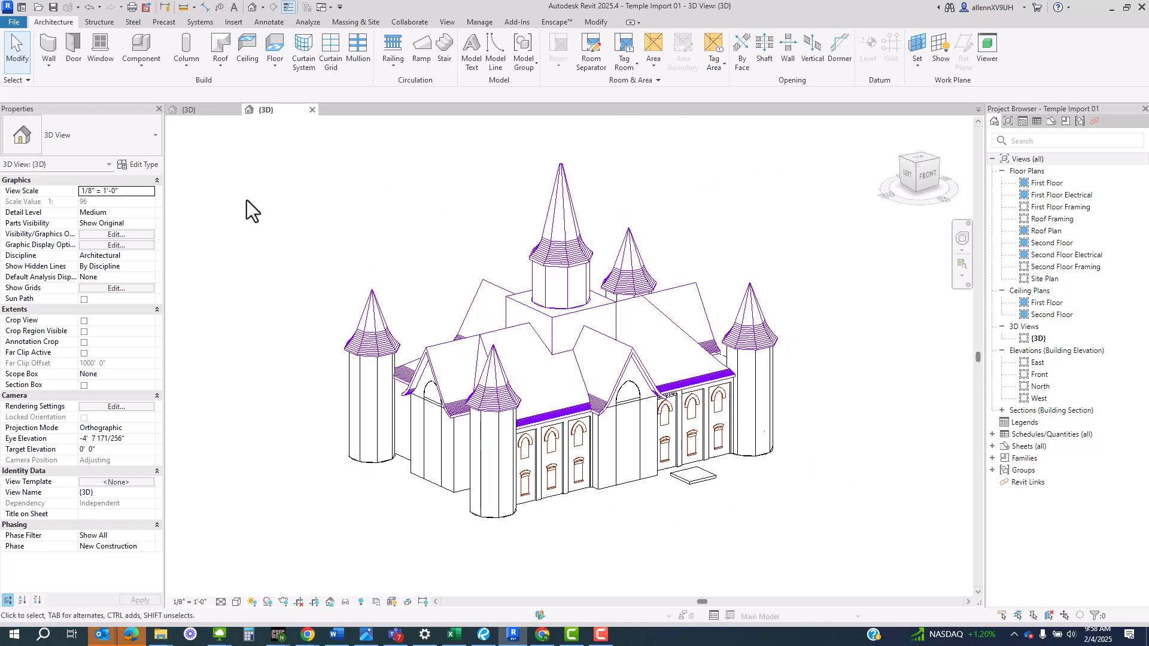
Step: Create a new family from the Generic Model face based template
left_click(17, 24)
mouse_move(78, 68)
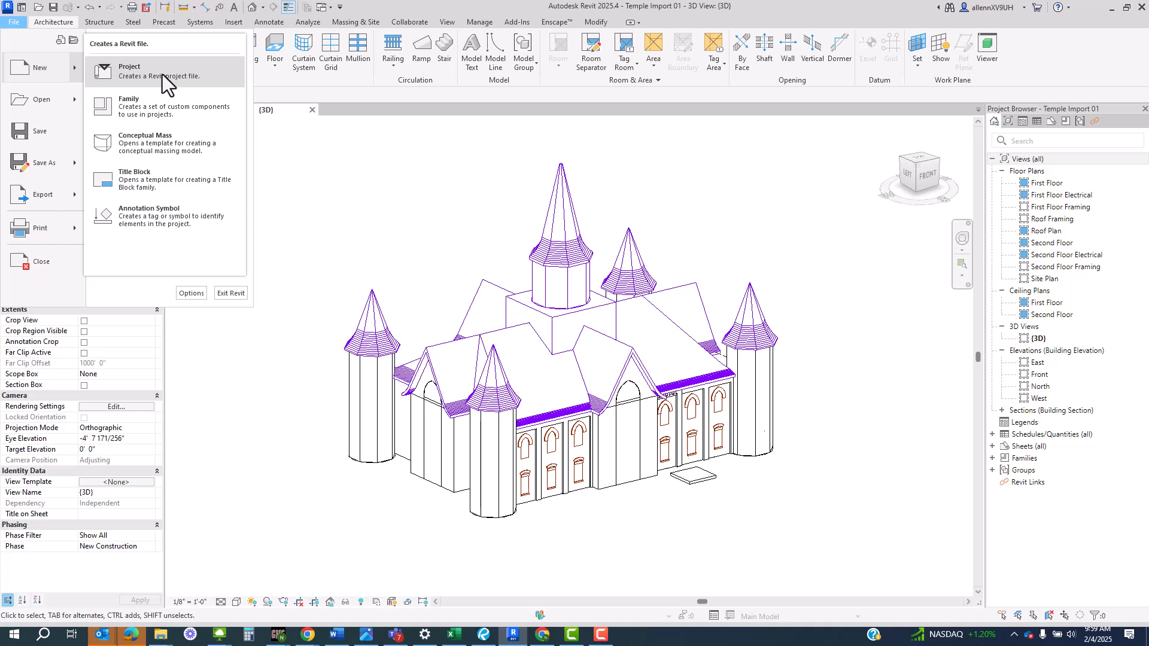
left_click(154, 106)
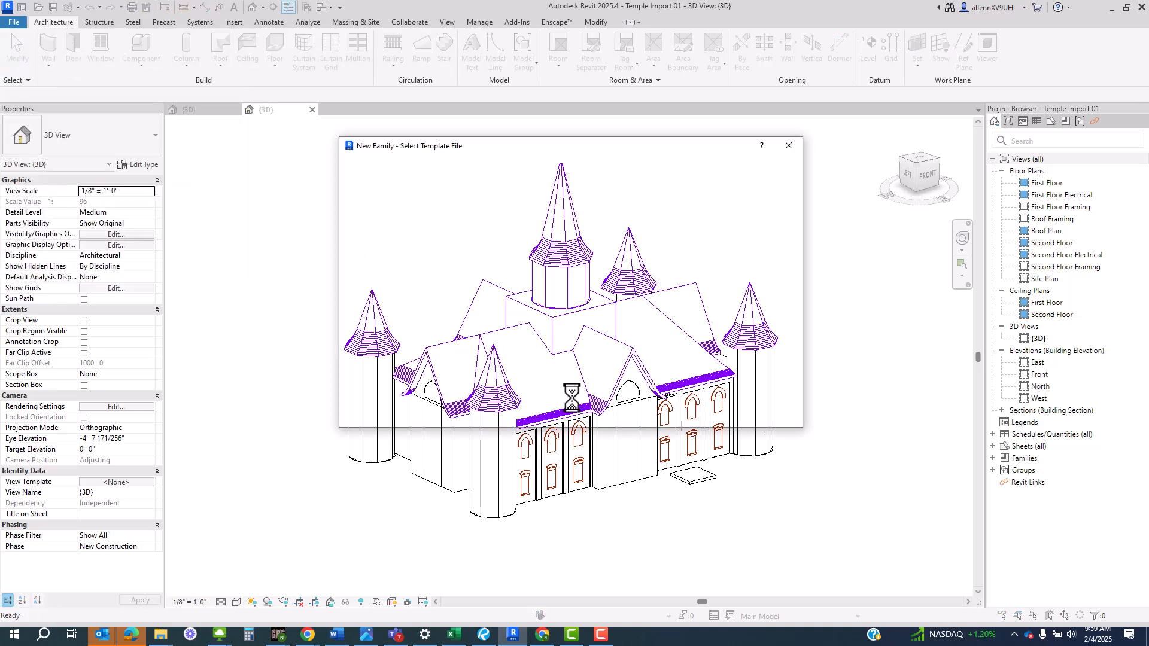
scroll(451, 258, "down", 4)
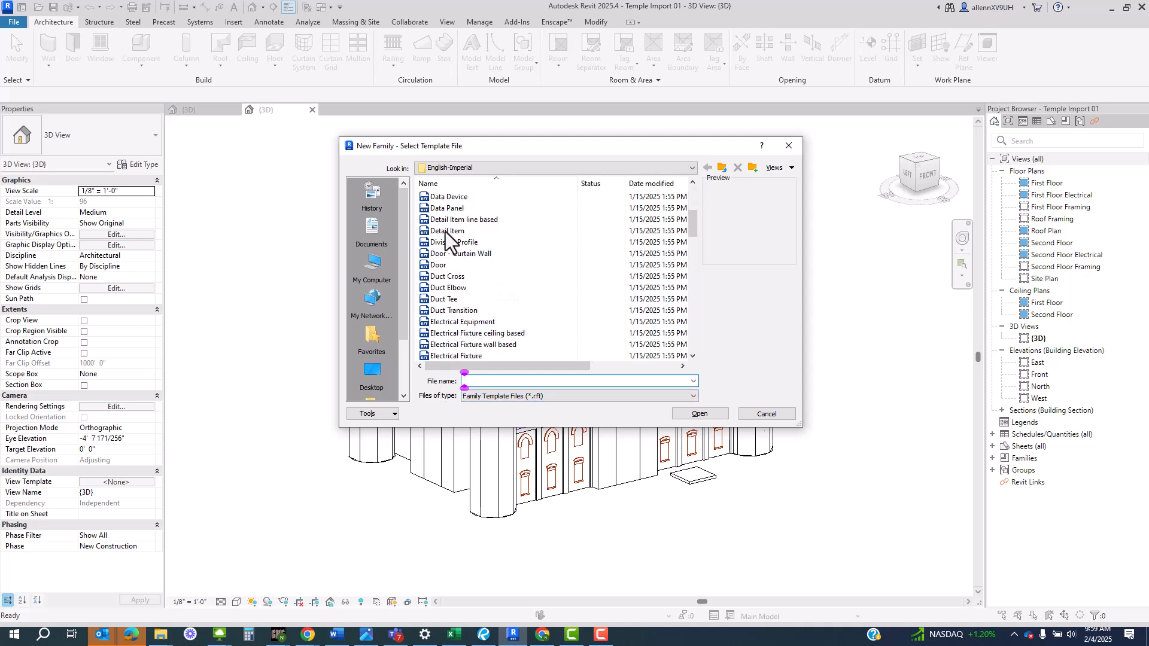
scroll(461, 311, "down", 2)
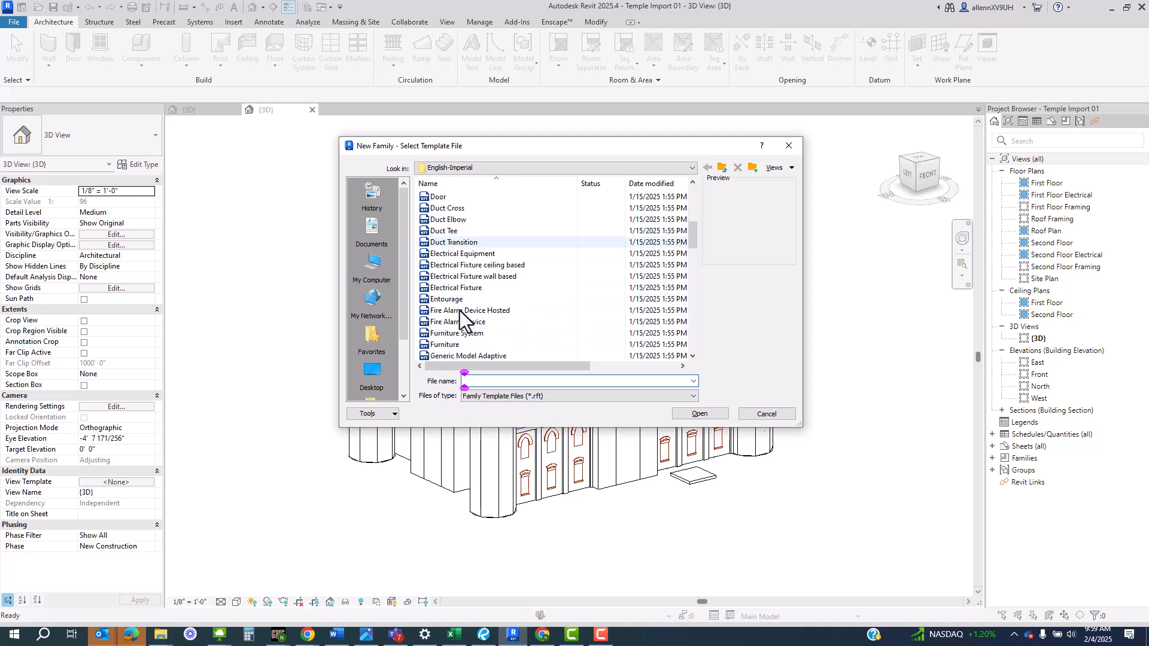
scroll(469, 309, "down", 2)
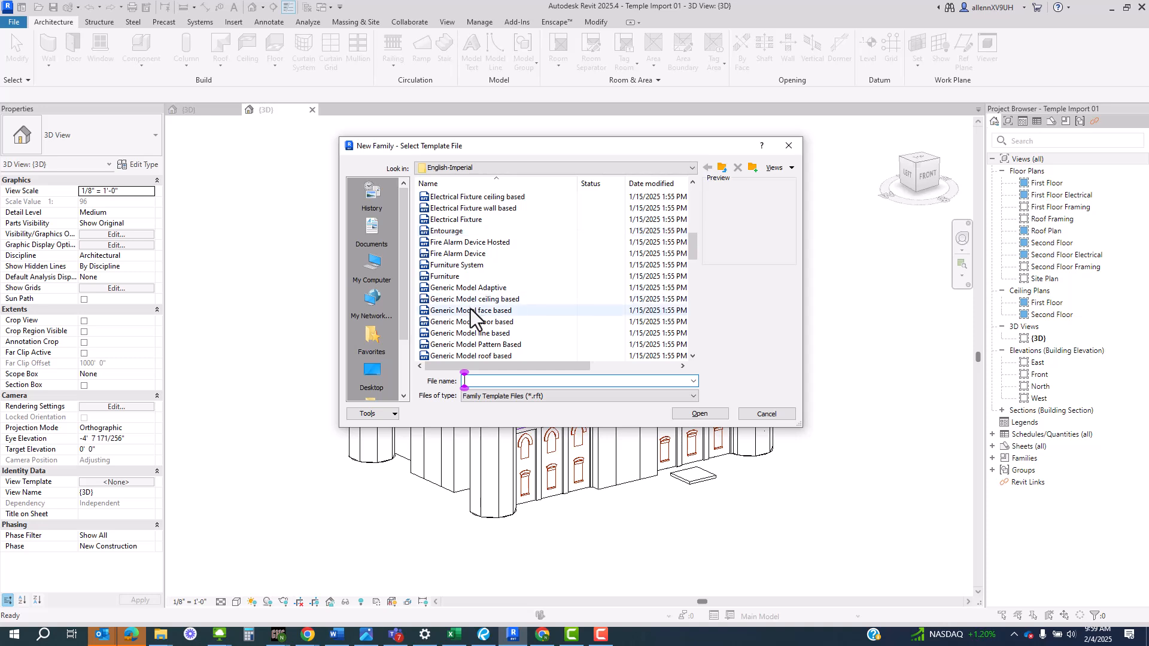
scroll(471, 309, "down", 4)
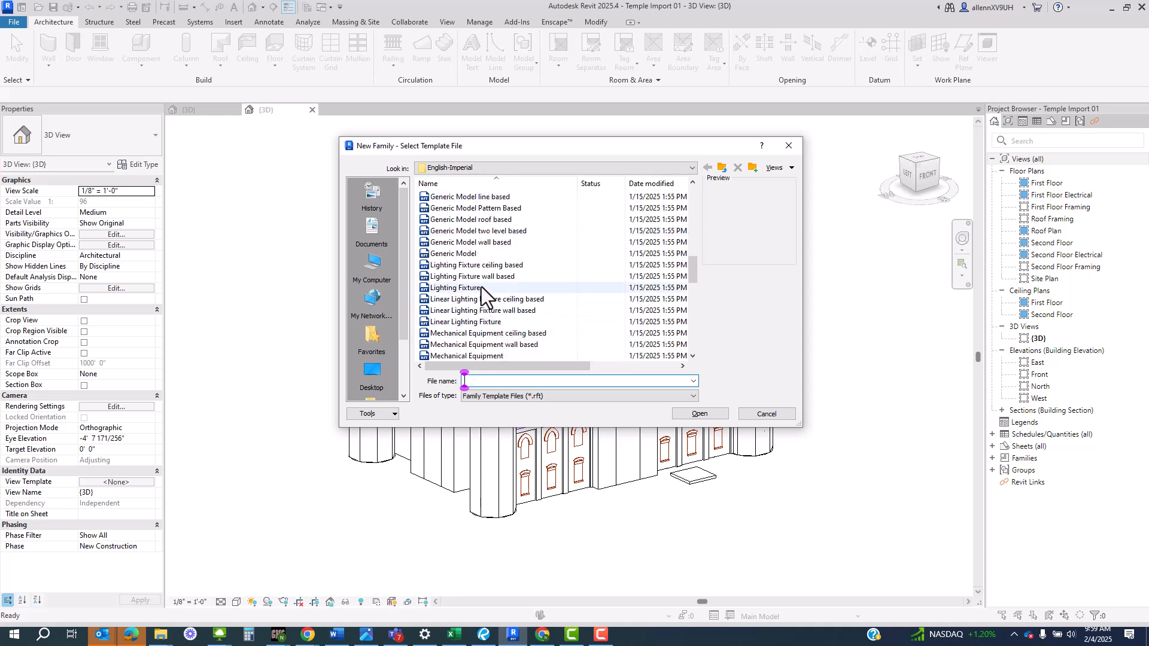
left_click(476, 255)
scroll(504, 286, "up", 2)
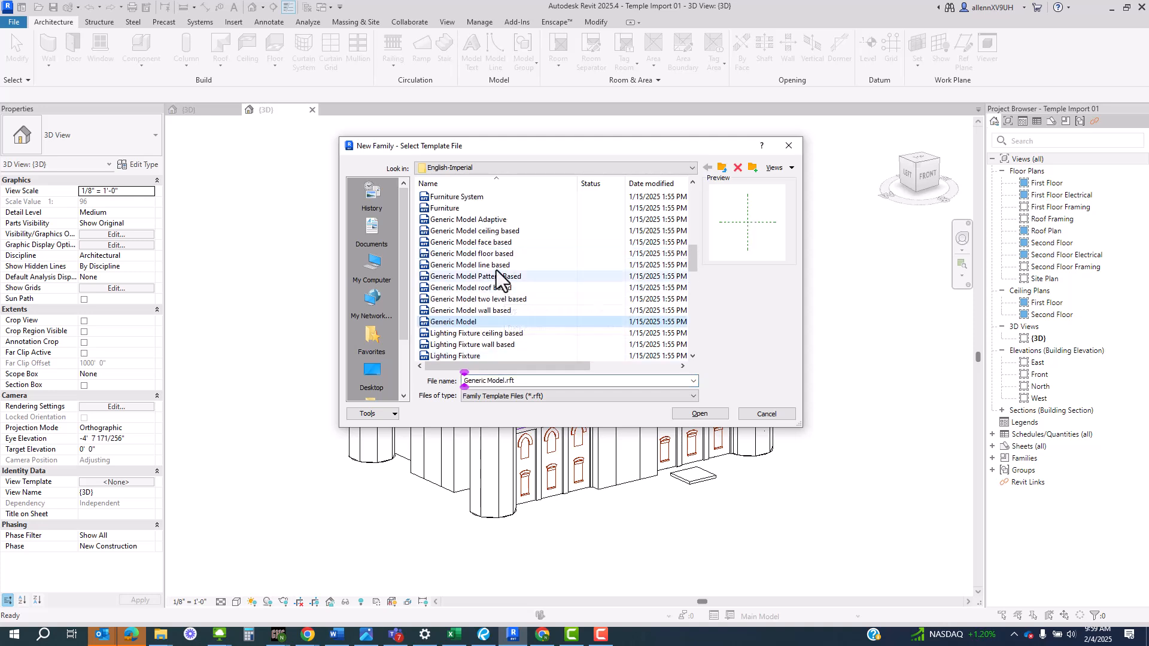
left_click(491, 243)
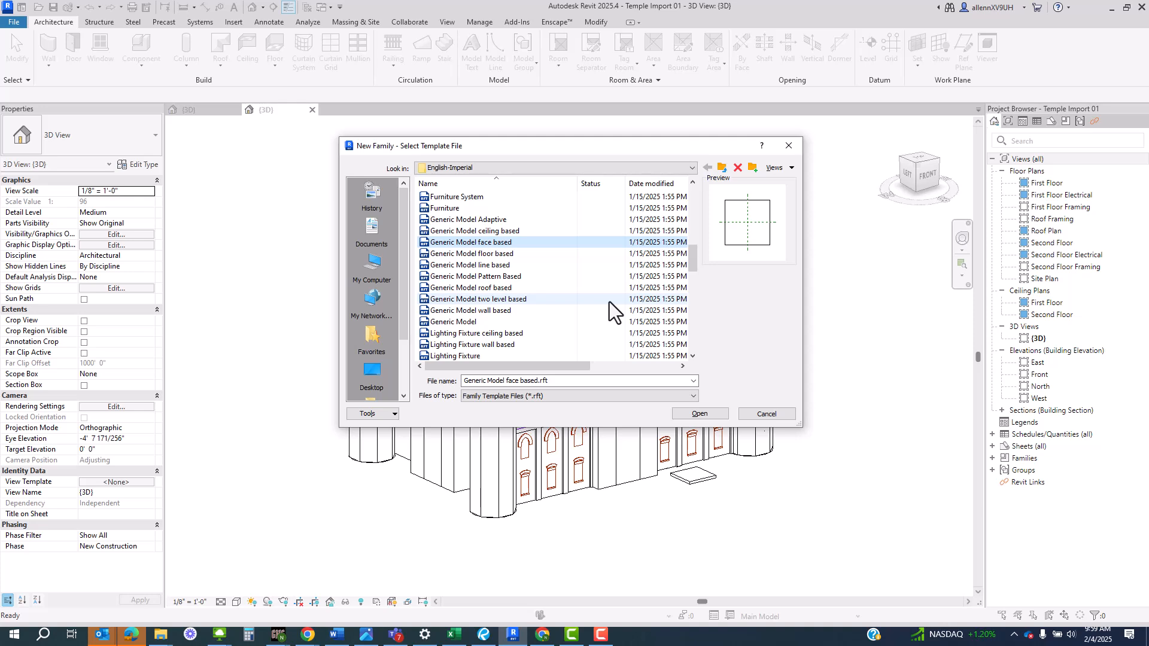
left_click(701, 414)
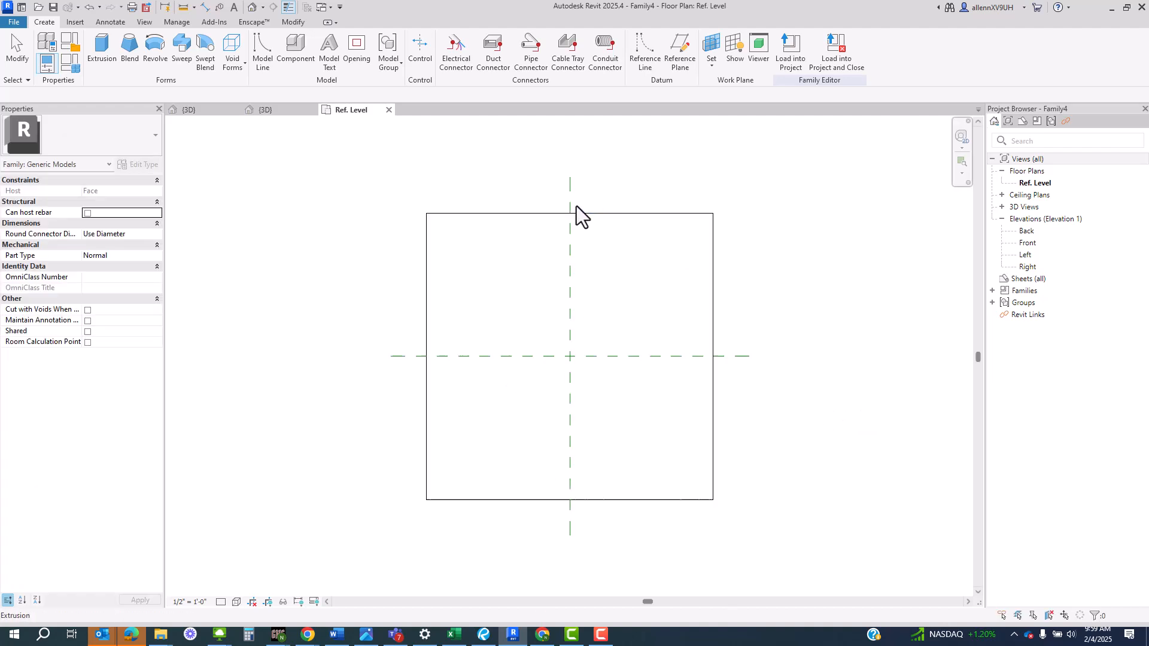
Step: Open the default 3D view of the new family and view the host slab at an angle
left_click(251, 7)
scroll(580, 450, "down", 3)
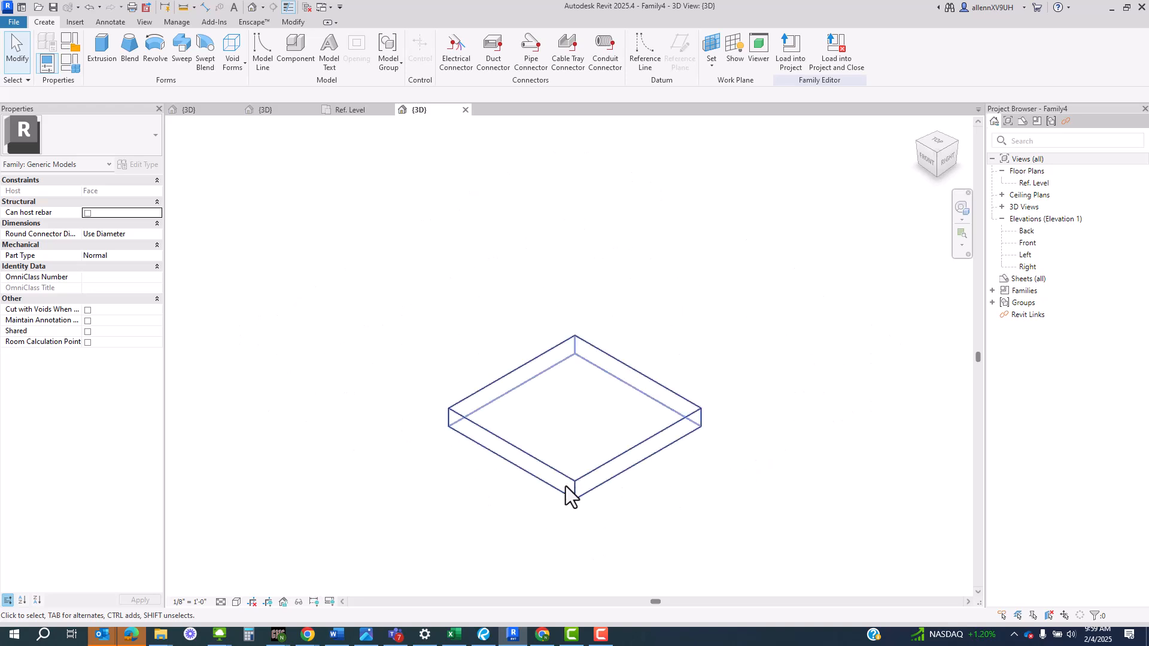
middle_click_drag(566, 486, 657, 505, "shift")
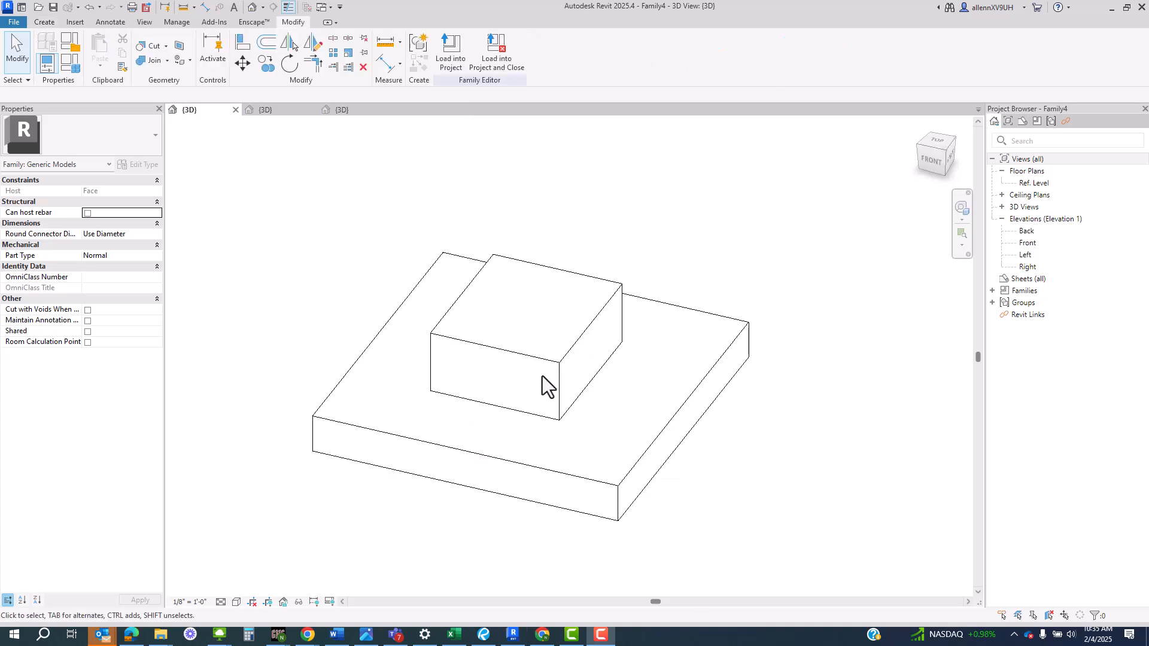
Step: Enlarge the box extrusion on top of the host slab to a depth of about 4' 1"
left_click(527, 361)
middle_click_drag(526, 360, 555, 296, "shift")
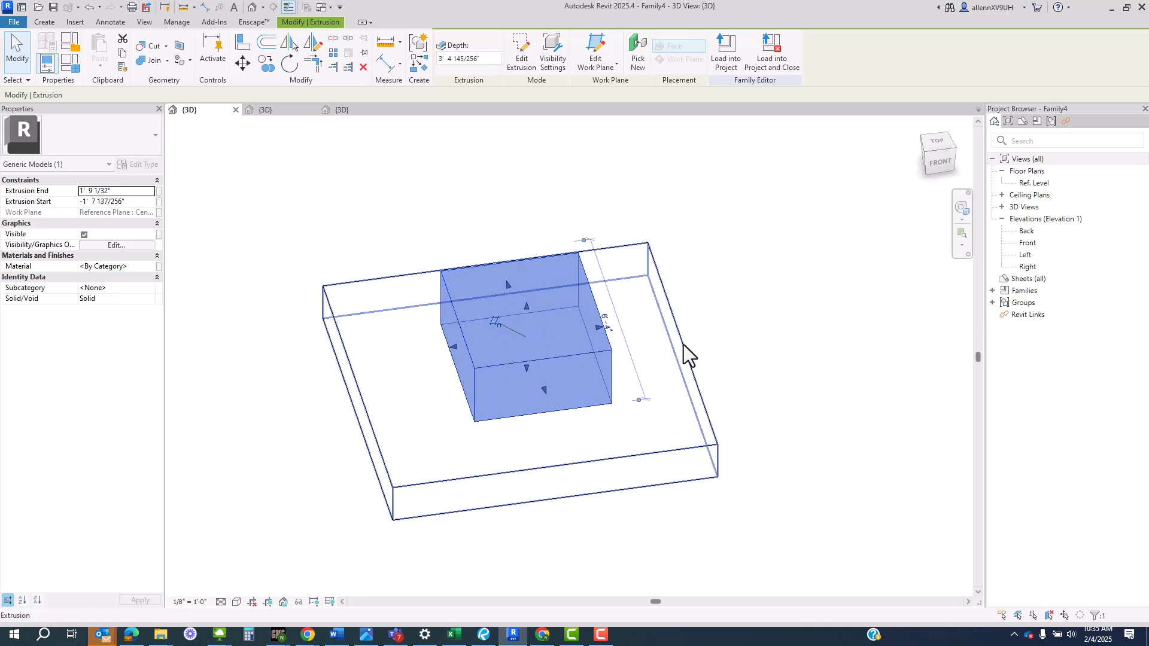
middle_click_drag(701, 320, 671, 311, "shift")
left_click(718, 316)
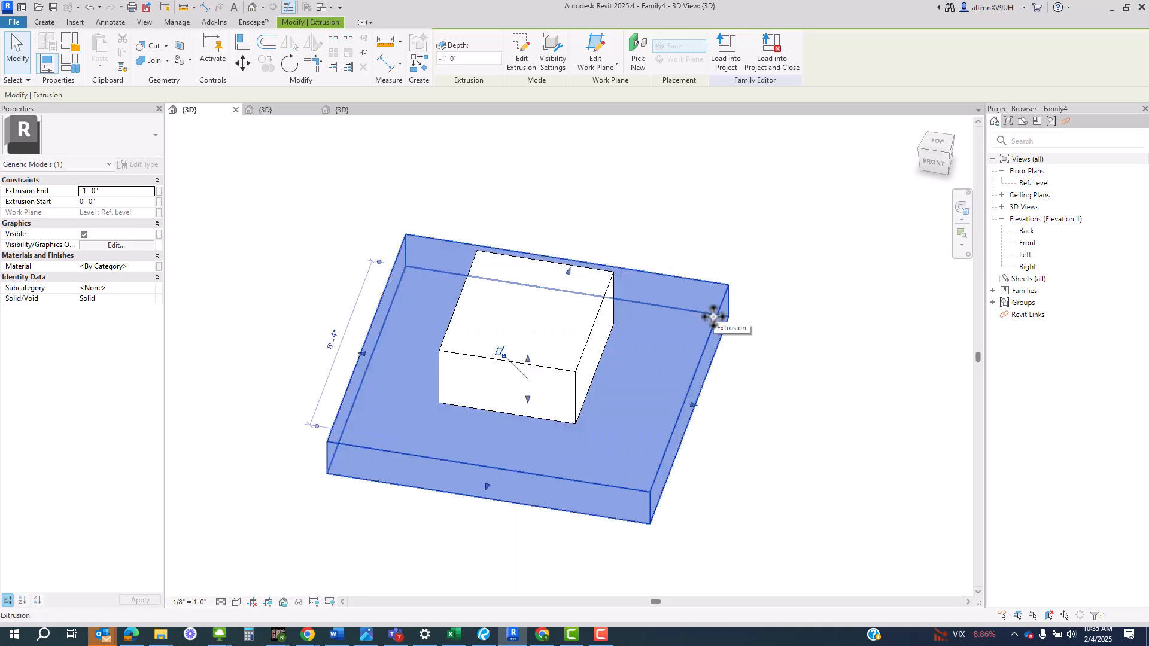
left_click(712, 232)
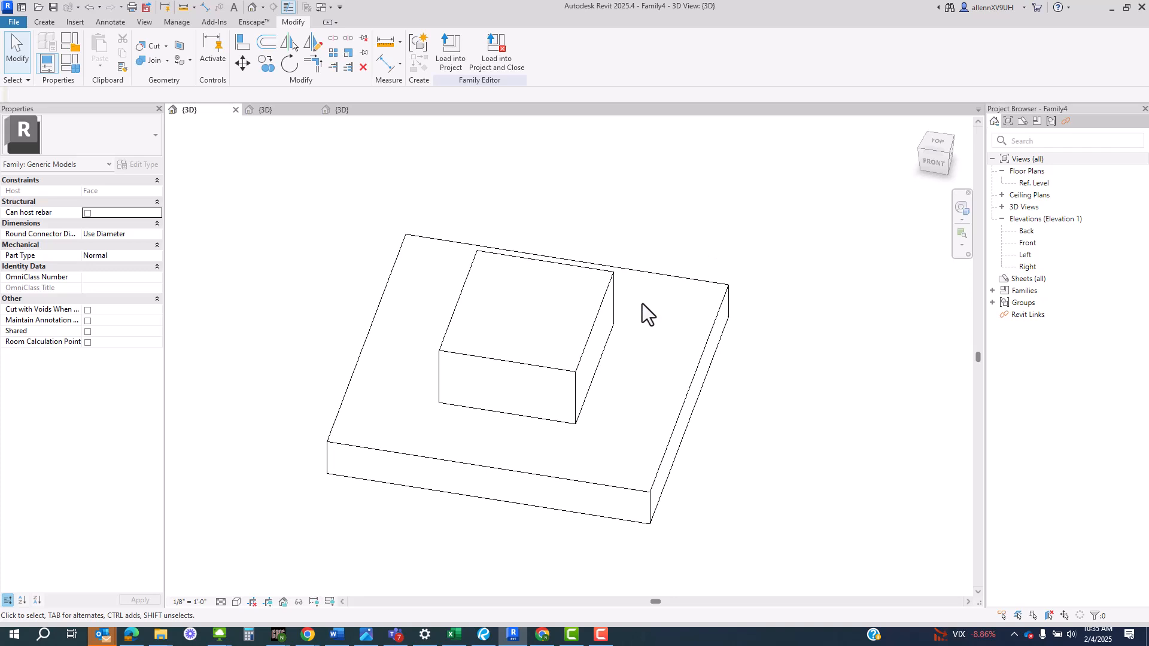
left_click(582, 369)
middle_click_drag(571, 400, 538, 364, "shift")
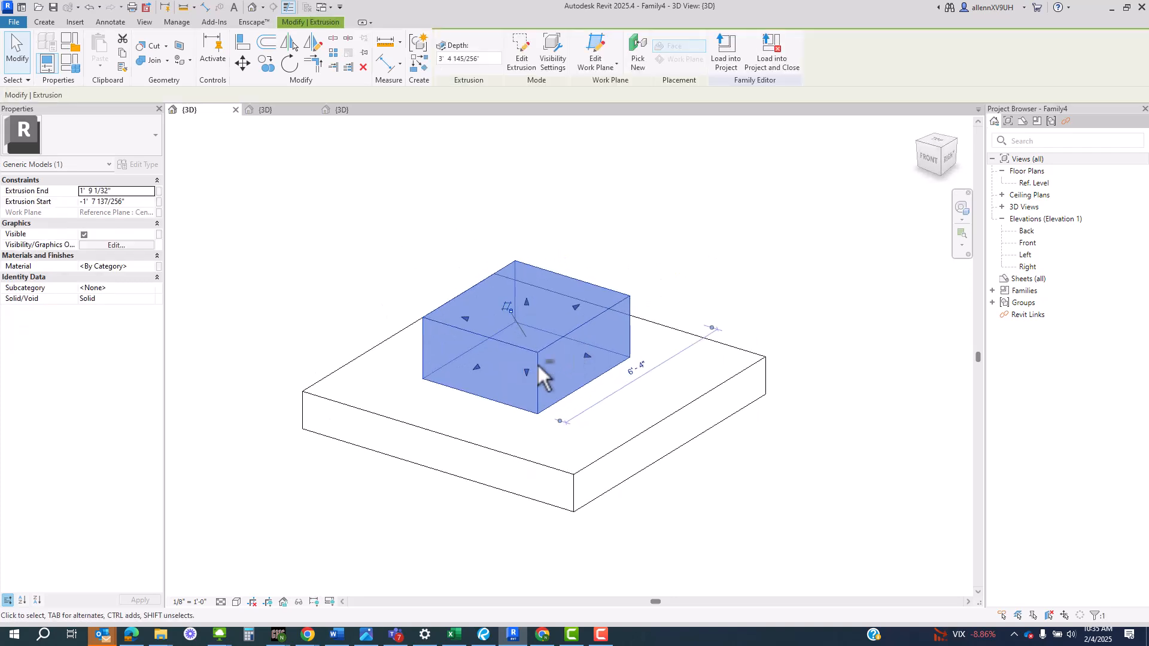
left_click_drag(498, 357, 591, 408)
middle_click_drag(591, 409, 688, 382, "shift")
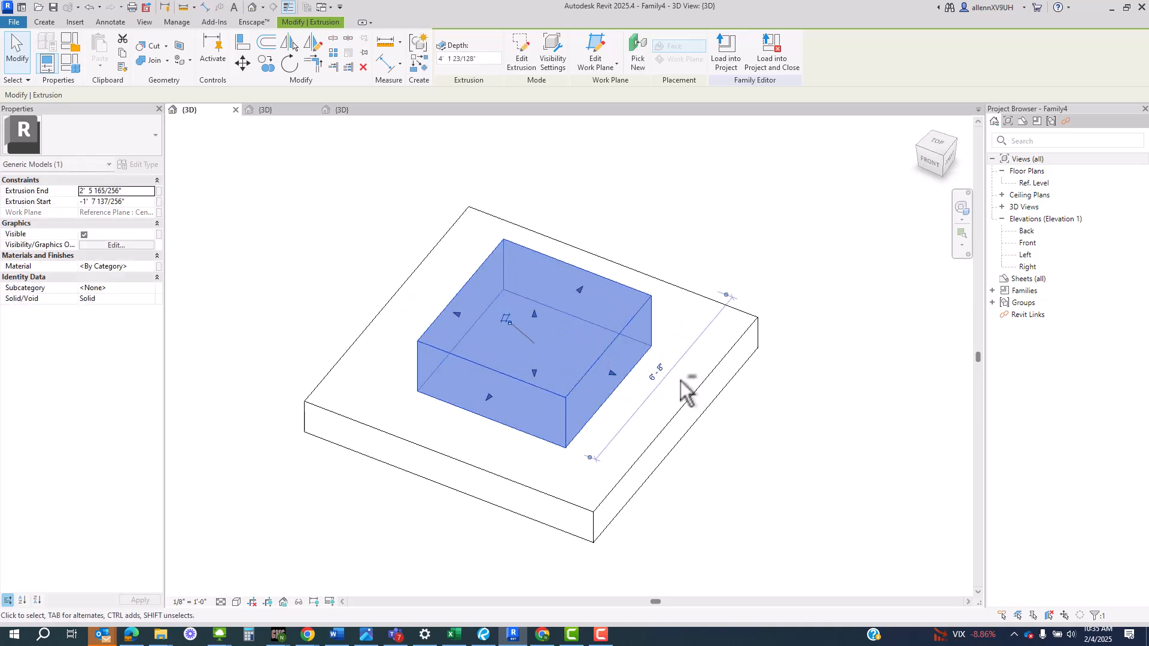
left_click(729, 246)
Step: Load the family with the enlarged box into Temple Import 01.rvt, overwriting the existing version
left_click(456, 57)
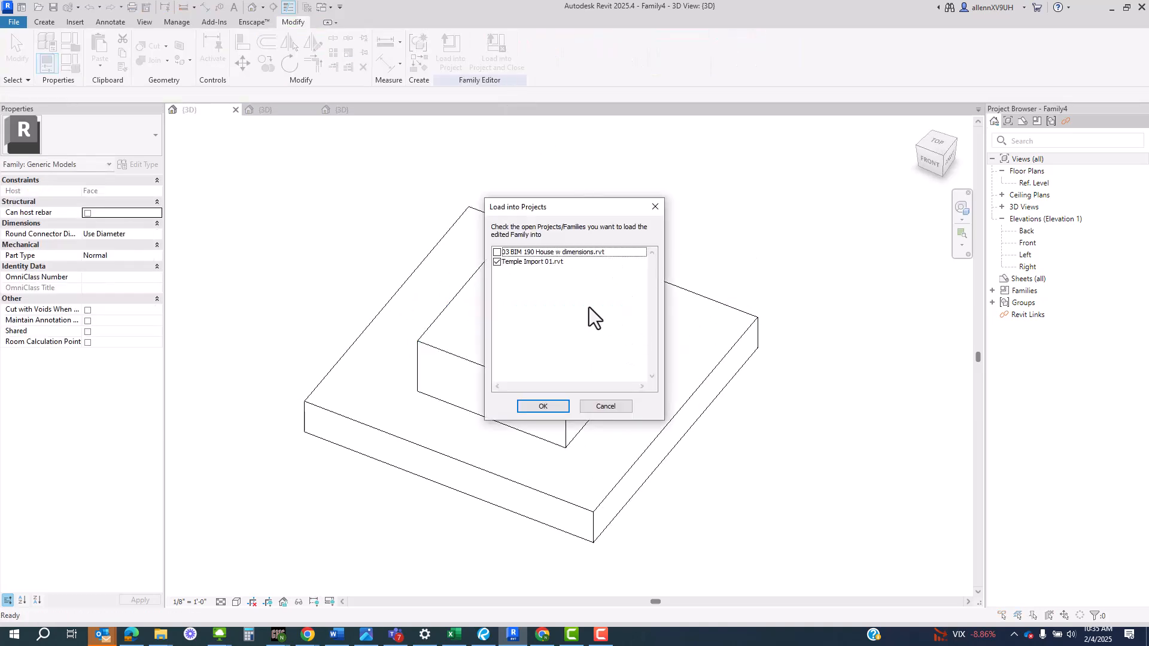
left_click(544, 406)
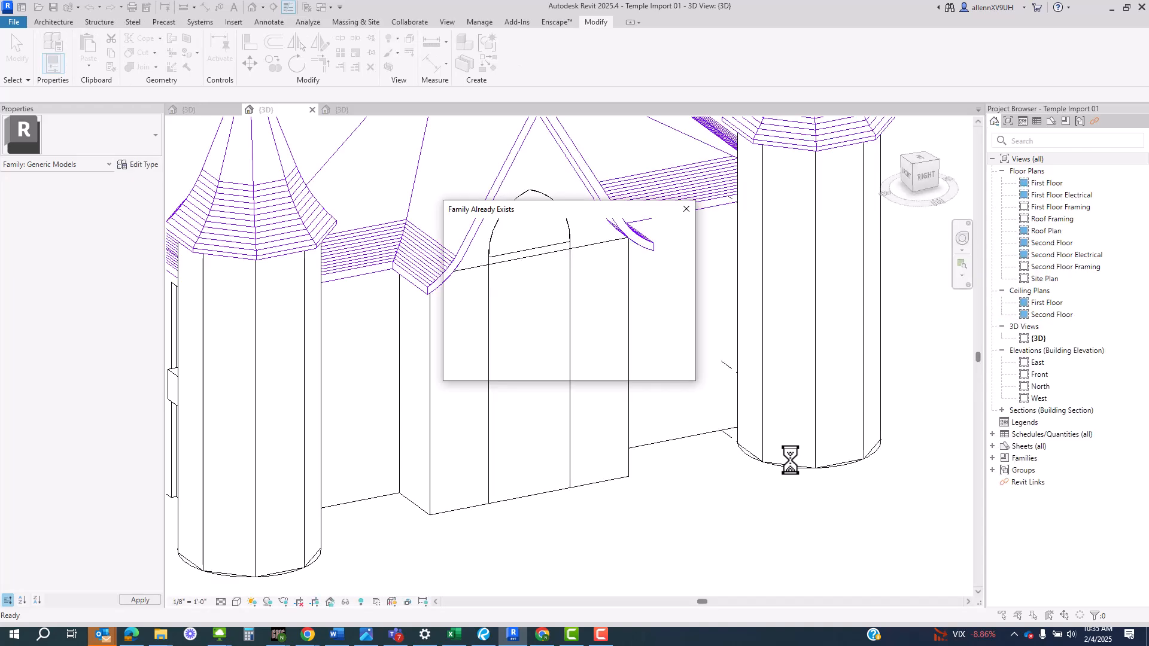
left_click(559, 279)
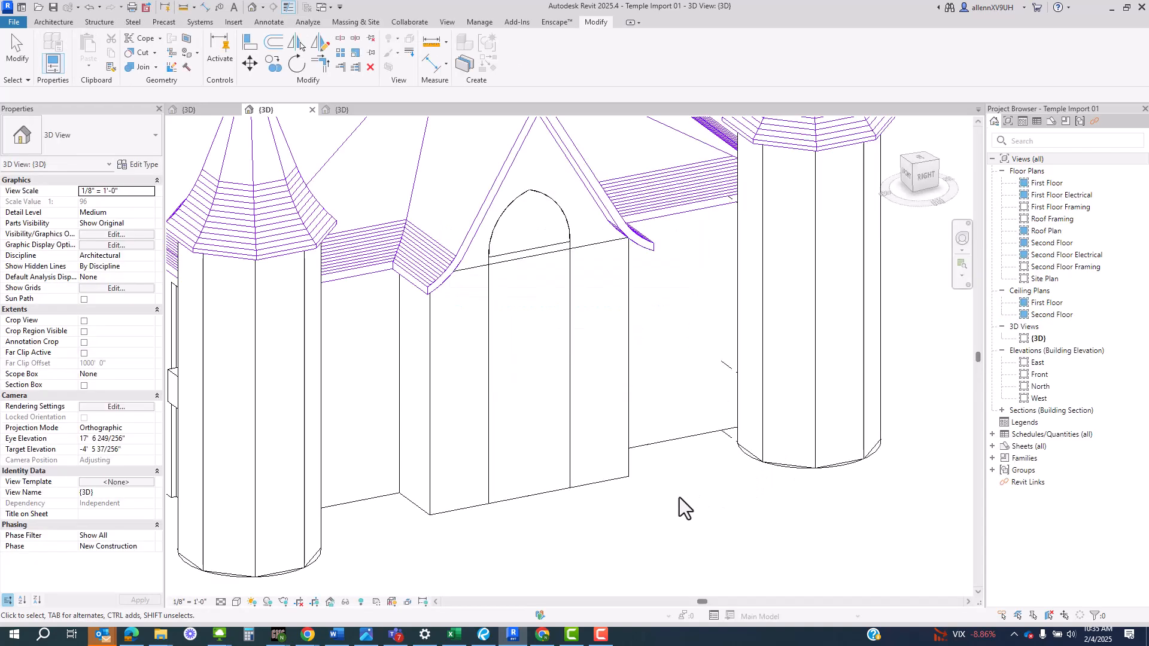
Step: Preview the Family4 component on the temple's exterior wall faces and on the ground slab's faces without placing it
left_click(42, 22)
left_click(141, 44)
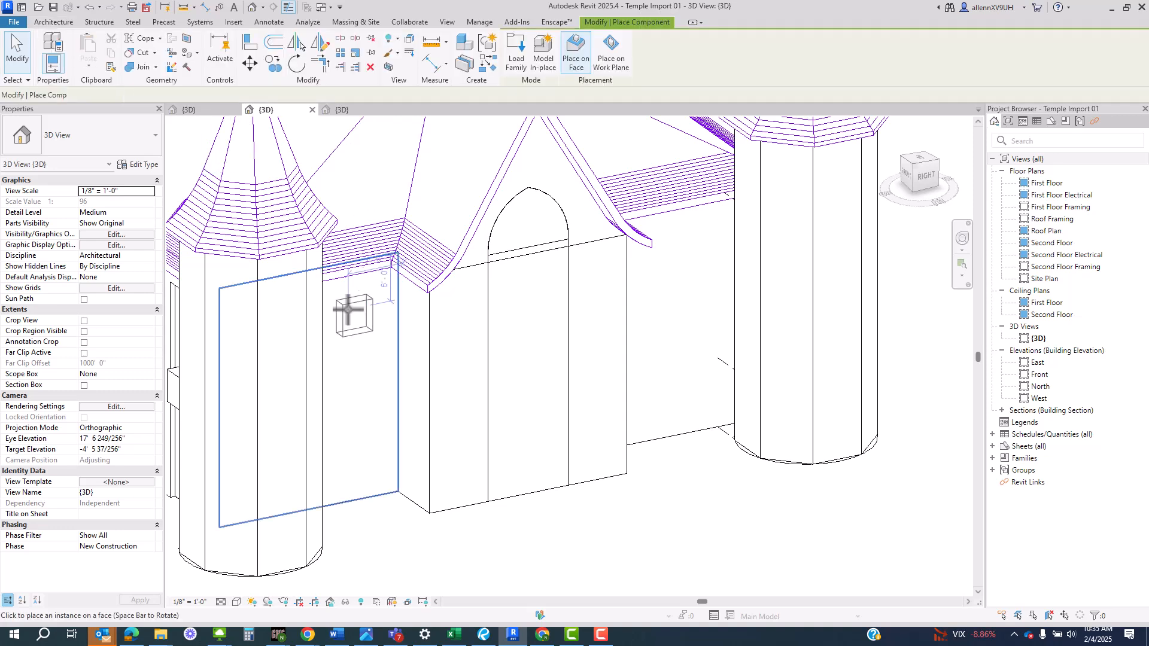
scroll(452, 539, "up", 4)
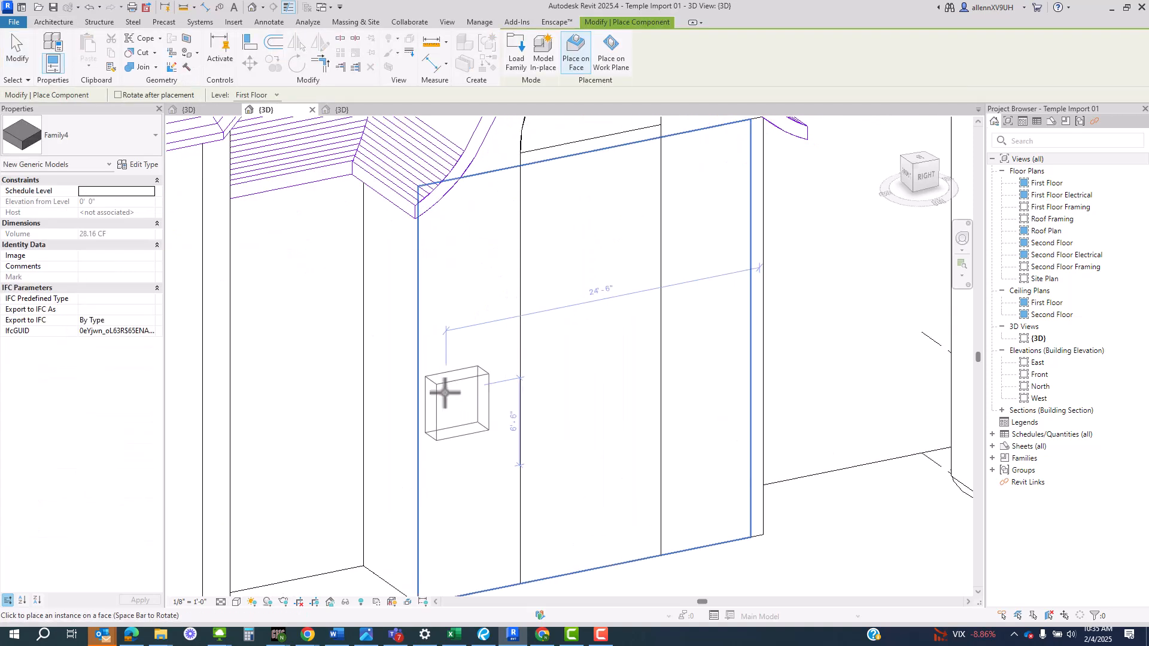
scroll(565, 396, "down", 4)
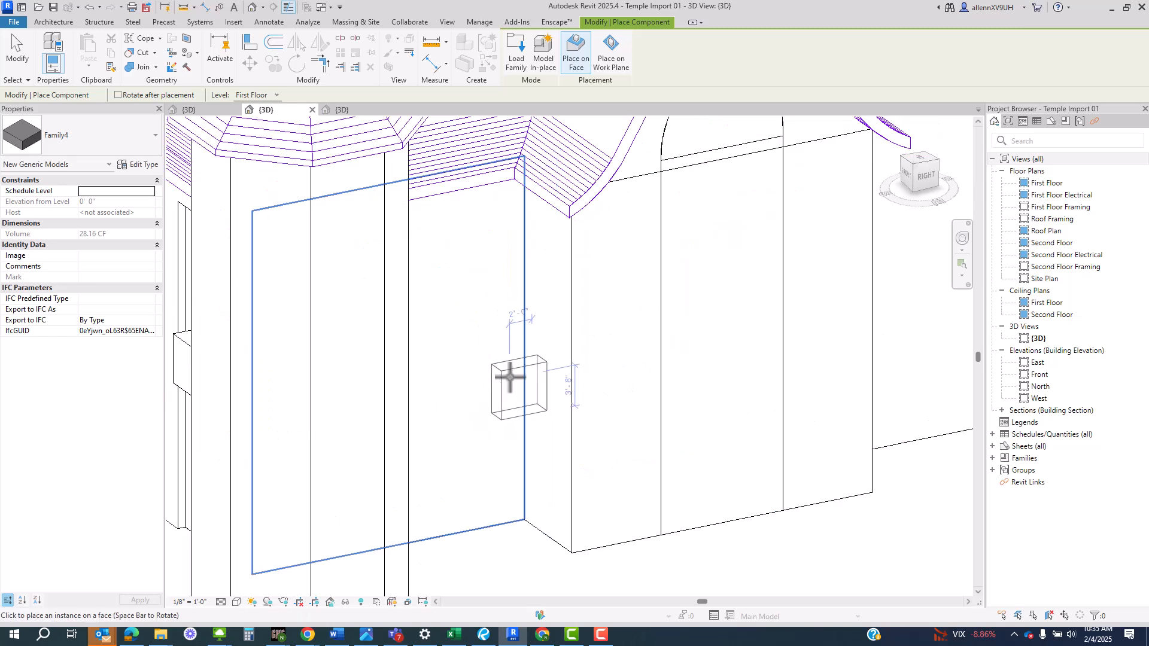
scroll(518, 376, "down", 2)
scroll(523, 377, "up", 3)
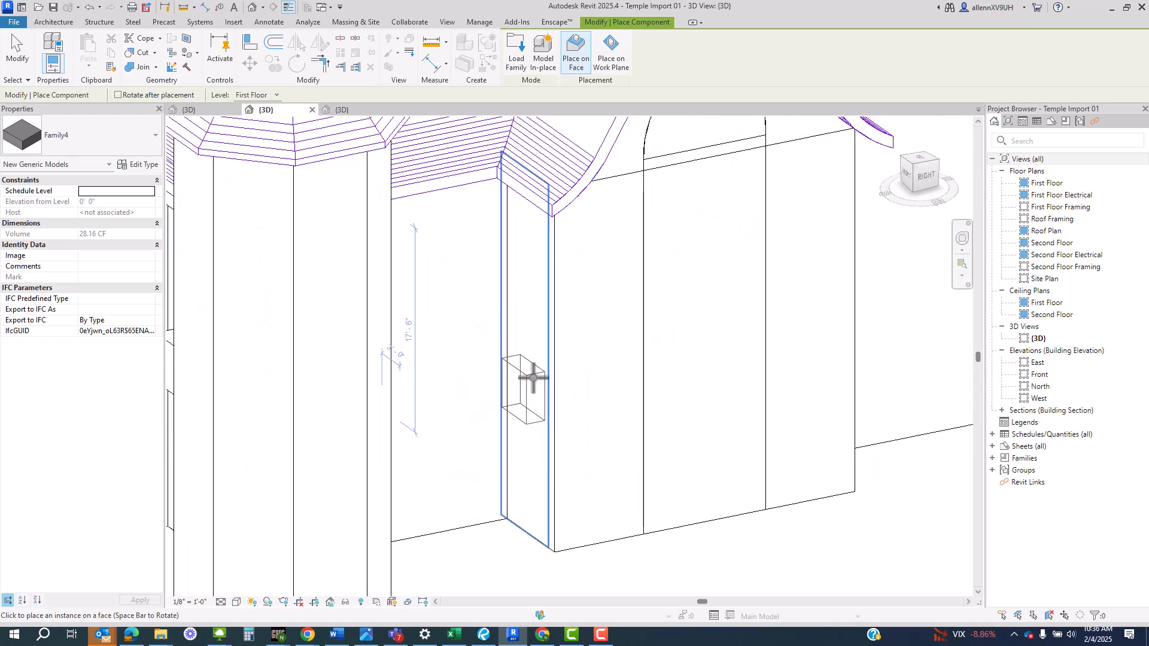
scroll(657, 380, "down", 4)
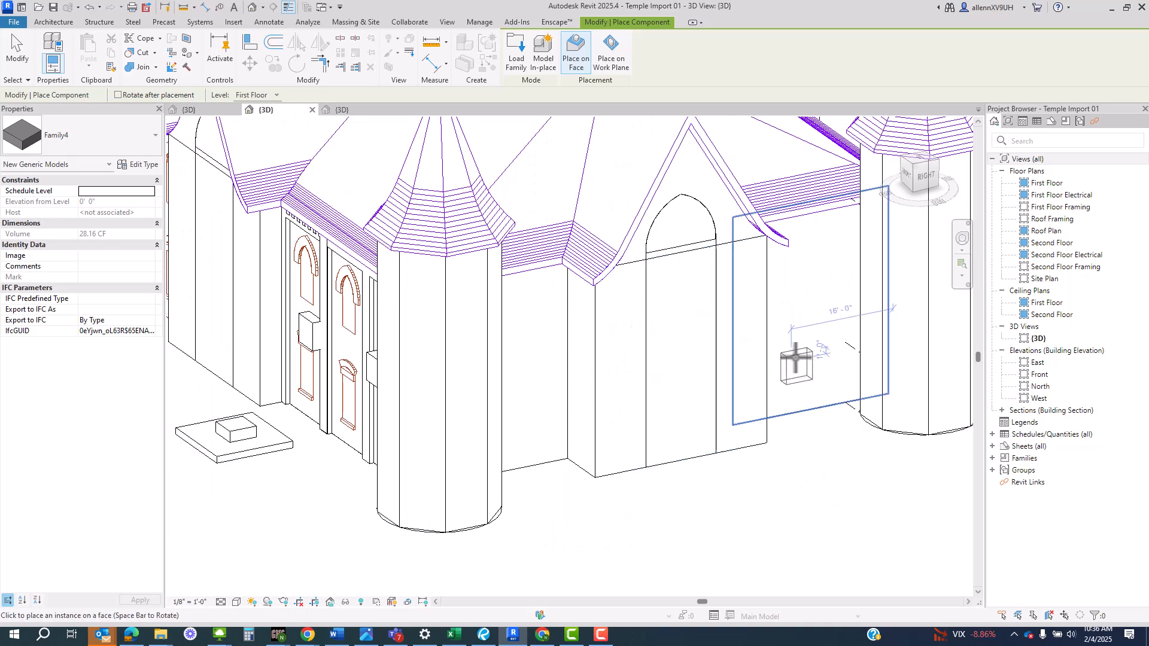
middle_click_drag(456, 431, 634, 423, "shift")
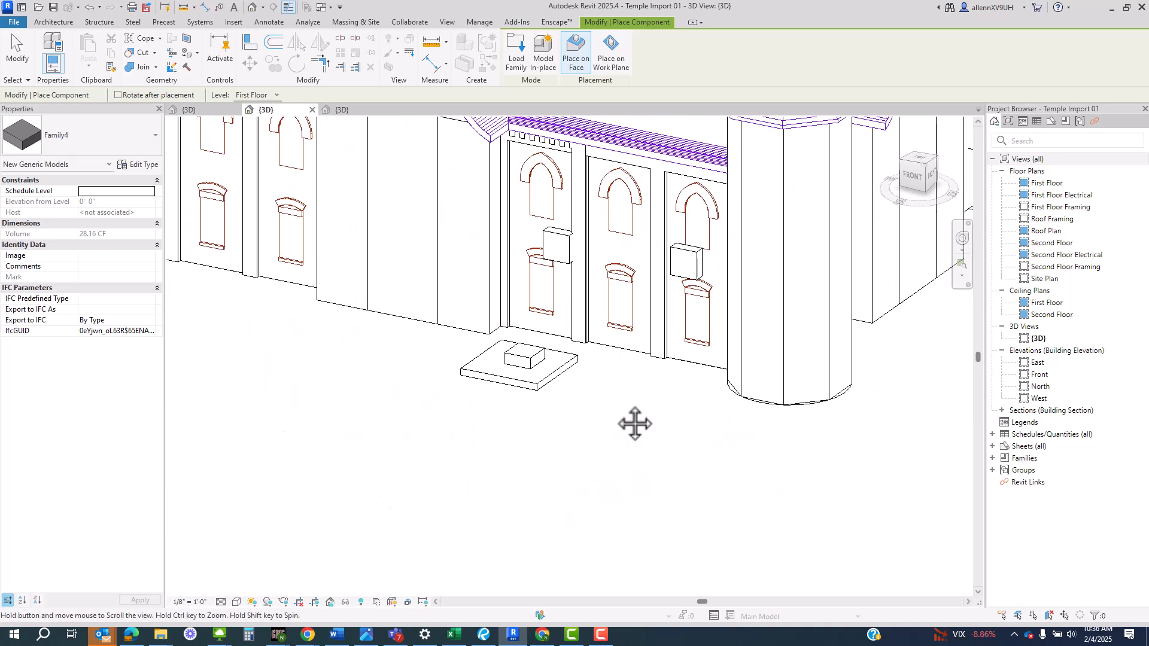
scroll(493, 355, "up", 4)
scroll(493, 355, "up", 4)
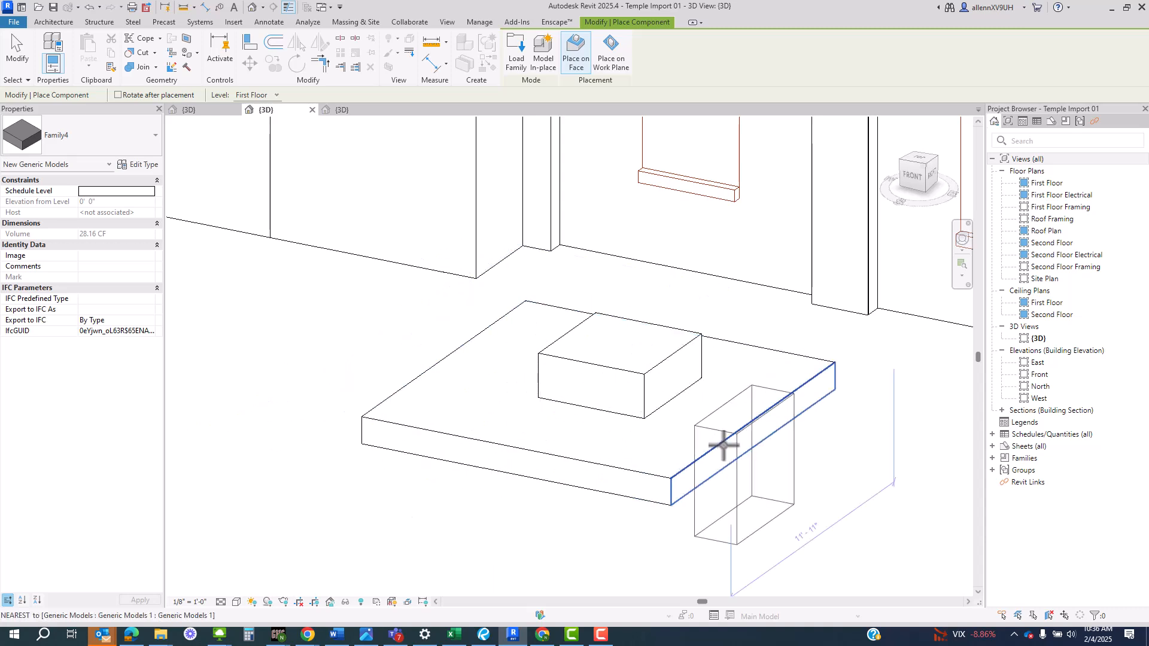
scroll(474, 403, "down", 3)
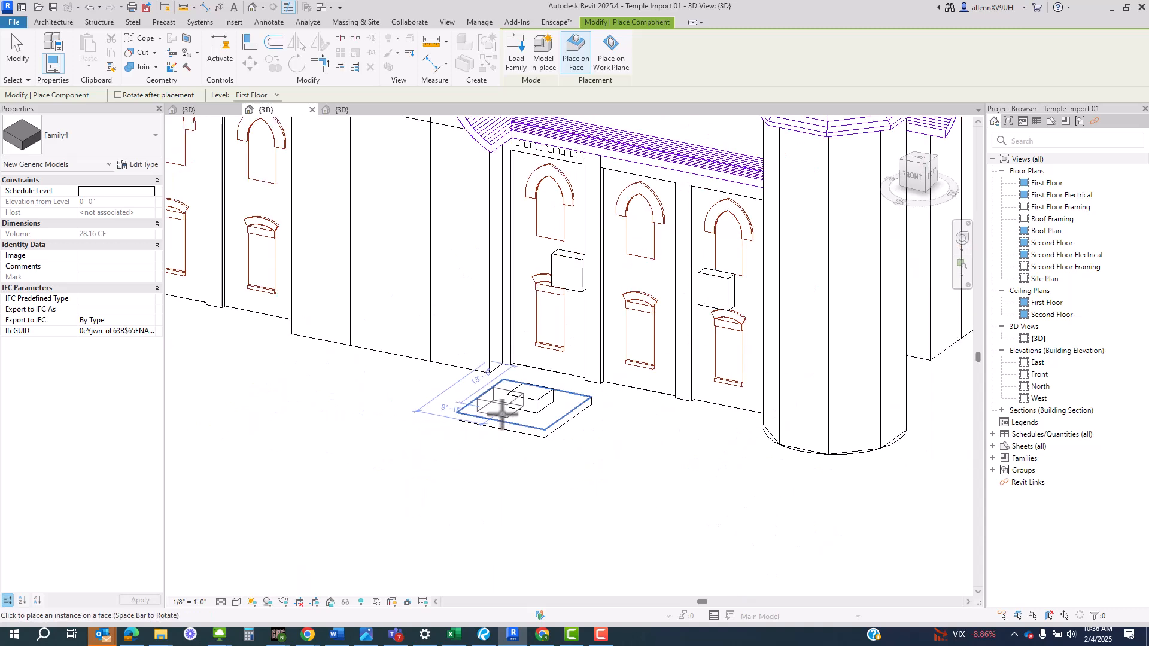
key("Escape")
key("Escape")
Step: Return to the Family4 3D view and stretch the box extrusion into a long bar extending past both sides of the host slab
left_click(340, 109)
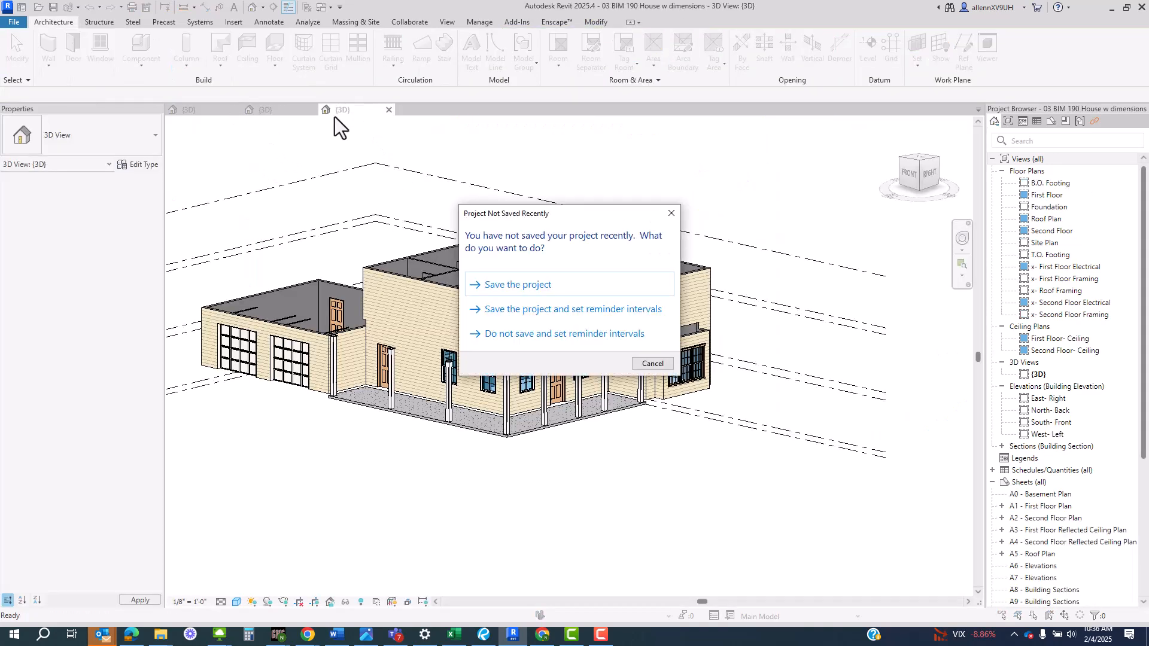
left_click(672, 213)
left_click(198, 107)
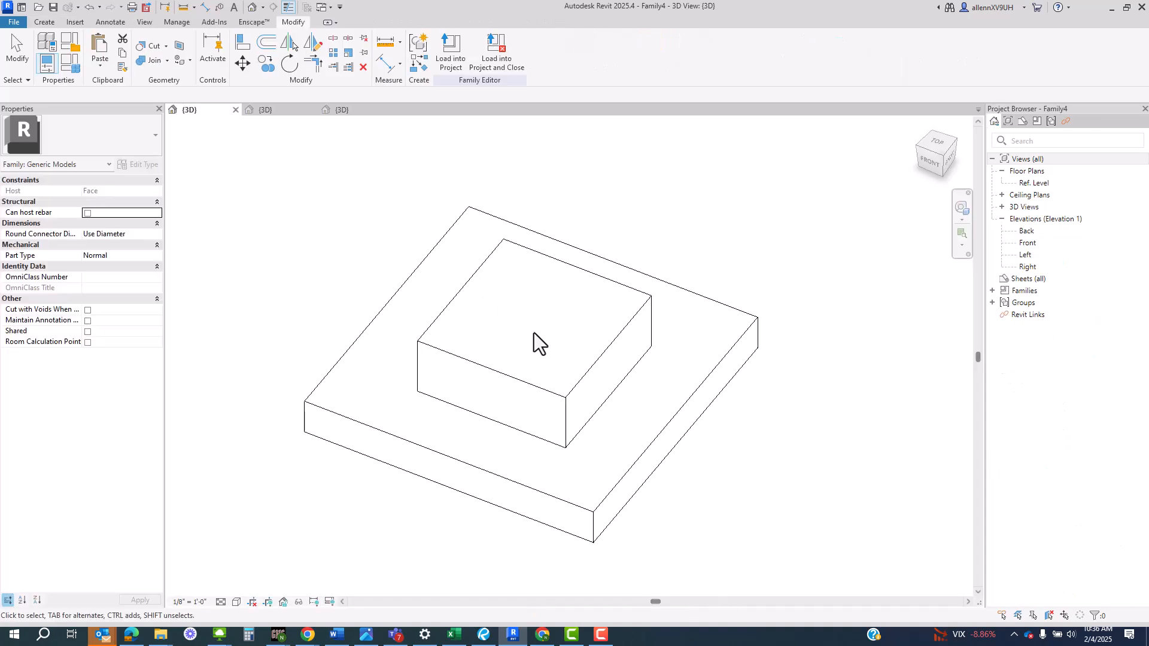
left_click(584, 375)
scroll(585, 372, "down", 3)
middle_click_drag(585, 371, 576, 434, "shift")
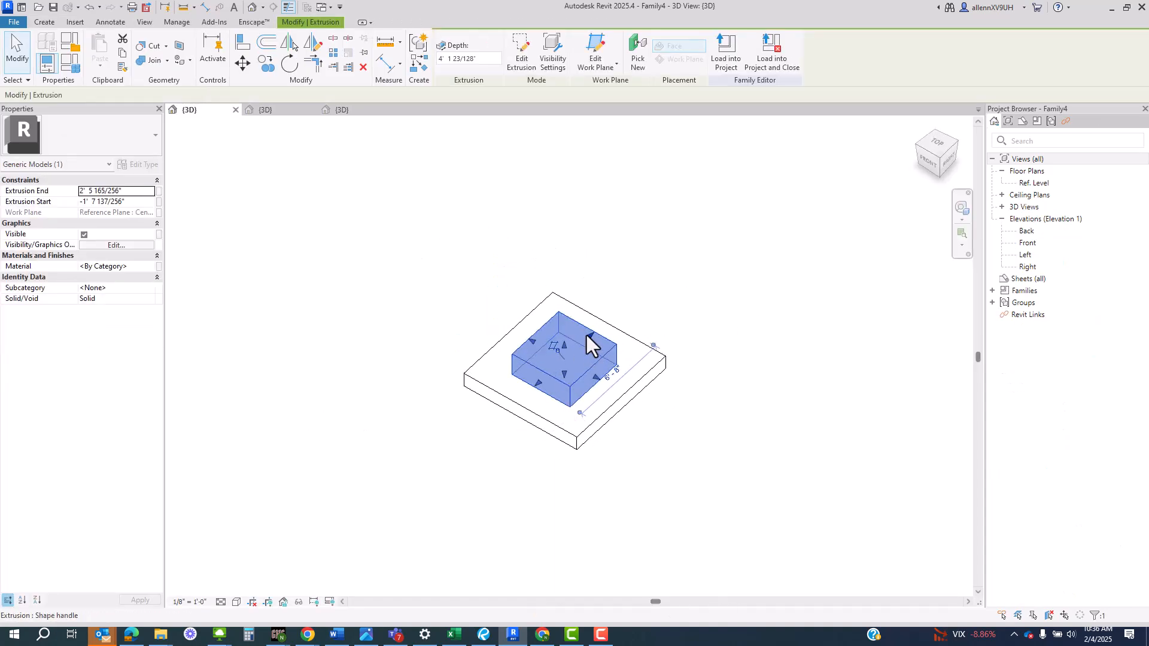
left_click_drag(587, 336, 413, 494)
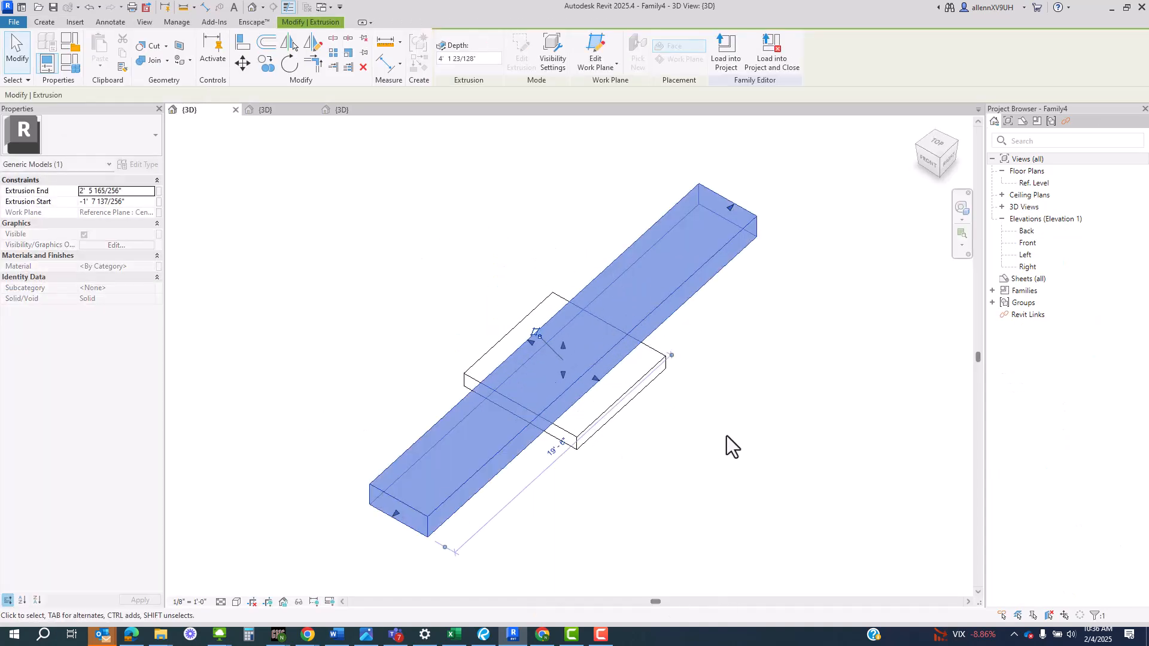
left_click(726, 436)
middle_click_drag(727, 436, 686, 453, "shift")
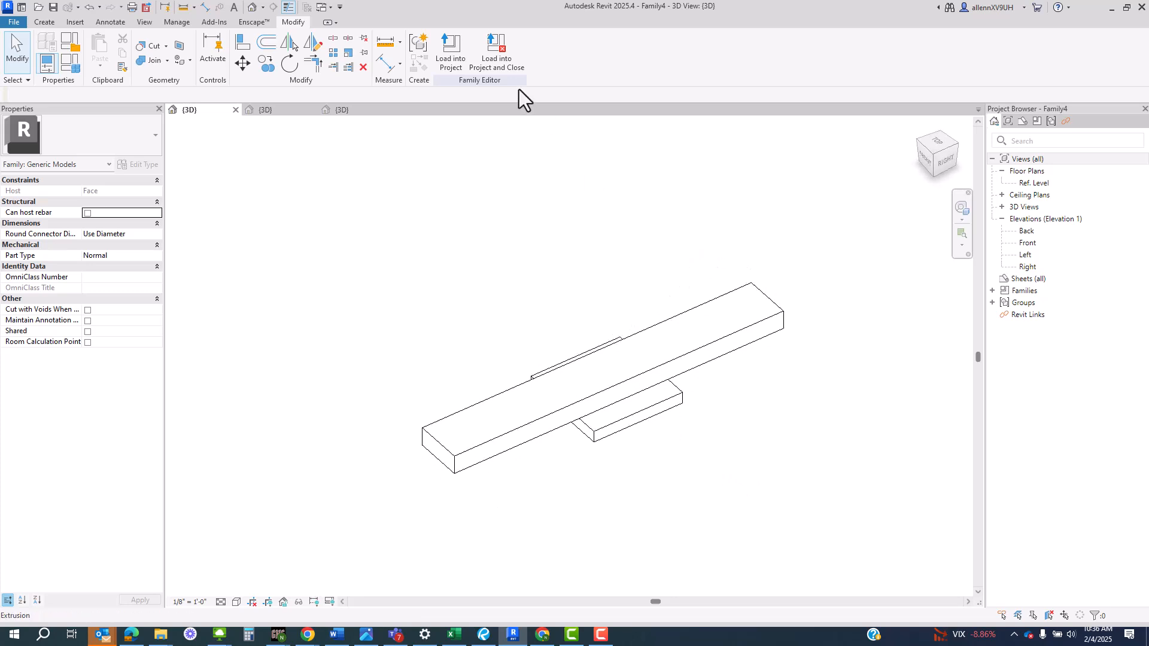
Step: Reload the family with the elongated bar into Temple Import 01.rvt, overwriting the existing version, and view its instance on the ground slab
left_click(454, 56)
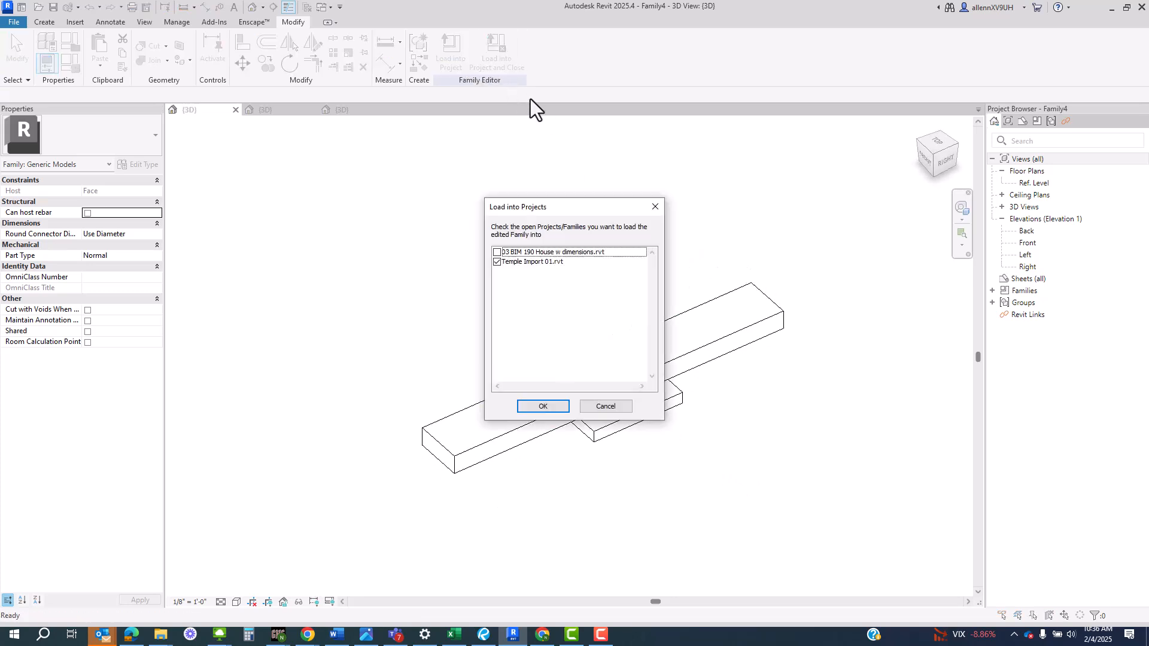
left_click(541, 406)
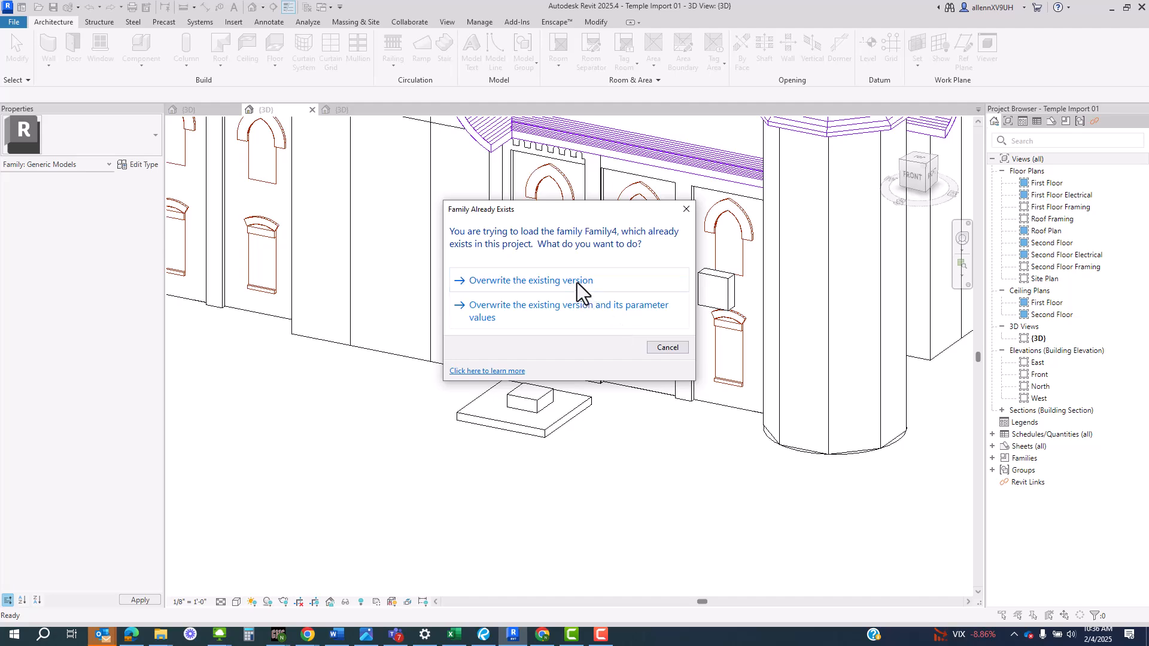
left_click(577, 282)
middle_click_drag(587, 353, 513, 436, "shift")
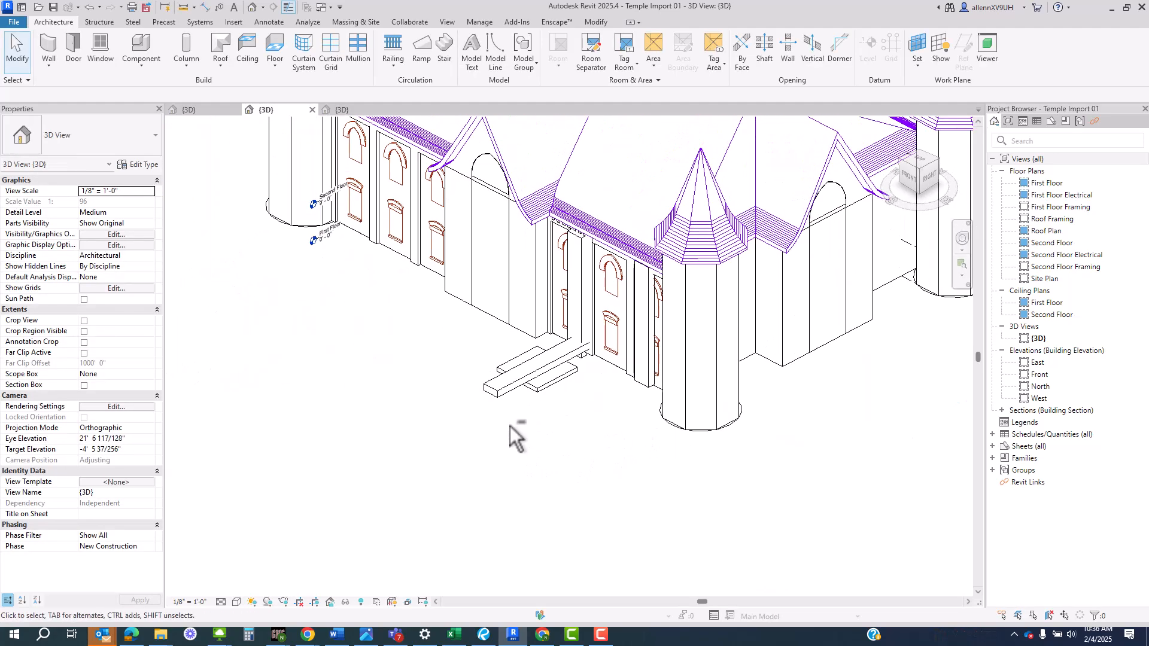
Step: Examine the elongated bar instance at the temple, view the house project's 3D view, and return to the Family4 3D view
left_click(500, 395)
middle_click_drag(442, 385, 728, 387, "shift")
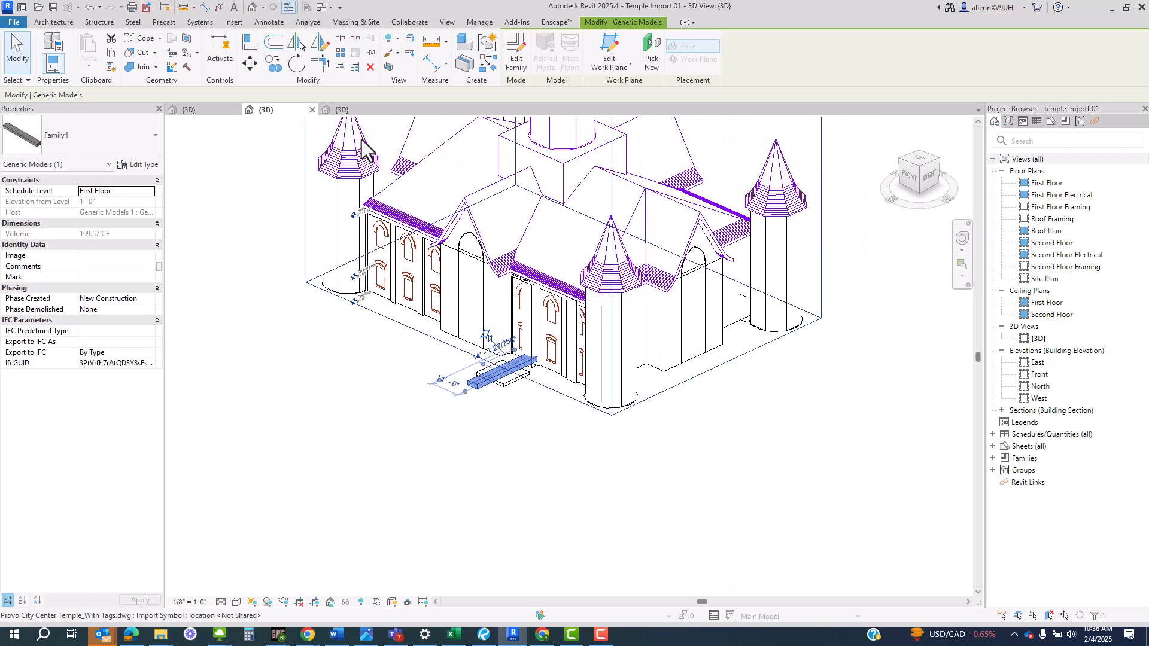
left_click(364, 112)
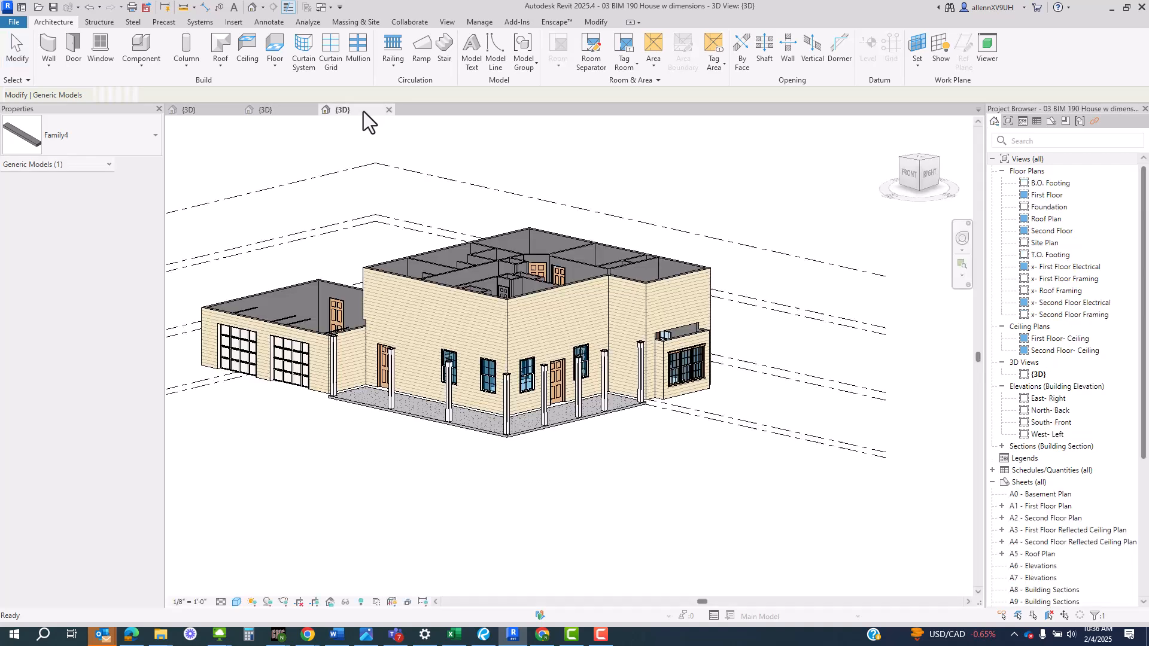
left_click(207, 109)
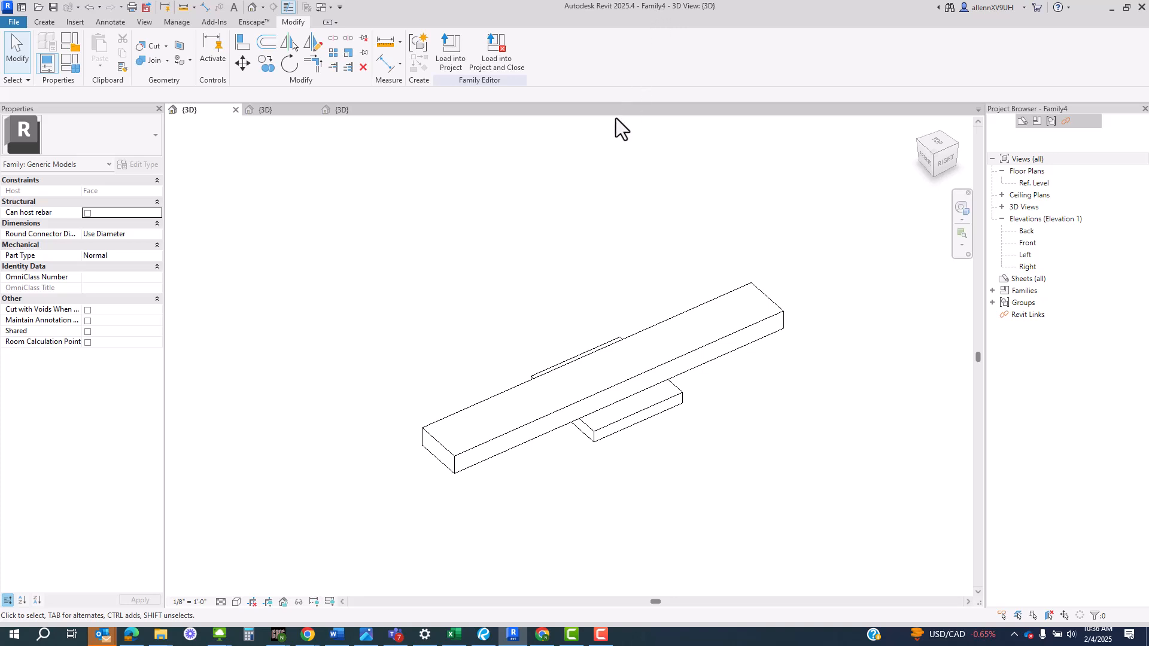
scroll(630, 376, "up", 2)
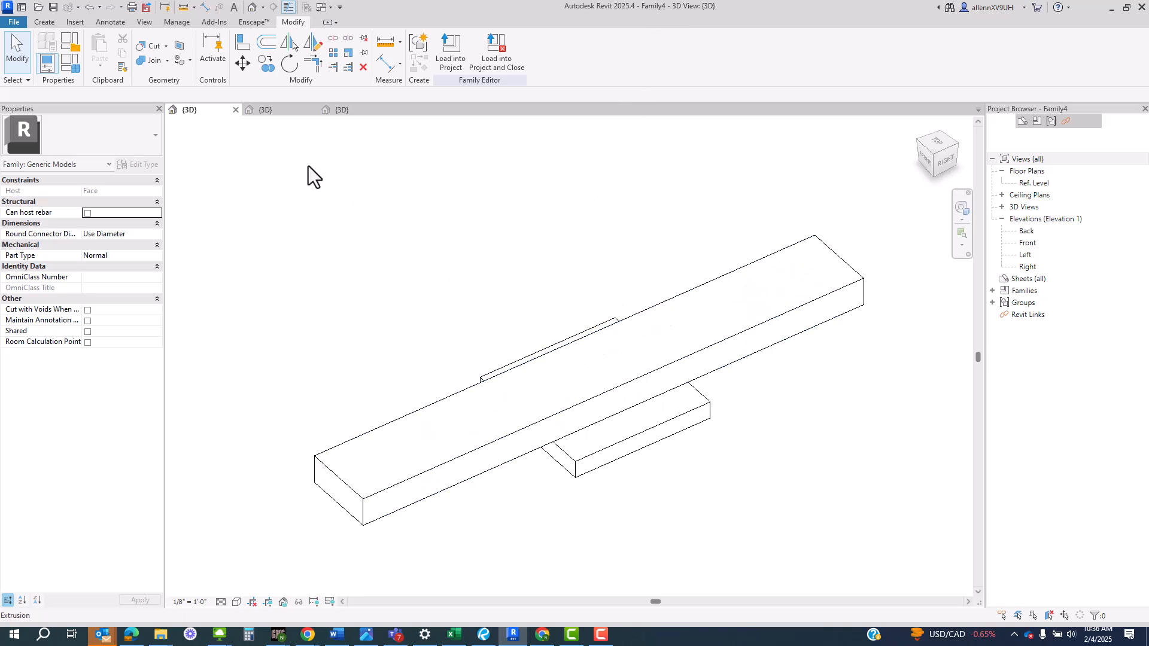
left_click(13, 23)
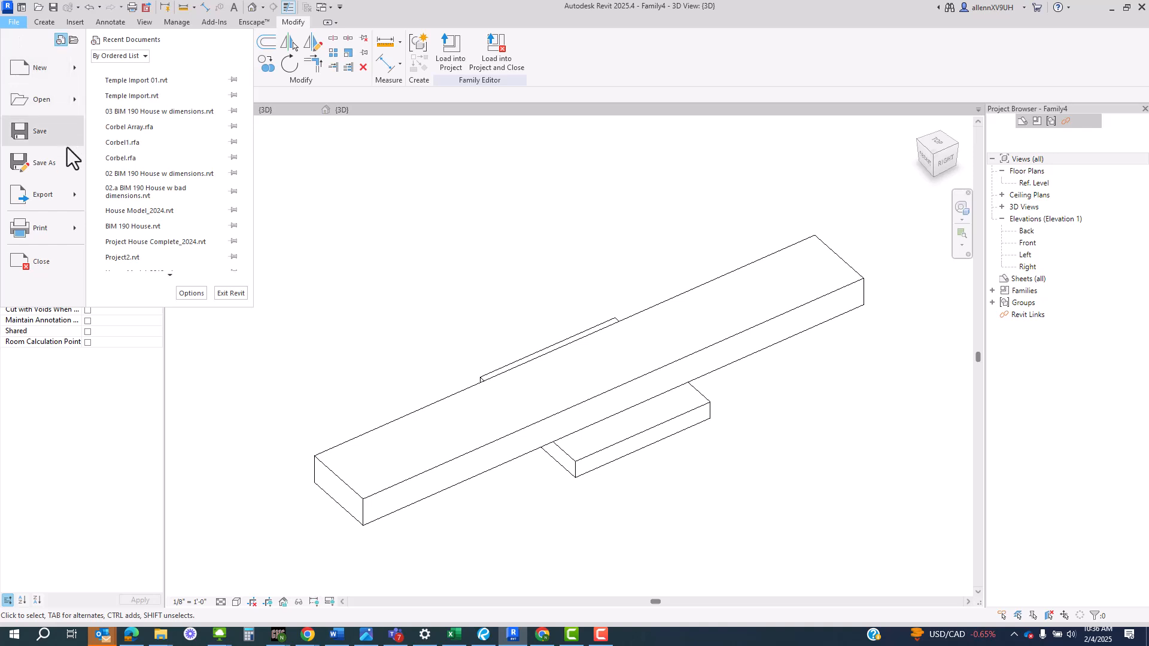
mouse_move(66, 158)
left_click(132, 157)
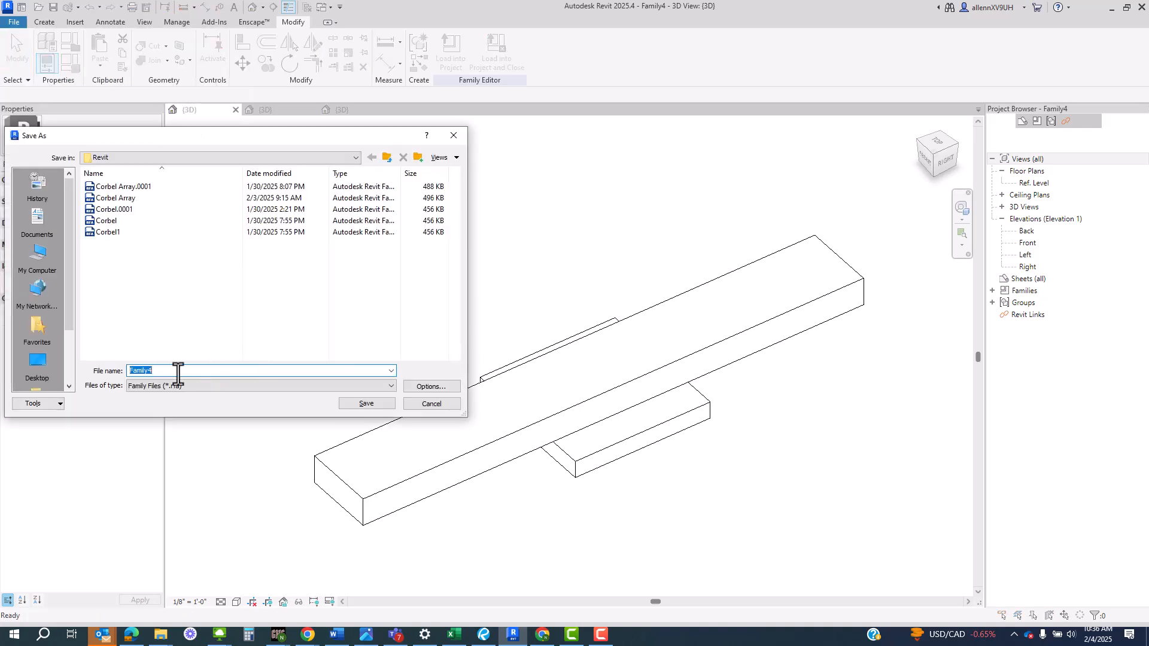
left_click(452, 134)
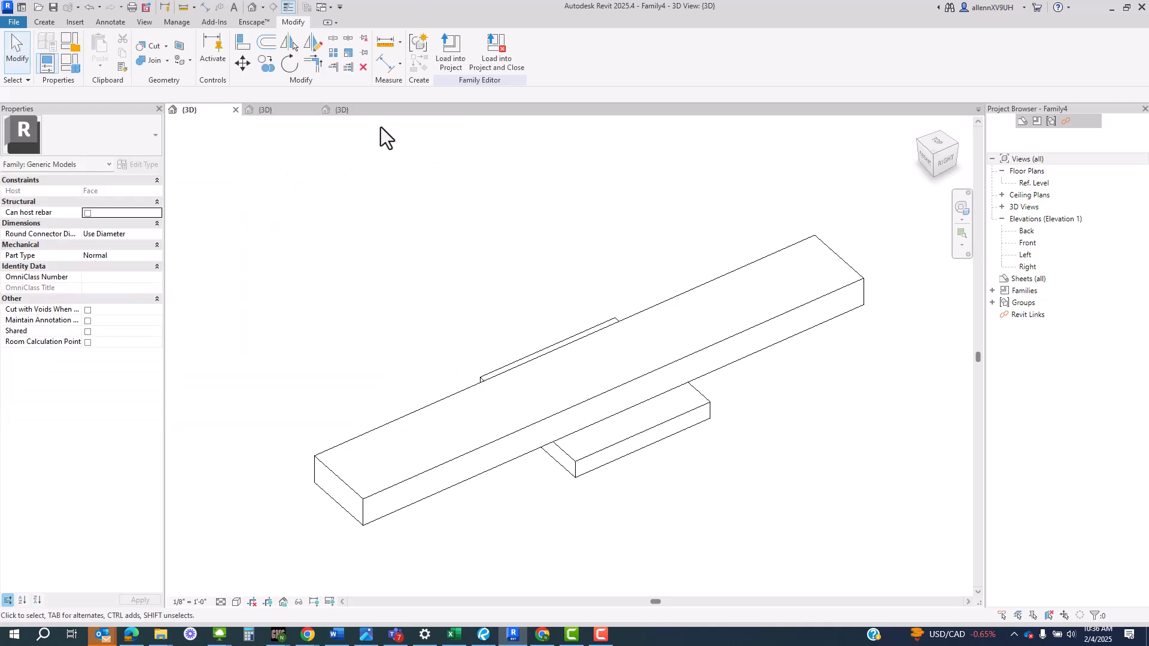
Step: Start component placement in the Temple Import 01 3D view and look through the loaded component types without placing one
left_click(276, 112)
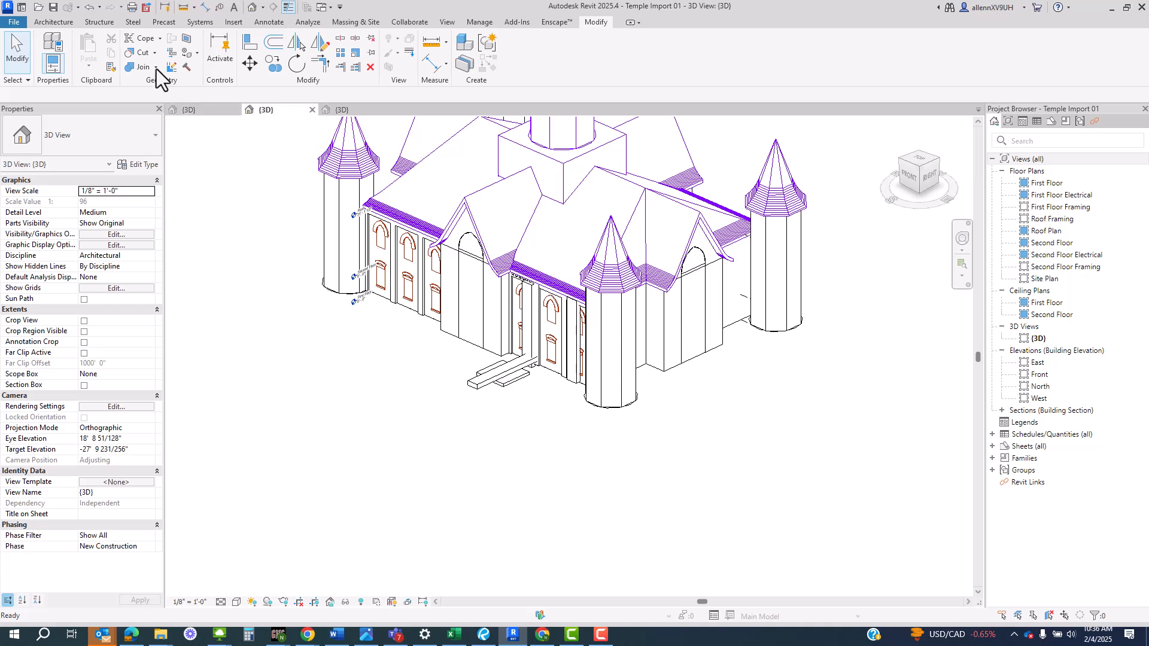
left_click(53, 22)
left_click(139, 42)
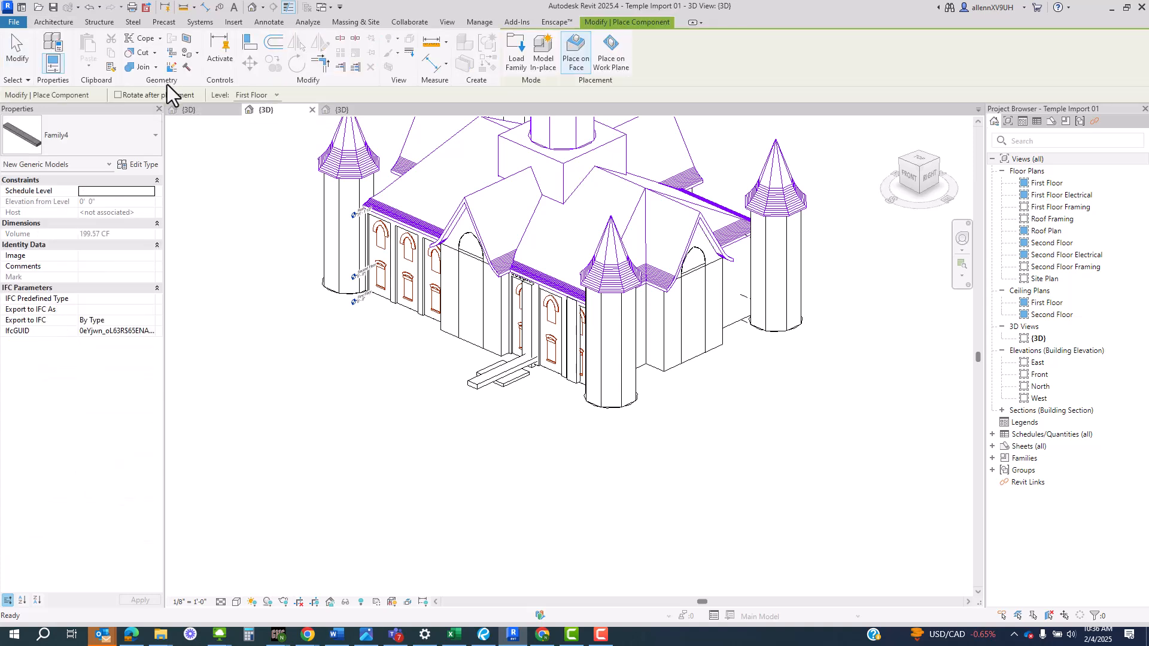
left_click(99, 138)
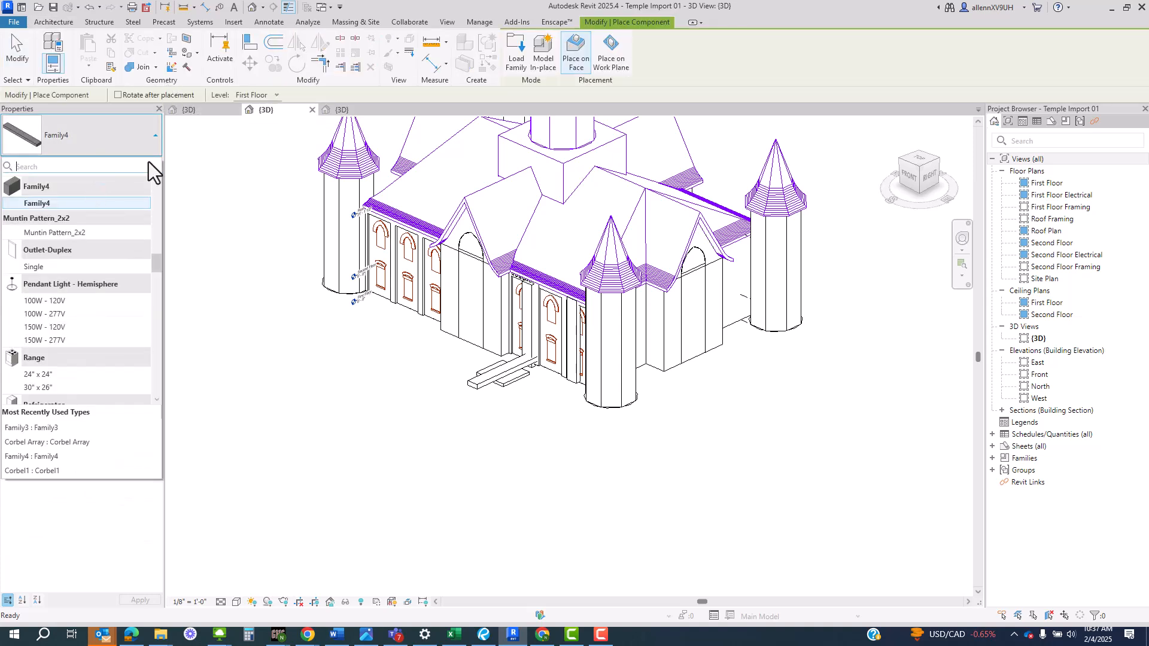
left_click(263, 206)
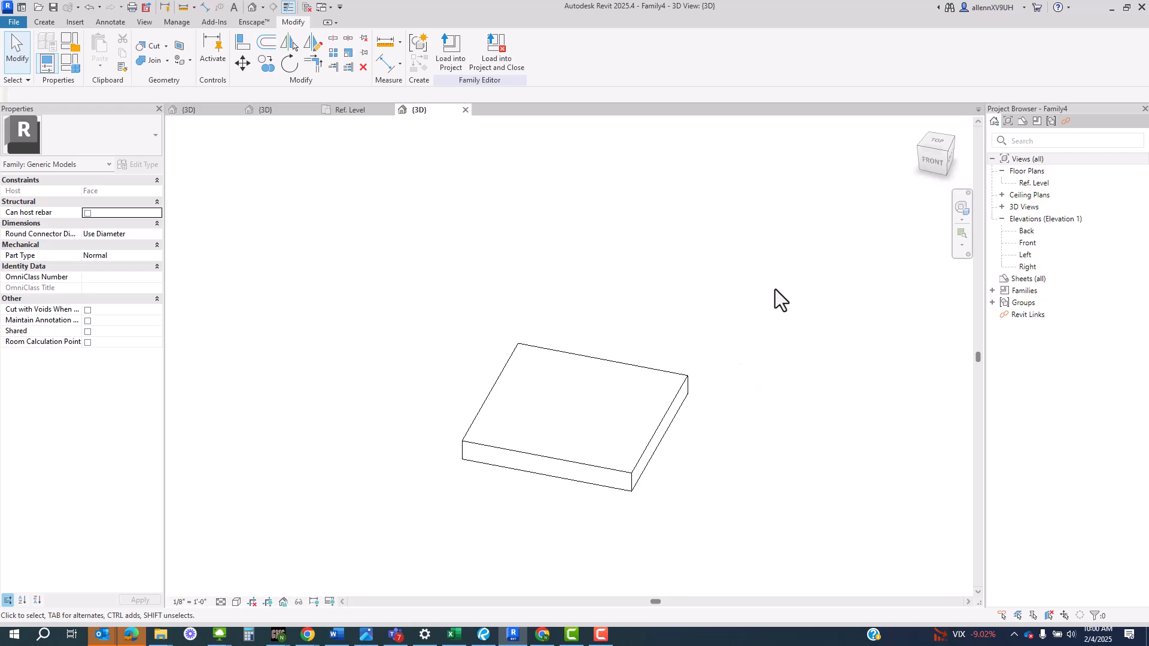
Step: Open Family4's Ref. Level floor plan and inspect the host slab extrusion around the crossing reference planes
middle_click_drag(698, 476, 717, 510, "shift")
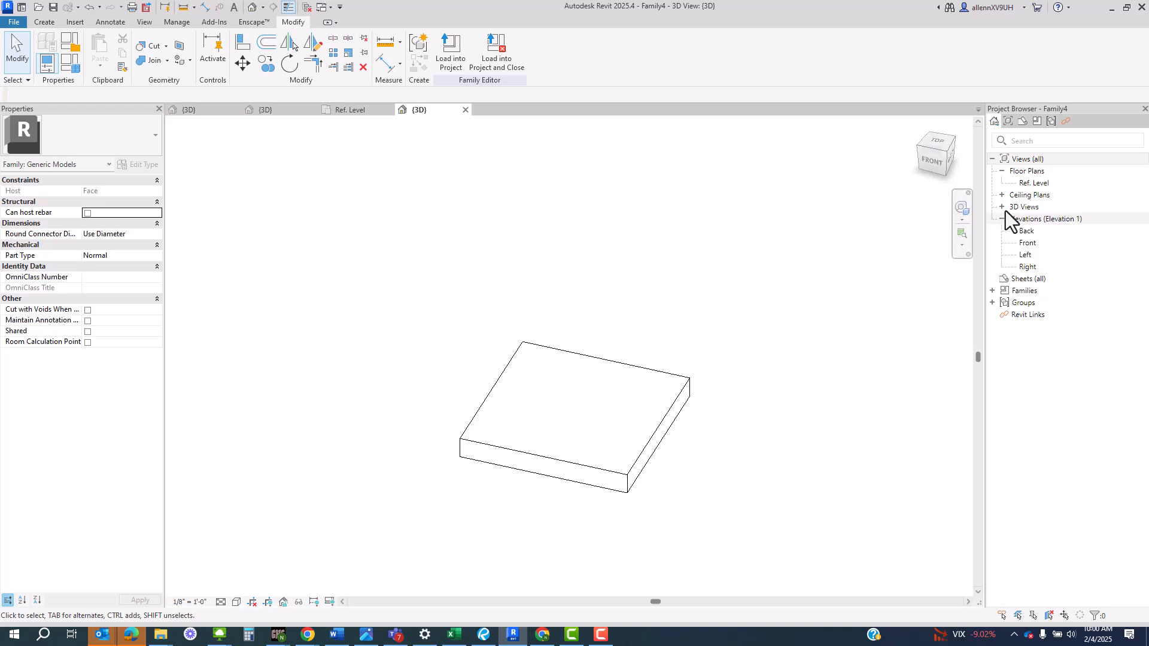
double_click(1032, 184)
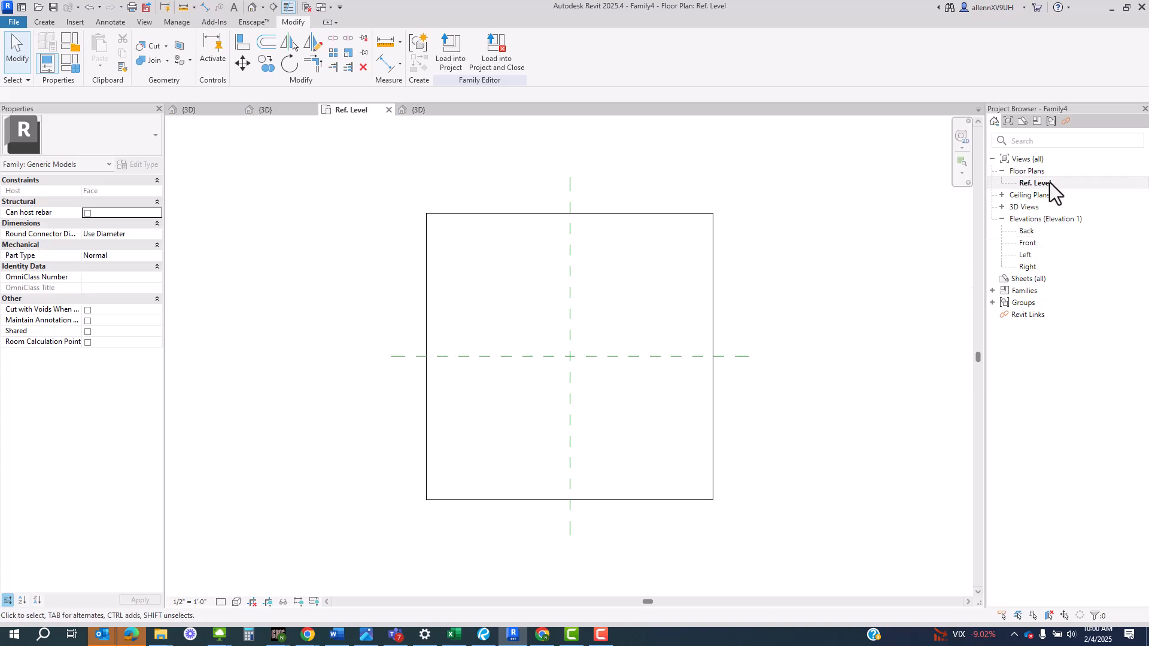
left_click(716, 255)
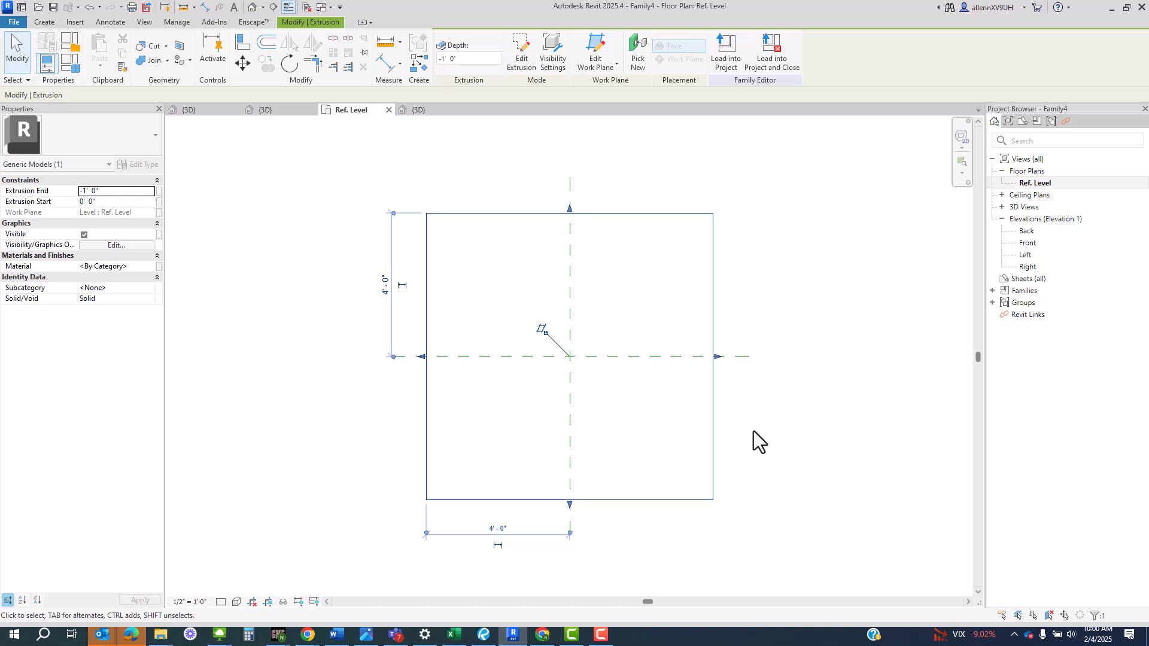
left_click(769, 379)
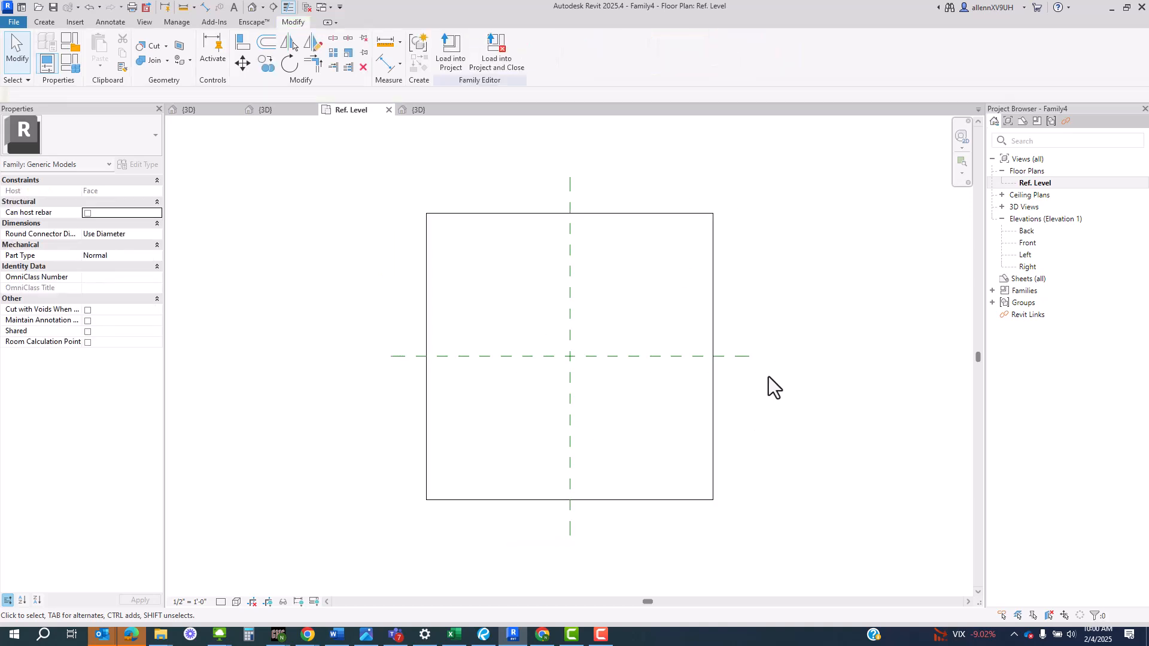
scroll(769, 376, "down", 1)
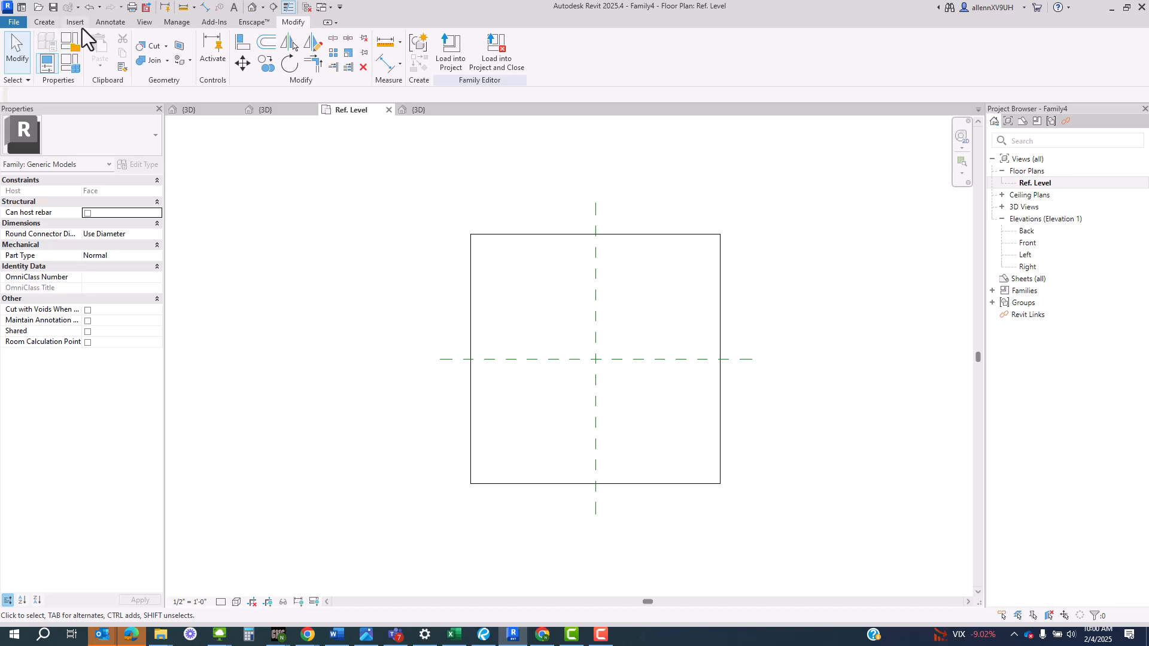
Step: Return from the Ref. Level plan to the family's default 3D view showing the host slab
left_click(42, 25)
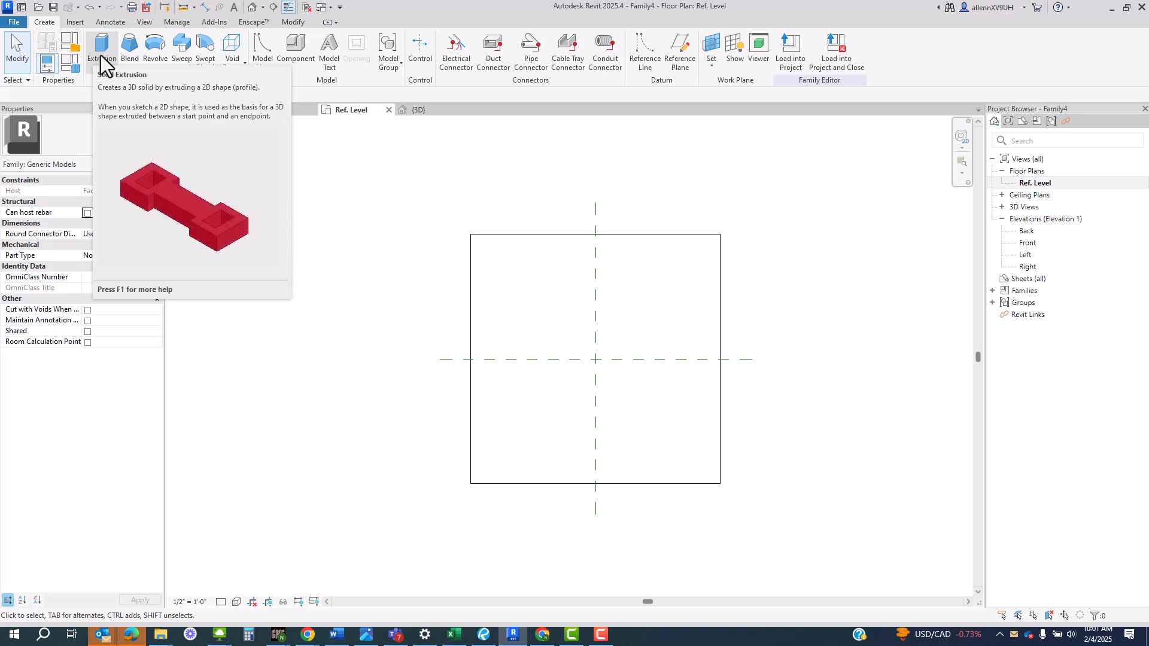
middle_click_drag(548, 312, 504, 307)
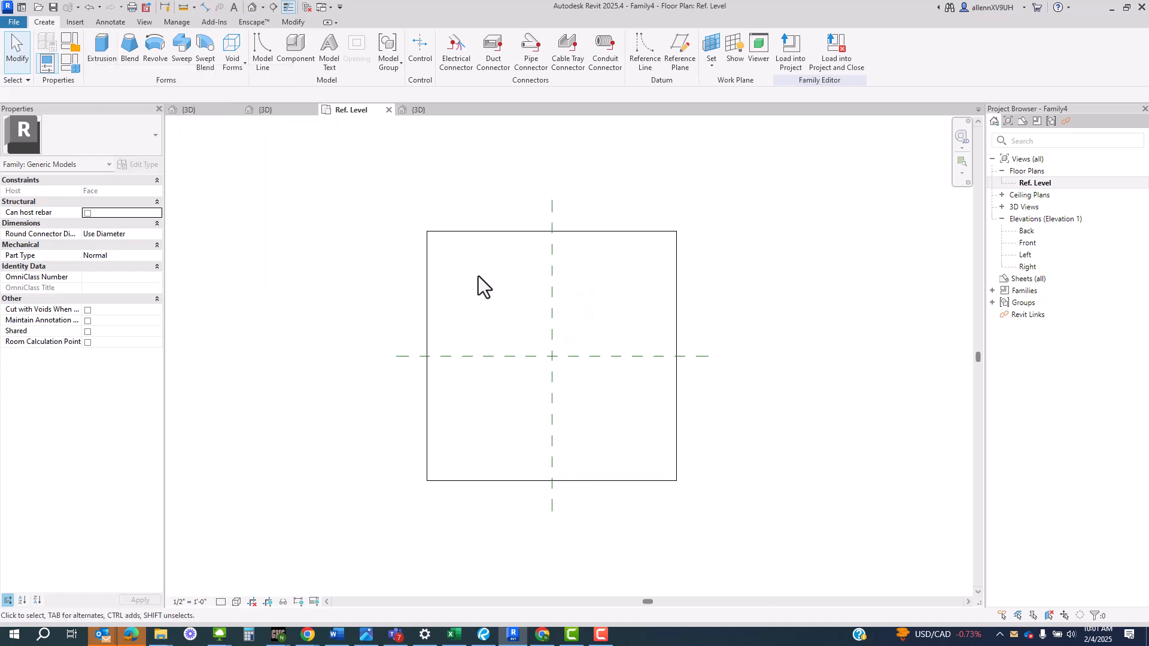
left_click(252, 7)
middle_click_drag(576, 398, 605, 366, "shift")
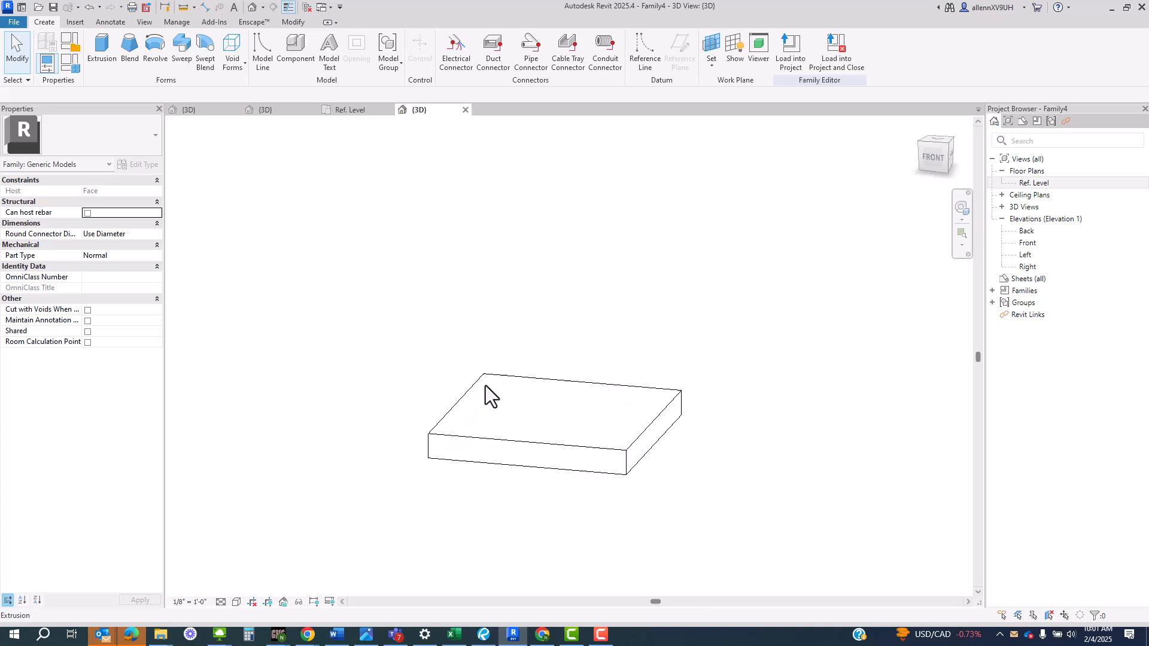
middle_click_drag(617, 390, 633, 420, "shift")
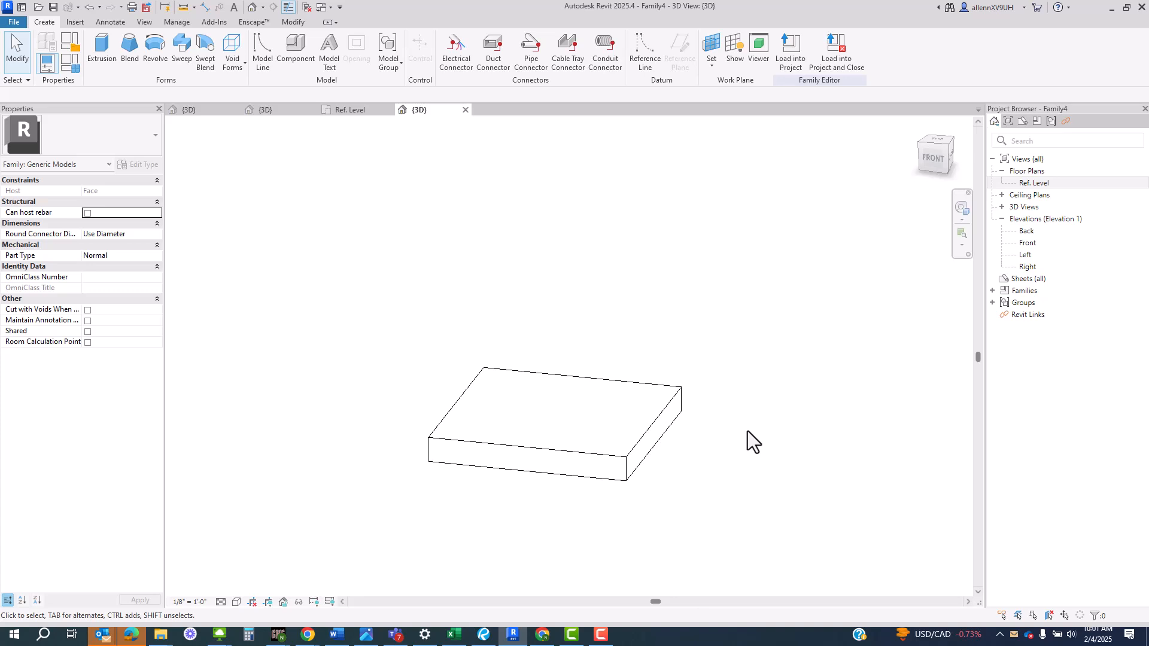
Step: Start a solid extrusion and sketch two rectangles, about 3'-6" by 5'-0" beside the slab and about 2'-6" by 3'-0" on it
left_click(106, 44)
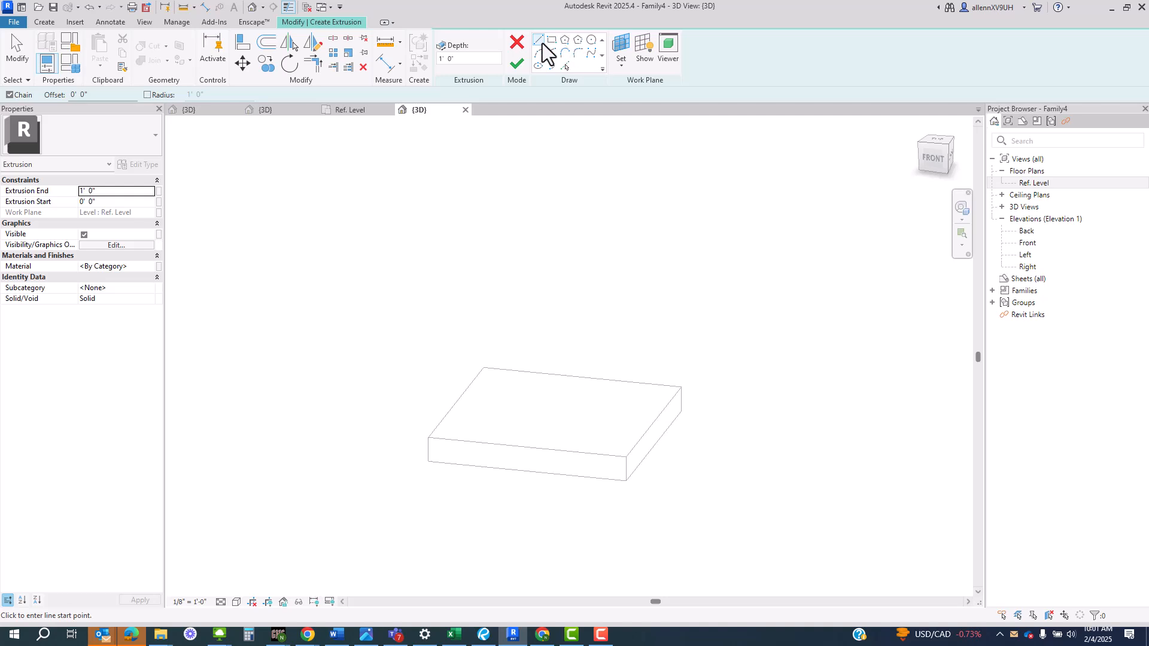
left_click(552, 40)
mouse_move(549, 392)
middle_mouse_down("shift")
mouse_move(574, 418)
mouse_move(533, 400)
middle_mouse_up("shift")
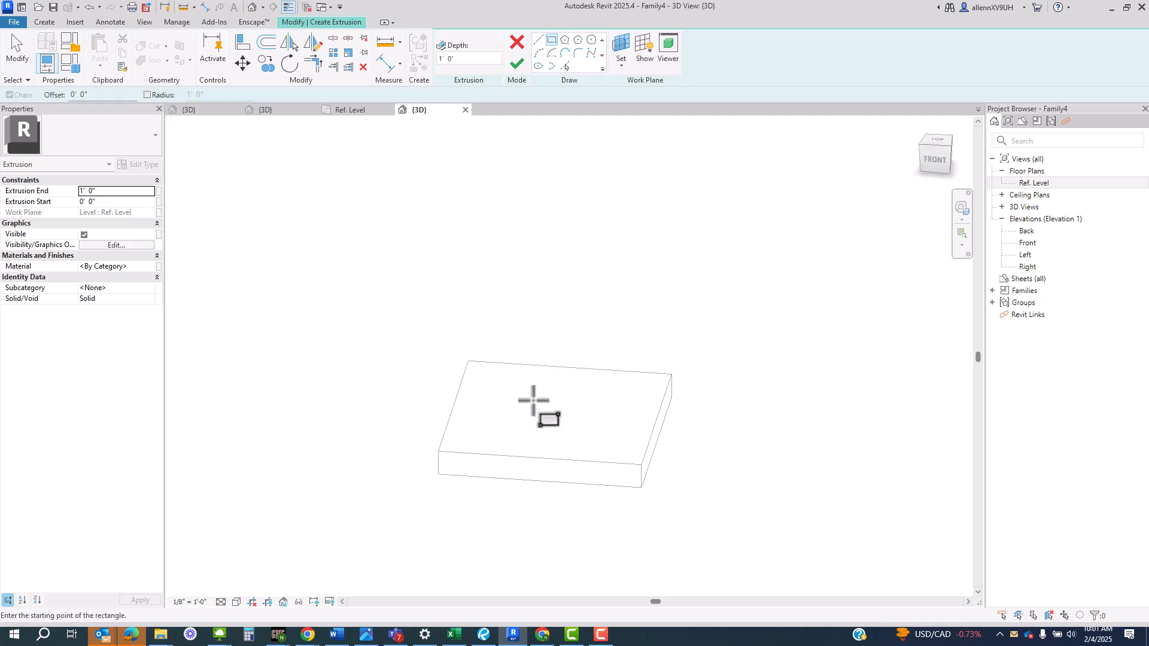
left_click(503, 386)
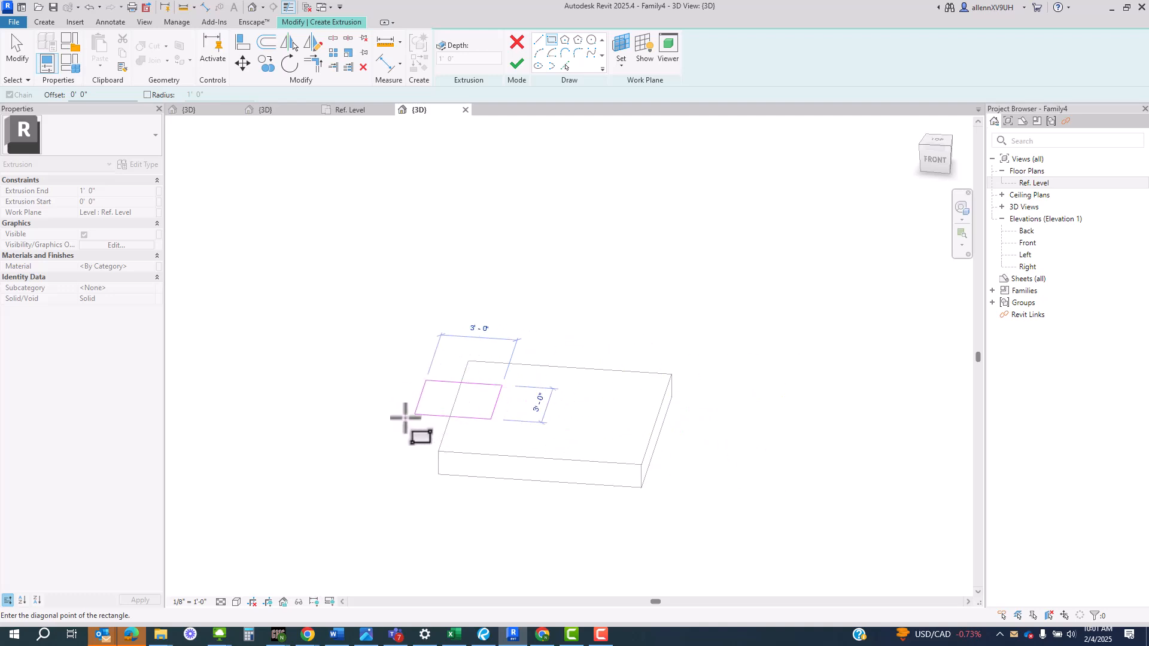
key("Escape")
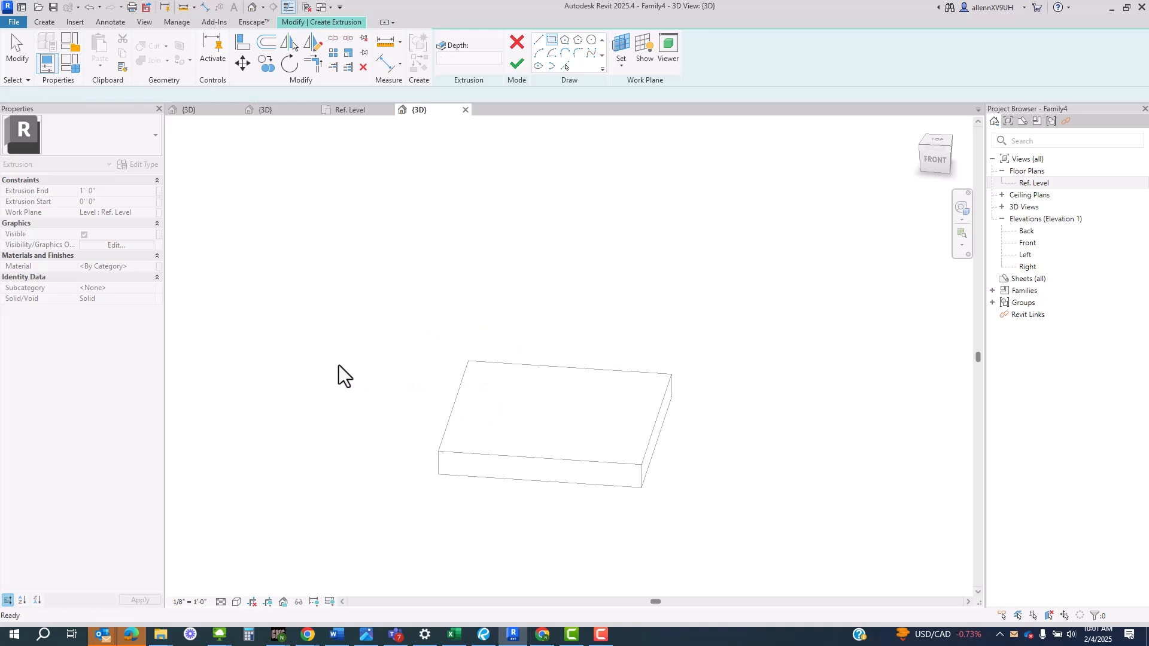
left_click(300, 346)
left_click(371, 409)
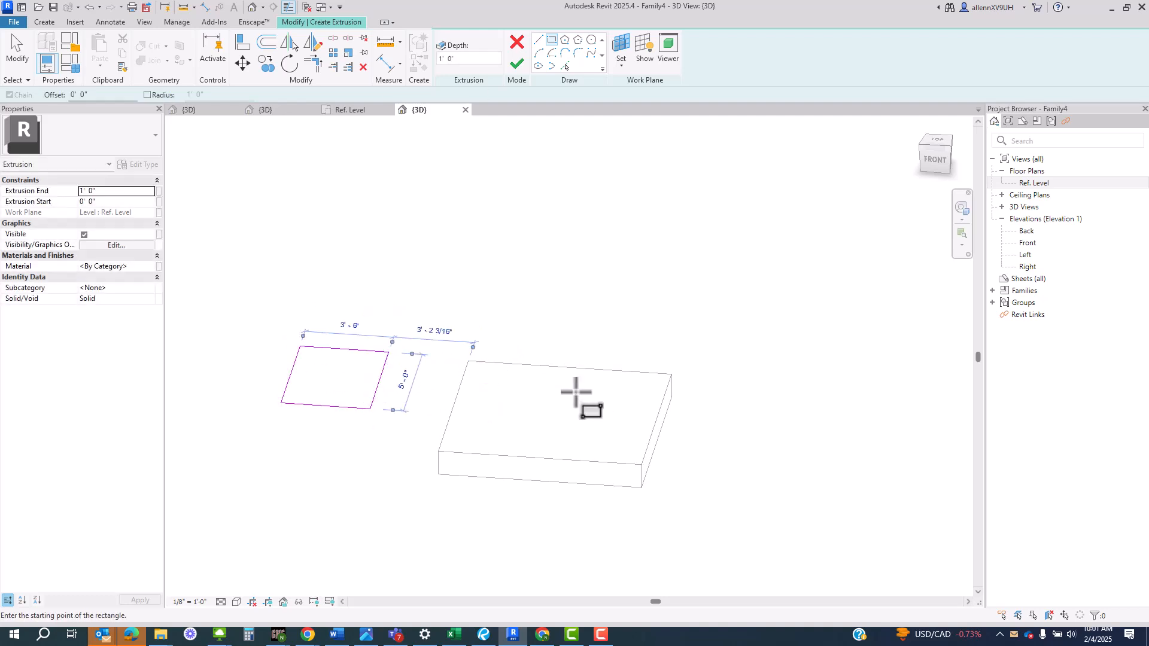
left_click(576, 392)
left_click(629, 430)
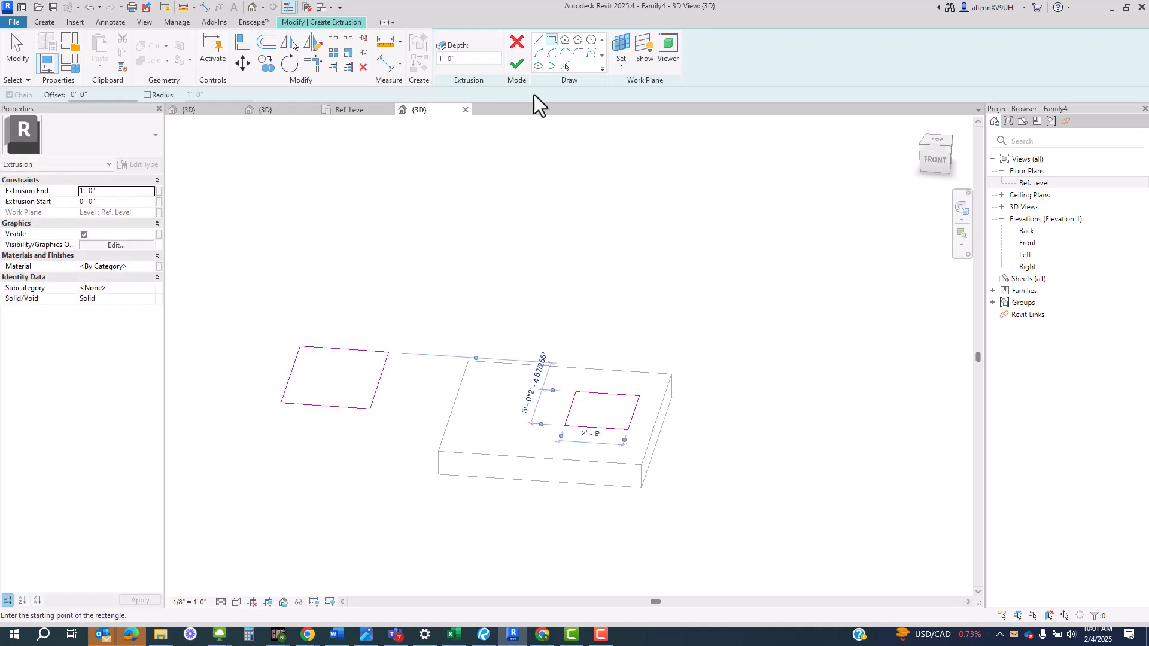
Step: Add a circle to the extrusion sketch, overlapping the slab's edge between the two rectangles
left_click(592, 40)
left_click(482, 416)
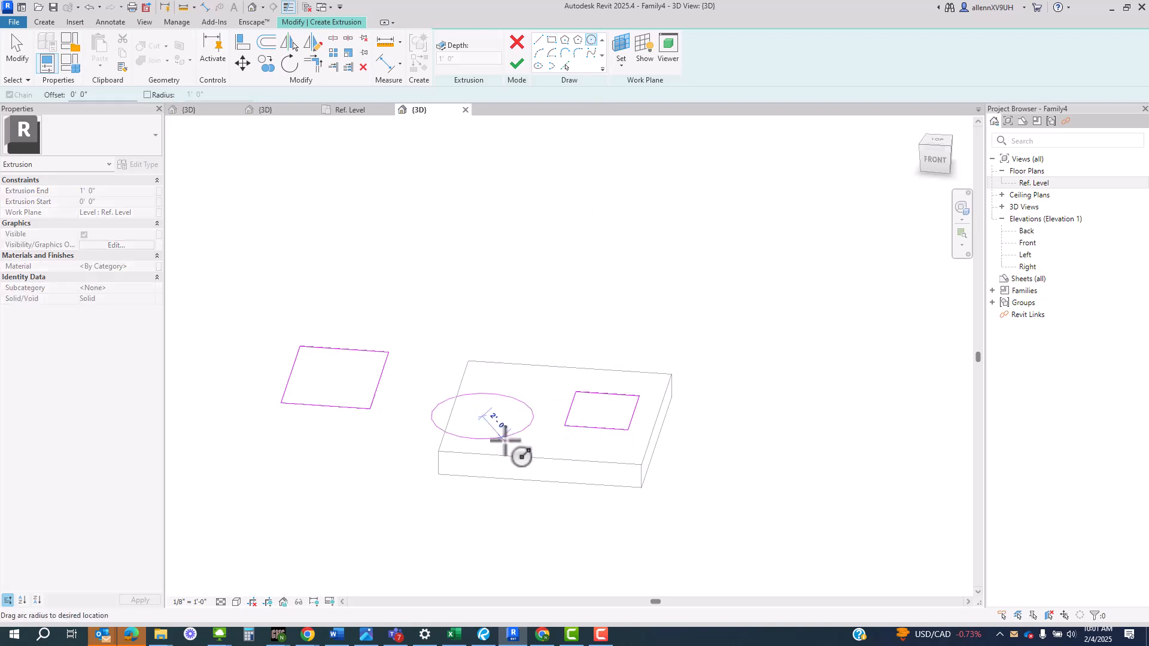
left_click(513, 442)
key("Escape")
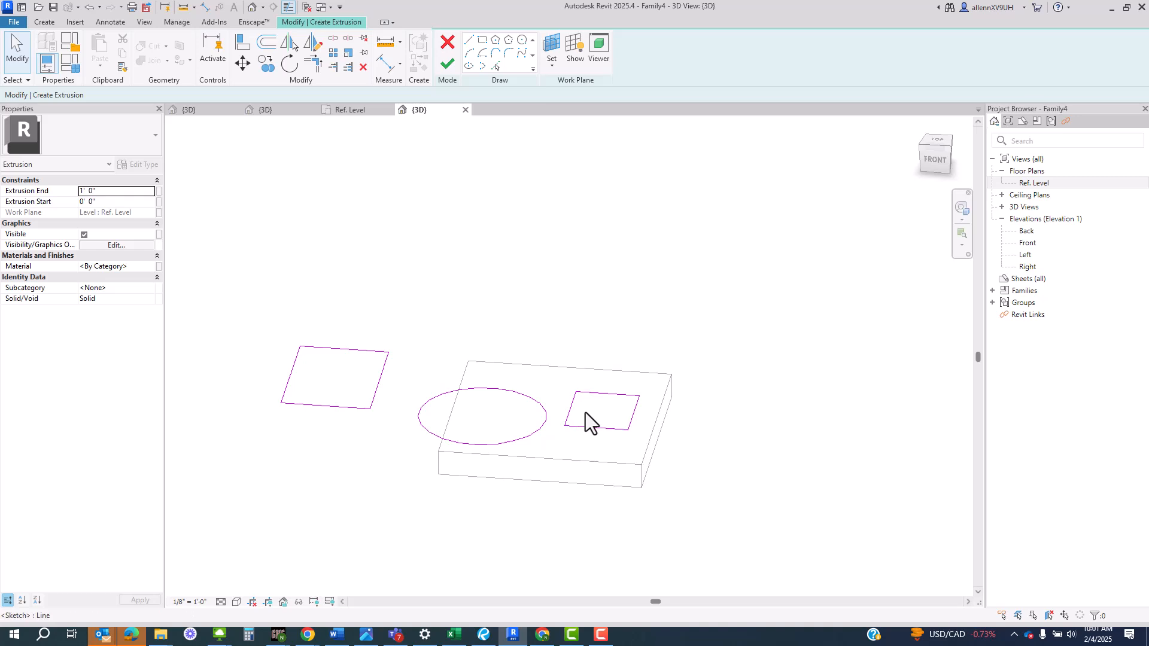
Step: Delete the rectangle outside the slab from the sketch and finish the circle and remaining rectangle as a 1'-0" extrusion
left_click_drag(395, 446, 311, 348)
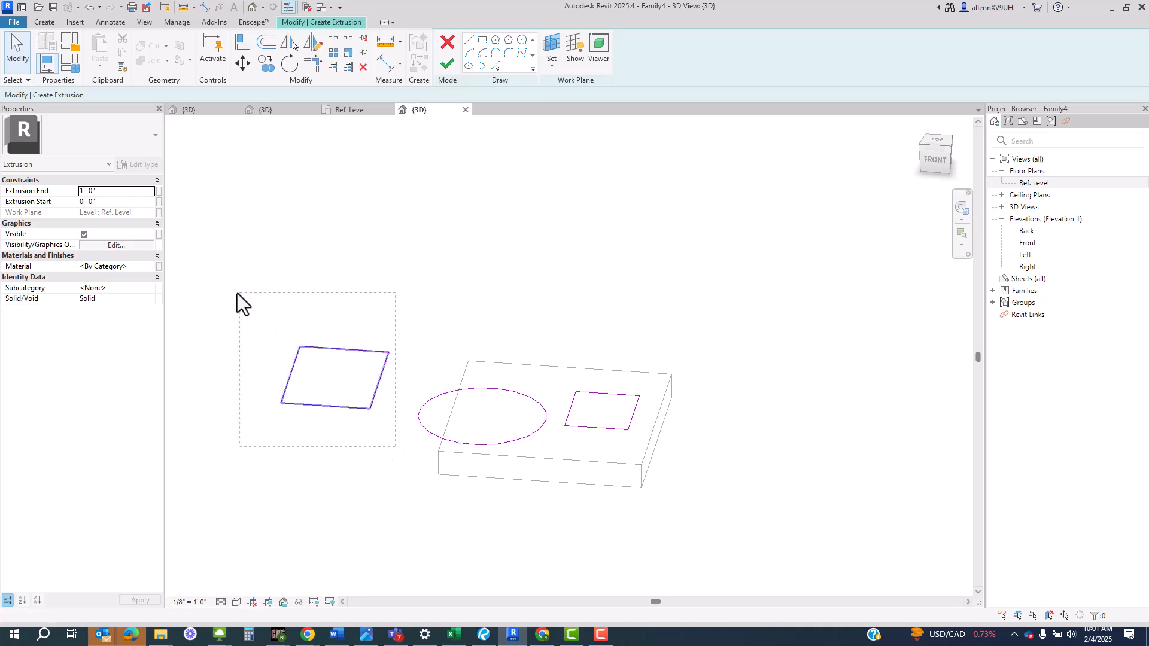
left_click_drag(237, 293, 237, 293)
key("Delete")
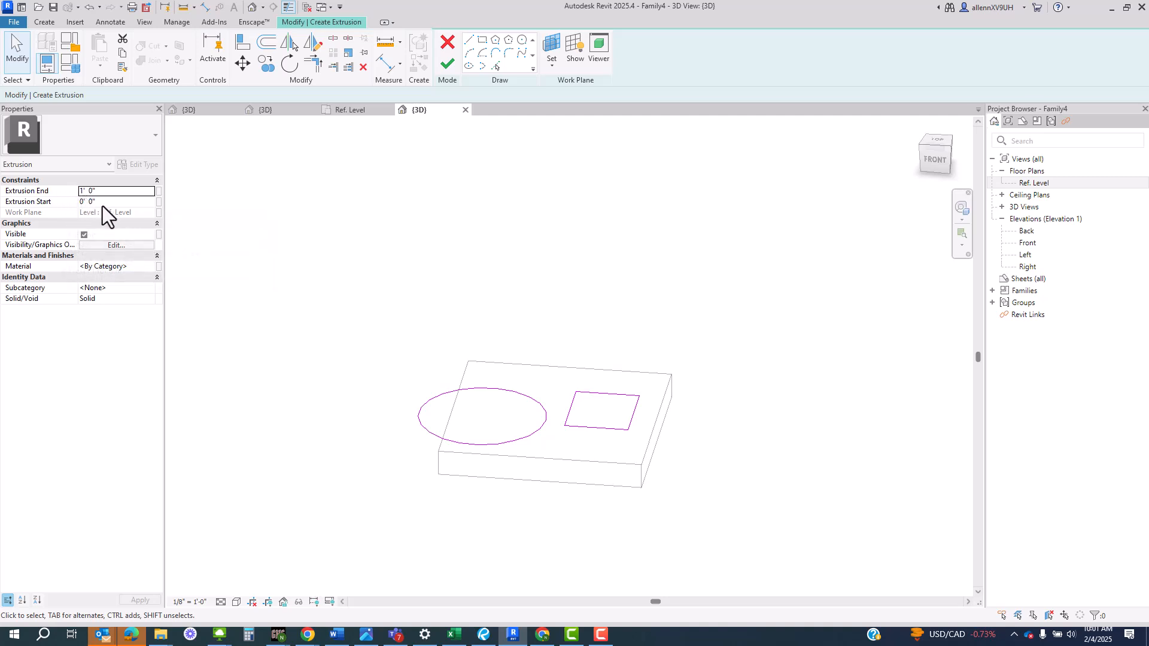
left_click(453, 63)
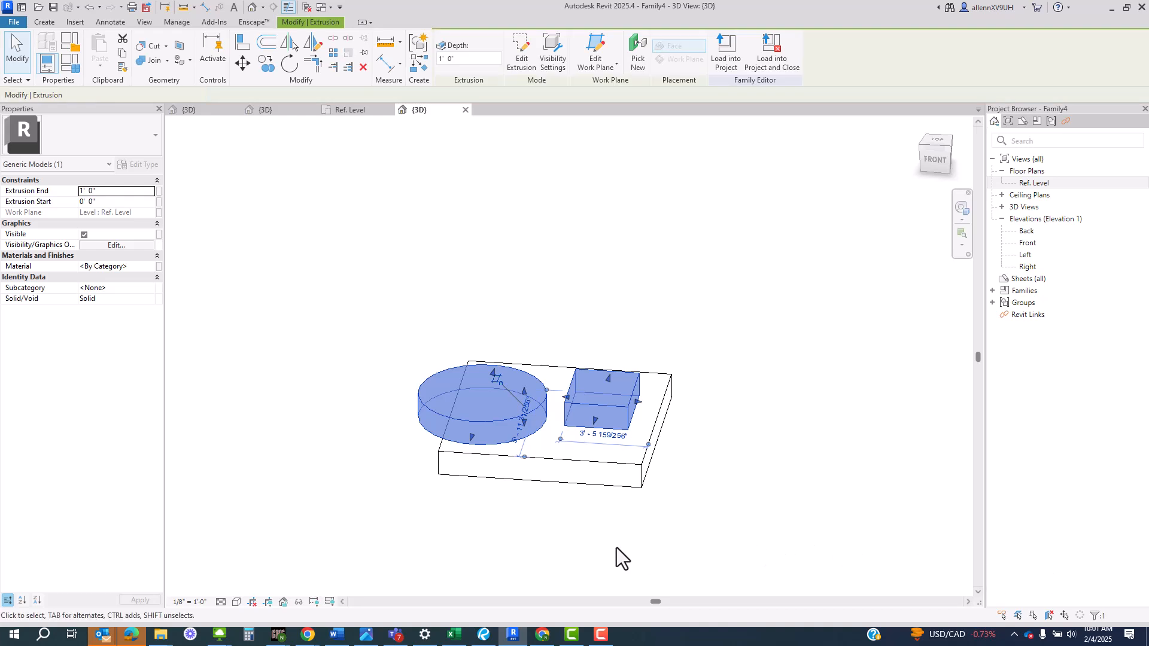
left_click(598, 309)
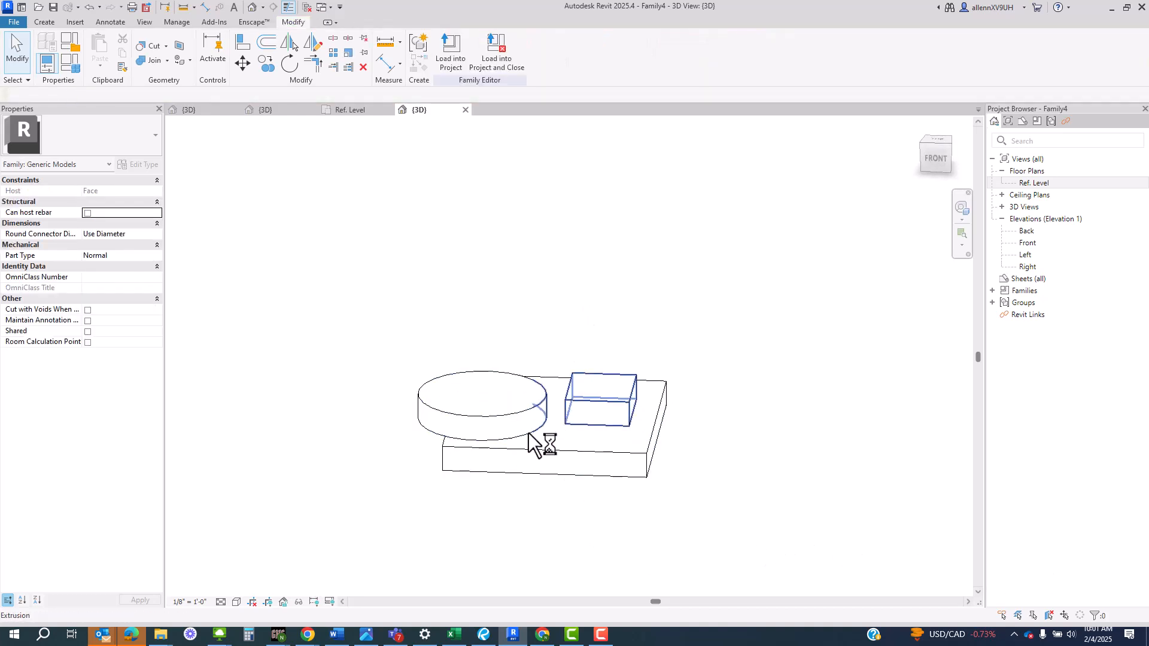
Step: Stretch the cylinder-and-box extrusion's top to about 4'-3" and raise its base to about 1'-2" above the slab
left_click(515, 420)
middle_click_drag(516, 419, 560, 367, "shift")
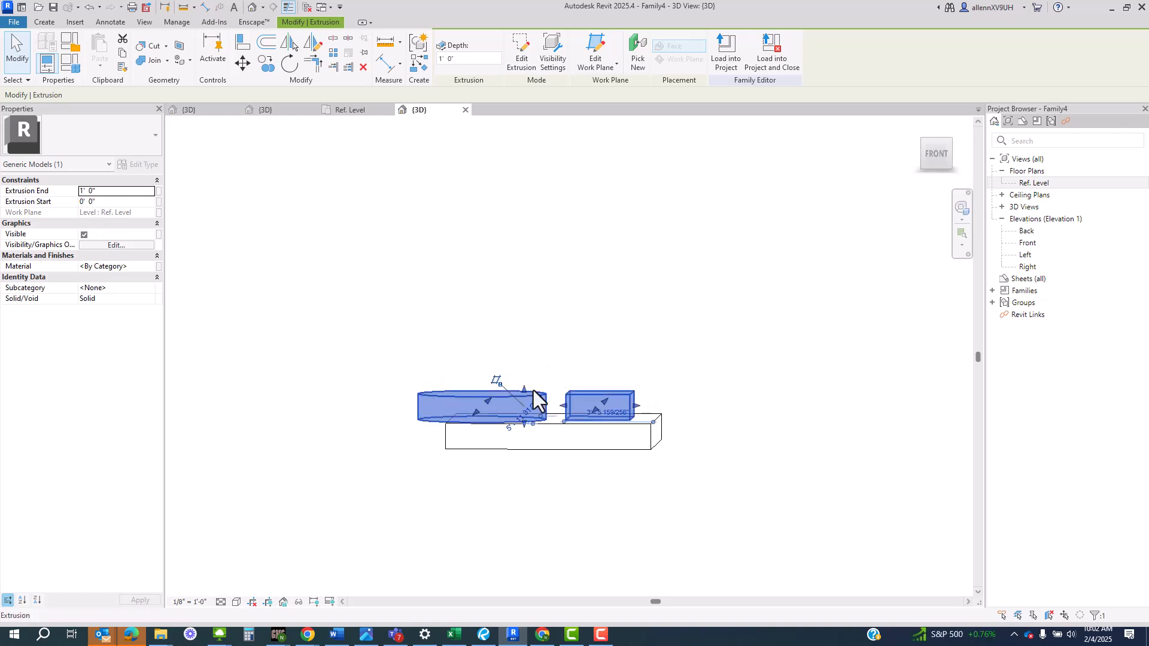
left_click_drag(525, 391, 522, 309)
middle_click_drag(313, 389, 313, 398, "shift")
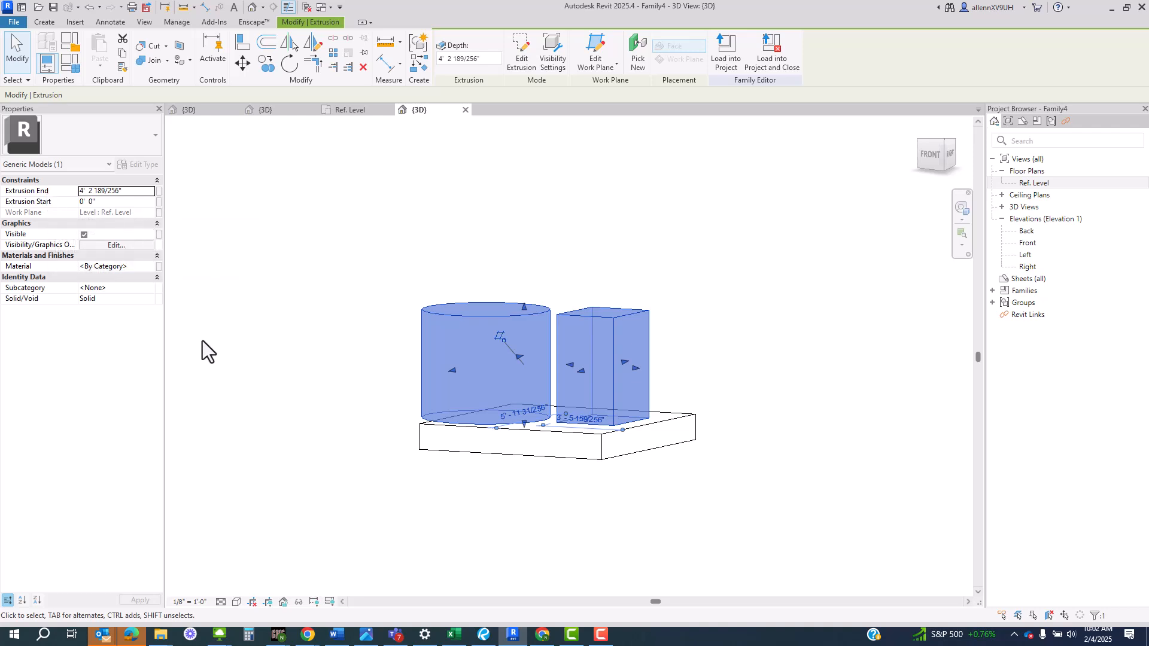
left_click_drag(525, 423, 525, 394)
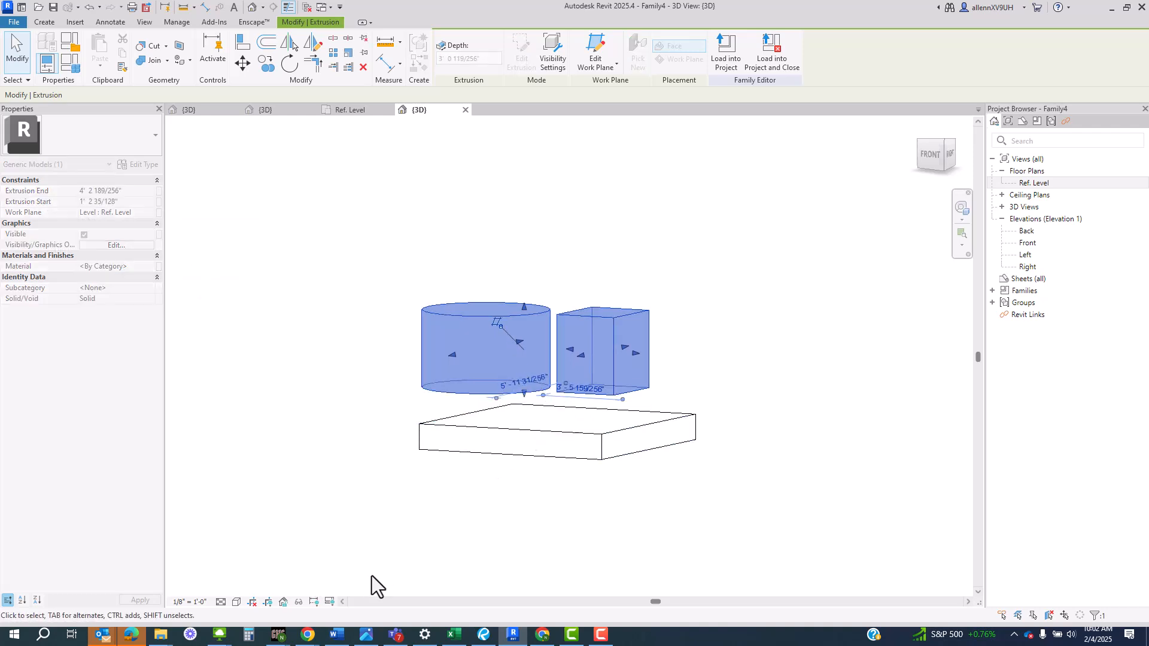
Step: Set the cylinder-and-box extrusion's start to 1'-0" and its end to 5'-0"
left_click(138, 203)
type("1' 0")
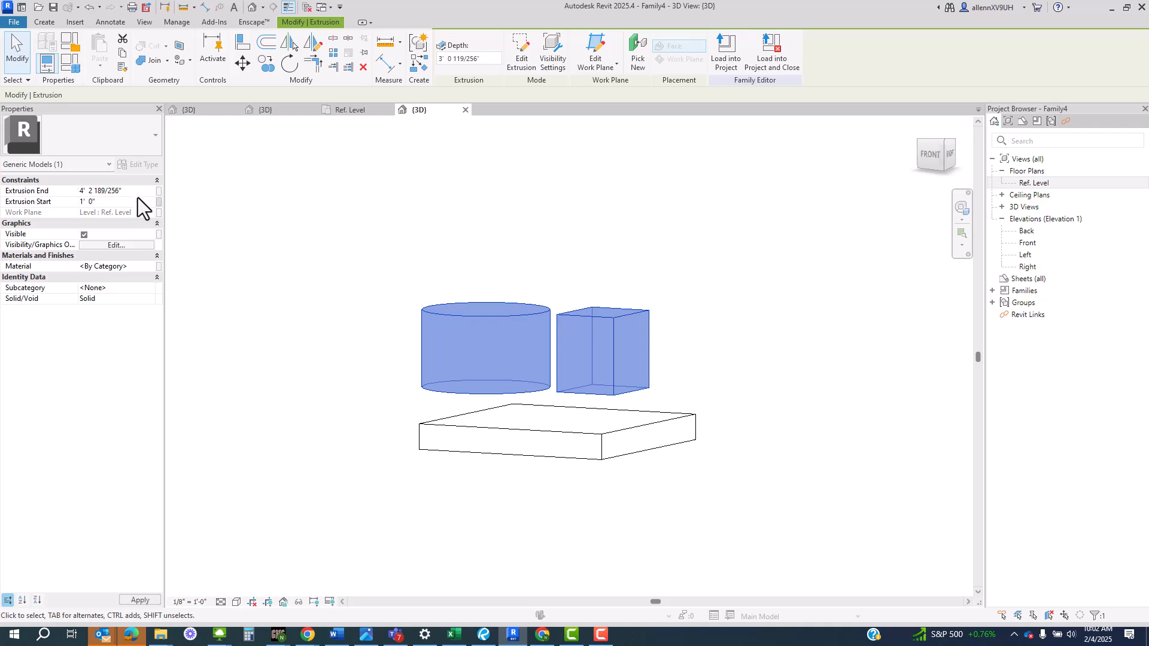
left_click(137, 194)
type("5")
key("Return")
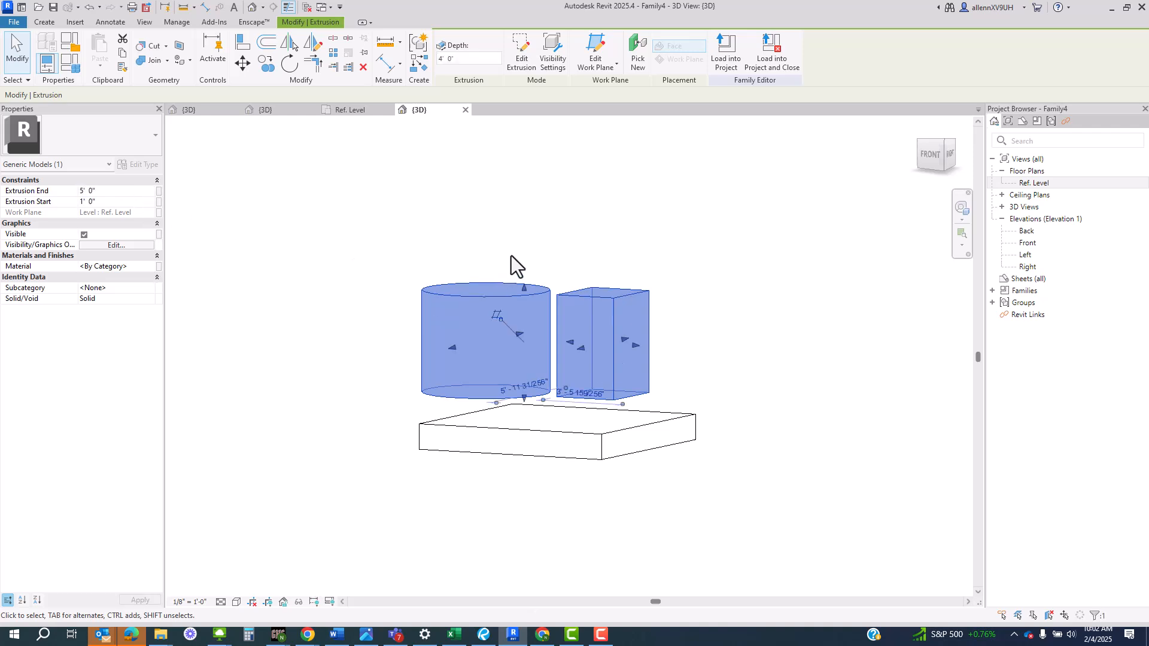
left_click(512, 256)
Step: Set the depth of the cylinder-and-box extrusion to 6'-0"
left_click(616, 361)
left_click(465, 59)
type("6")
key("Return")
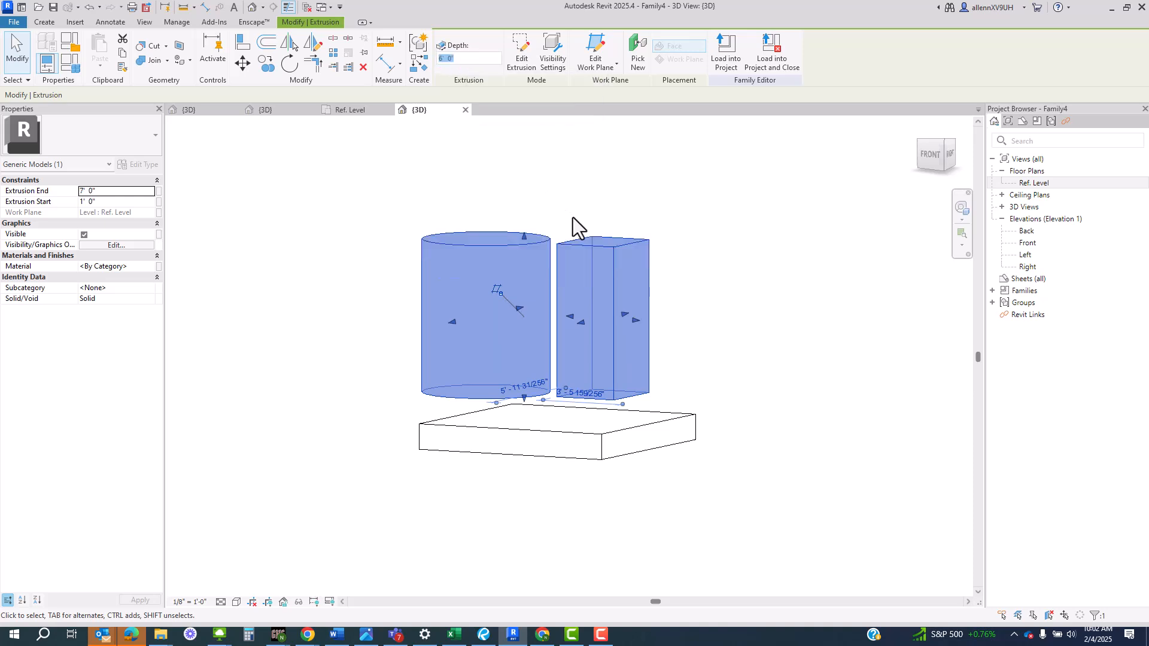
left_click(288, 242)
Step: Show the active work plane in the 3D view
middle_click_drag(555, 367, 671, 392, "shift")
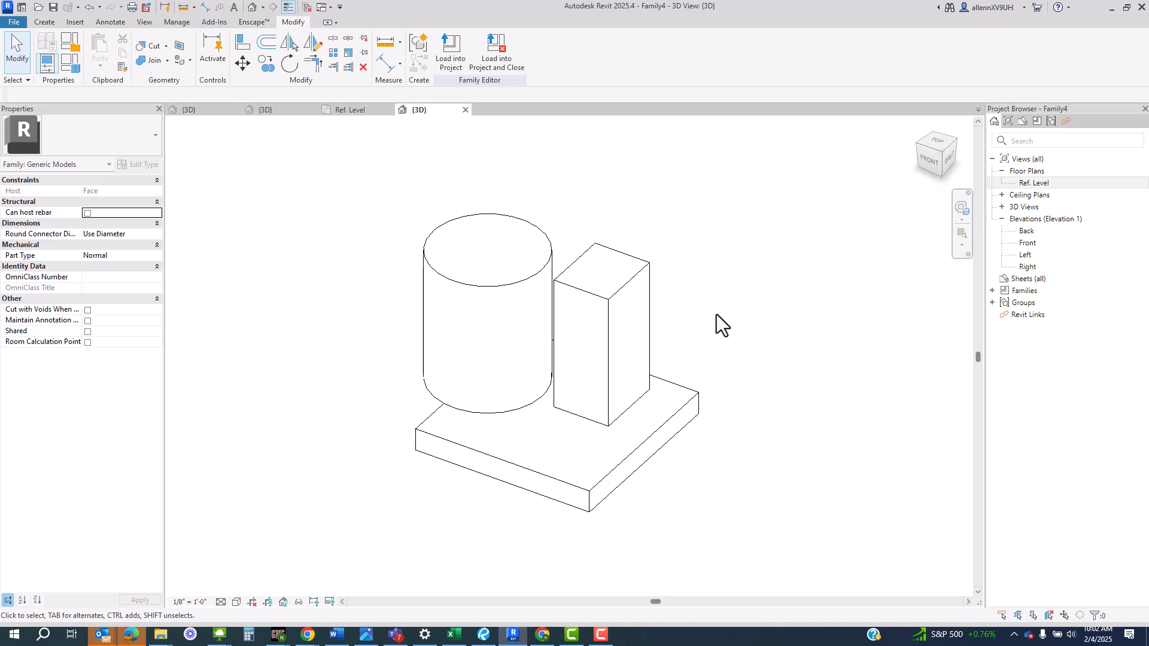
middle_click_drag(675, 319, 718, 364, "shift")
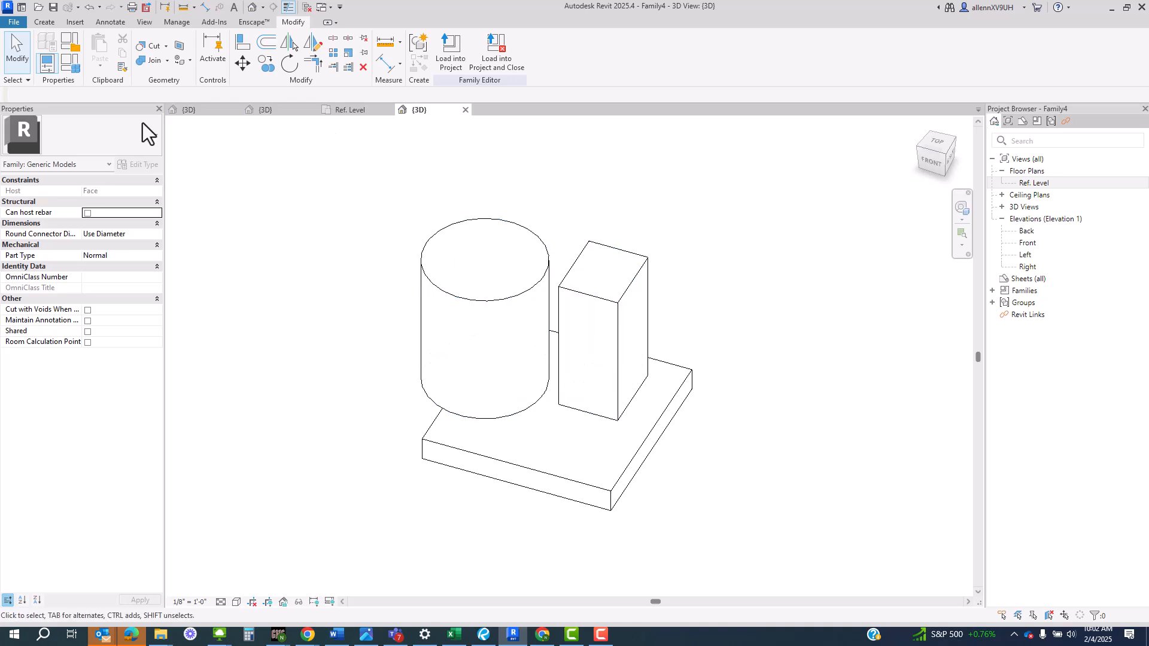
left_click(42, 22)
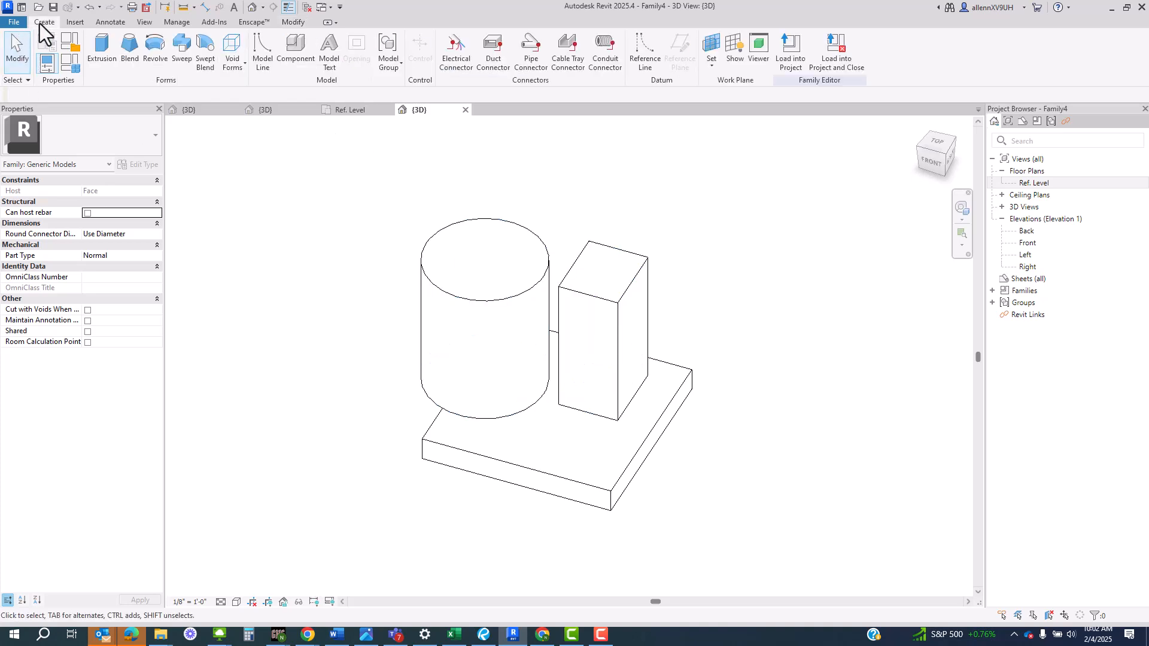
left_click(737, 59)
middle_click_drag(759, 501, 682, 405, "shift")
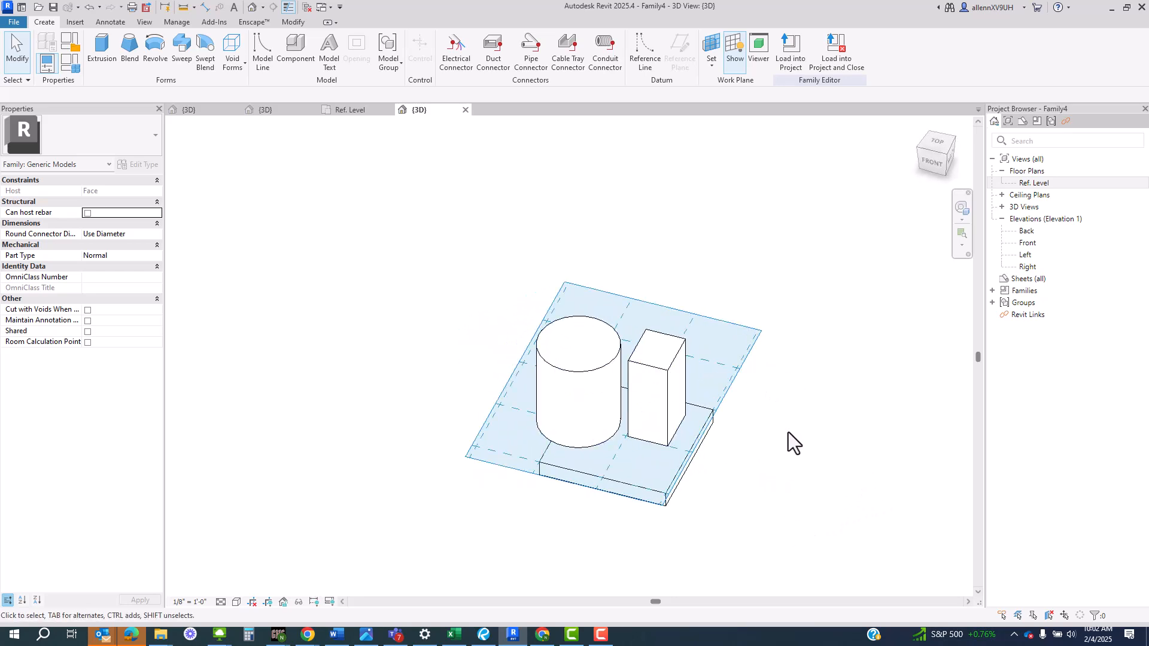
mouse_move(788, 432)
middle_mouse_down("shift")
mouse_move(785, 441)
mouse_move(802, 419)
middle_mouse_up("shift")
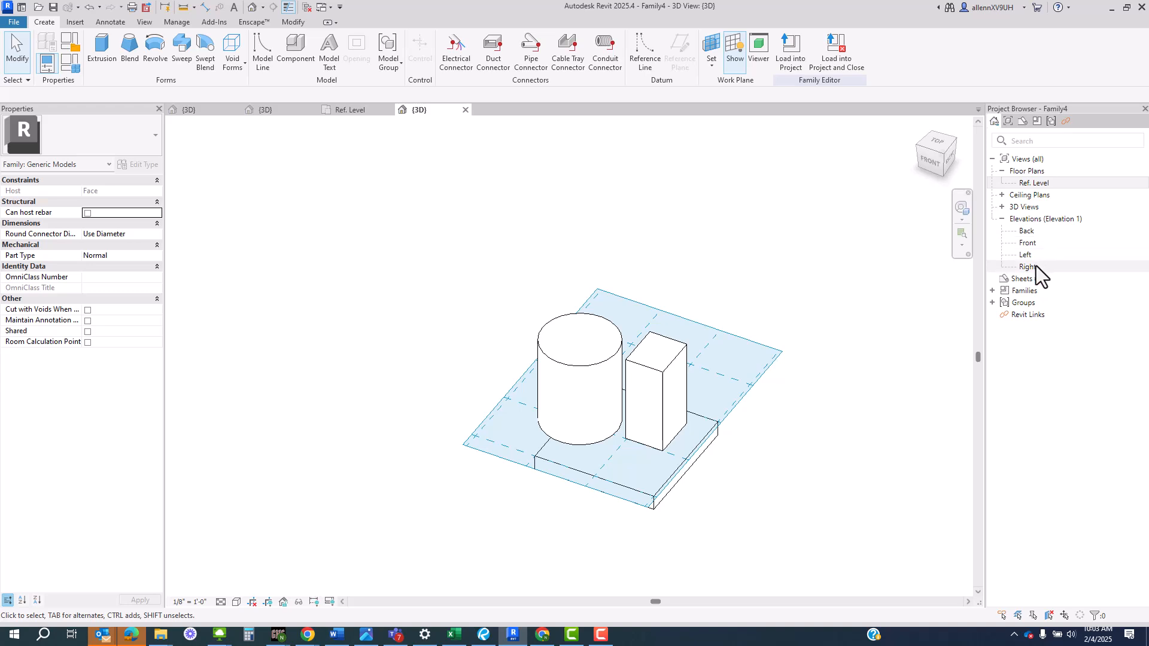
Step: Open the Right elevation and place the 3D view in a separate pane beside it
left_click(1033, 267)
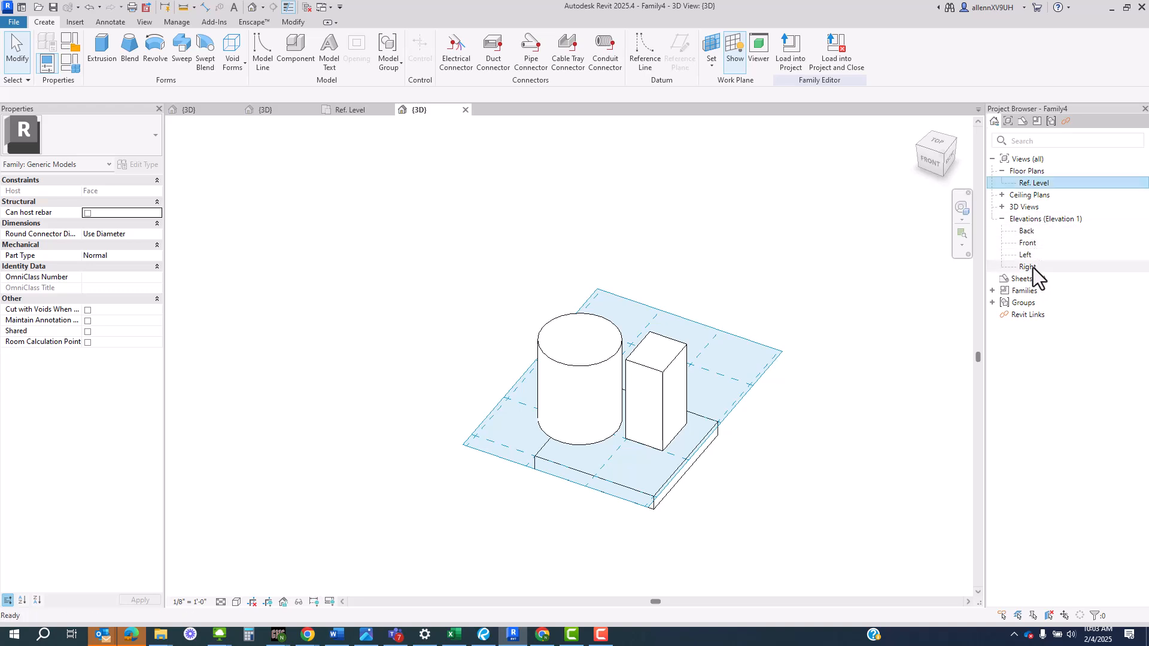
double_click(1034, 268)
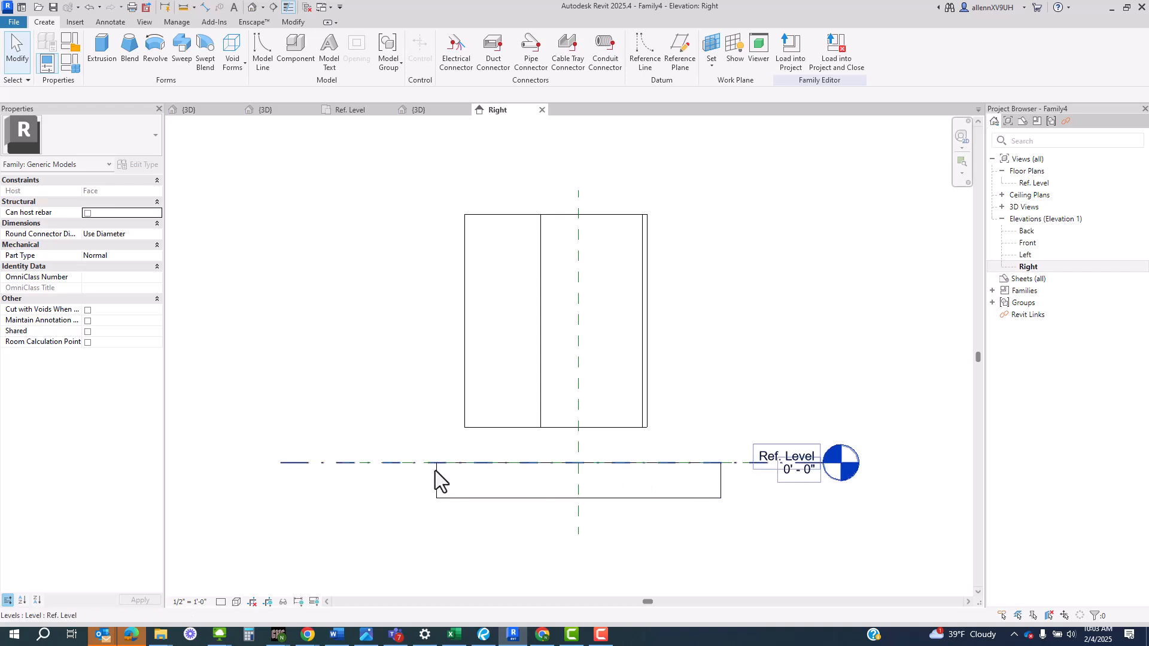
left_click(422, 110)
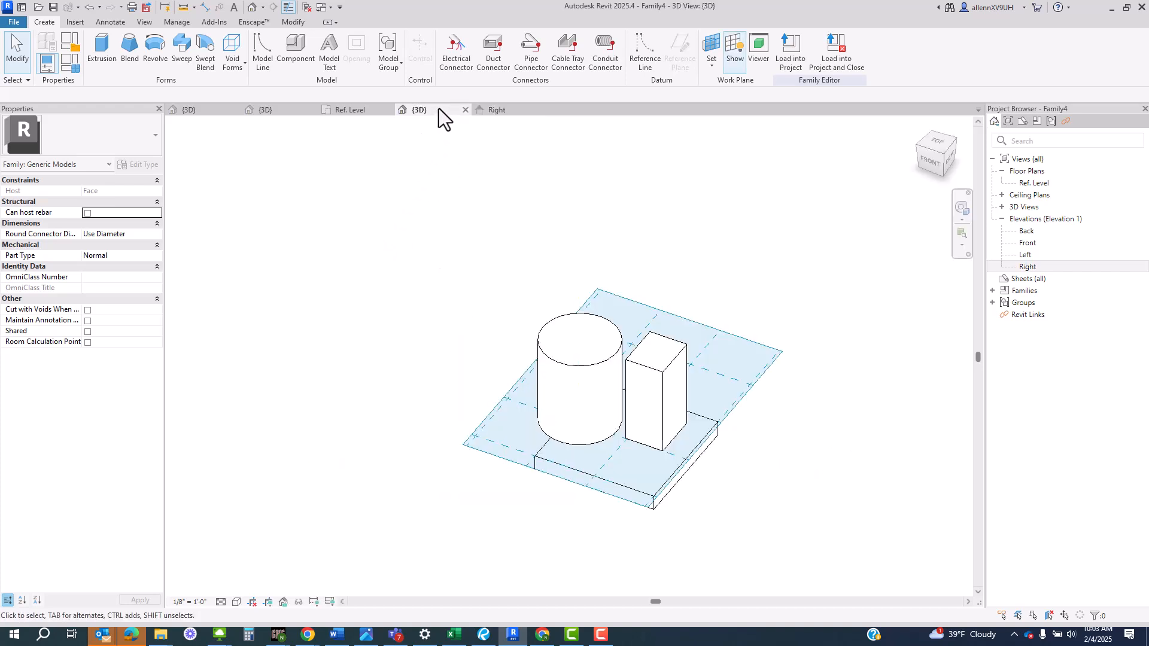
left_click_drag(440, 109, 172, 213)
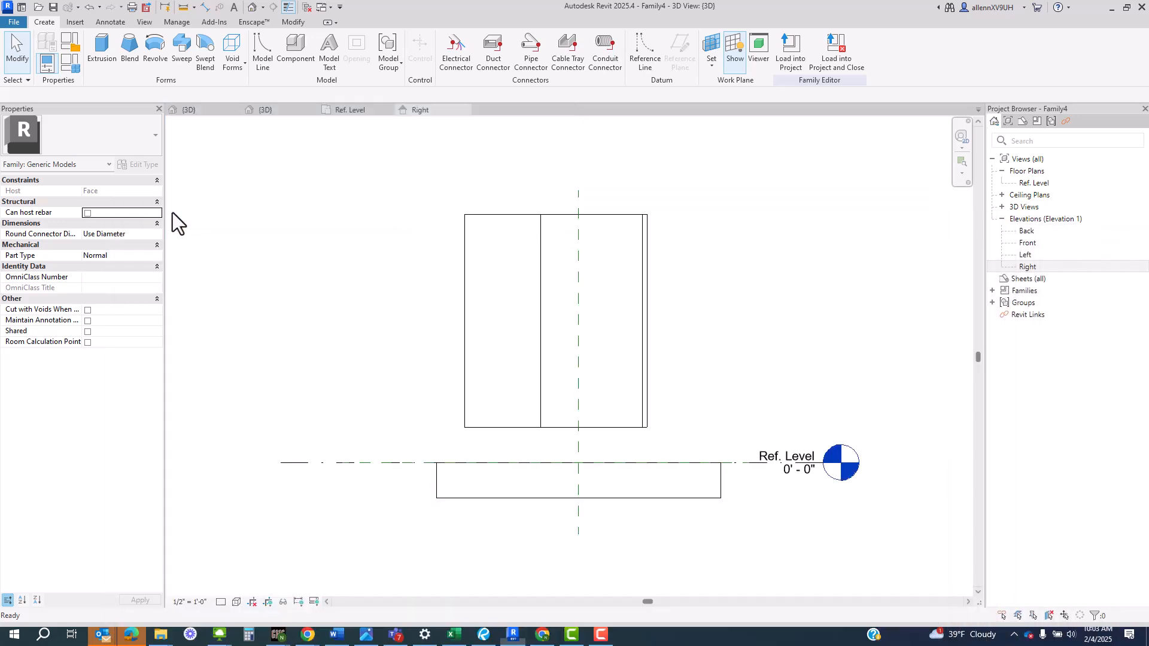
middle_click_drag(386, 372, 249, 389)
middle_click_drag(331, 357, 258, 347)
scroll(258, 348, "down", 2)
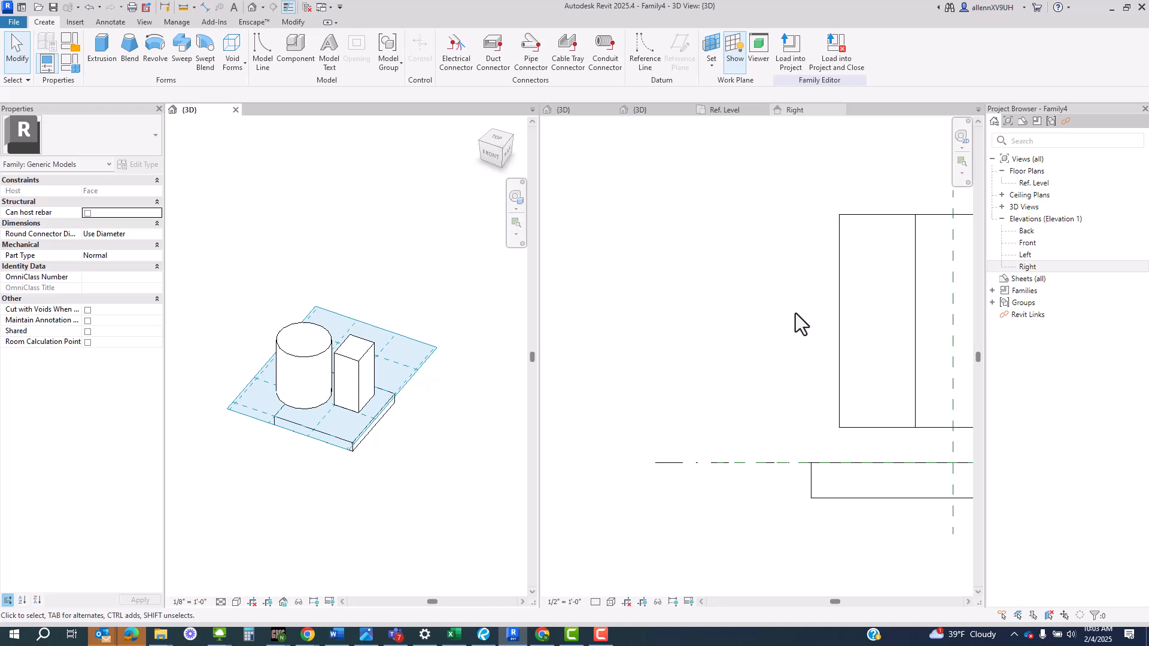
Step: Select the work plane grid in the 3D view and examine where it lies in the Right elevation
left_click(423, 359)
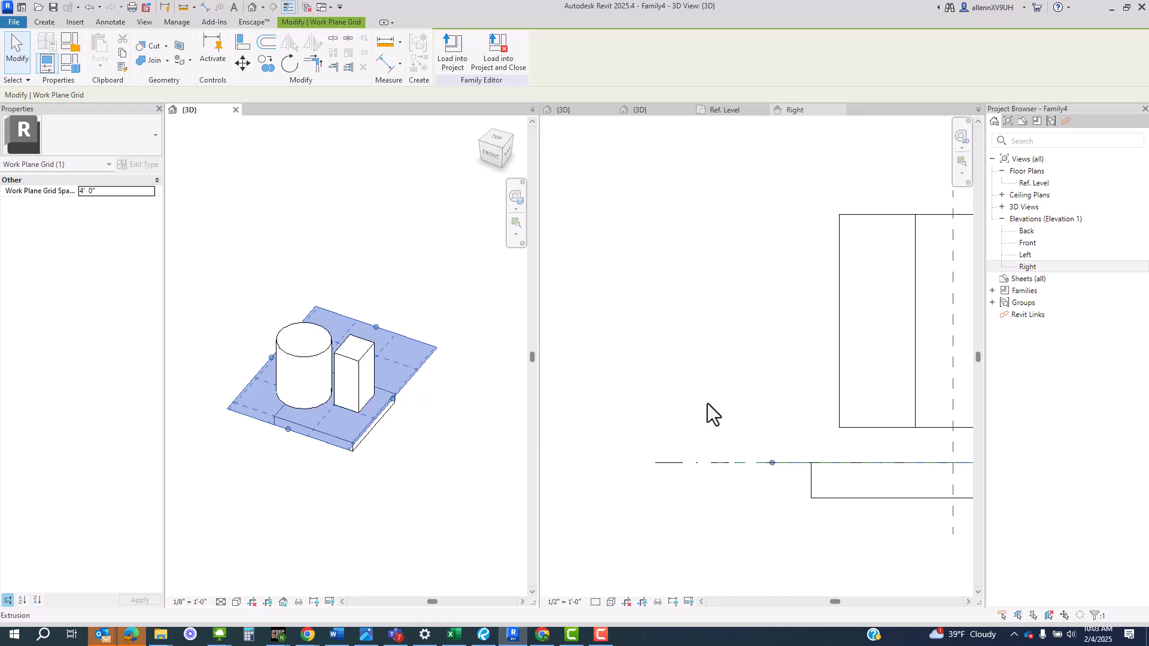
scroll(707, 403, "down", 3)
middle_click_drag(781, 413, 693, 446)
scroll(837, 403, "up", 3)
middle_click_drag(838, 408, 902, 392)
left_click(892, 340)
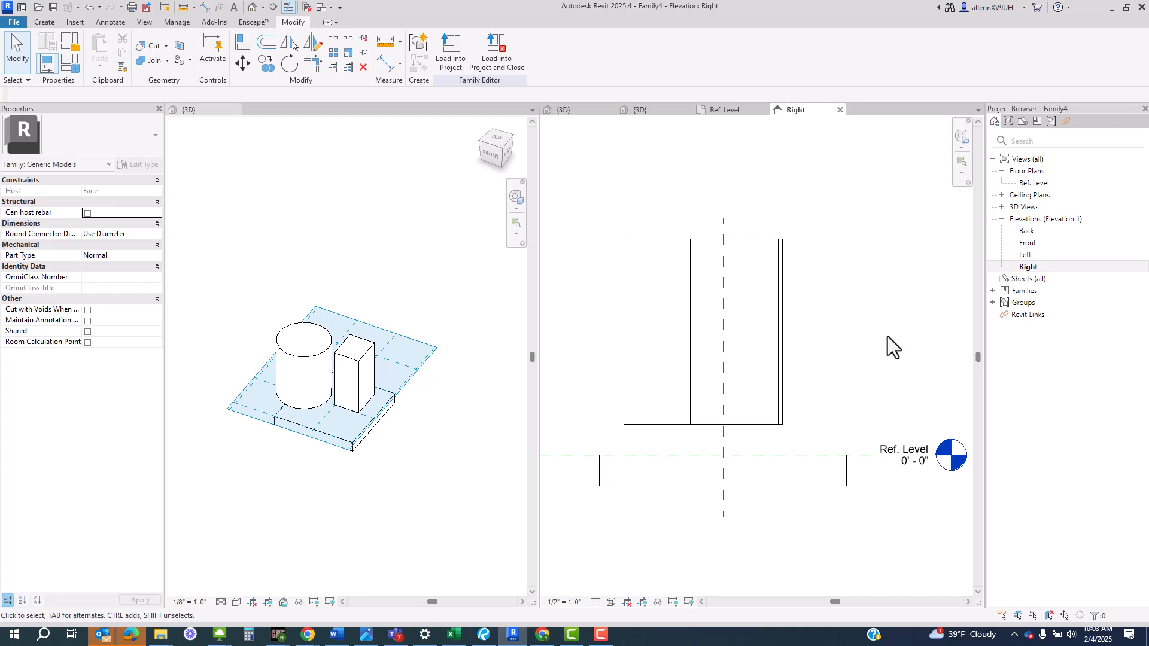
scroll(841, 458, "down", 2)
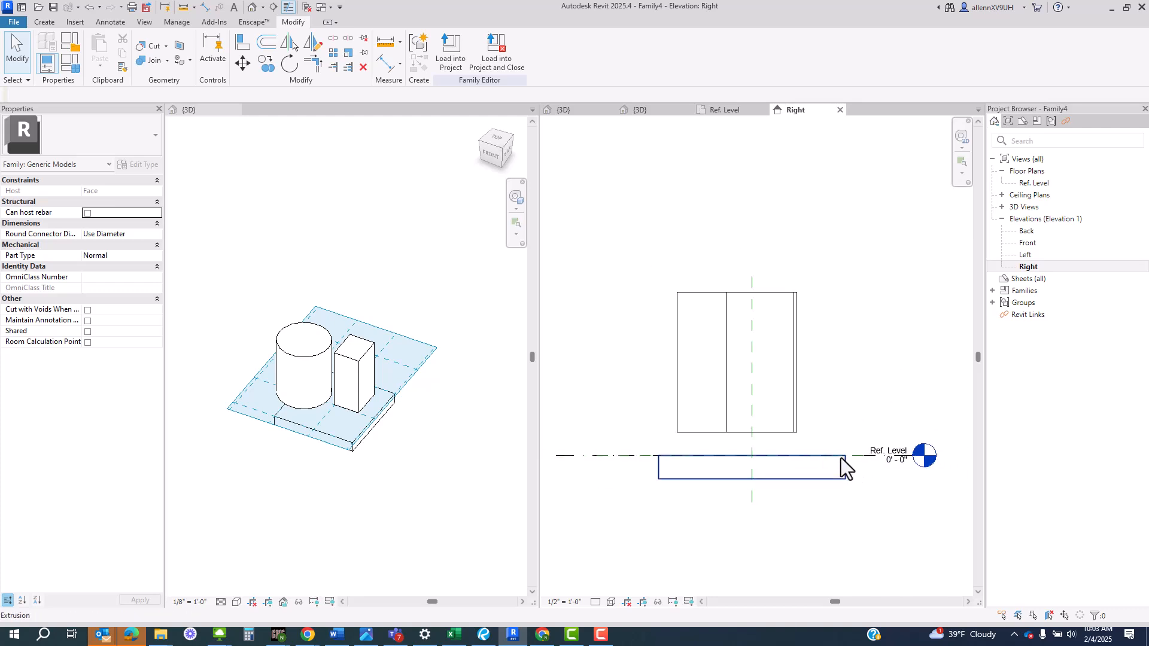
Step: Select the Ref. Level line in the elevation and compare it with the work plane seen edge-on in the 3D view
left_click(863, 459)
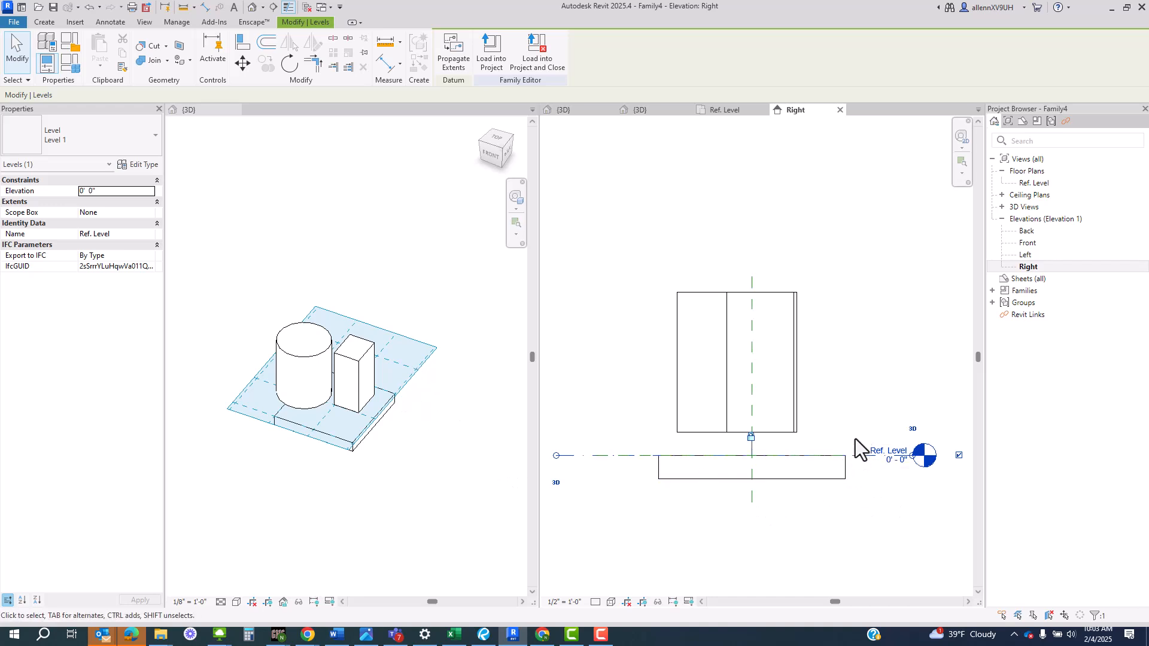
middle_click_drag(360, 469, 353, 400, "shift")
scroll(354, 400, "up", 4)
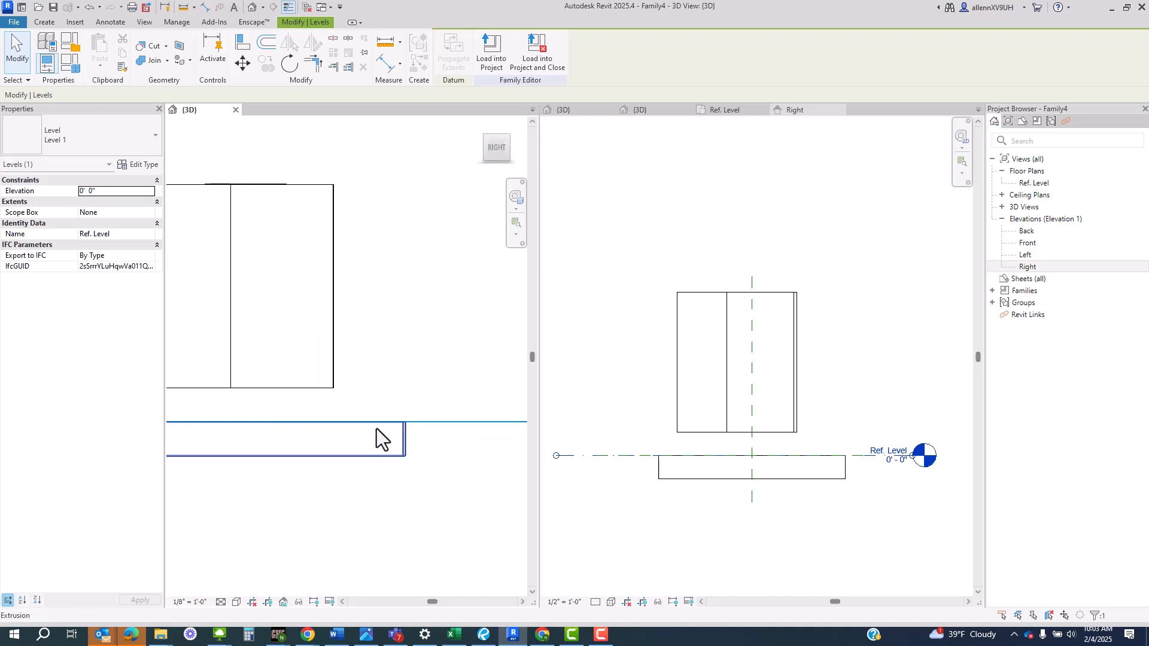
scroll(379, 432, "down", 2)
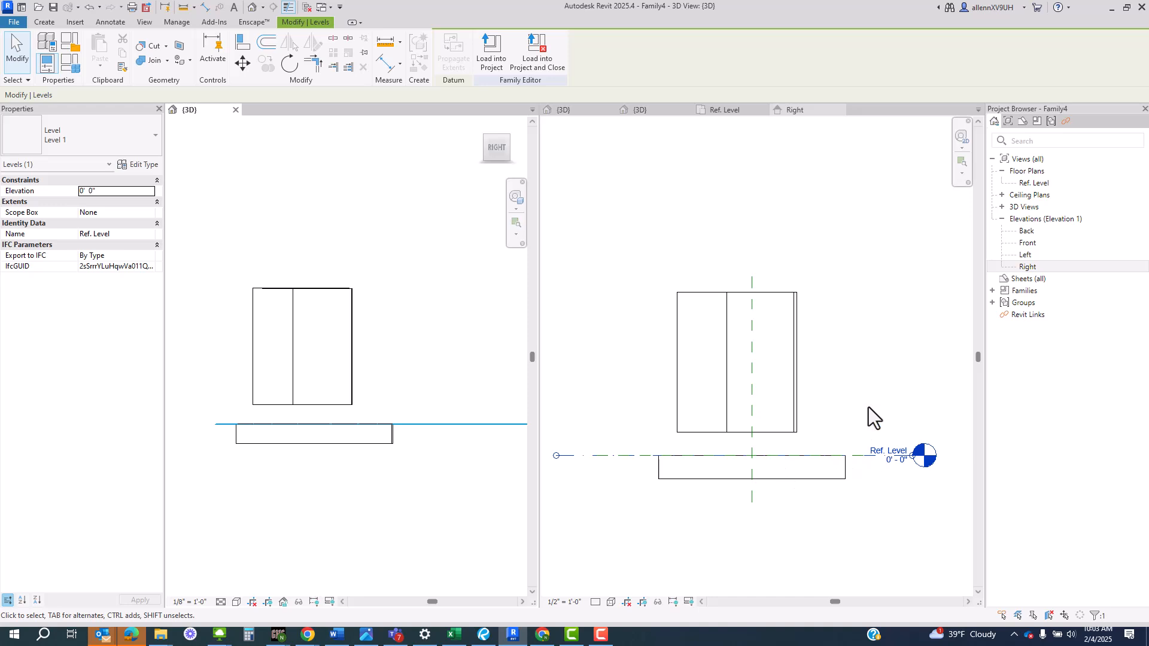
scroll(867, 398, "down", 2)
left_click(864, 376)
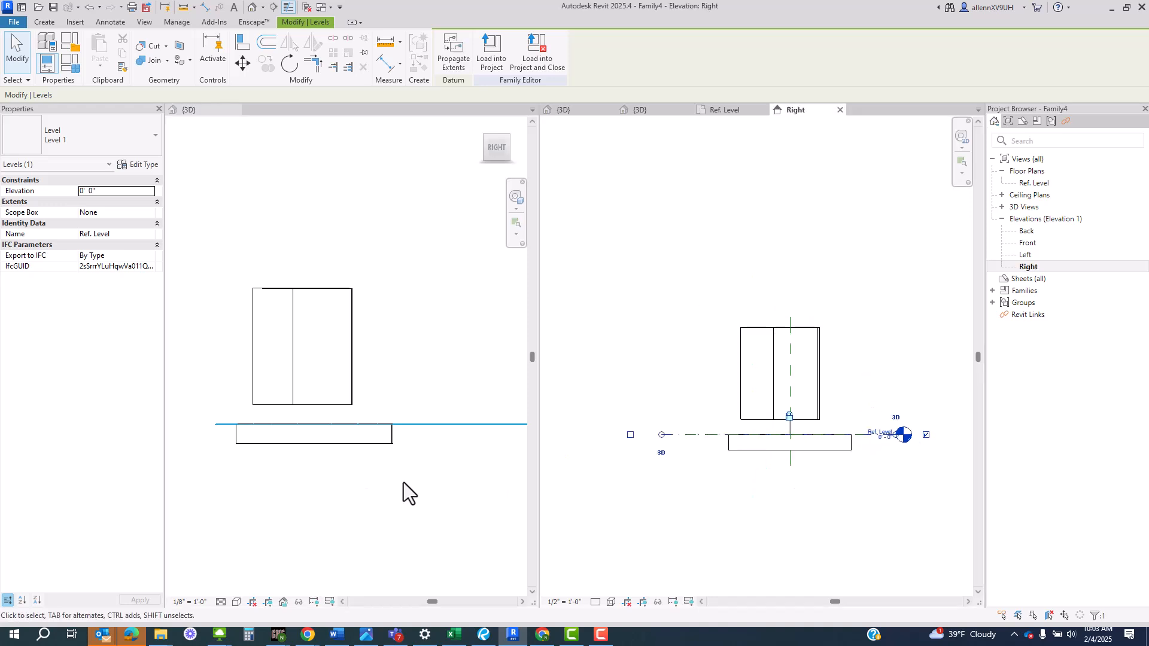
left_click(436, 503)
middle_click_drag(437, 506, 474, 566, "shift")
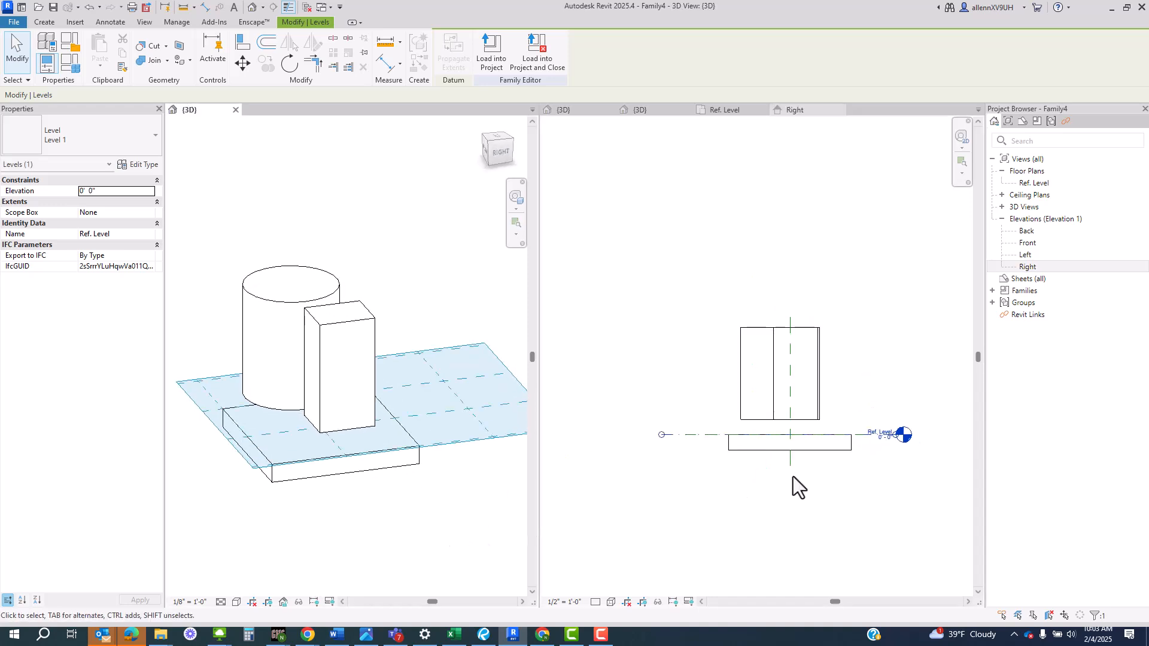
left_click(793, 476)
left_click(868, 267)
middle_click_drag(898, 314, 852, 295)
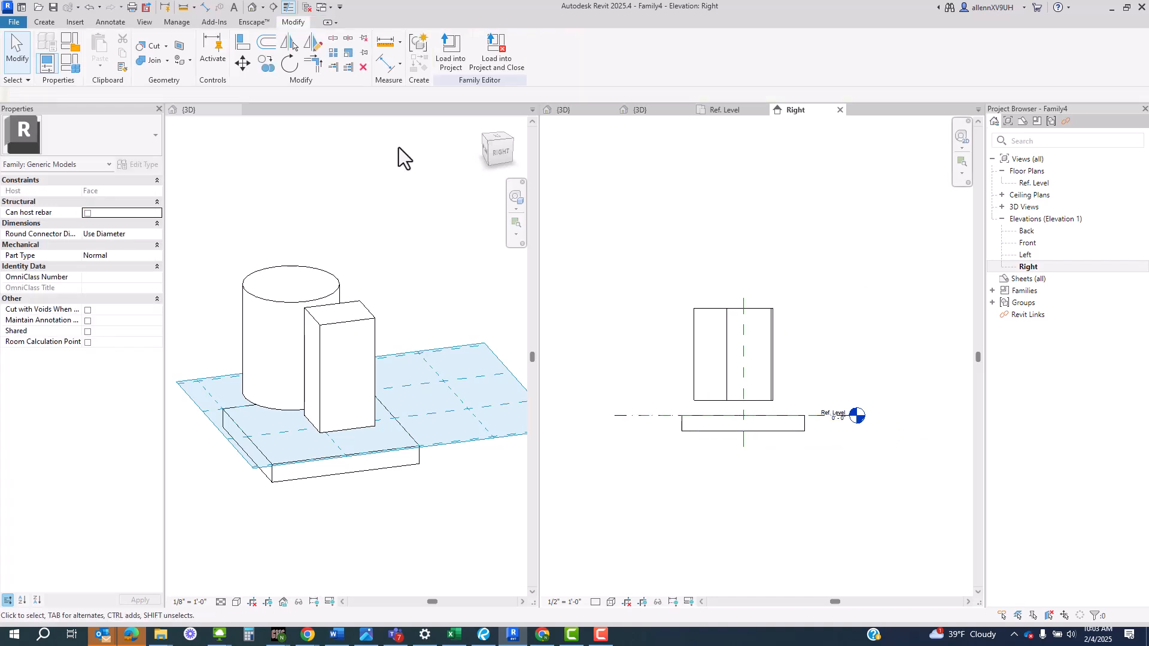
Step: Start a solid extrusion in the Right elevation and sketch a rectangle about 1'-8" by 1'-9" beside the tall forms, above Ref. Level
left_click(45, 23)
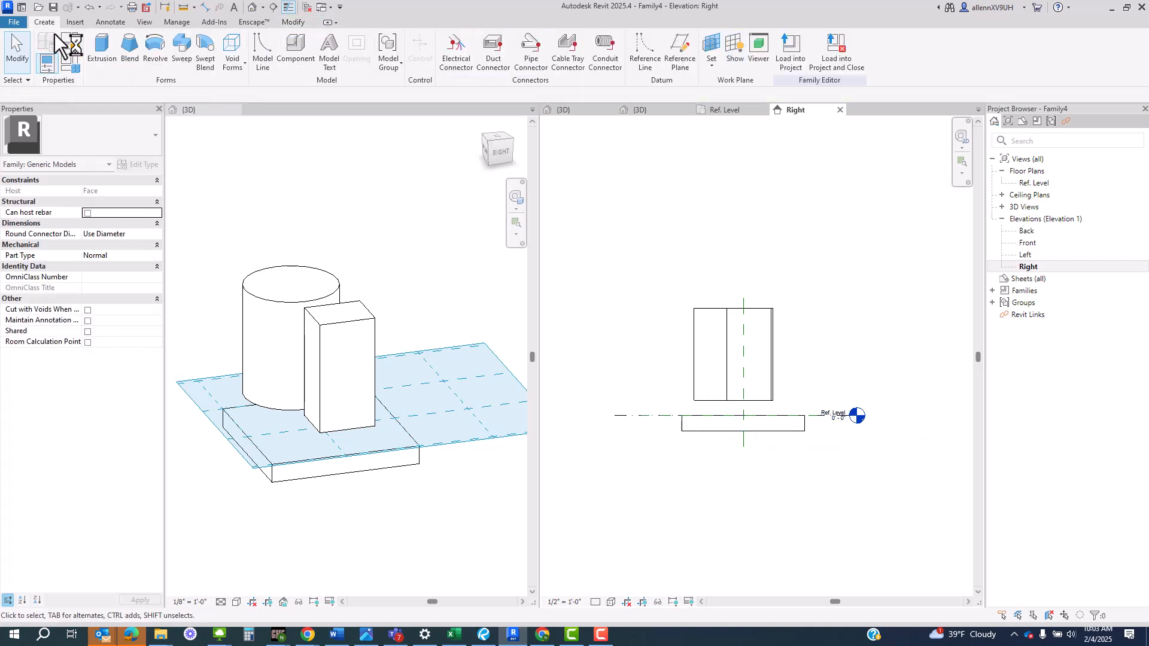
left_click(102, 54)
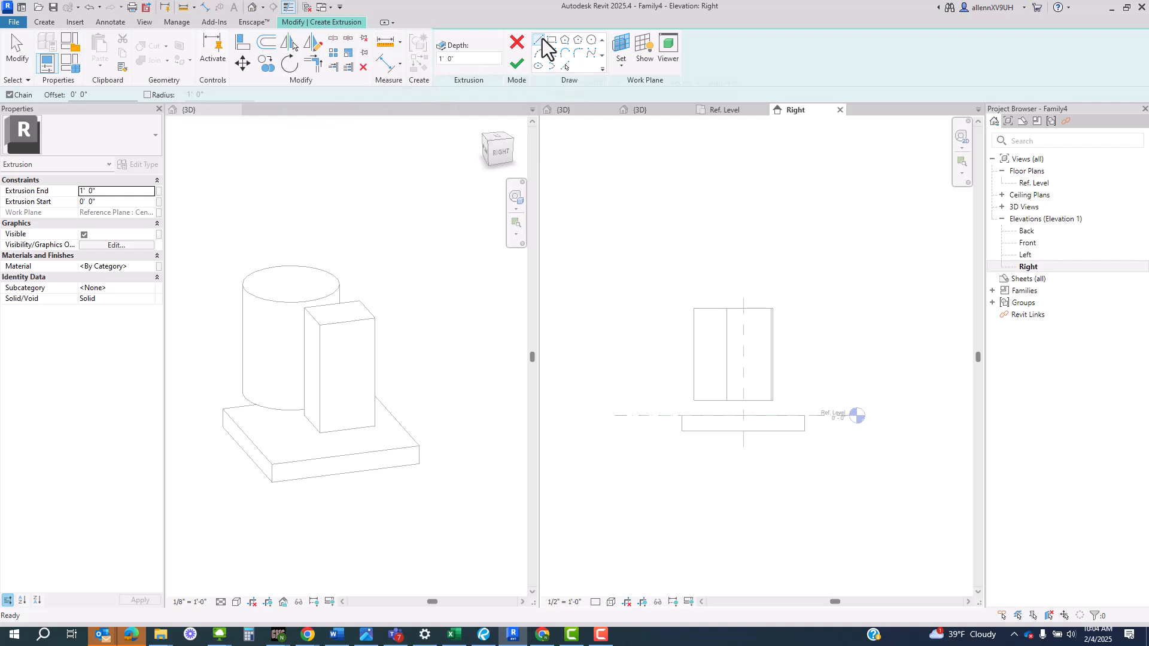
left_click(541, 40)
left_click(554, 40)
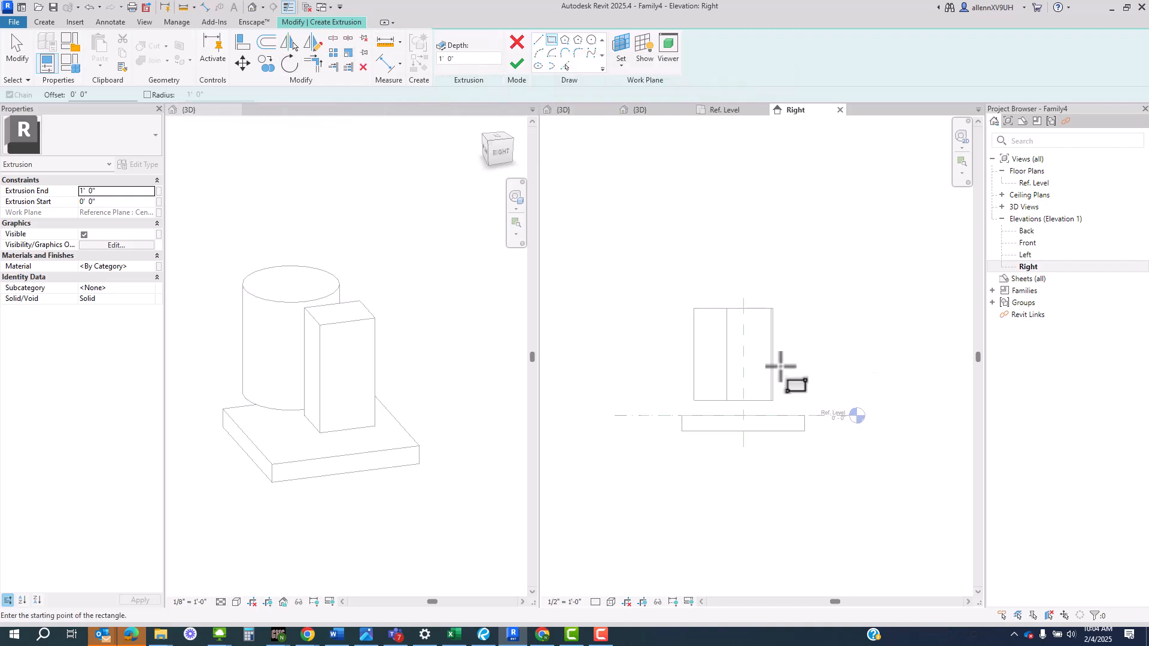
scroll(781, 366, "up", 3)
left_click(792, 335)
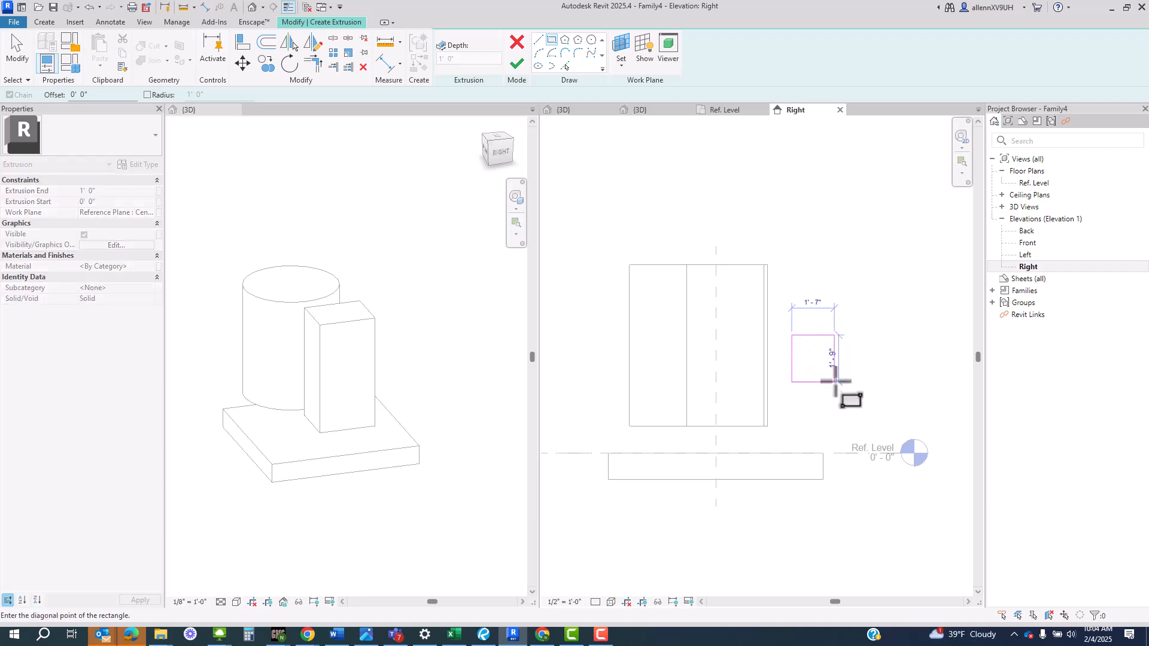
left_click(836, 382)
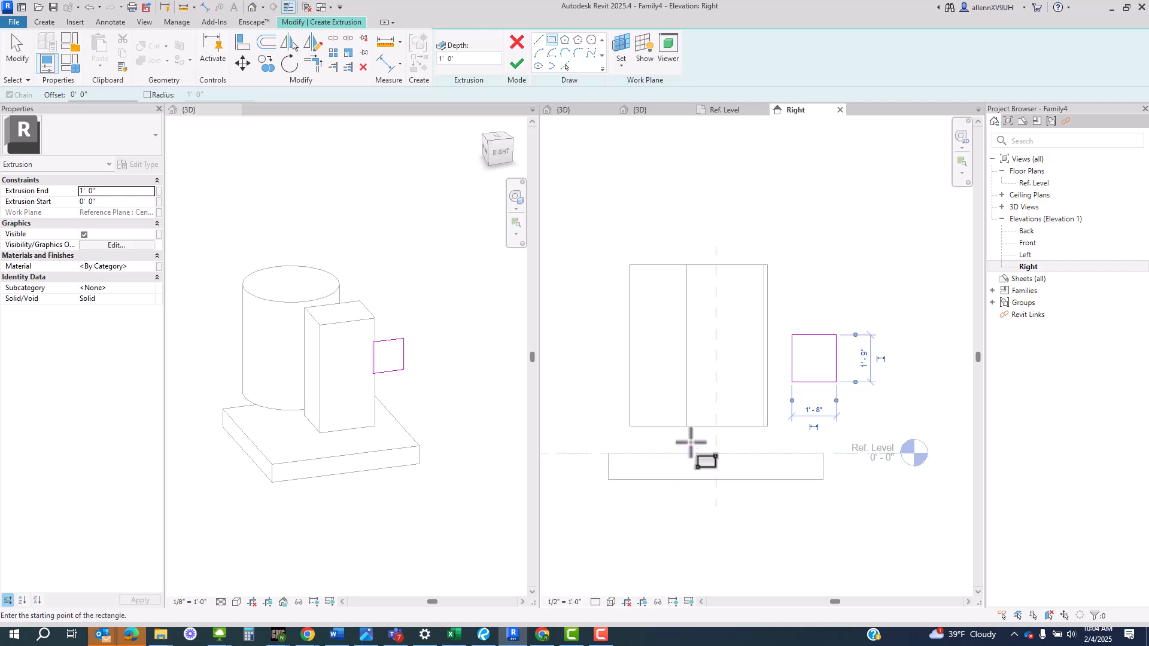
Step: Set the new rectangle's extrusion end to 5'-0" and finish the extrusion
scroll(692, 443, "down", 1)
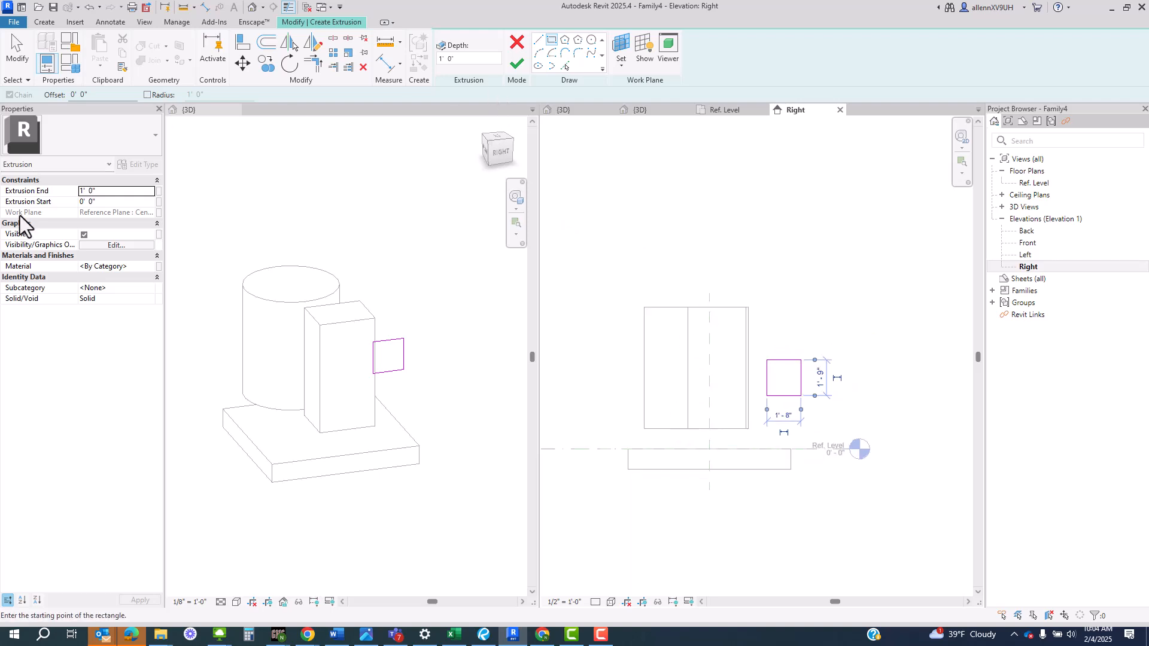
left_click(107, 192)
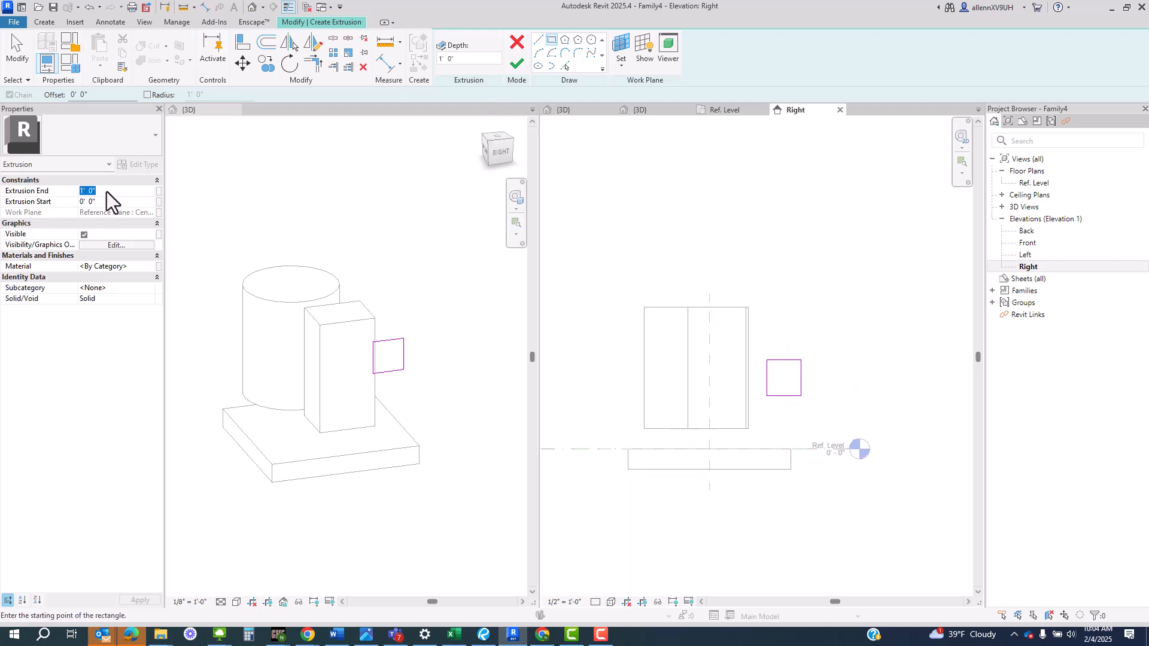
type("5")
middle_click_drag(728, 324, 760, 366)
middle_click_drag(367, 341, 266, 395, "shift")
left_click(518, 65)
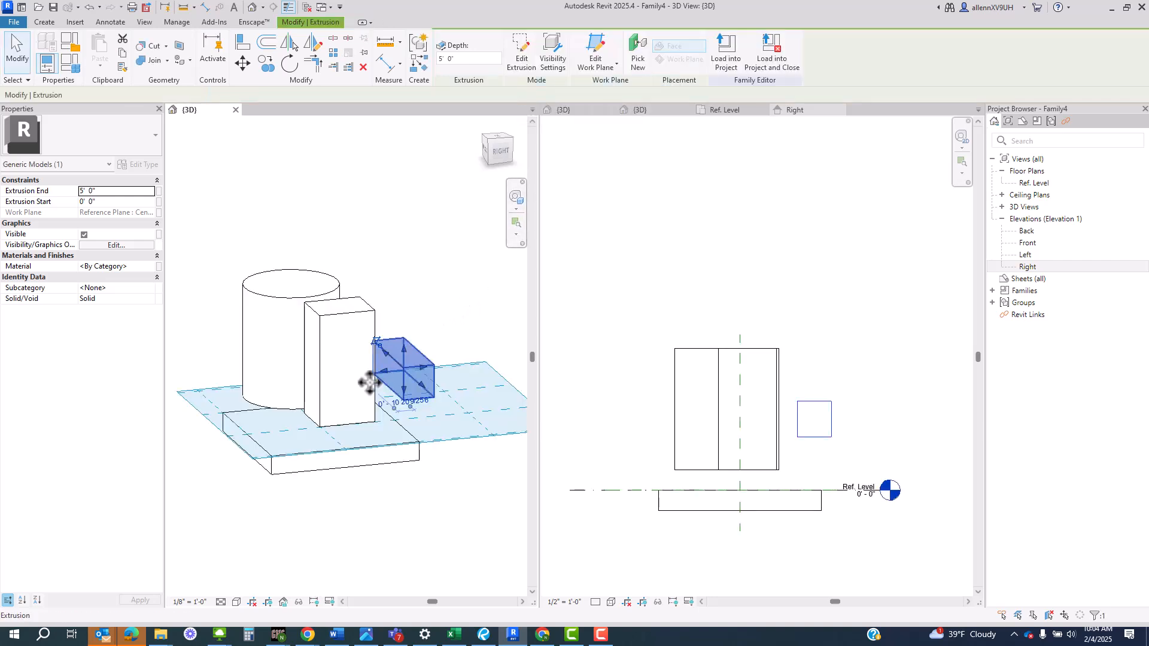
mouse_move(371, 380)
middle_mouse_down("shift")
mouse_move(431, 436)
mouse_move(531, 465)
mouse_move(480, 495)
mouse_move(505, 477)
middle_mouse_up("shift")
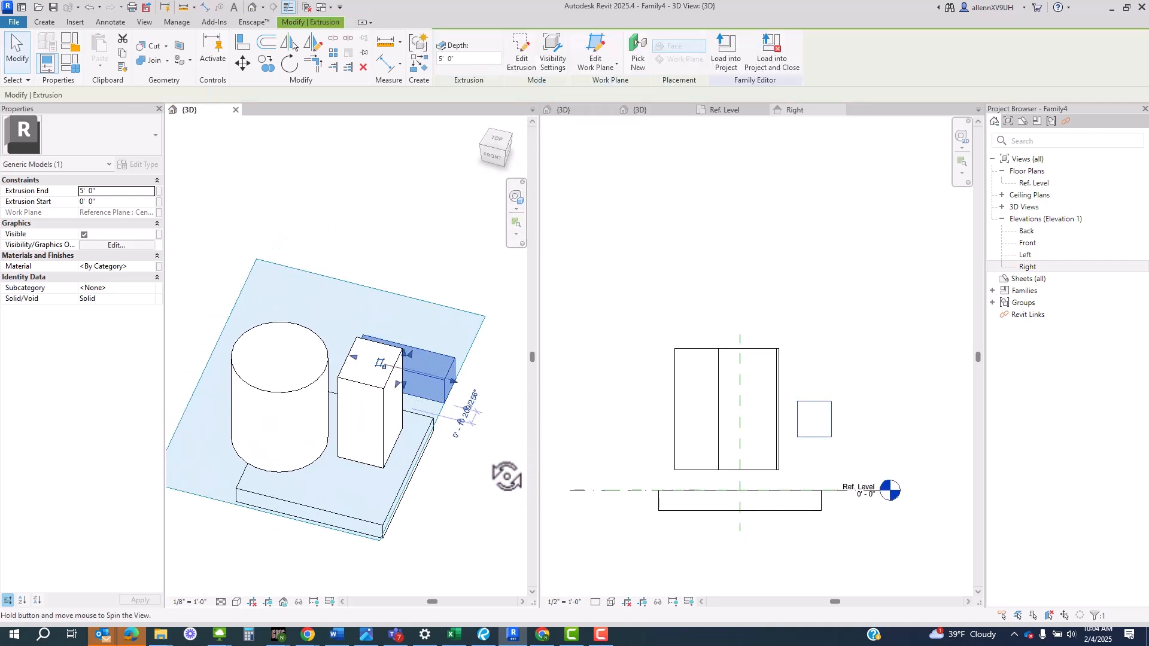
left_click(441, 469)
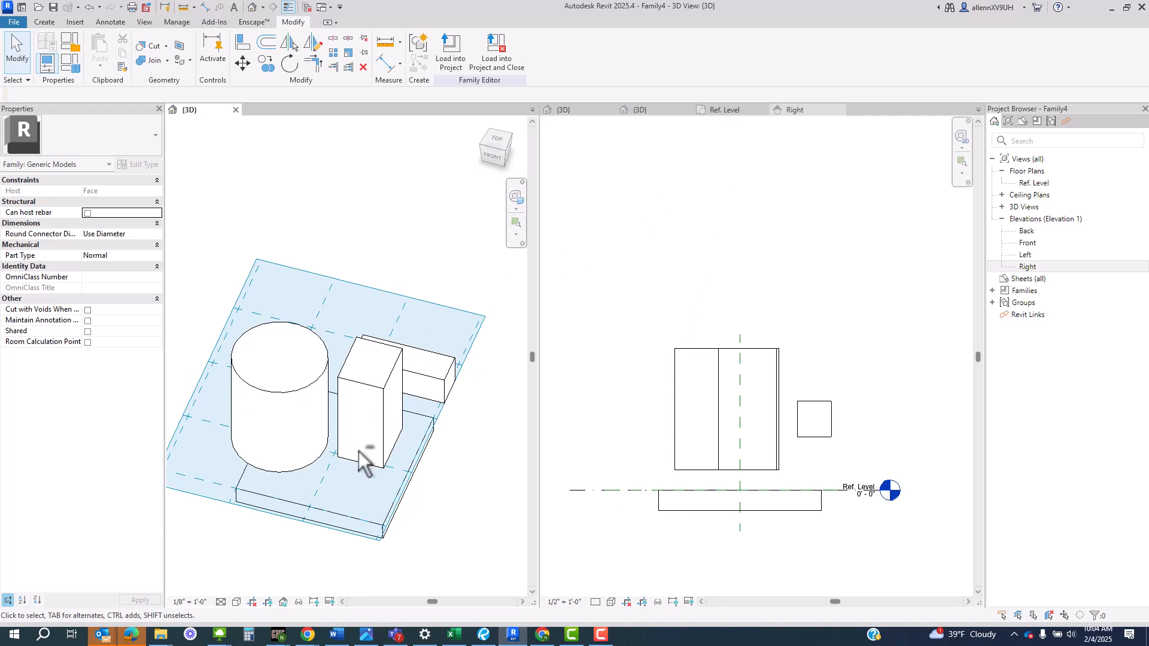
Step: Open the Ref. Level floor plan beside the 3D view and examine the extrusions from above
middle_click_drag(359, 461, 372, 383, "shift")
left_click(732, 286)
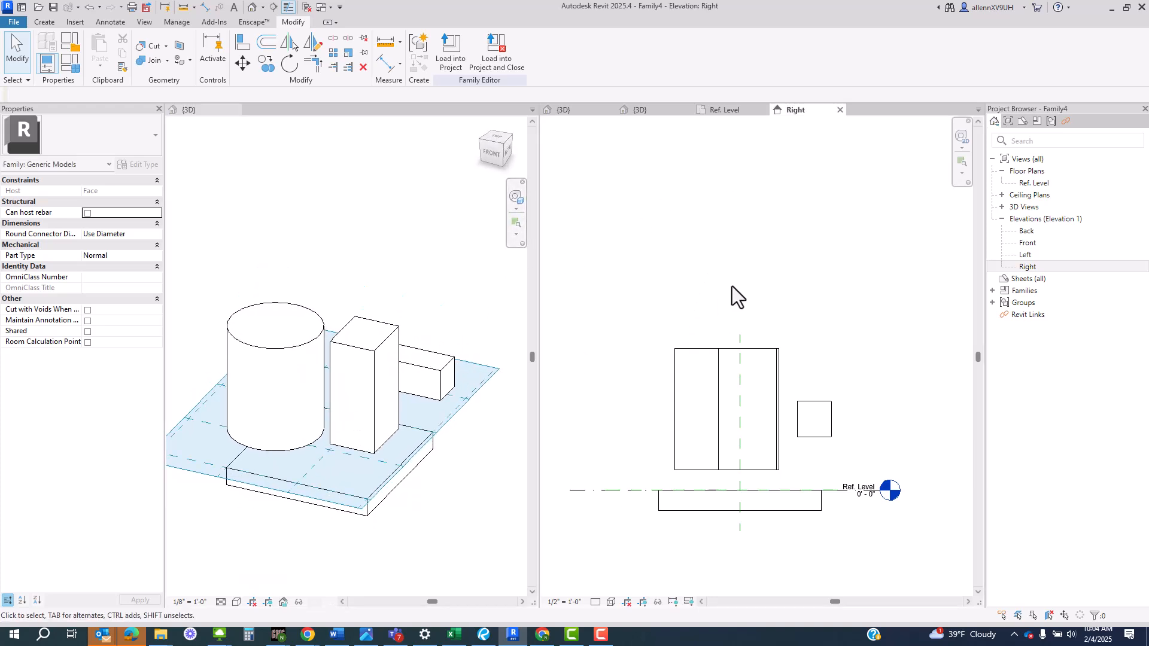
left_click(724, 111)
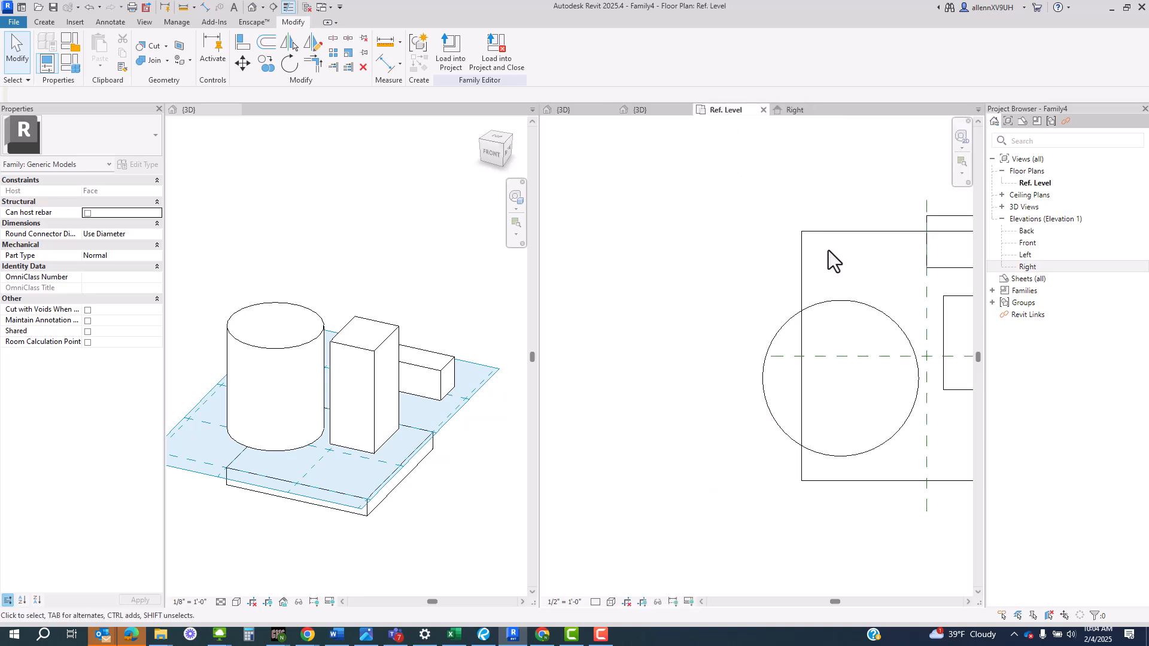
scroll(834, 257, "down", 3)
middle_click_drag(834, 257, 661, 293)
scroll(762, 363, "up", 2)
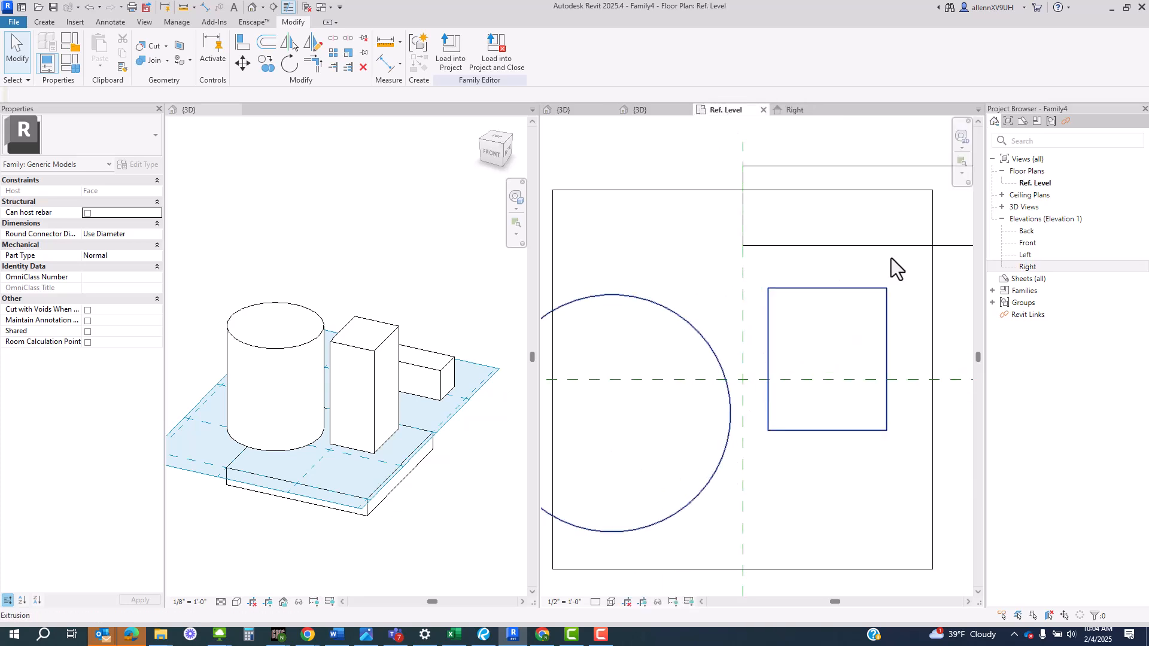
Step: Temporarily hide the circular, rectangular and base extrusions in the Ref. Level plan, leaving only the reference planes
scroll(666, 217, "down", 2)
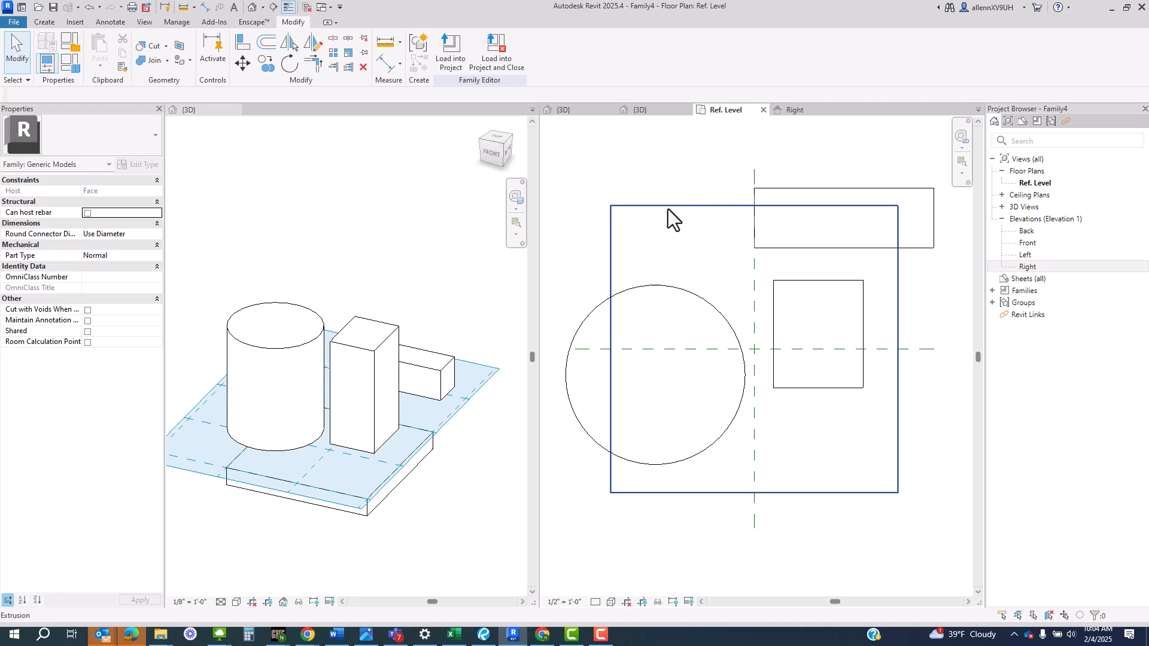
left_click(682, 292)
key("h")
key("h")
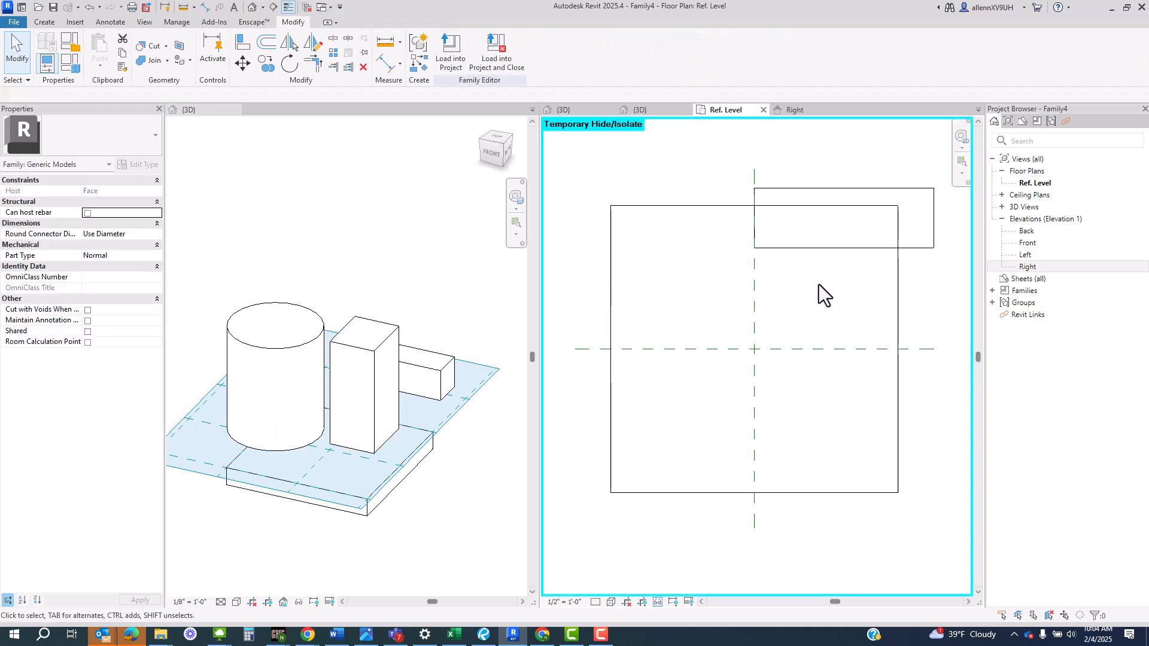
left_click(813, 247)
key("h")
key("h")
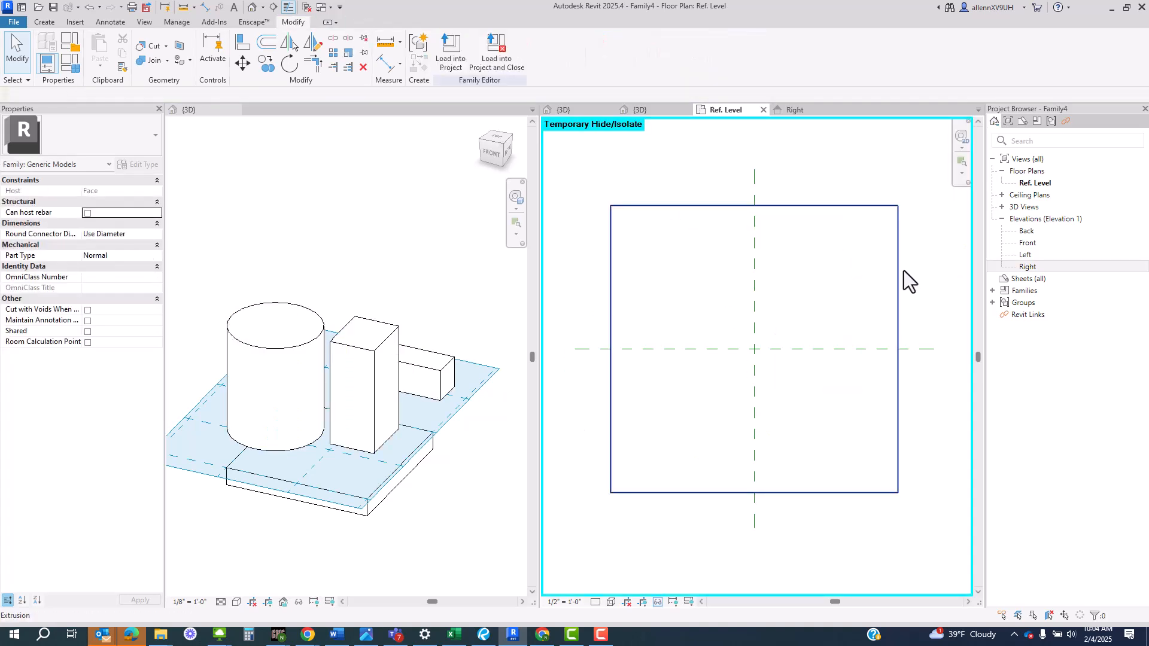
left_click(904, 271)
key("h")
key("h")
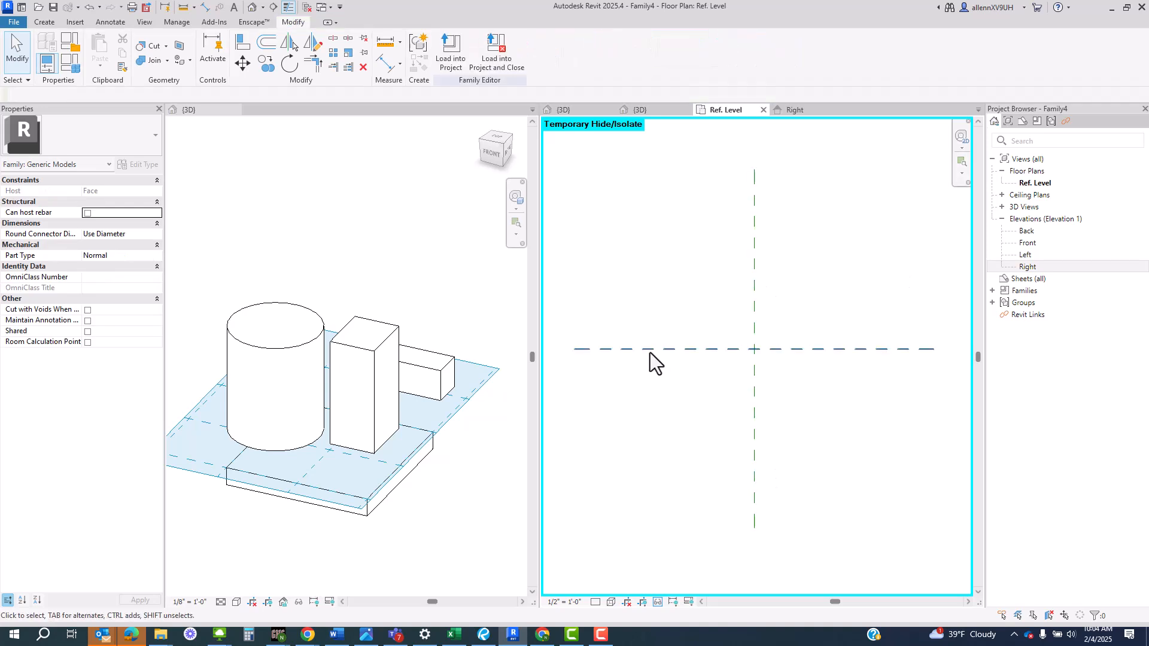
Step: Select the Center (Left/Right) reference plane in the Ref. Level plan and compare it with the forms in the 3D view
left_click(753, 275)
scroll(751, 162, "up", 2)
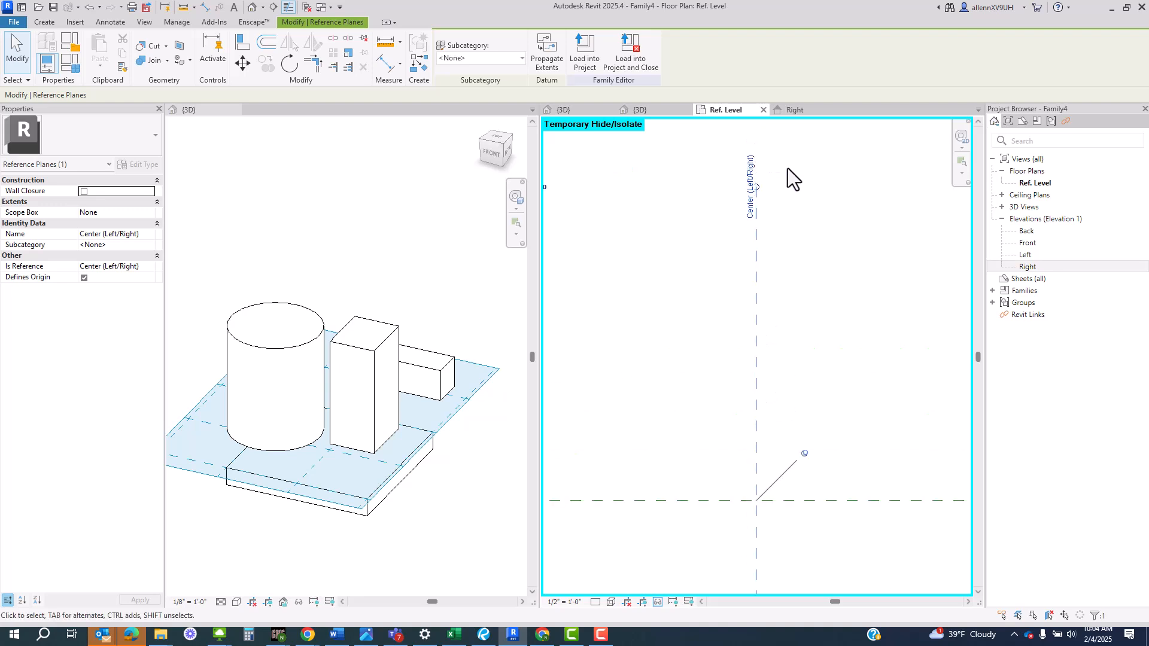
scroll(745, 203, "down", 2)
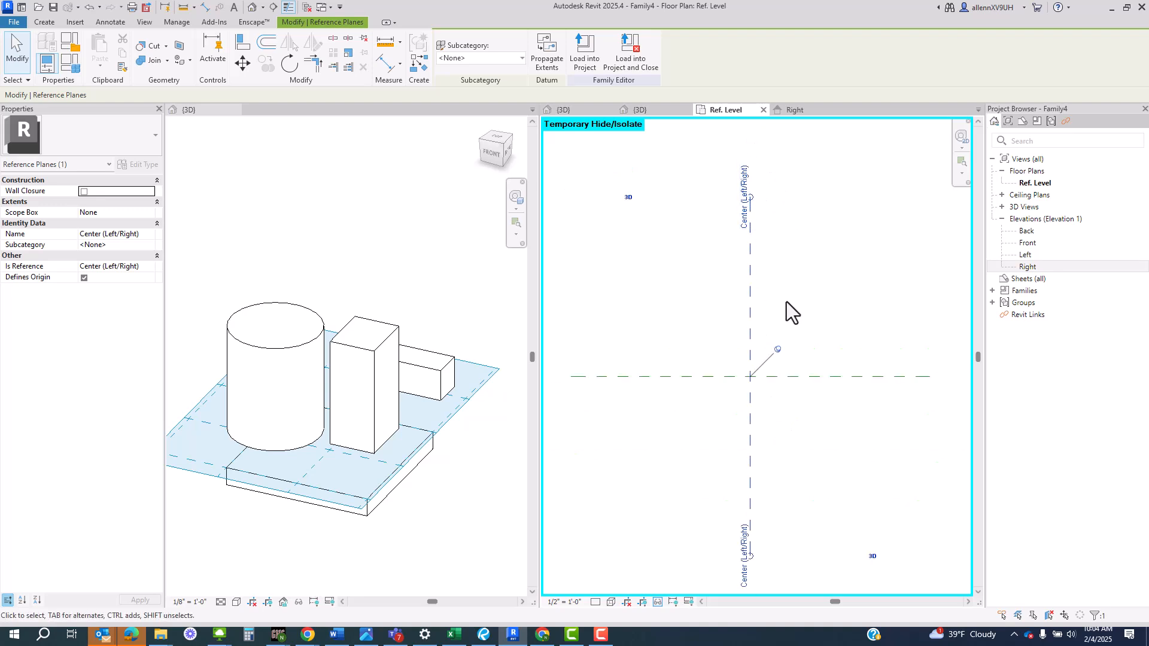
middle_click_drag(789, 292, 785, 283)
key("Escape")
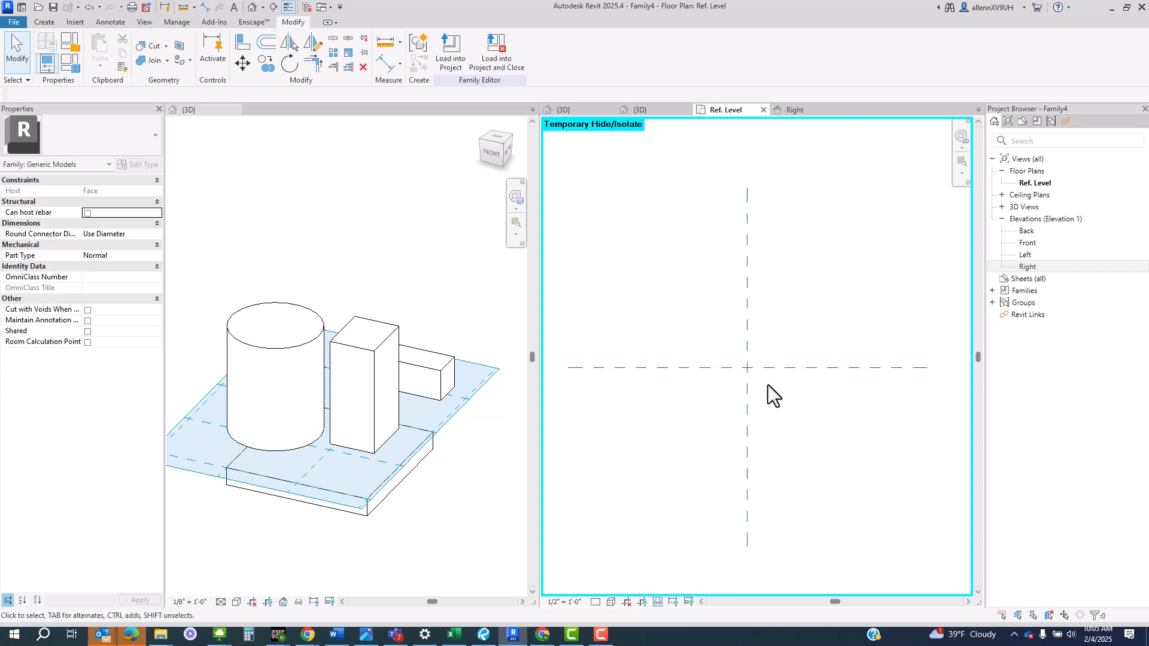
left_click(474, 480)
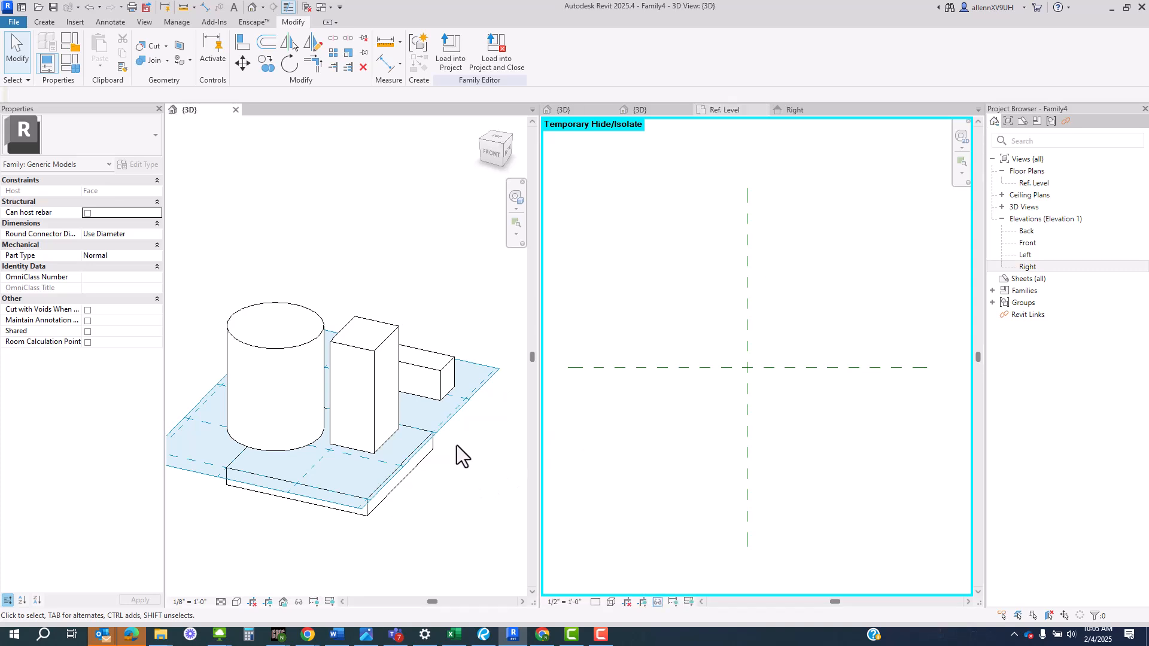
scroll(458, 445, "down", 2)
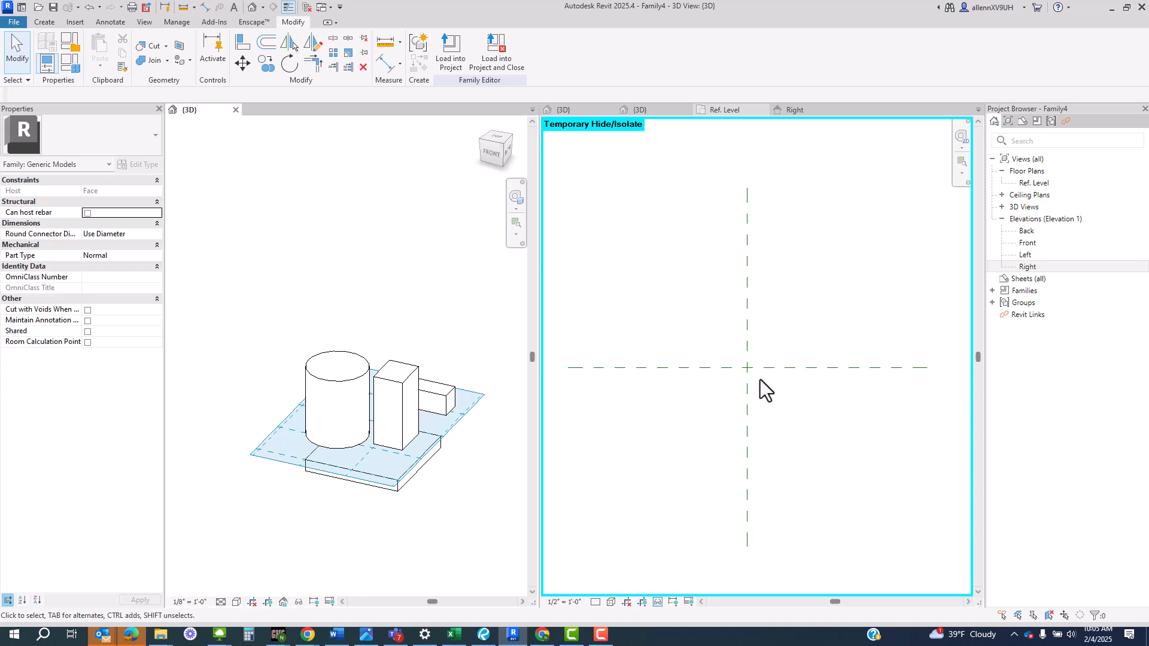
left_click(739, 269)
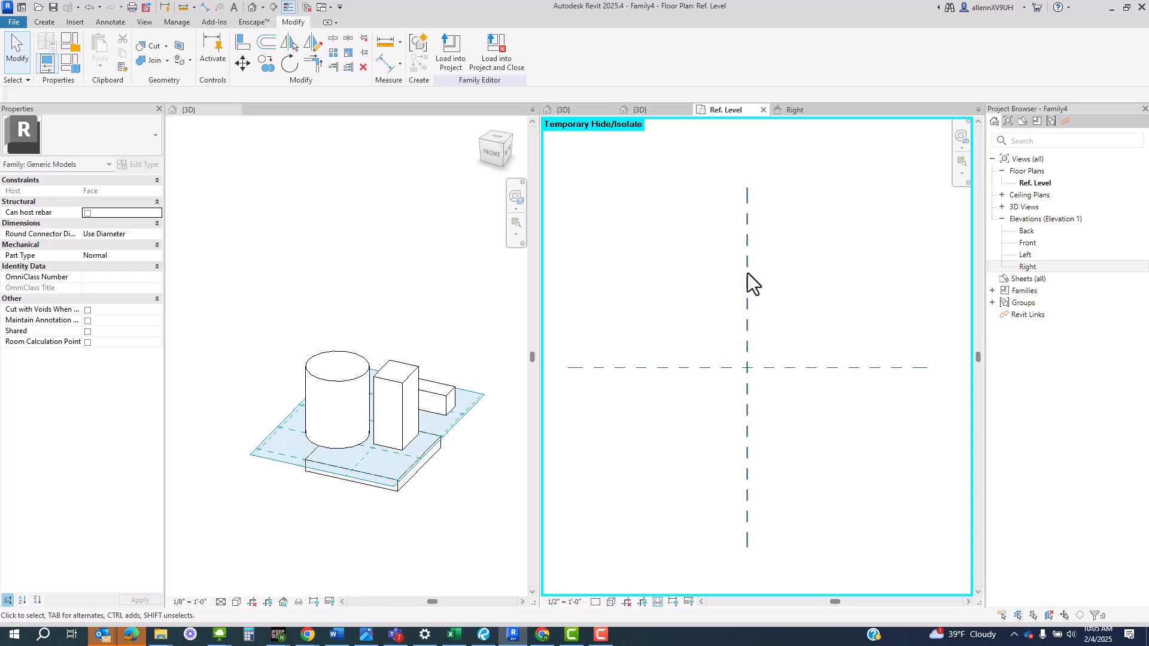
left_click(748, 274)
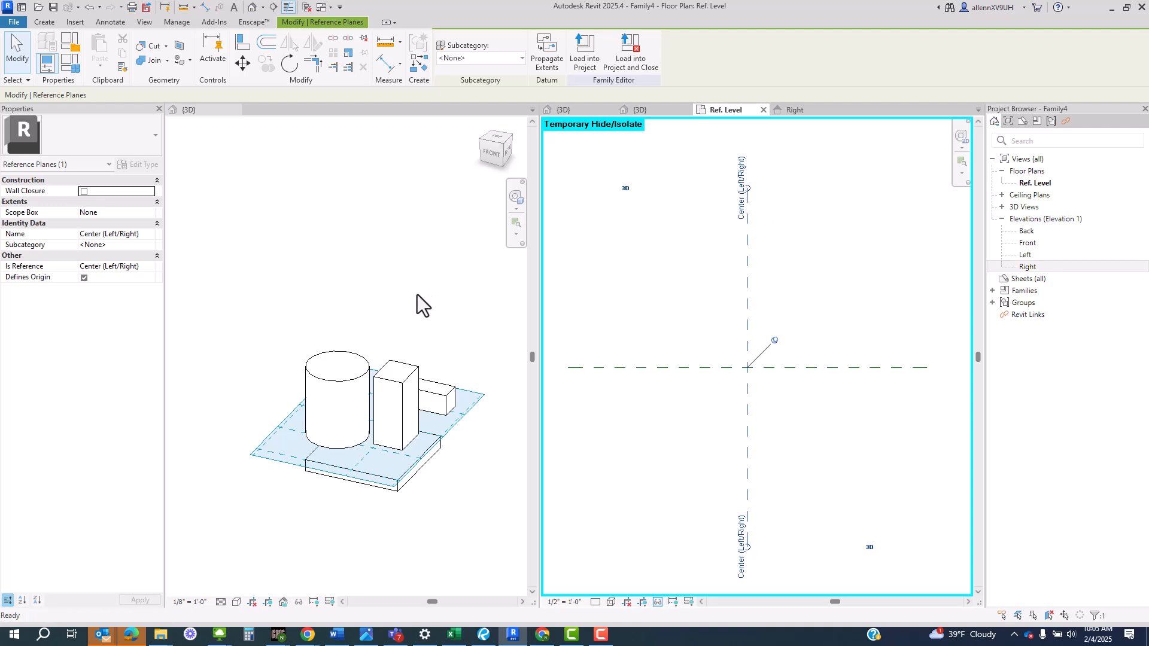
Step: Widen the 3D view beside the floor plan and recentre the forms in it
middle_click_drag(418, 295, 293, 332)
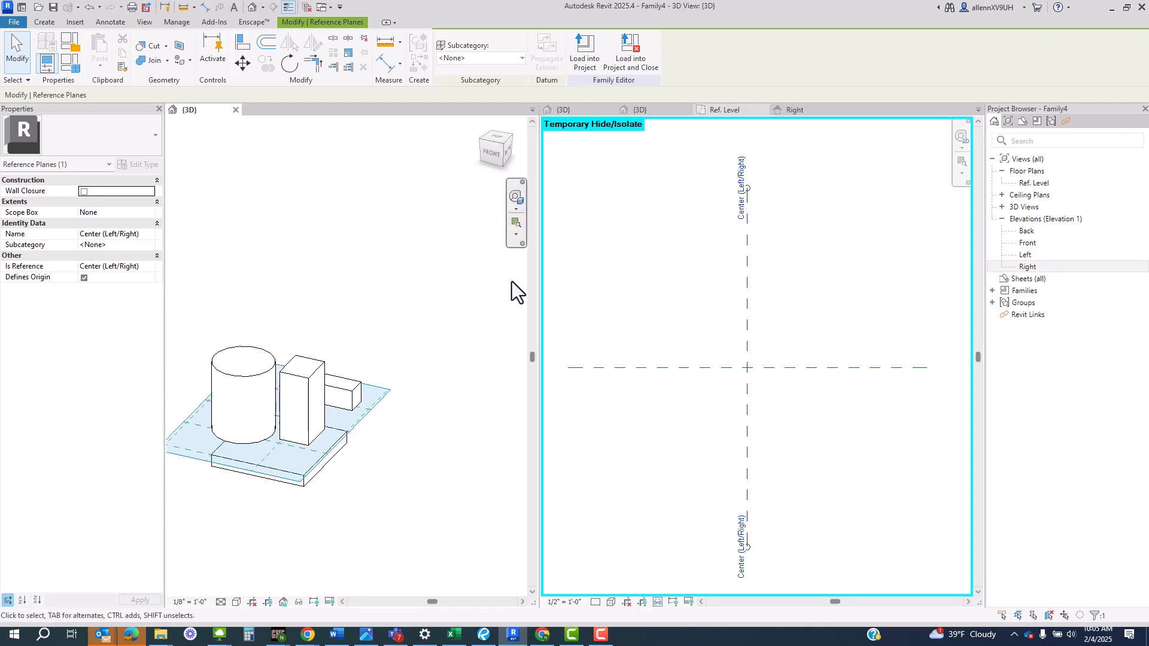
left_click(540, 297)
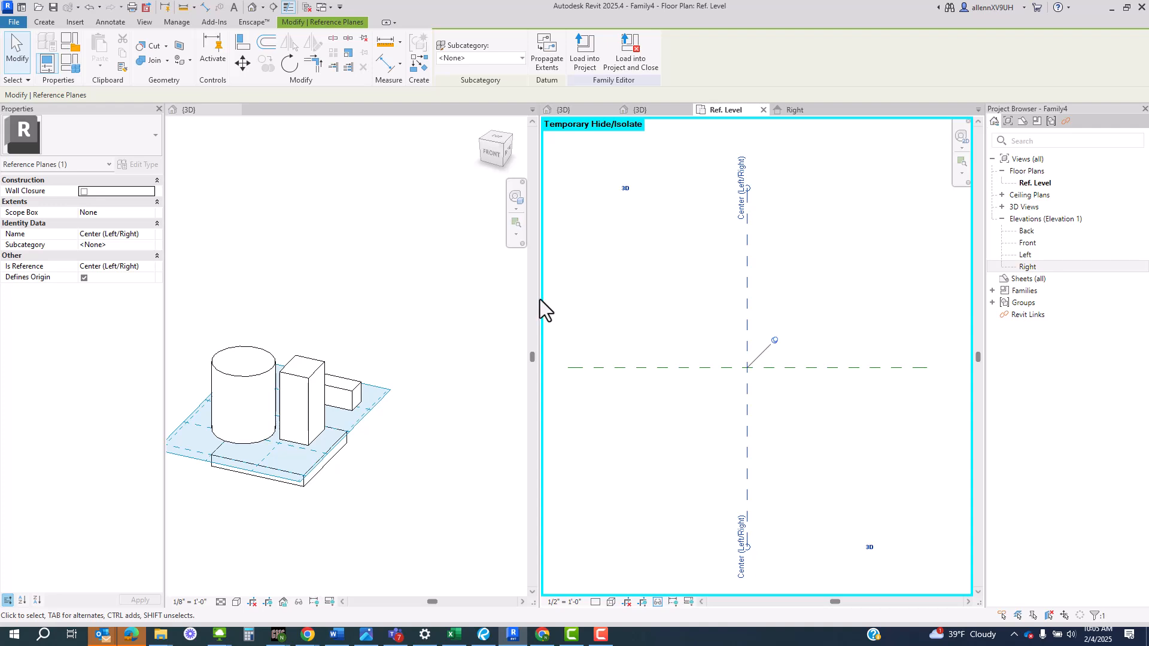
left_click_drag(540, 299, 666, 312)
left_click(531, 336)
middle_click_drag(531, 337, 586, 327)
Step: Set the work plane to Reference Plane : Center (Left/Right) and check it edge-on from above in the 3D view
left_click(40, 23)
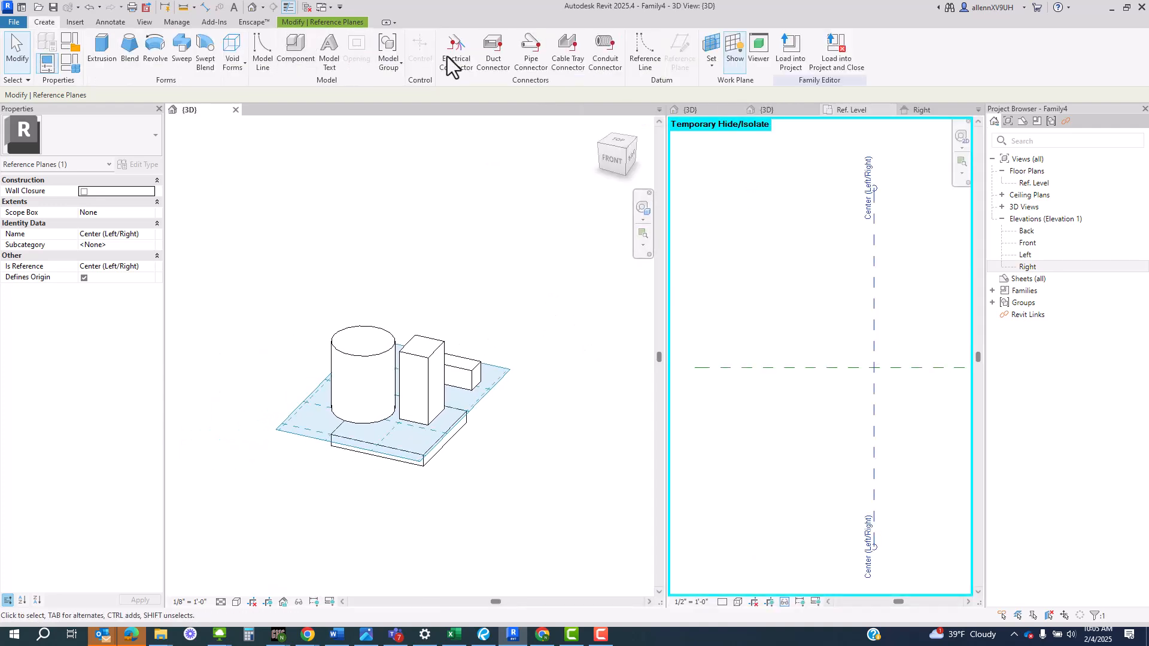
left_click(707, 71)
left_click(731, 93)
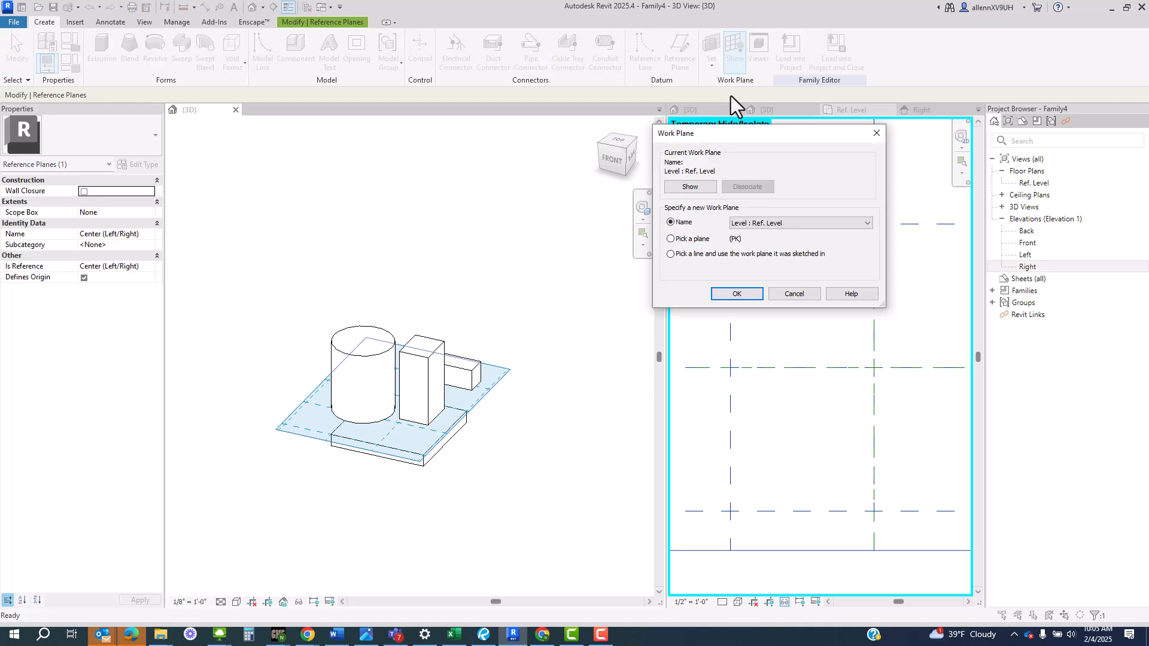
left_click(792, 224)
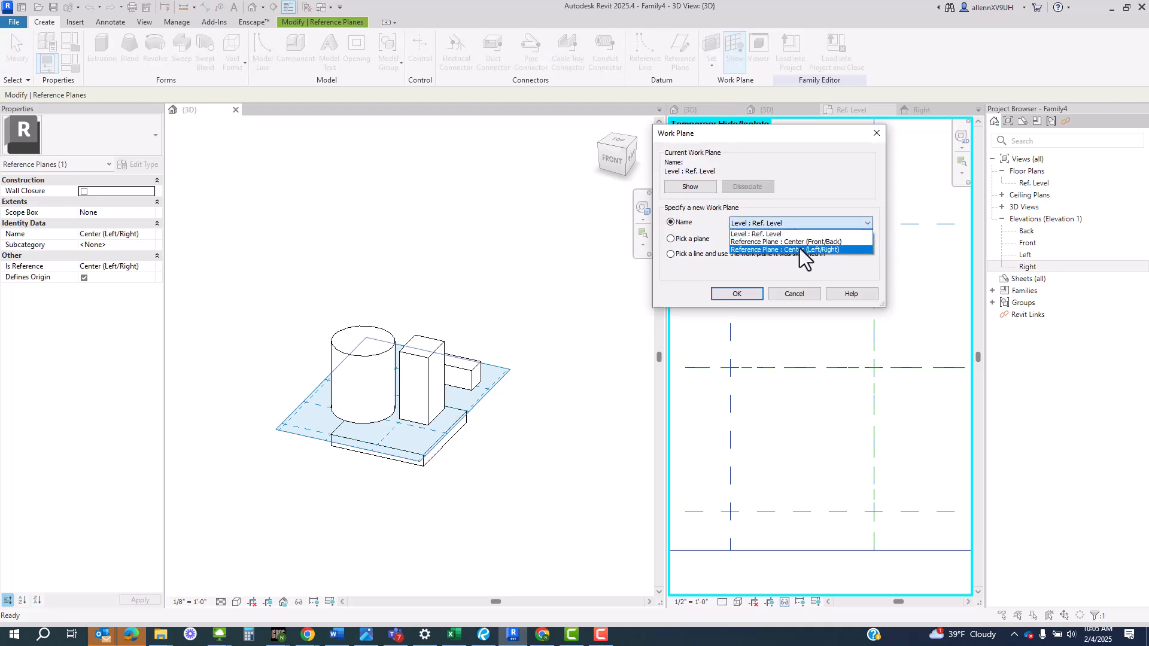
left_click(800, 249)
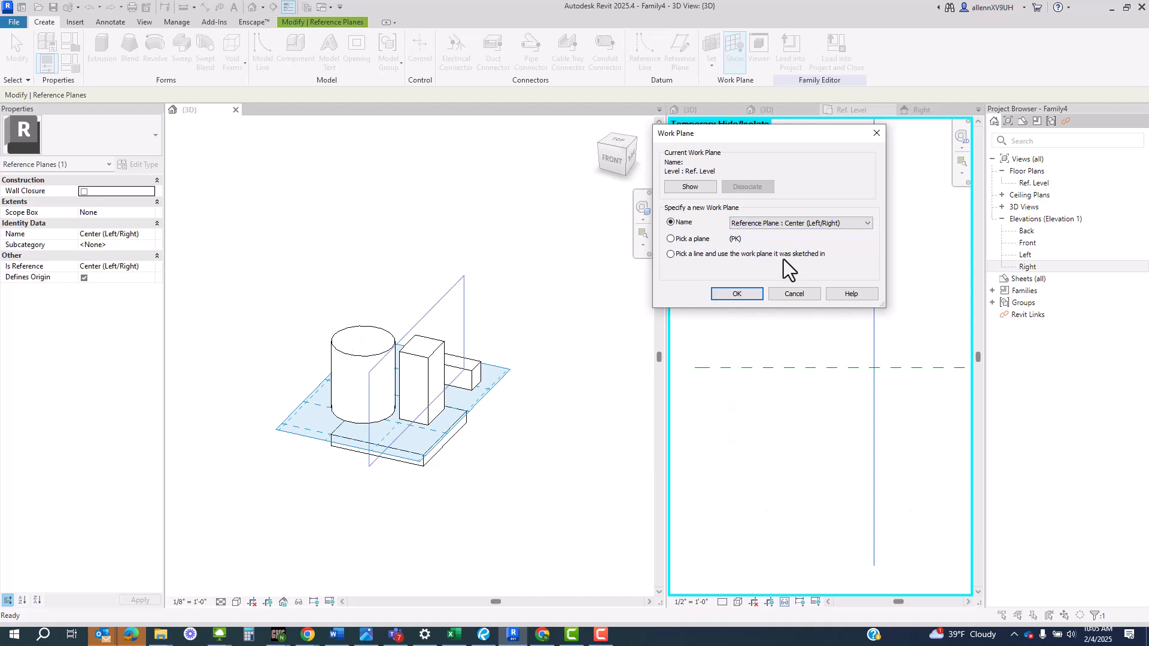
left_click(736, 294)
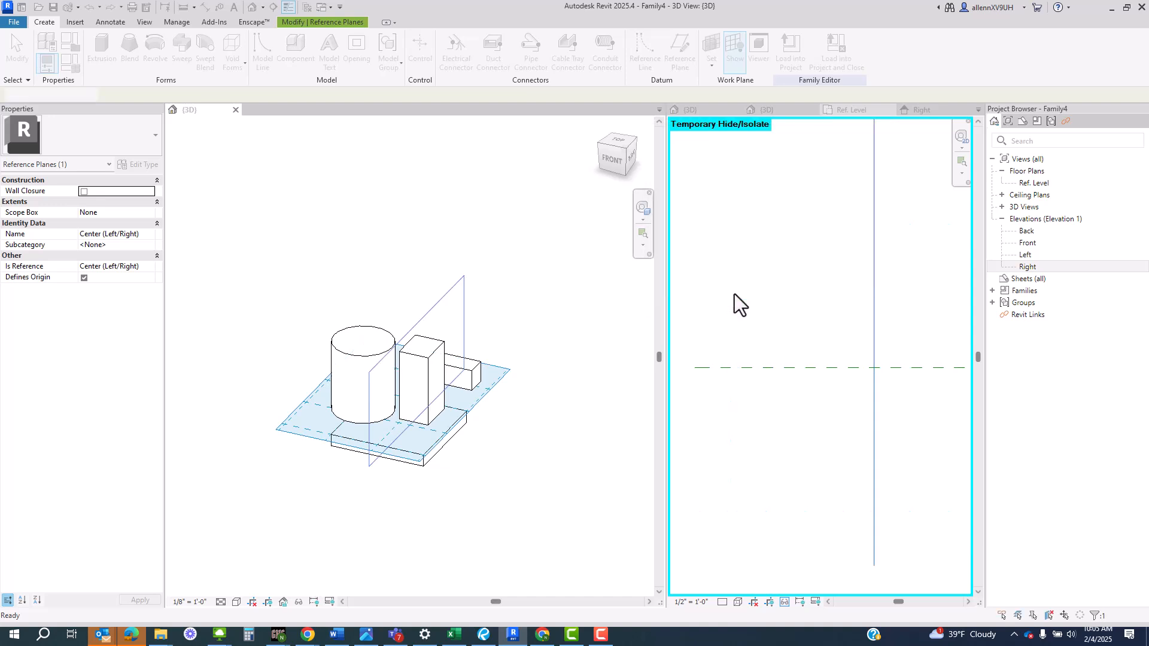
key("Escape")
middle_click_drag(526, 375, 565, 541, "shift")
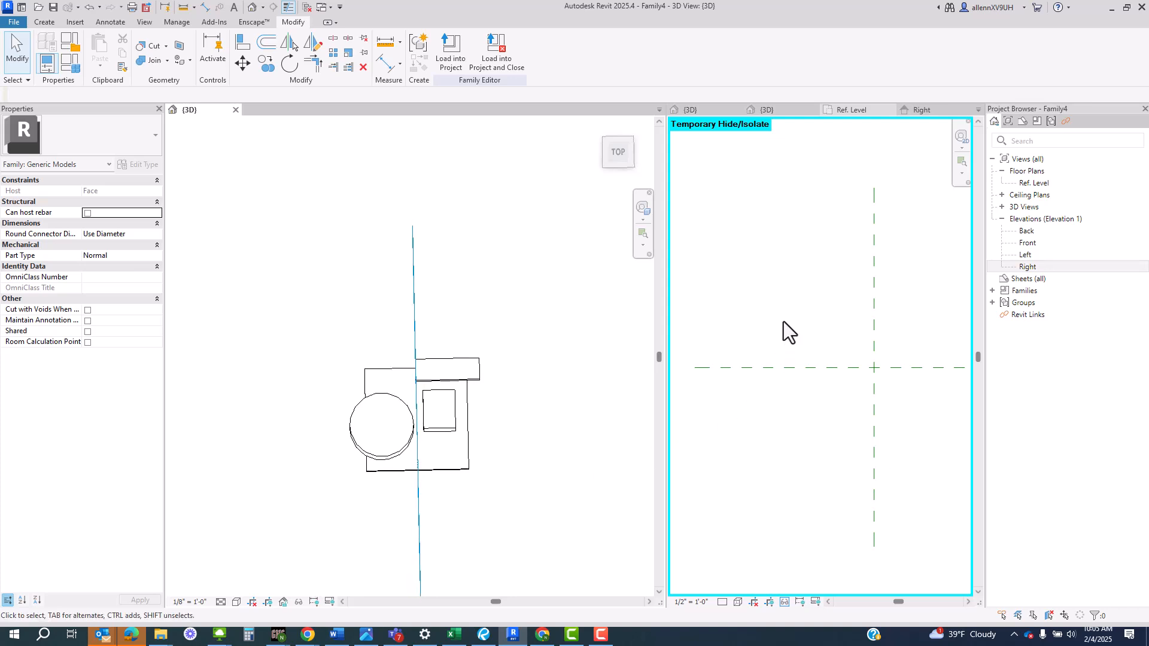
Step: Reset the temporary hide in the Ref. Level plan to bring back all extrusions
left_click(795, 301)
key("h")
key("r")
scroll(778, 317, "down", 2)
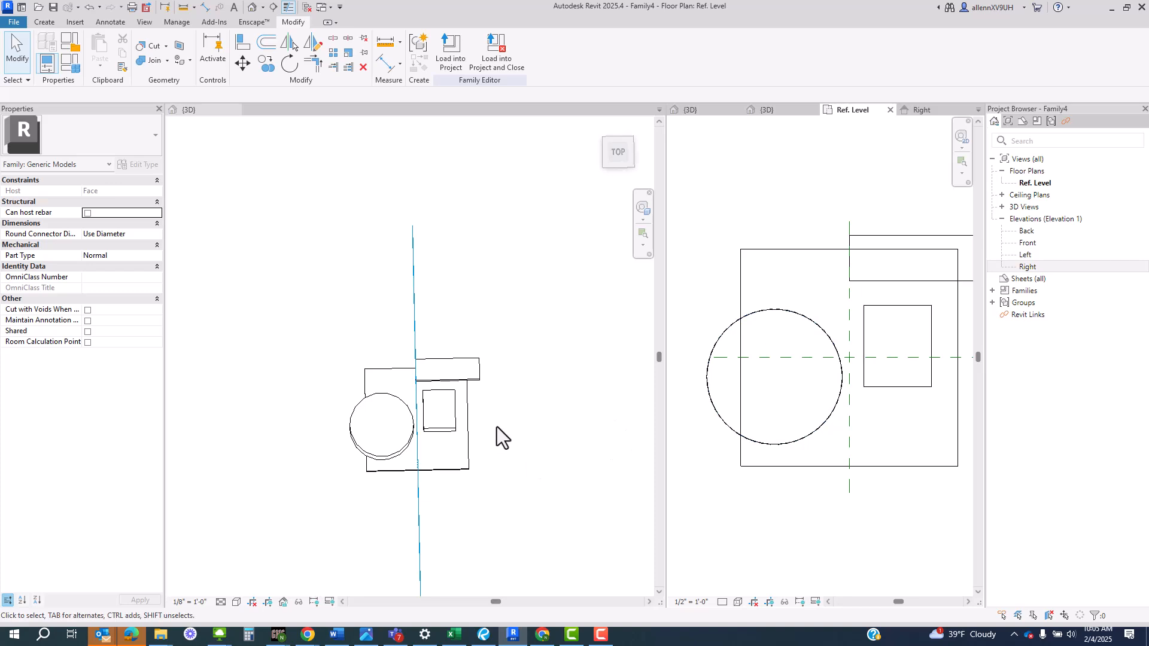
Step: Create a solid extrusion from a small circle beside the large cylinder on the Center (Left/Right) work plane, with extrusion end 5'-0"
middle_click_drag(519, 440, 473, 455, "shift")
left_click(48, 20)
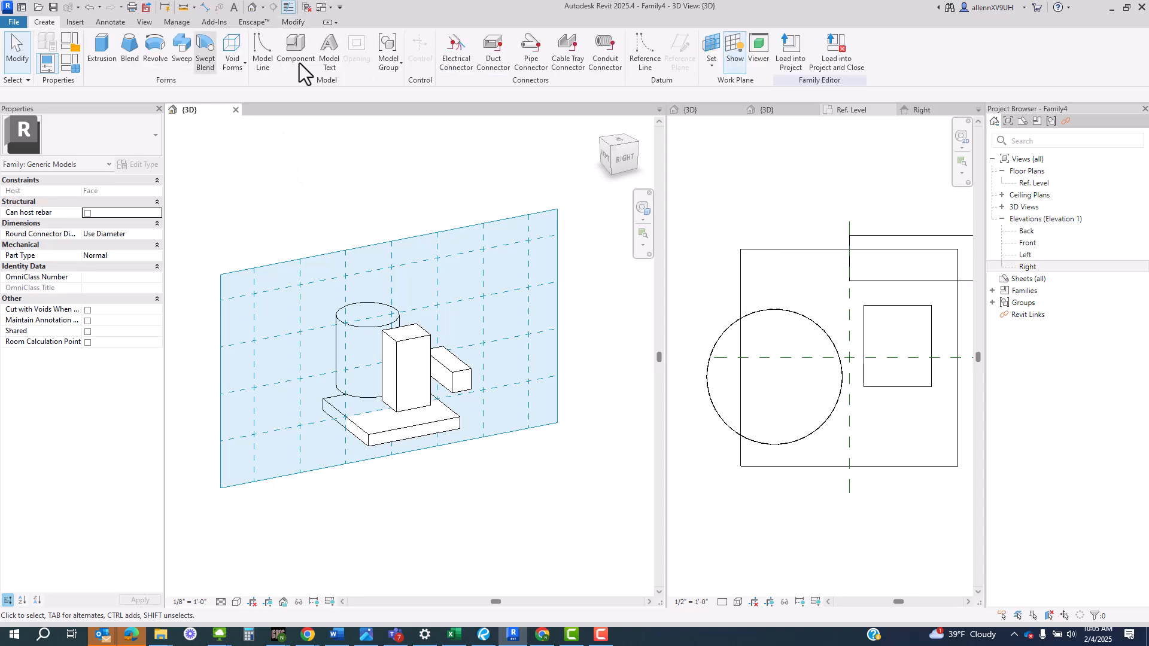
left_click(130, 54)
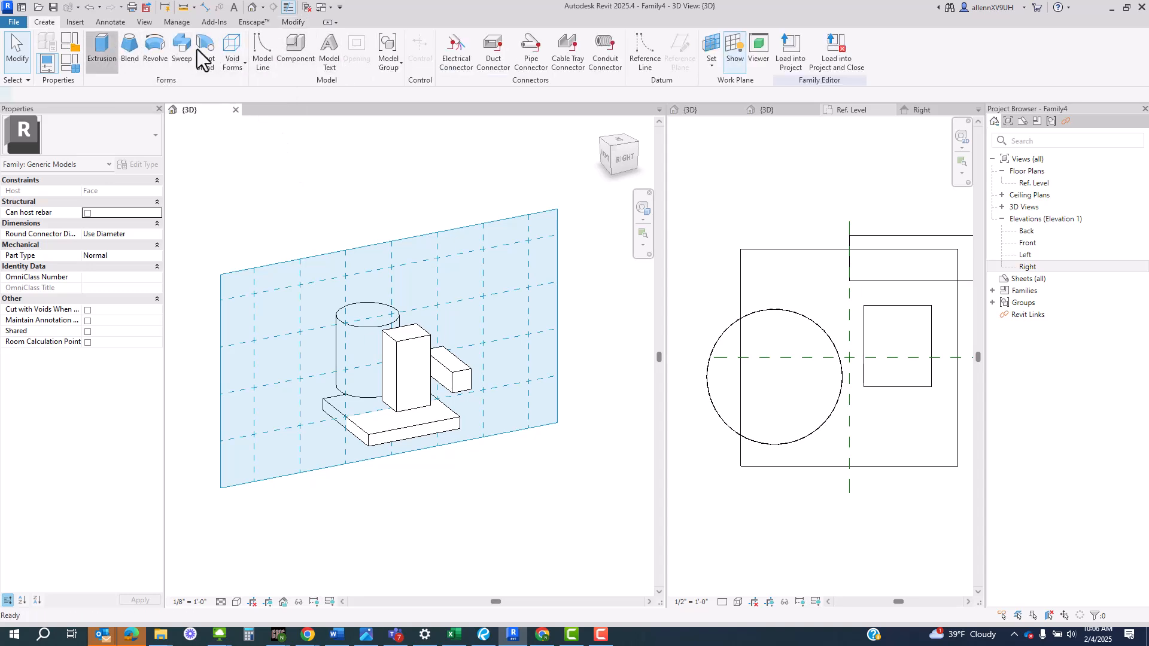
left_click(591, 40)
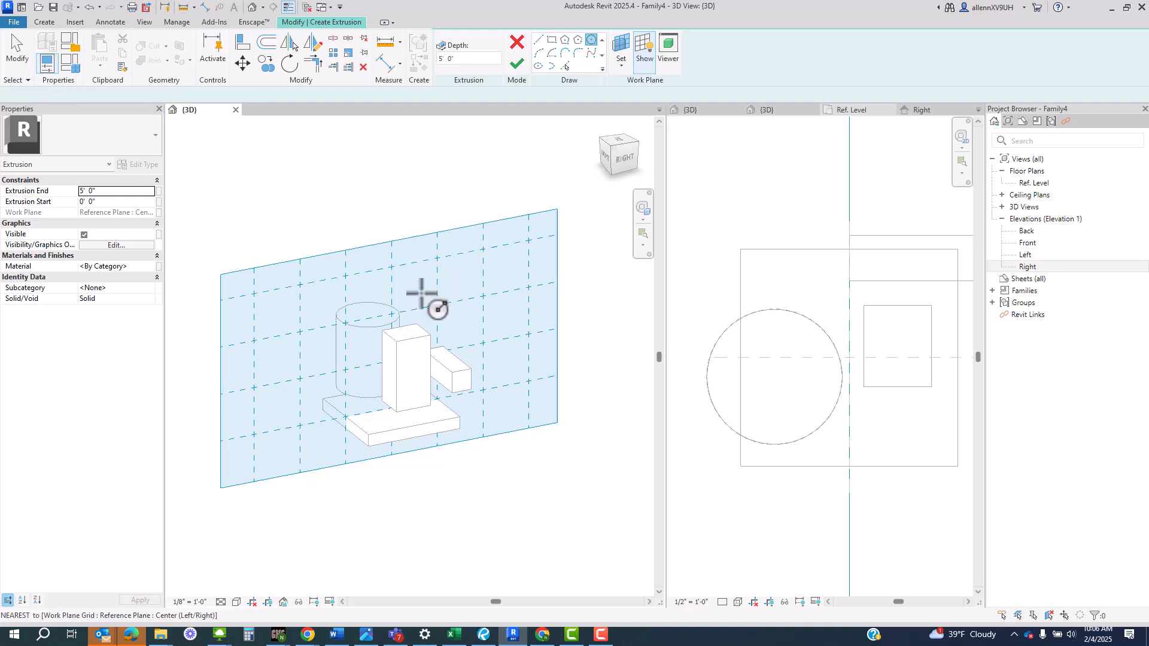
left_click(283, 352)
left_click(291, 358)
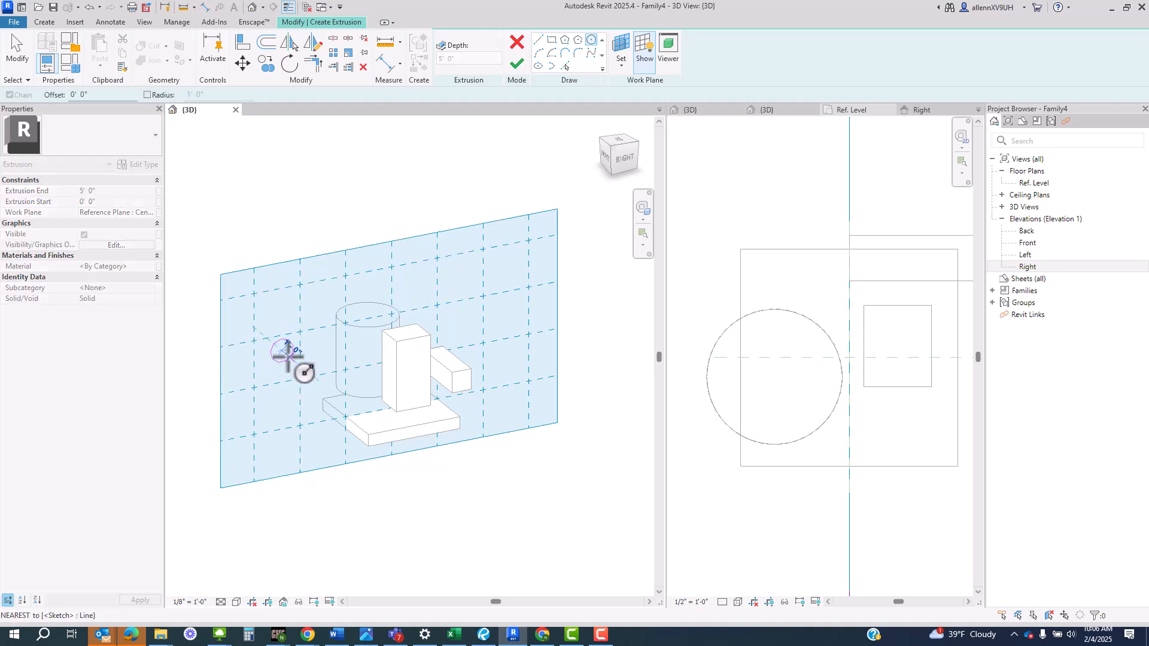
left_click(517, 63)
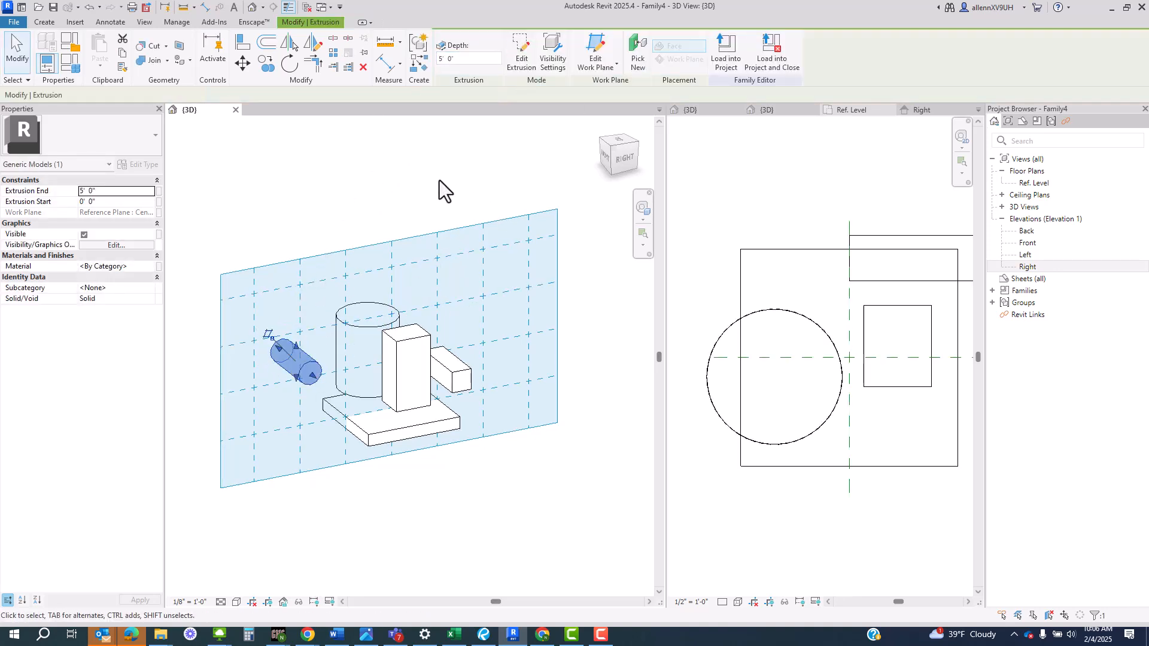
Step: Move the small horizontal cylinder straight down on its work plane, working in the 3D view turned to the right side
middle_click_drag(310, 286, 461, 384, "shift")
scroll(785, 379, "down", 2)
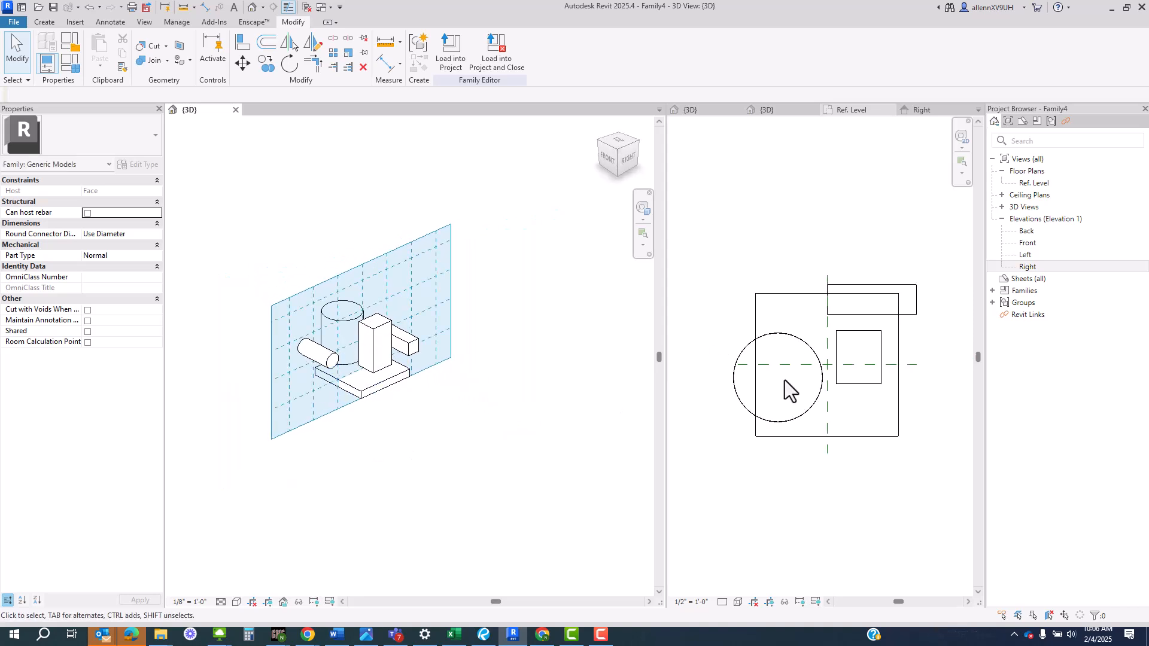
left_click(784, 379)
middle_click_drag(835, 429, 846, 467)
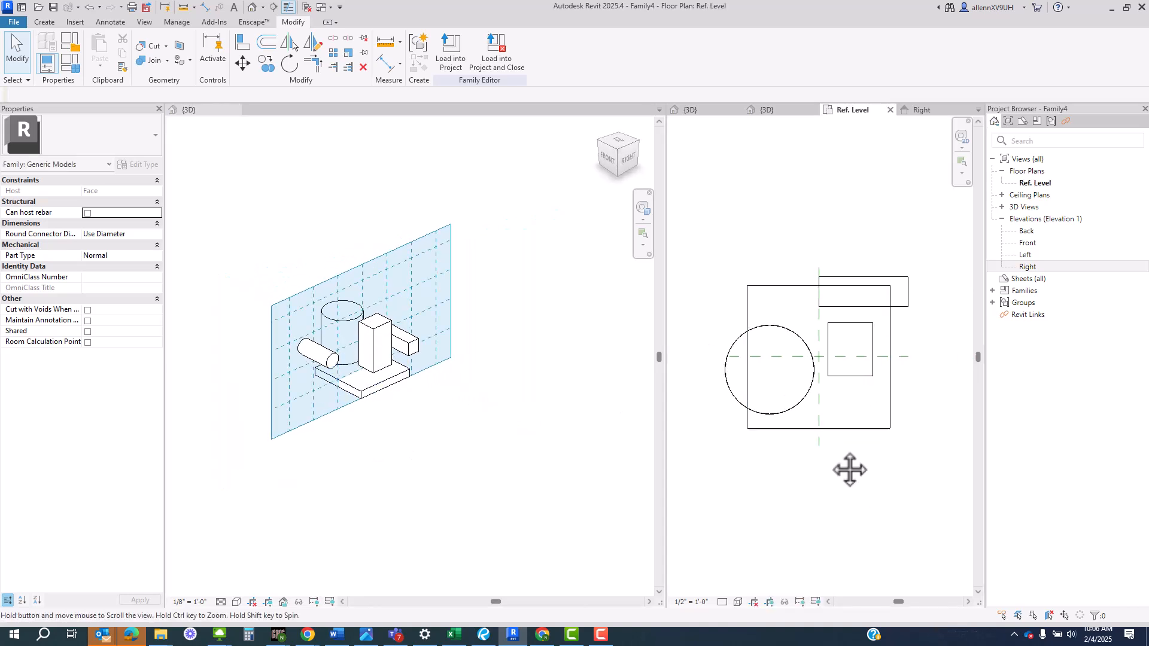
scroll(807, 423, "down", 2)
scroll(807, 420, "up", 2)
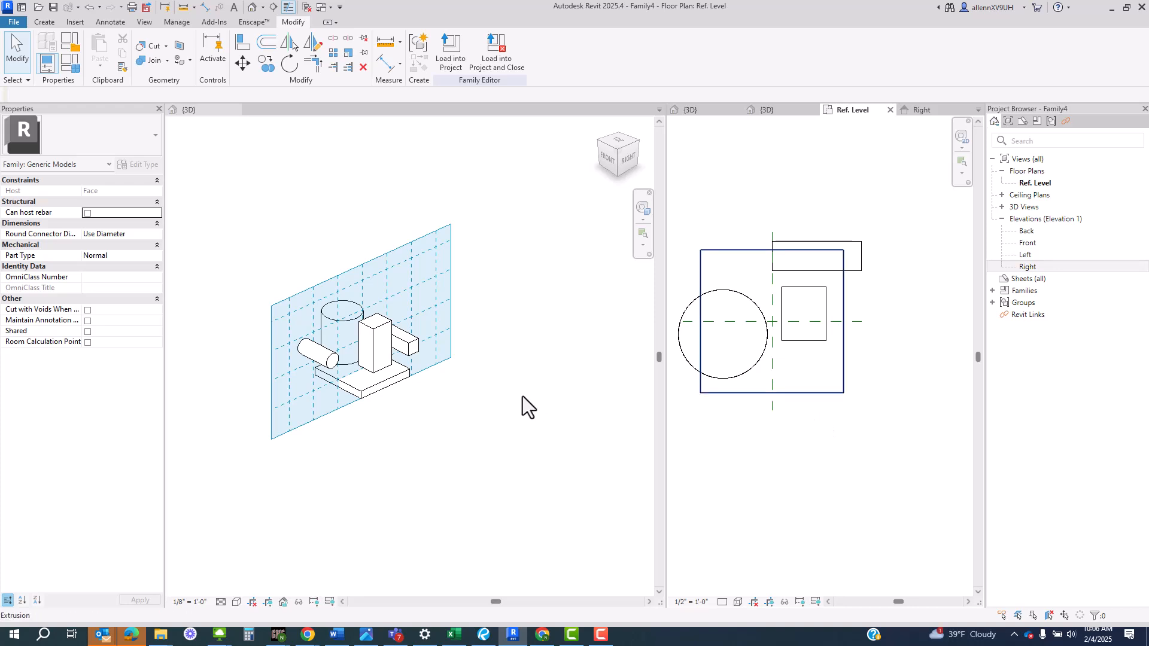
left_click(318, 360)
left_click(321, 357)
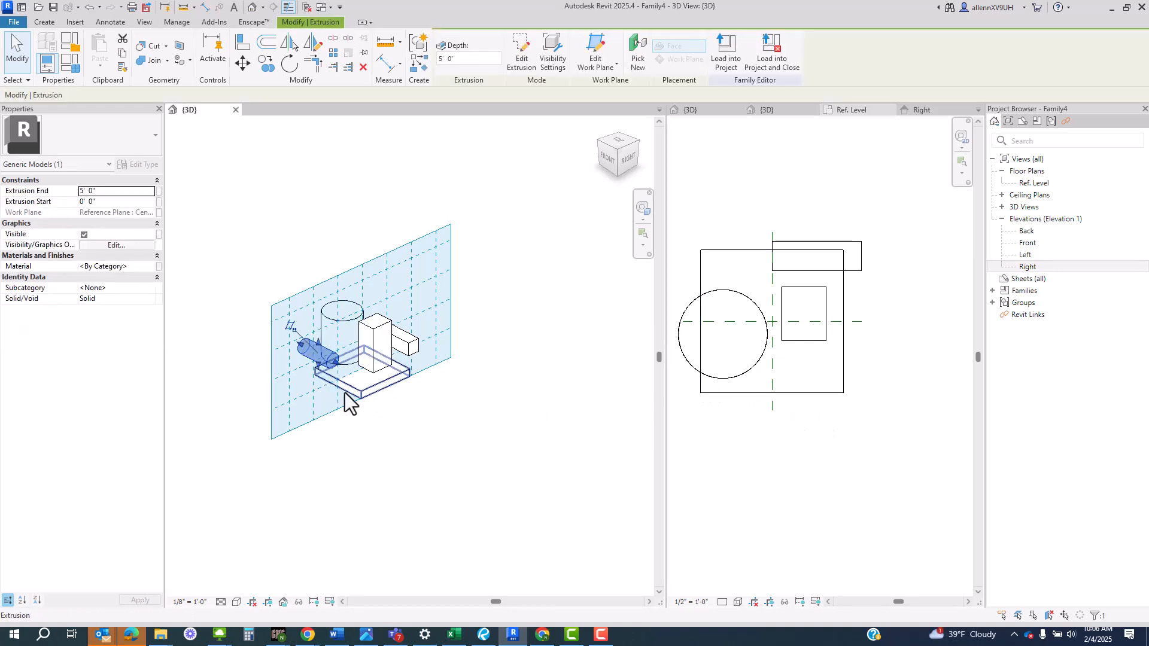
left_click(626, 158)
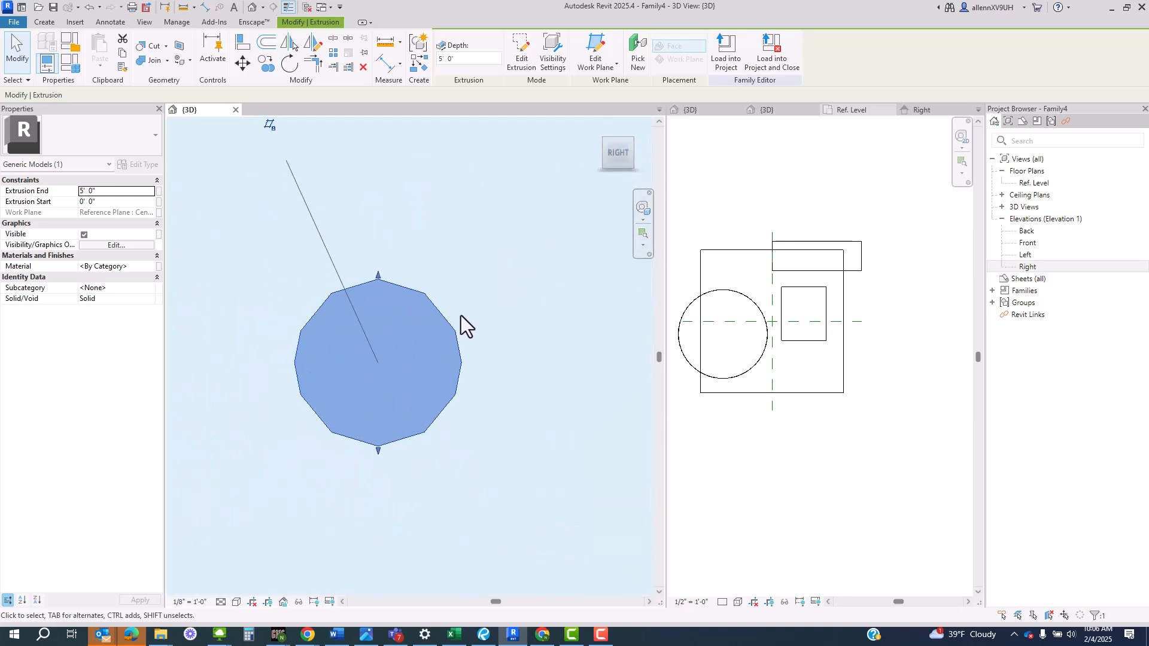
key("m")
key("v")
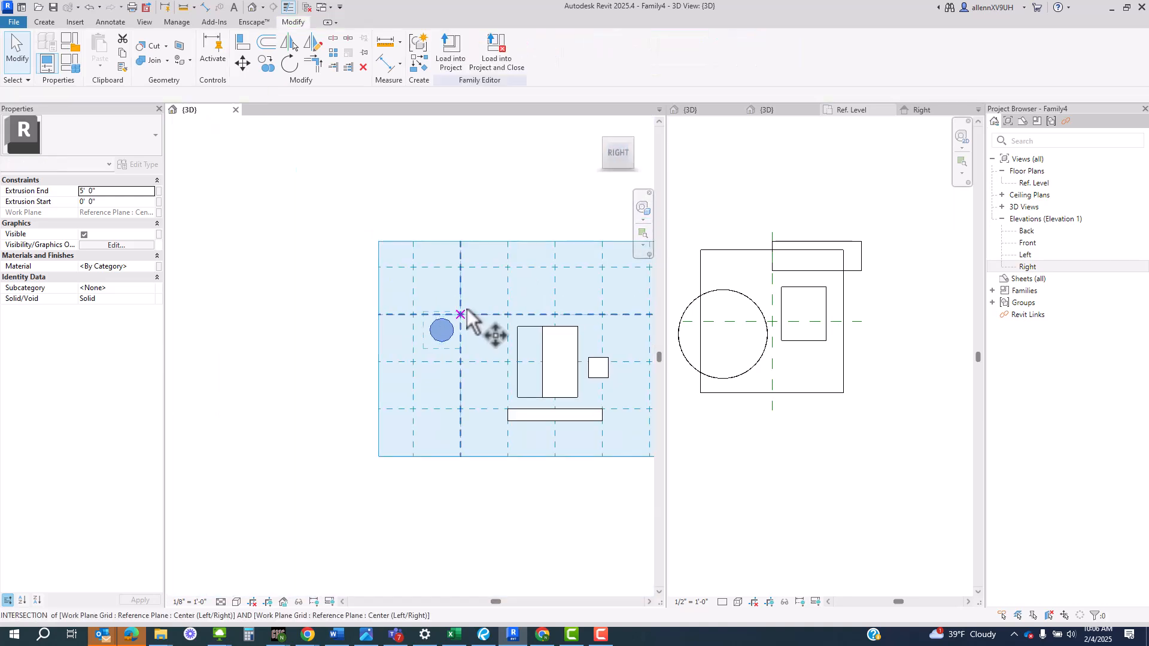
left_click(472, 329)
left_click(477, 390)
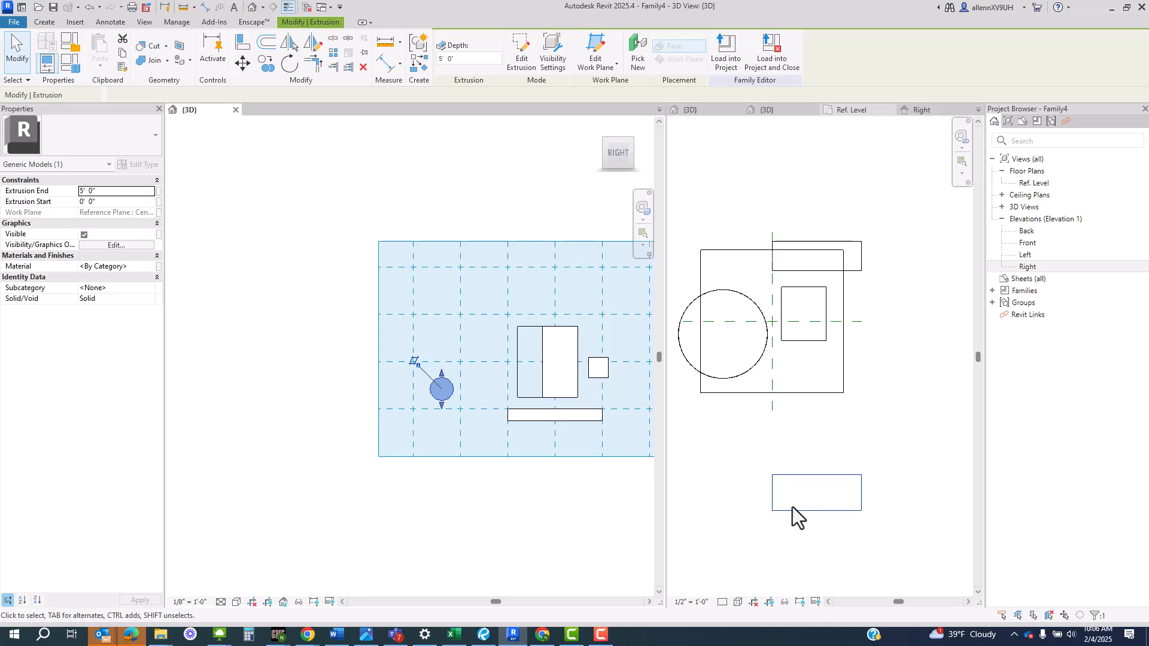
Step: Extend the lower end of the Center (Left/Right) reference plane further down in the Ref. Level plan
left_click(778, 403)
left_click(776, 421)
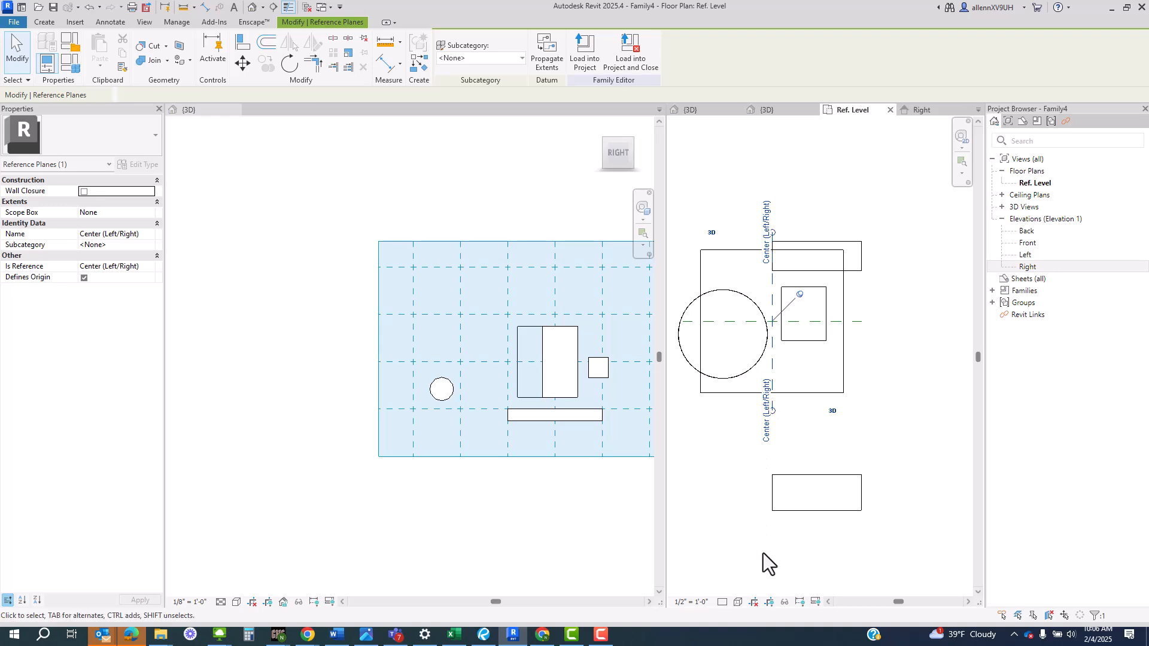
scroll(774, 398, "up", 3)
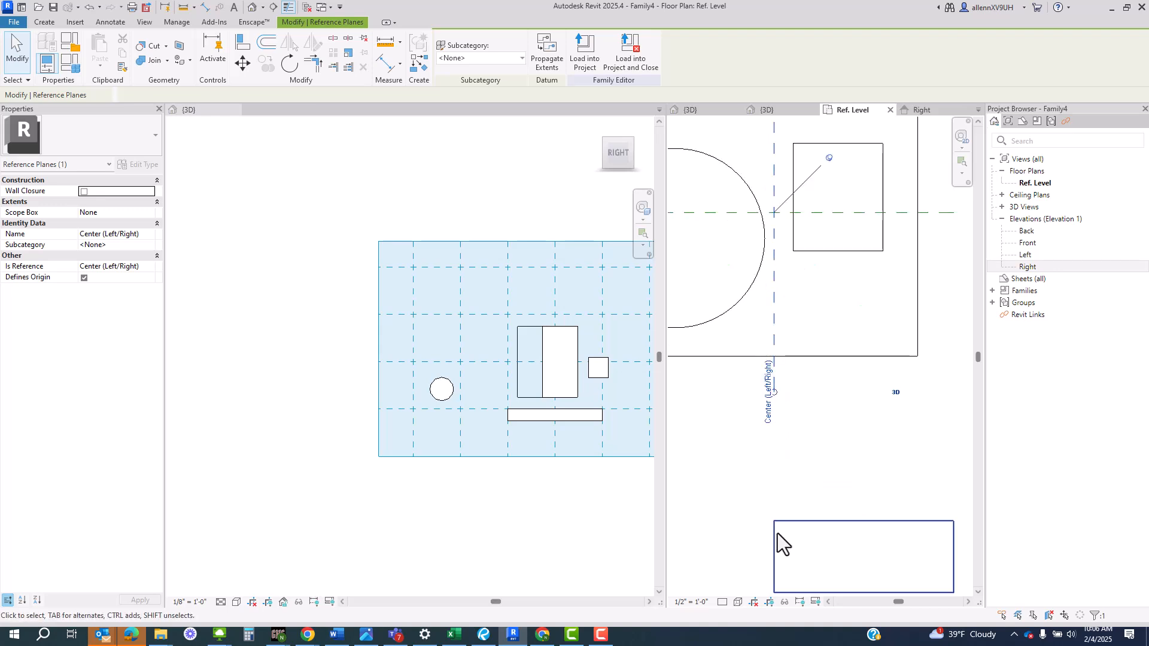
scroll(774, 407, "up", 2)
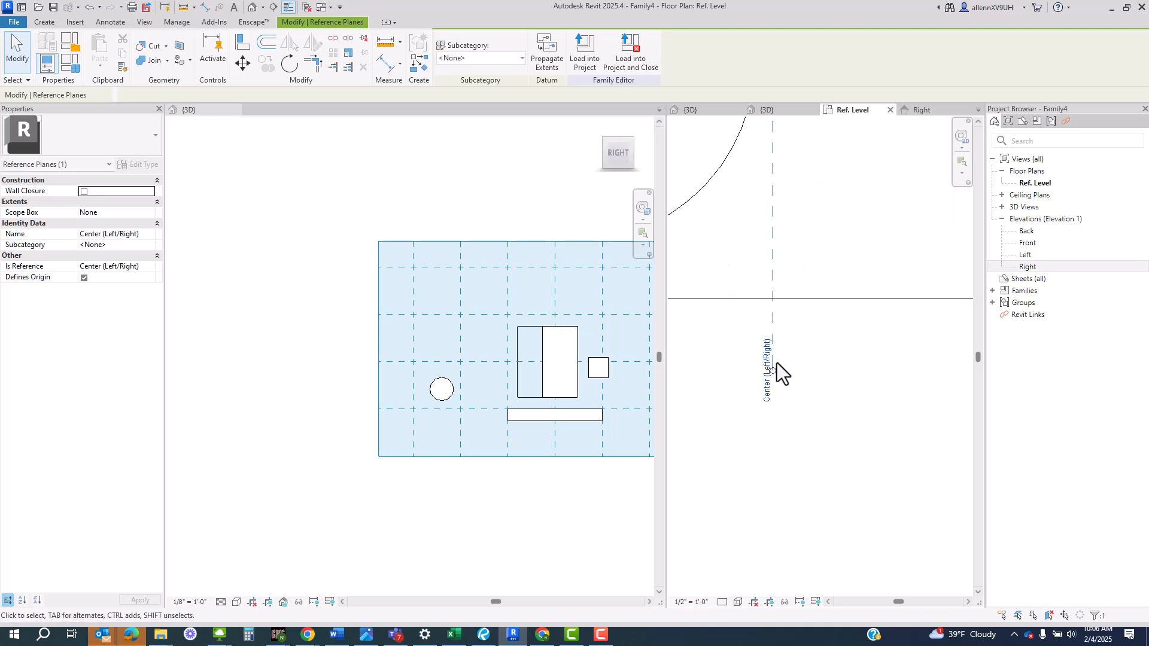
scroll(776, 377, "up", 3)
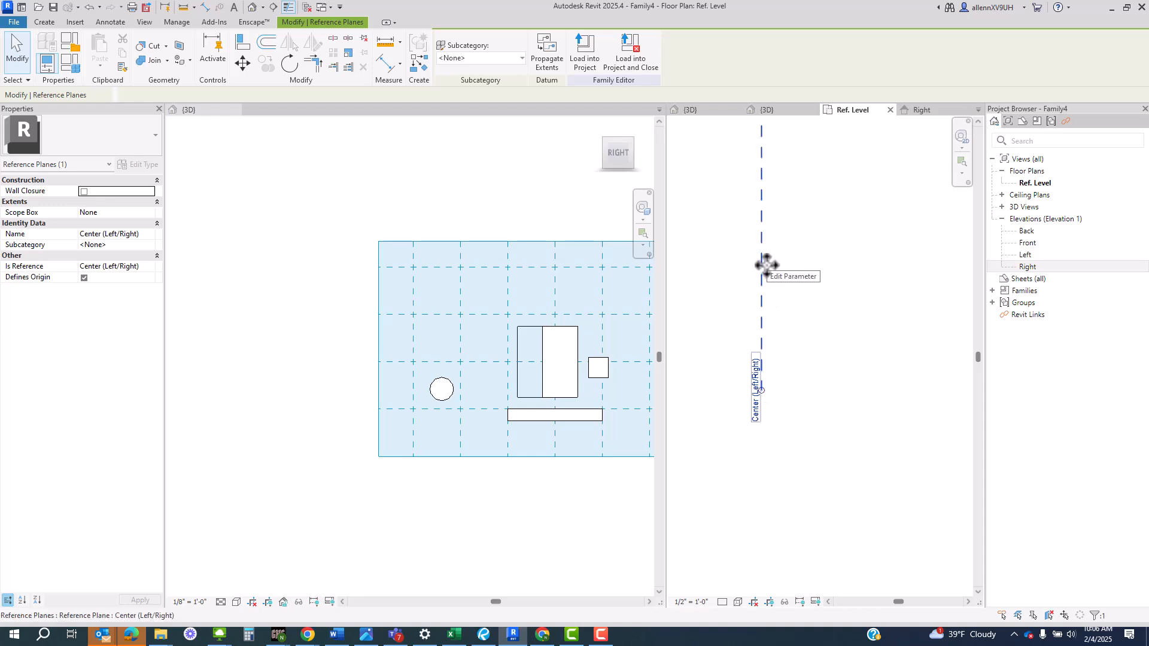
scroll(781, 444, "down", 3)
scroll(782, 444, "down", 5)
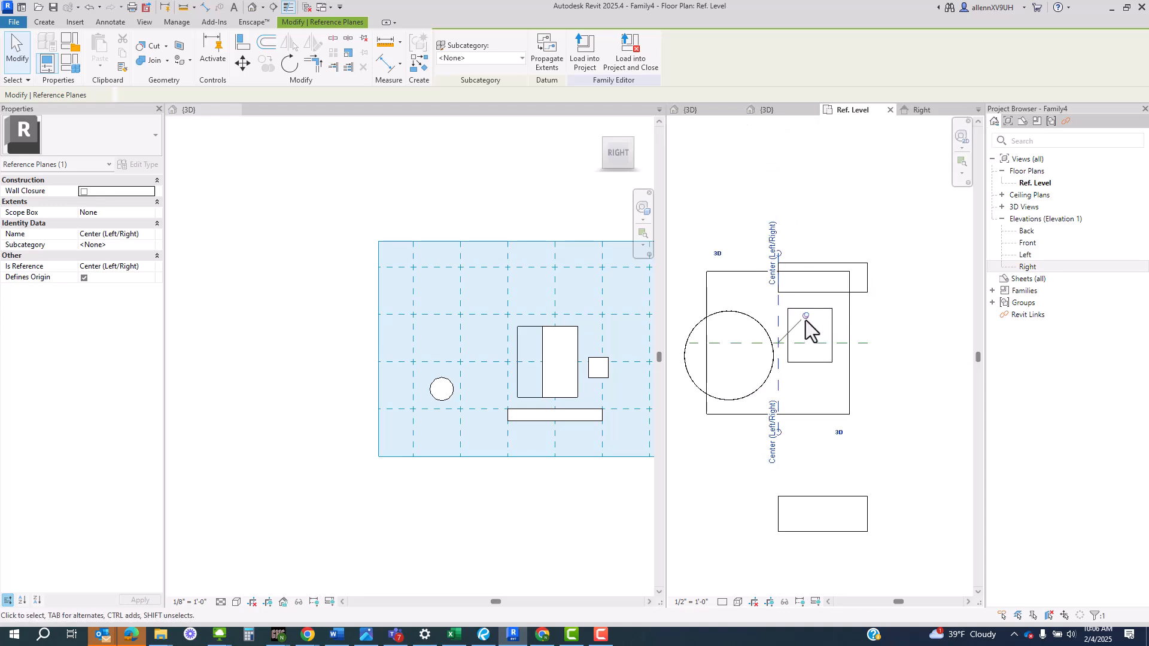
left_click_drag(778, 433, 779, 461)
left_click(706, 457)
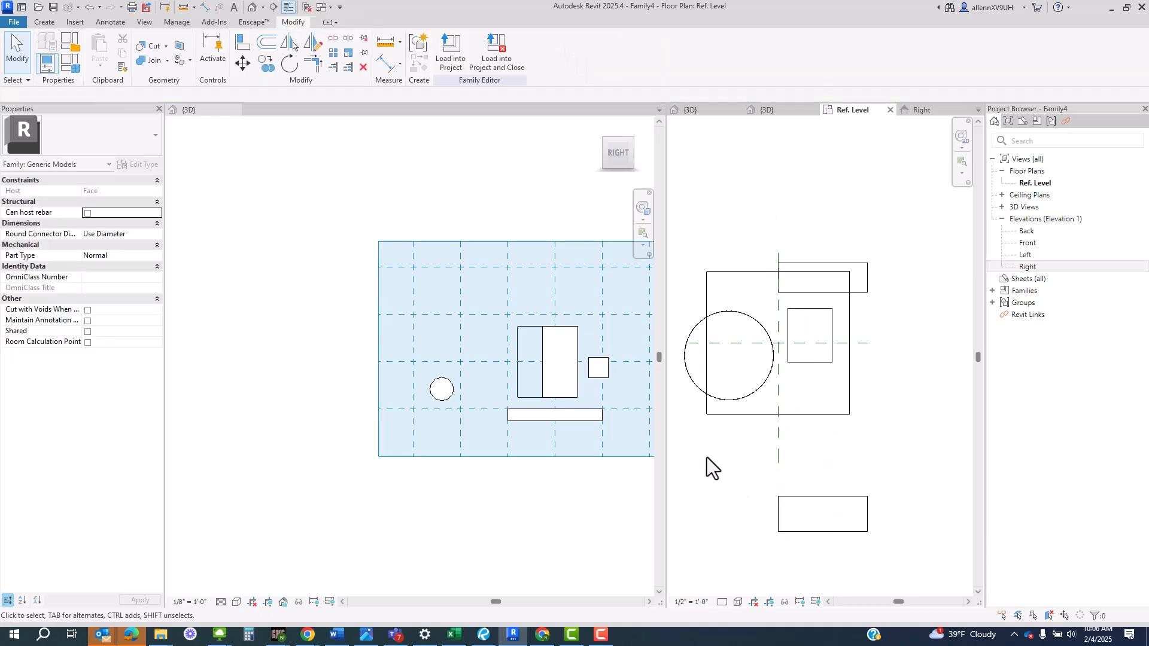
Step: Review the extrusions on the vertical work plane in 3D, and open the Front elevation beside the Ref. Level plan
scroll(470, 401, "down", 2)
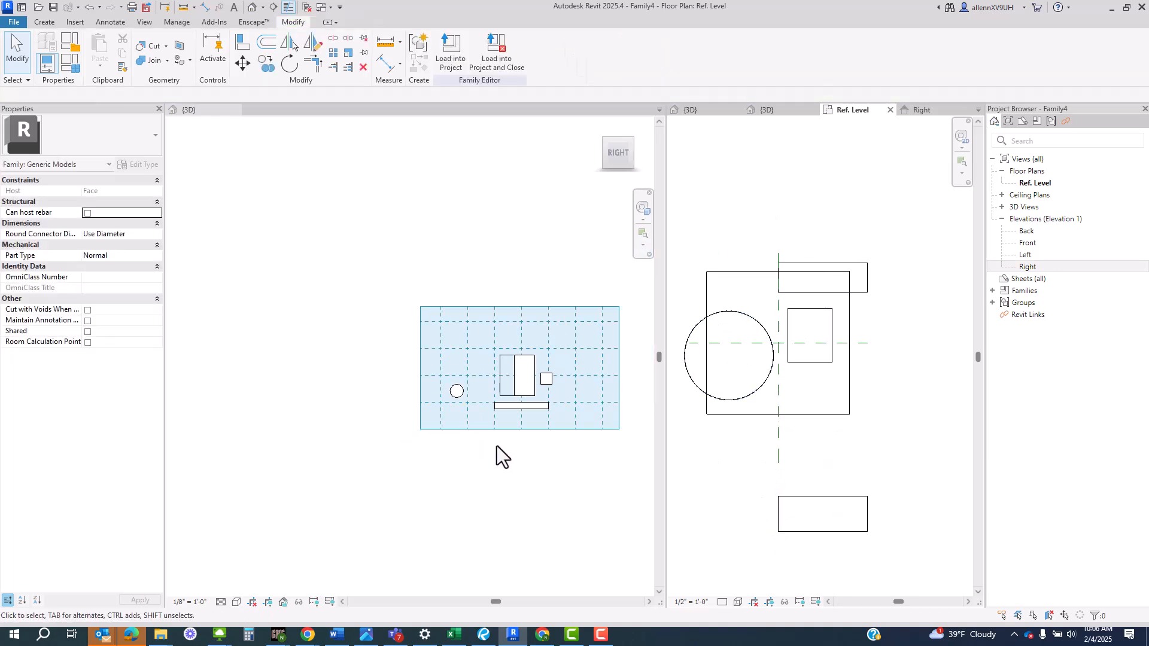
middle_click_drag(497, 446, 506, 374, "shift")
scroll(506, 371, "up", 2)
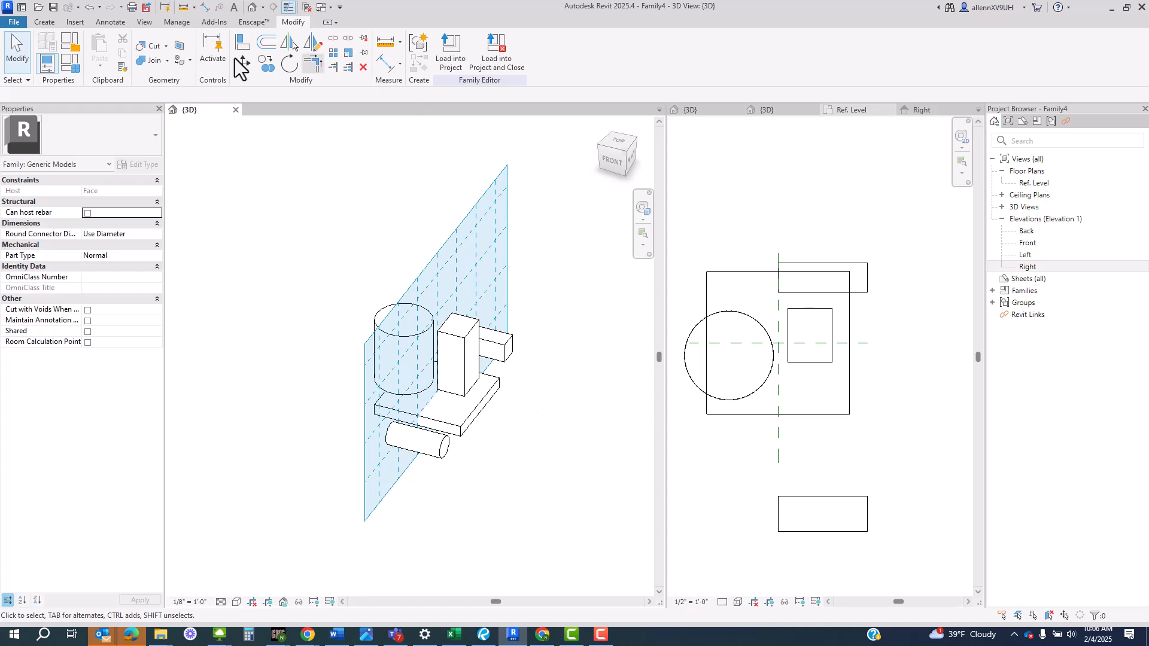
left_click(44, 23)
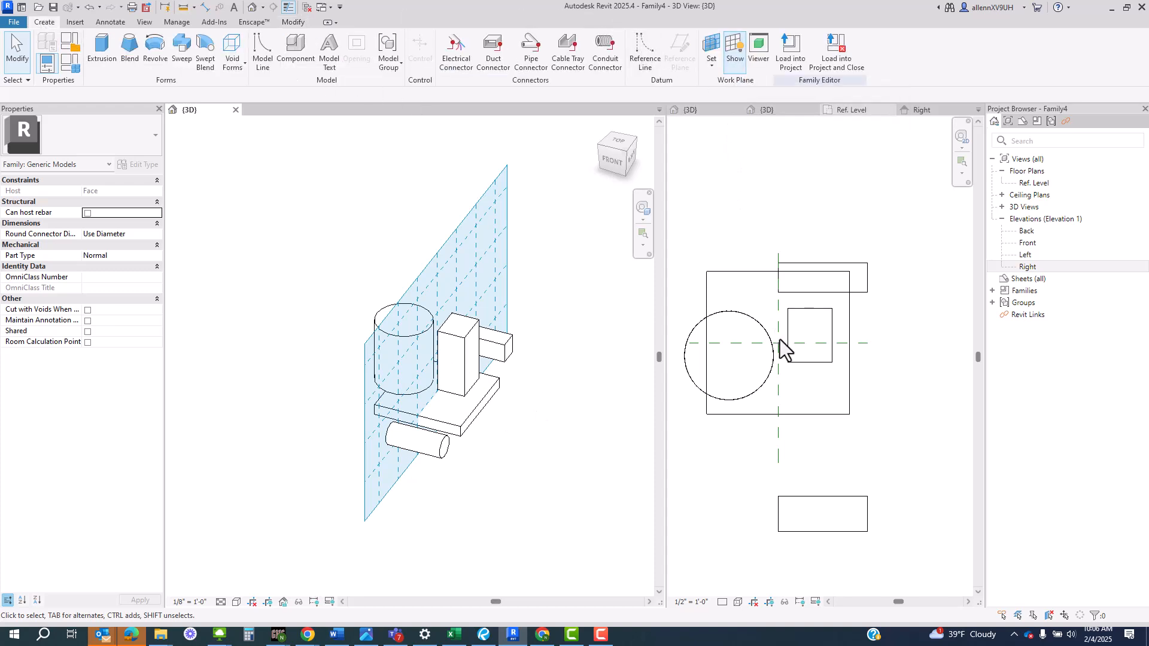
scroll(781, 345, "down", 2)
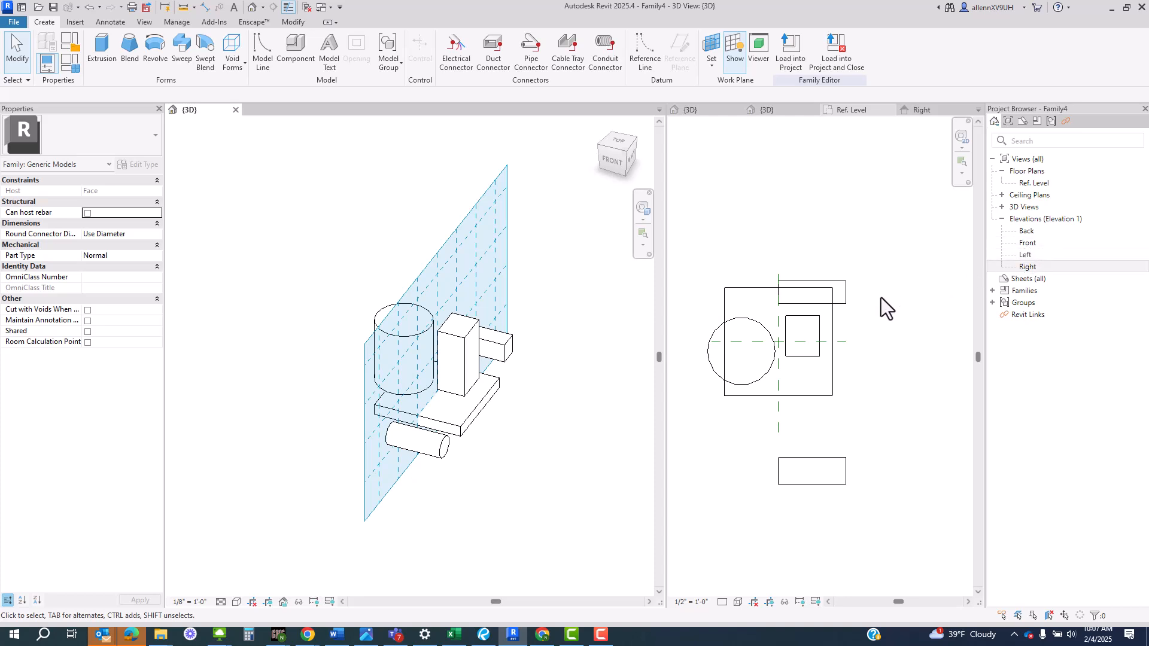
double_click(1028, 243)
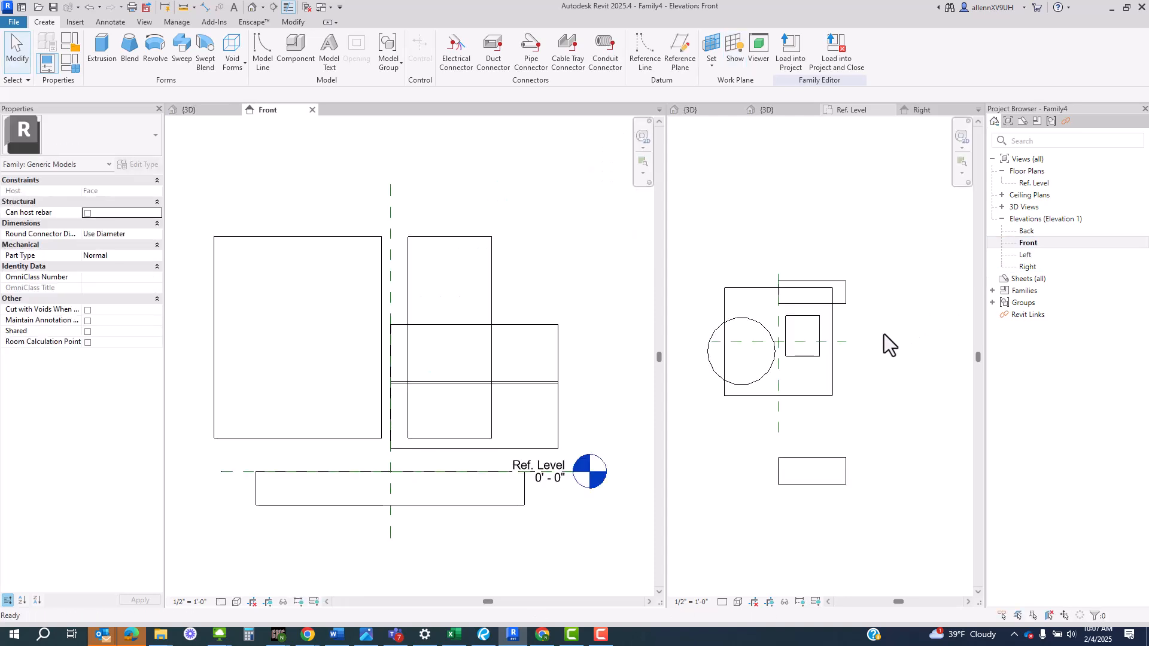
mouse_move(437, 305)
middle_mouse_down()
mouse_move(470, 249)
mouse_move(441, 286)
middle_mouse_up()
scroll(836, 348, "up", 2)
middle_click_drag(857, 354, 940, 339)
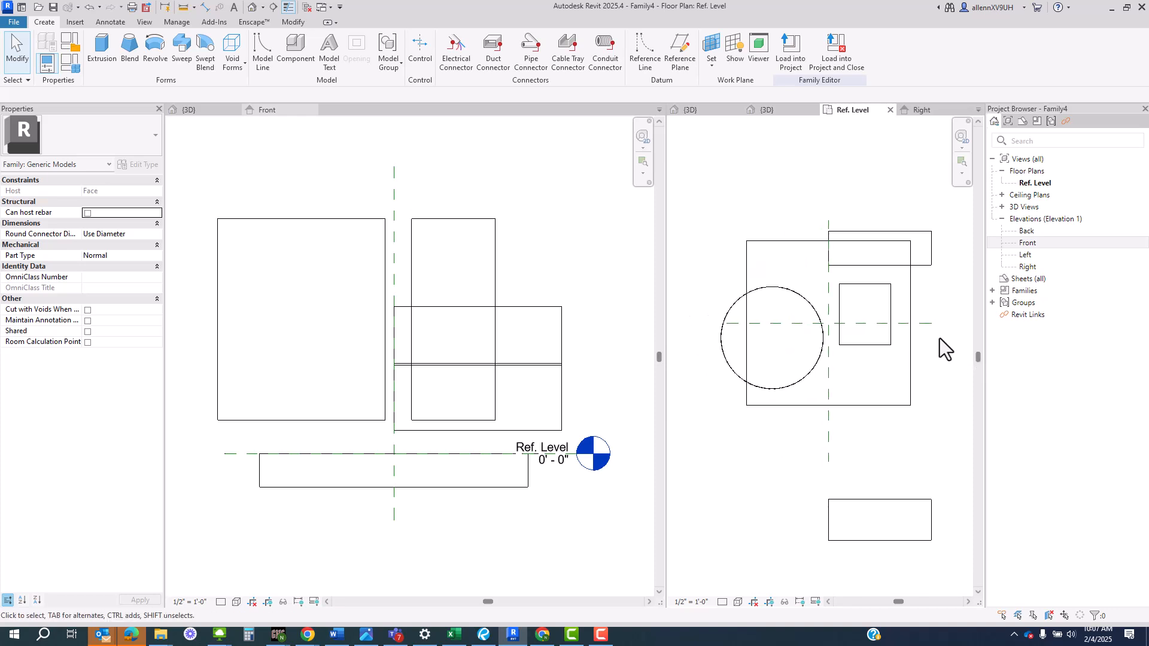
Step: Select the Center (Front/Back) reference plane in plan and check which work plane is current in the Front elevation
left_click(927, 324)
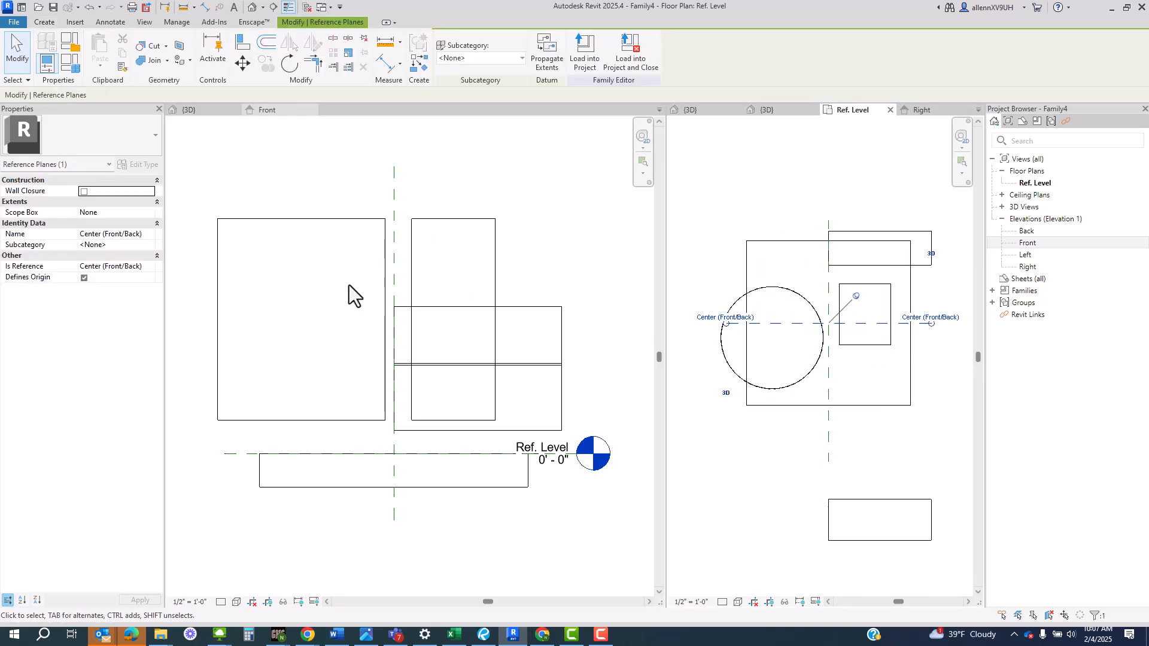
left_click(488, 214)
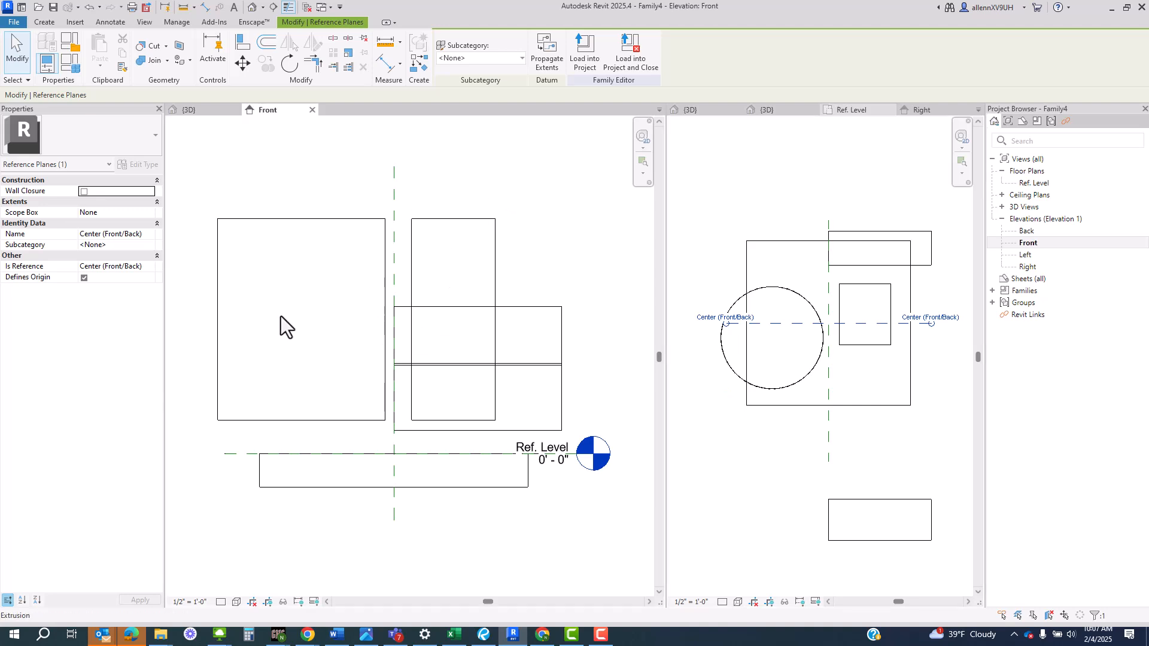
left_click(46, 22)
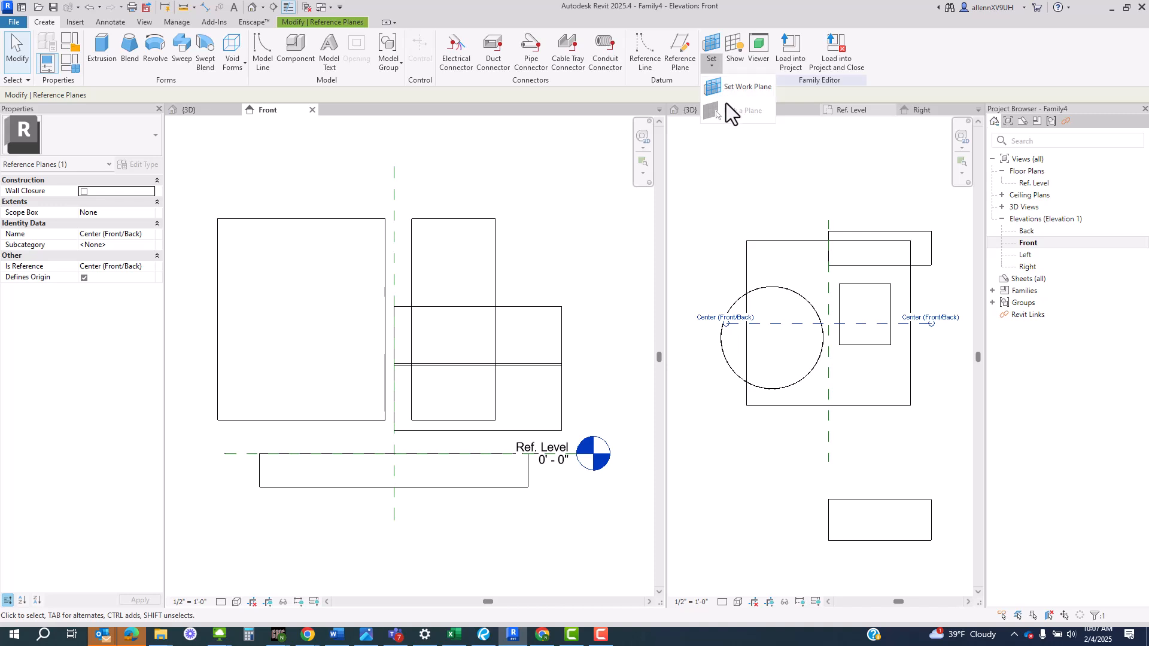
left_click(730, 93)
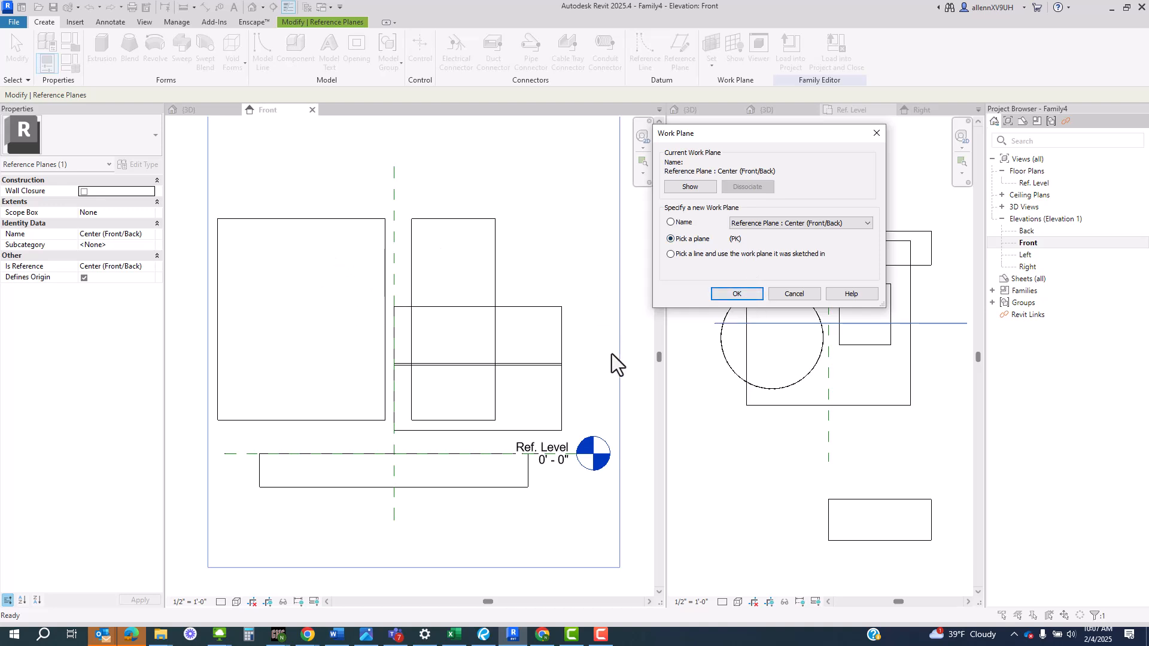
left_click(794, 294)
key("Escape")
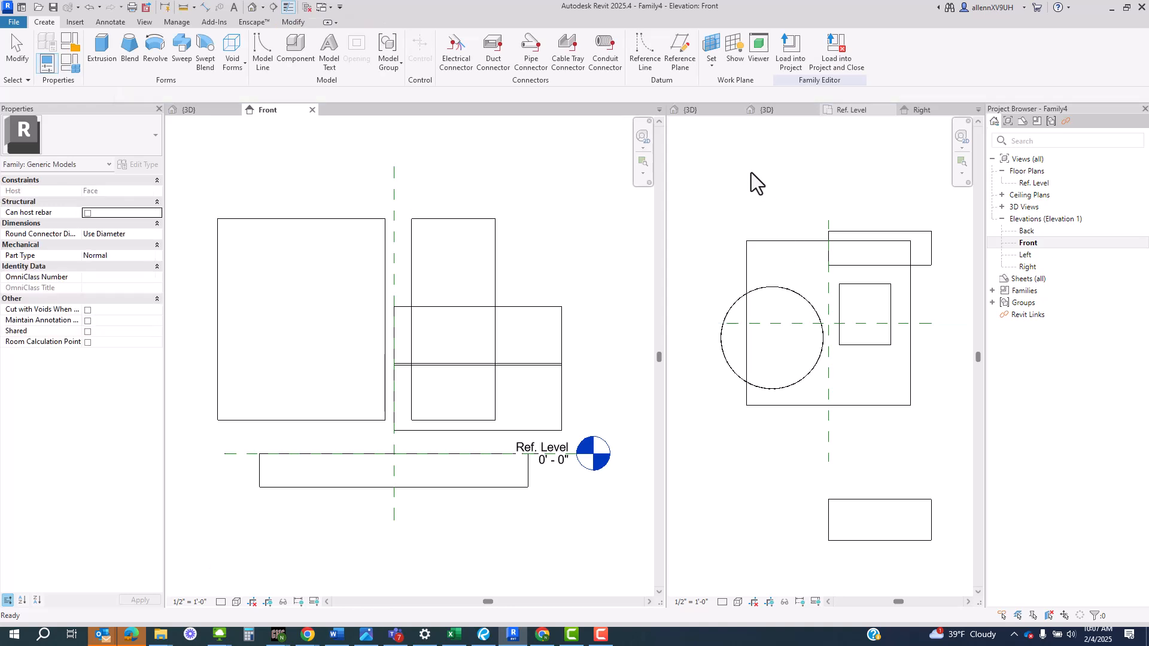
Step: Return to the 3D view and examine the extrusions against the Center (Left/Right) work plane from the front-right
left_click(711, 70)
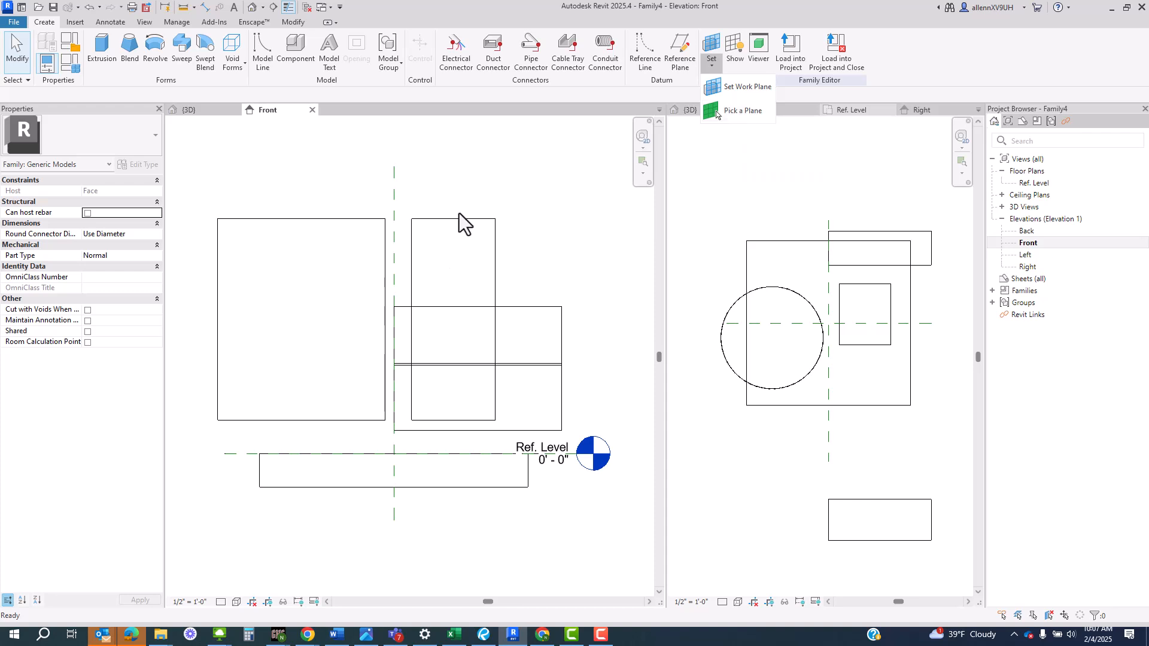
scroll(459, 213, "down", 3)
left_click(207, 112)
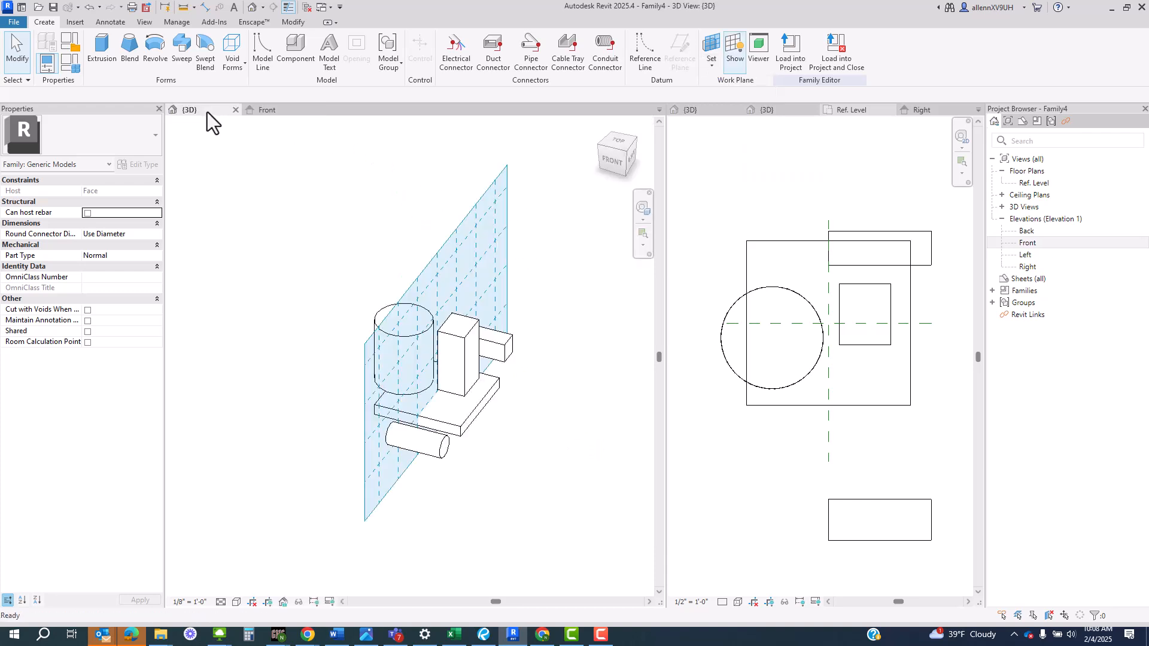
middle_click_drag(502, 353, 504, 240, "shift")
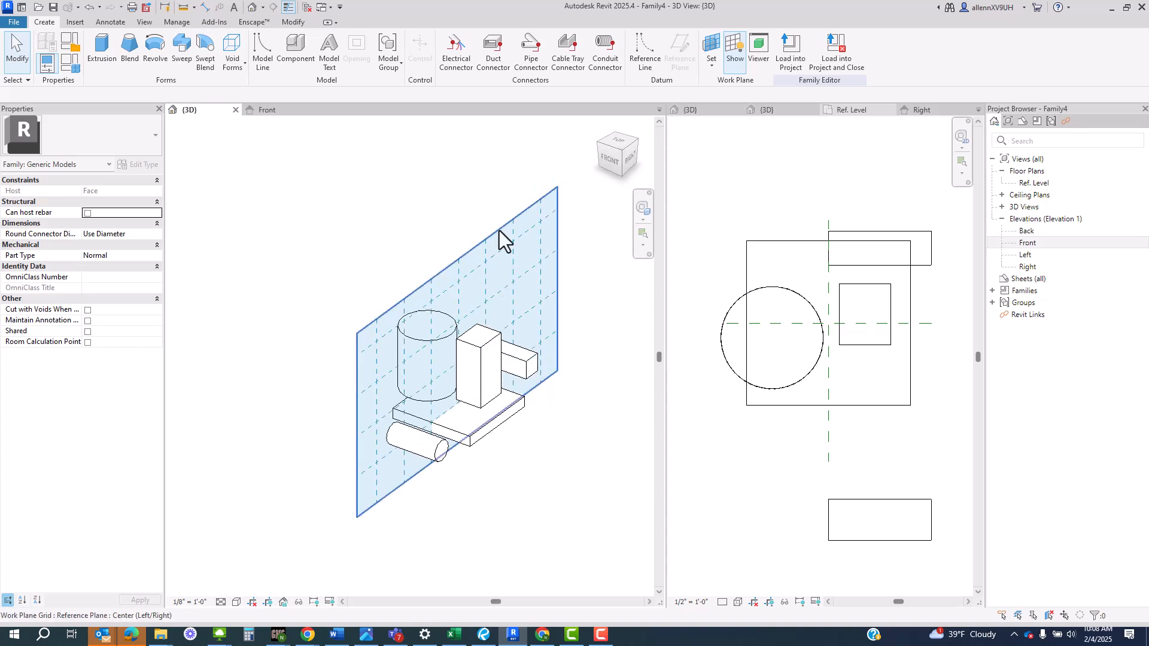
middle_click_drag(507, 493, 471, 486, "shift")
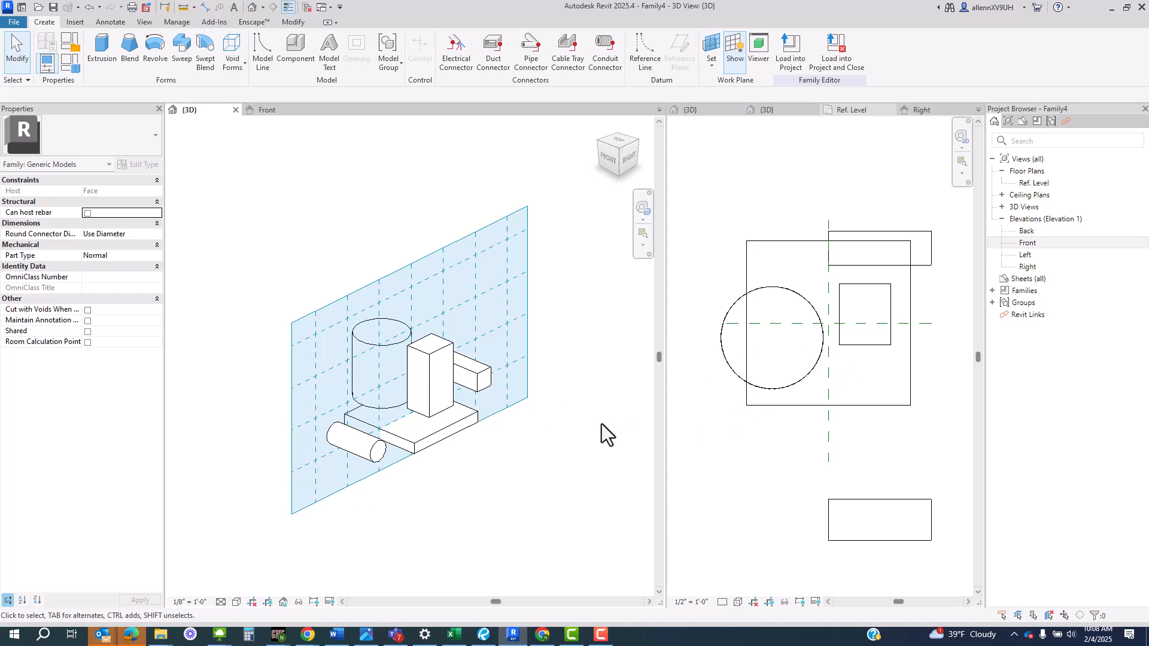
middle_click_drag(490, 440, 527, 354, "shift")
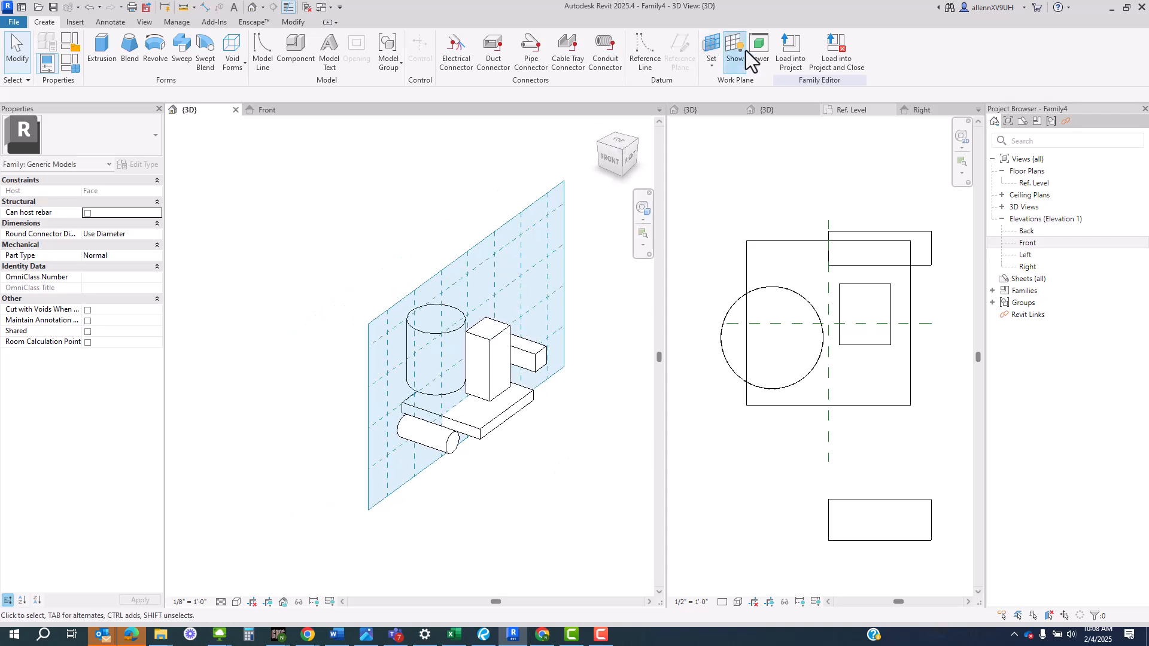
Step: Set the work plane by picking the top face of the tall rectangular block in the 3D view
left_click(715, 63)
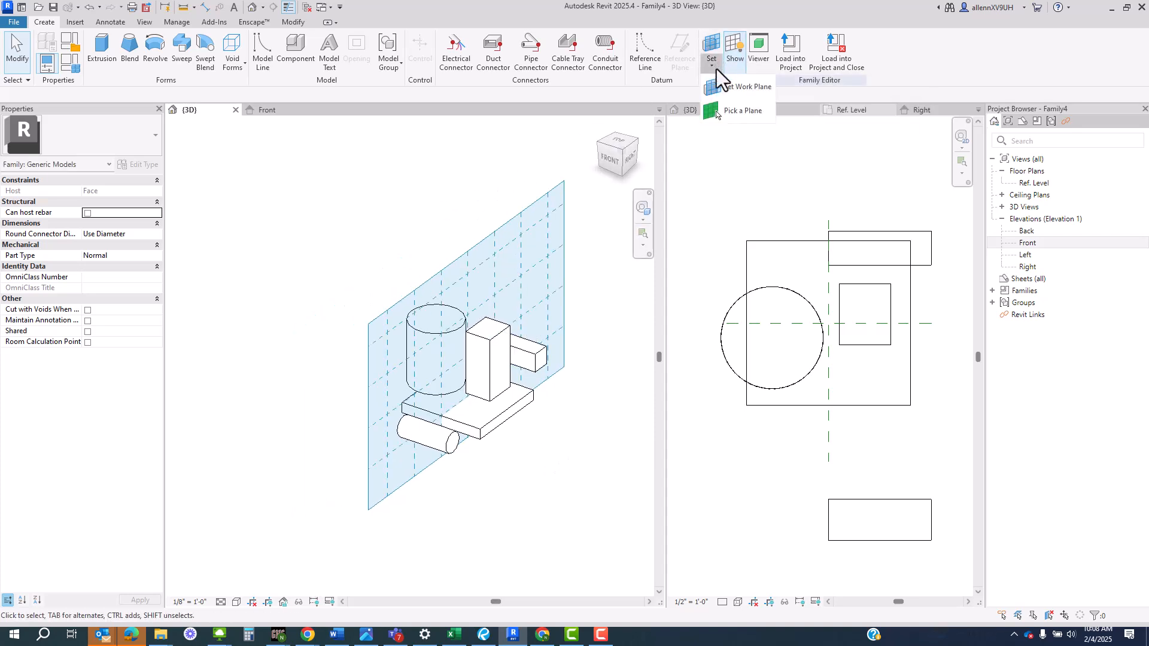
left_click(730, 112)
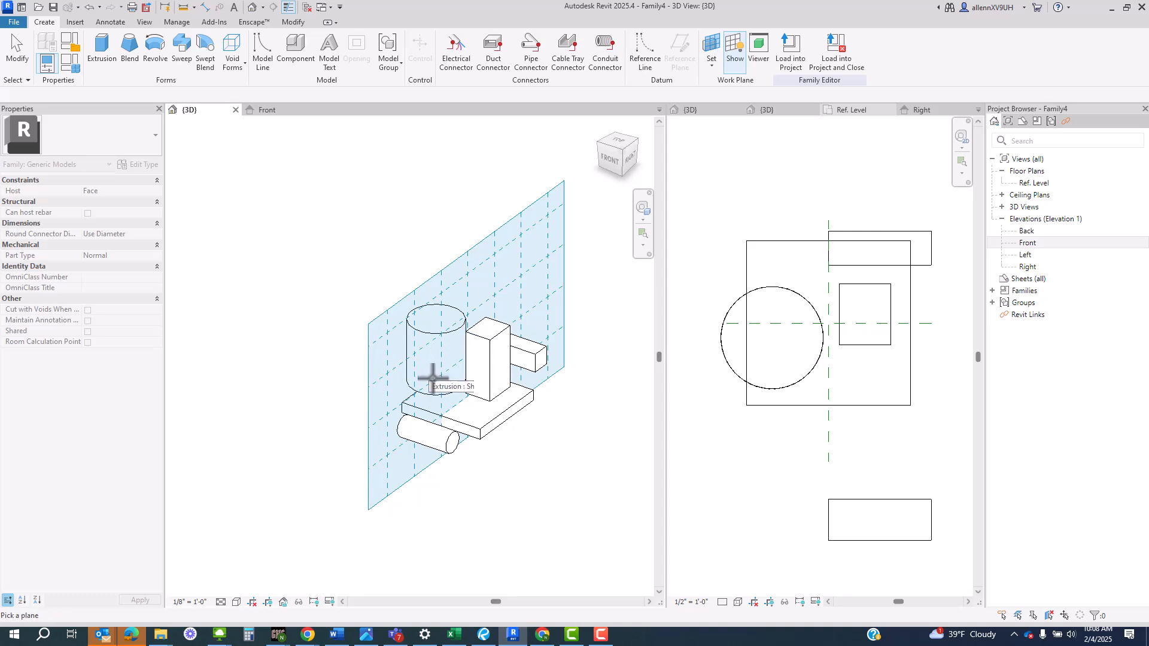
scroll(467, 381, "up", 2)
scroll(517, 379, "up", 2)
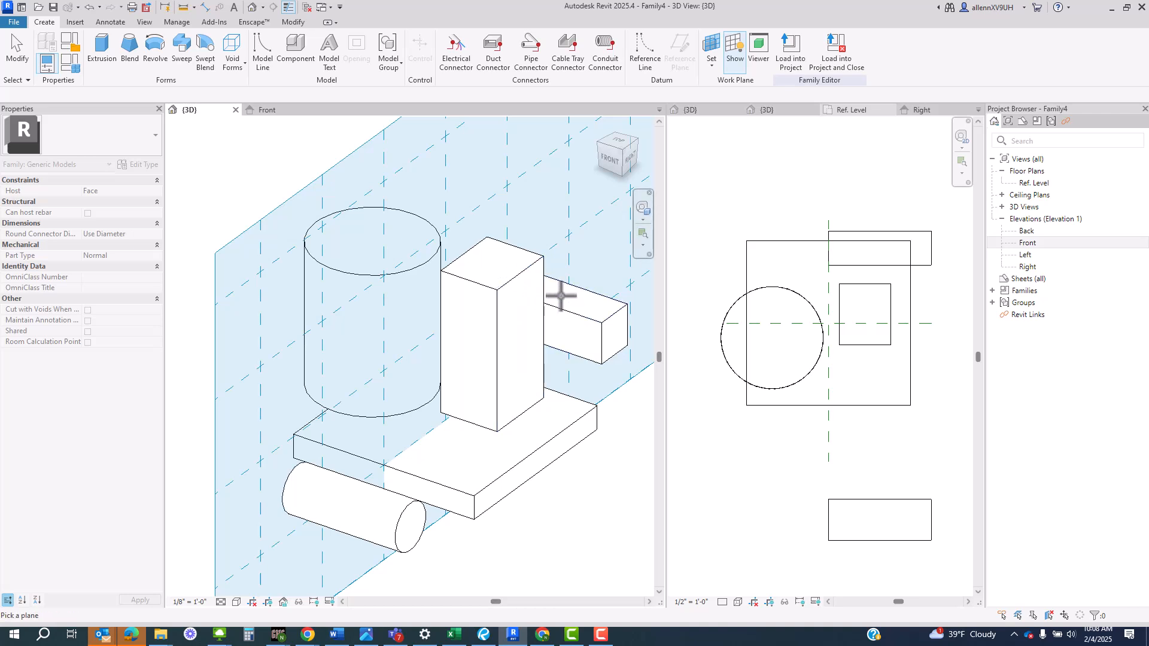
middle_click_drag(413, 300, 634, 395, "shift")
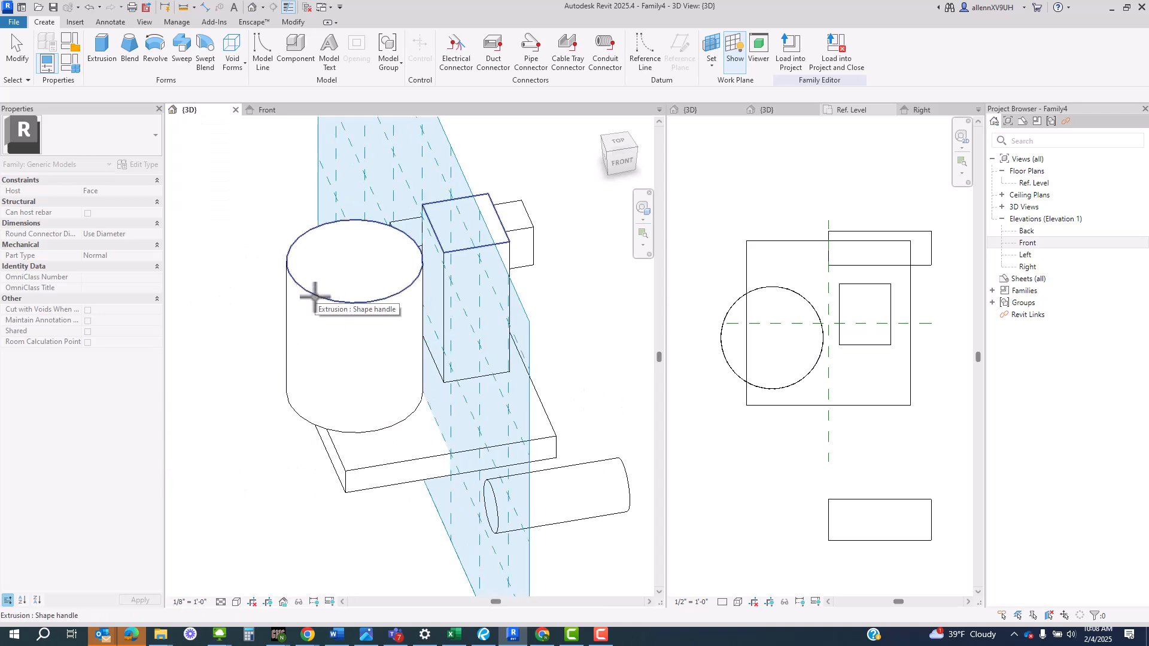
scroll(315, 297, "down", 2)
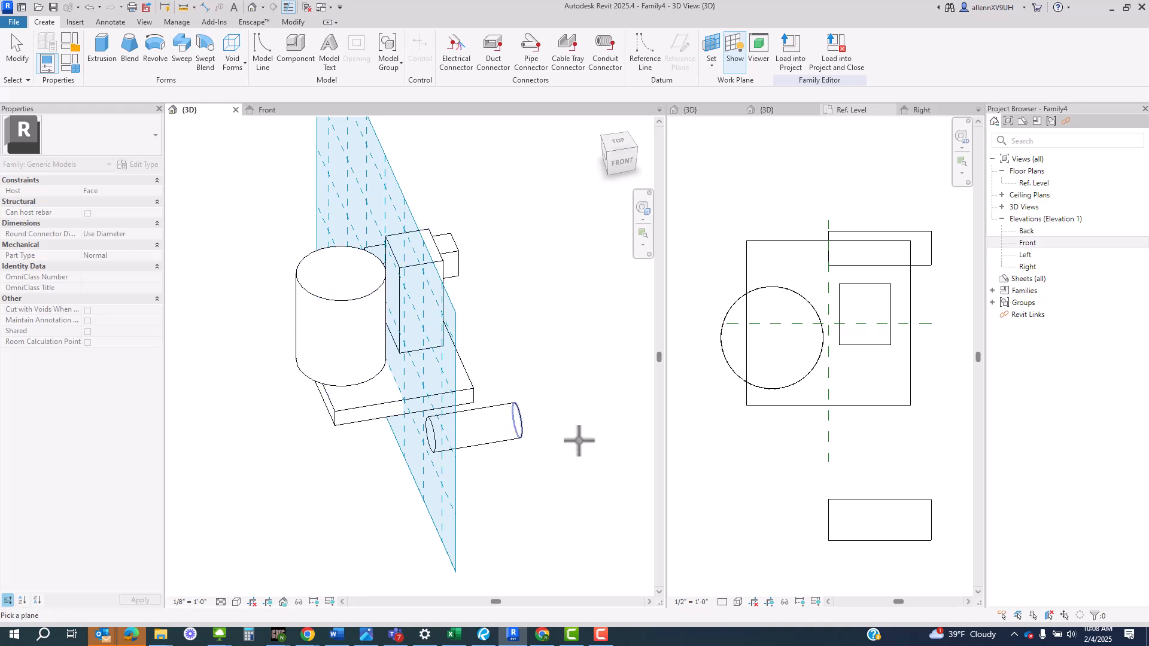
middle_click_drag(580, 438, 269, 437, "shift")
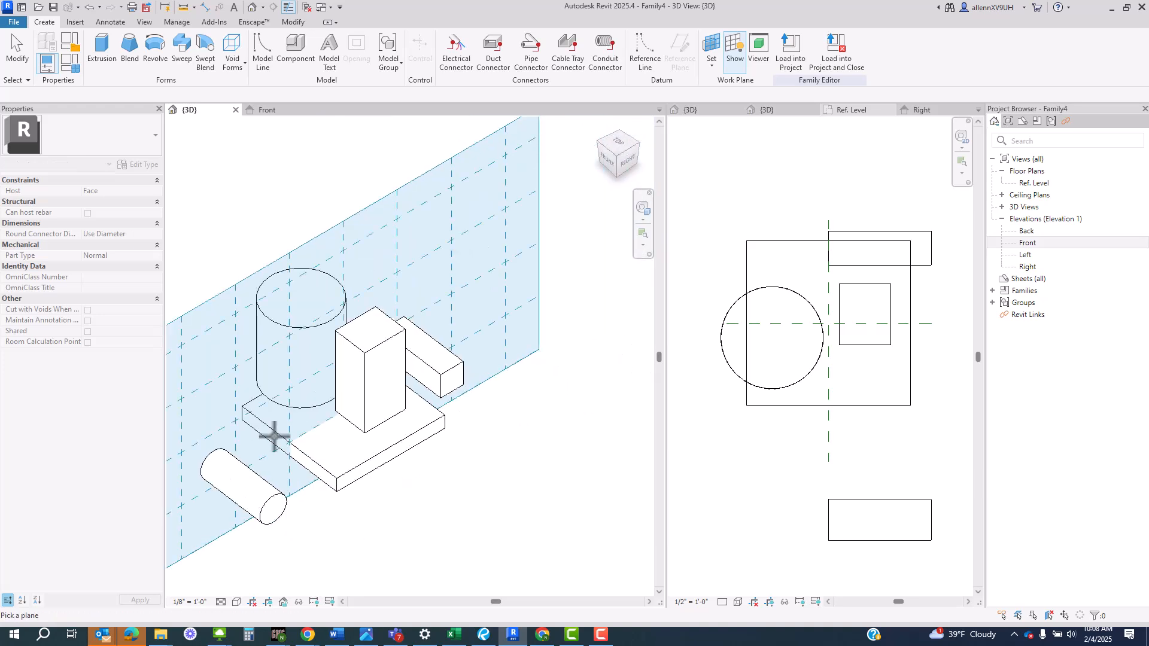
left_click(374, 343)
scroll(423, 286, "down", 2)
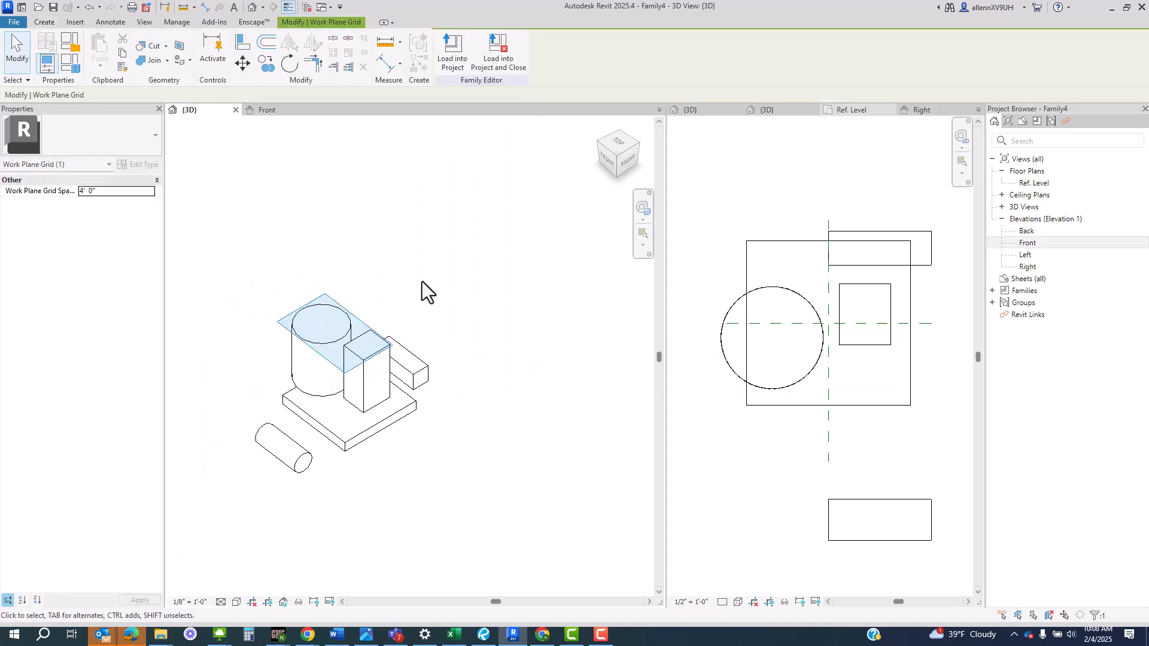
left_click(422, 287)
Step: Toggle the work plane display off and on to check the plane at the top of the block
left_click(47, 23)
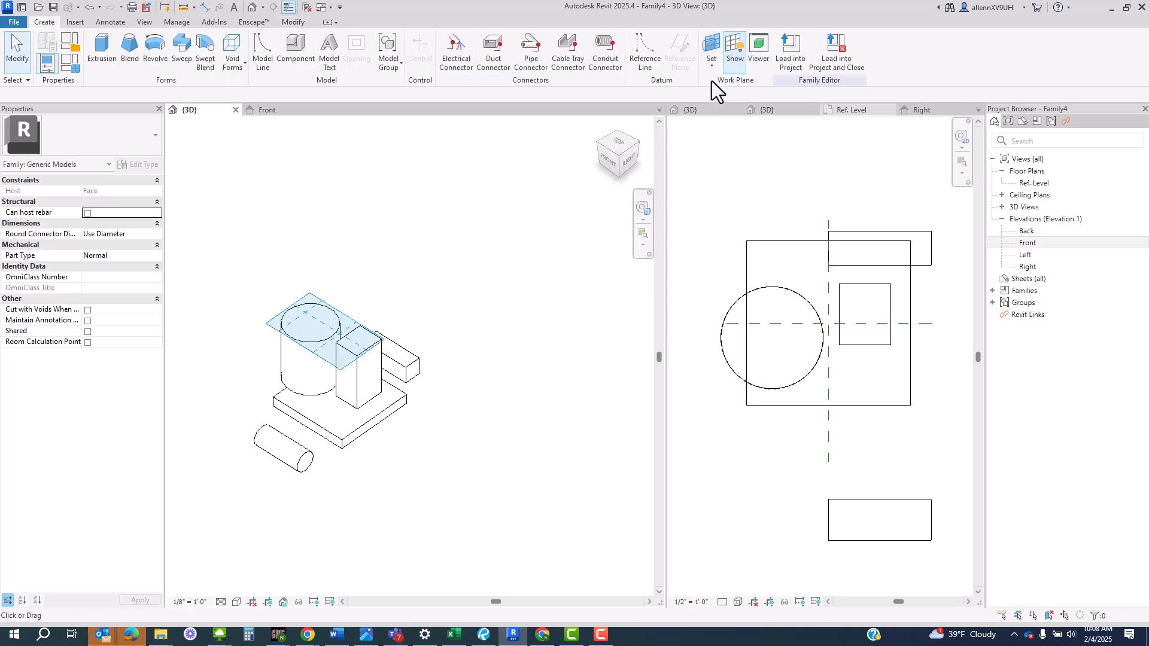
left_click(733, 55)
left_click(734, 55)
left_click(734, 55)
left_click(734, 55)
Step: Enlarge the horizontal work plane grid outward on all four sides around the large cylinder and tall block
scroll(330, 359, "up", 2)
left_click(332, 347)
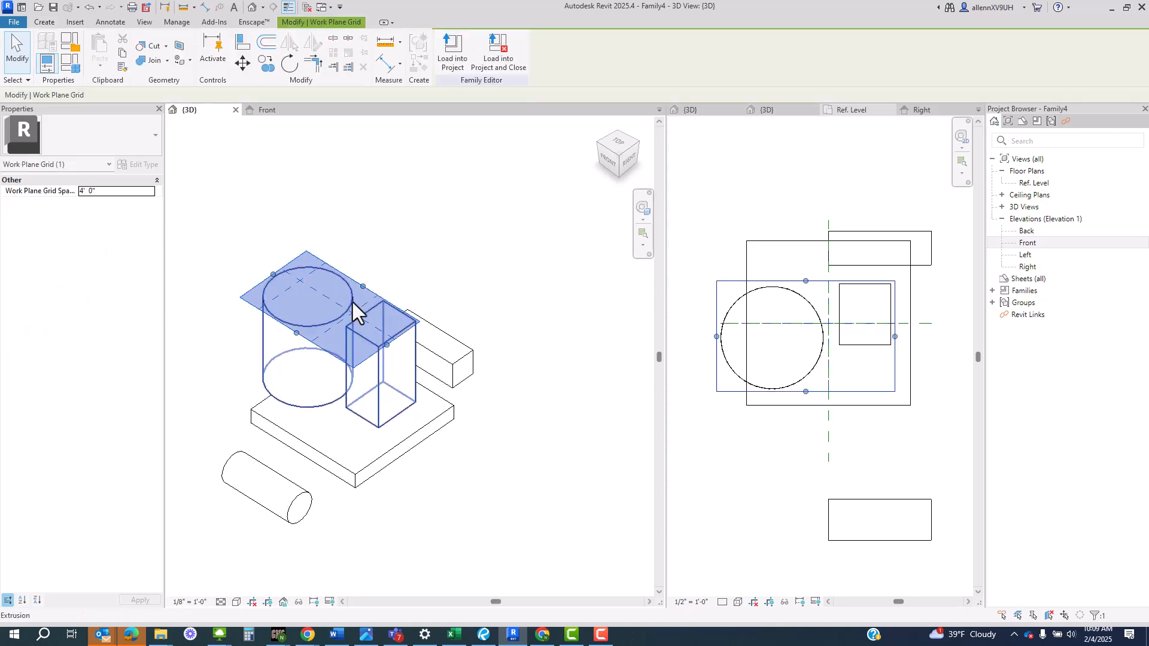
left_click_drag(362, 285, 500, 191)
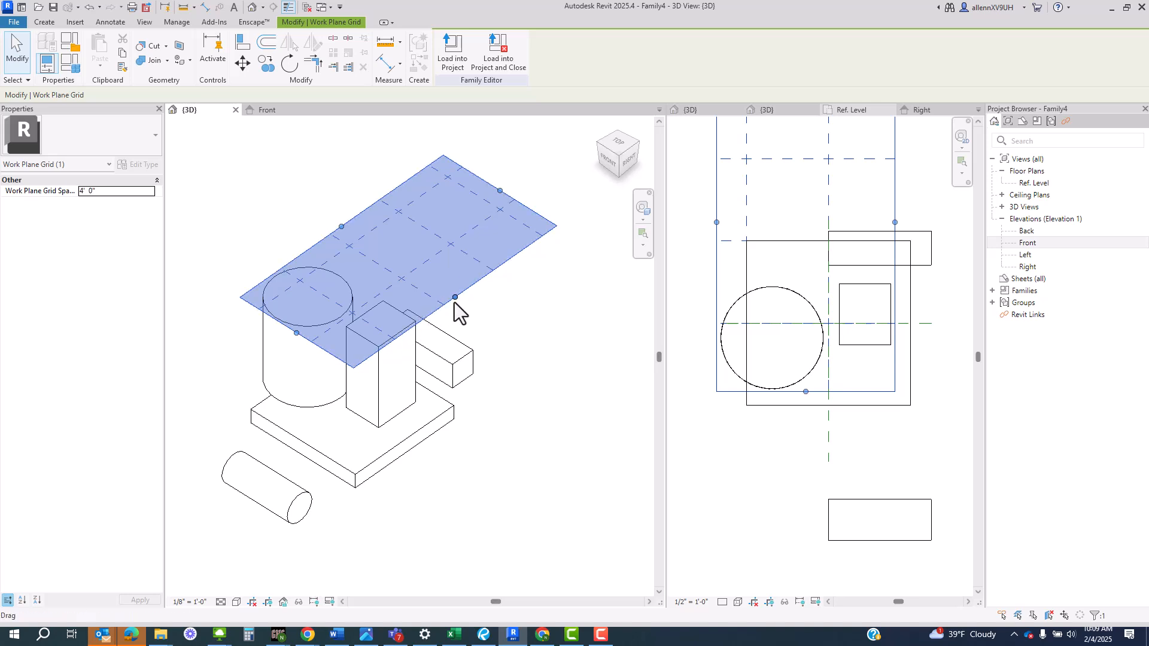
left_click_drag(455, 299, 552, 375)
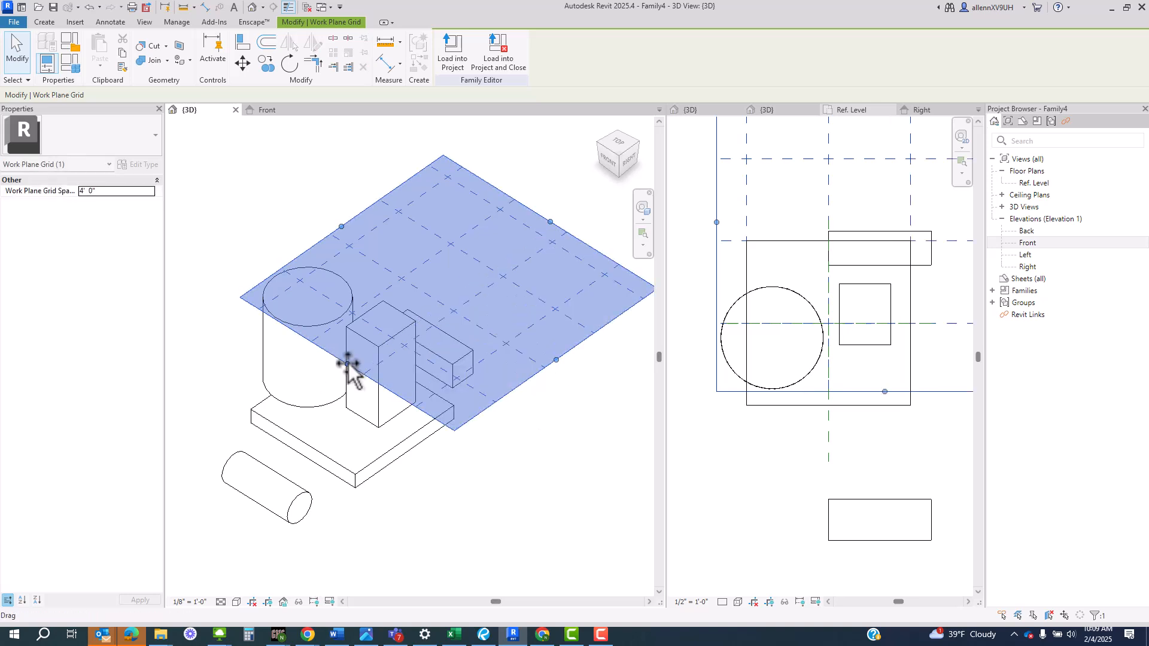
left_click_drag(347, 364, 281, 431)
left_click_drag(299, 257, 225, 236)
scroll(508, 353, "down", 3)
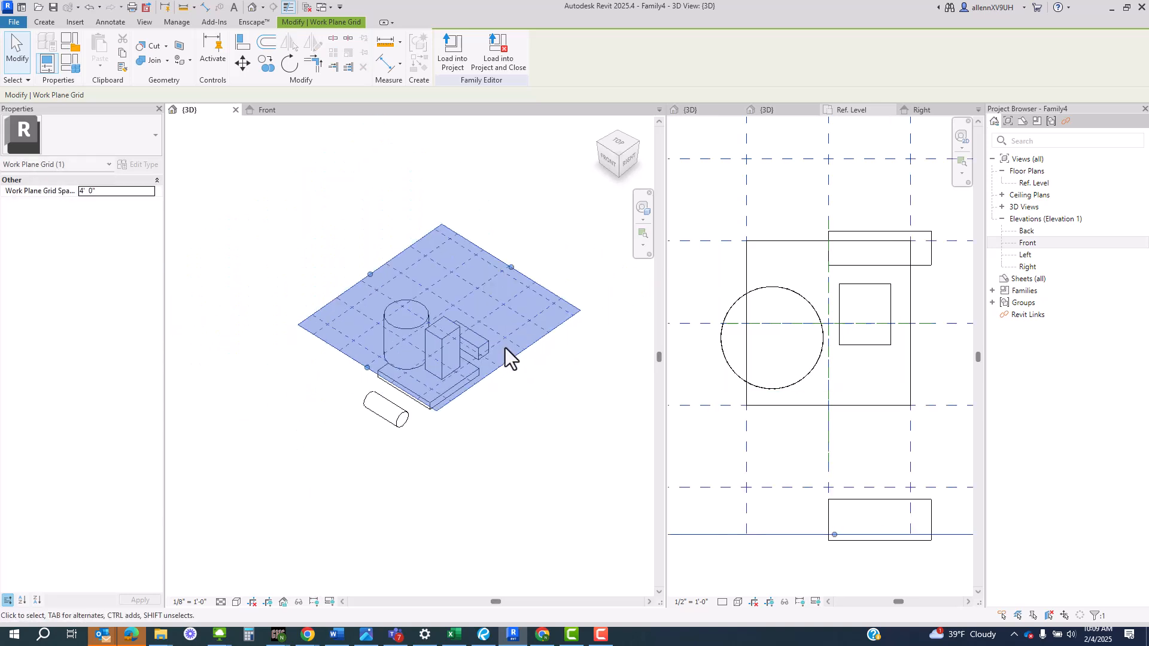
middle_click_drag(509, 353, 474, 365, "shift")
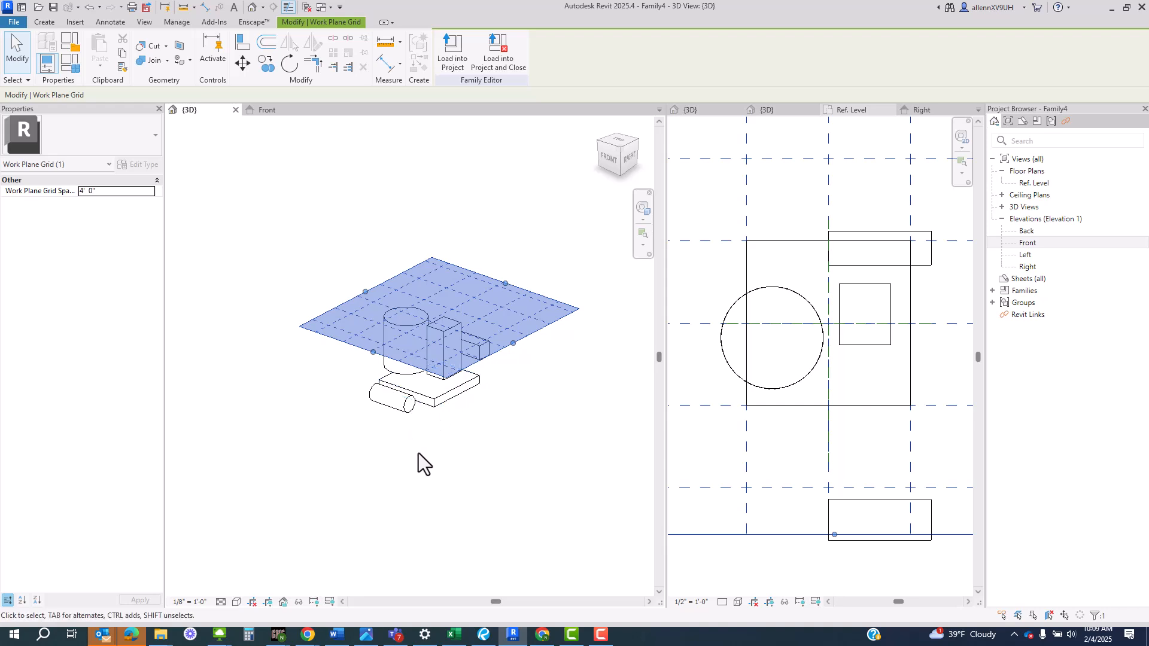
Step: Enlarge the plan view area and make Ref. Level the active view, with the work plane grid deselected
scroll(422, 458, "down", 3)
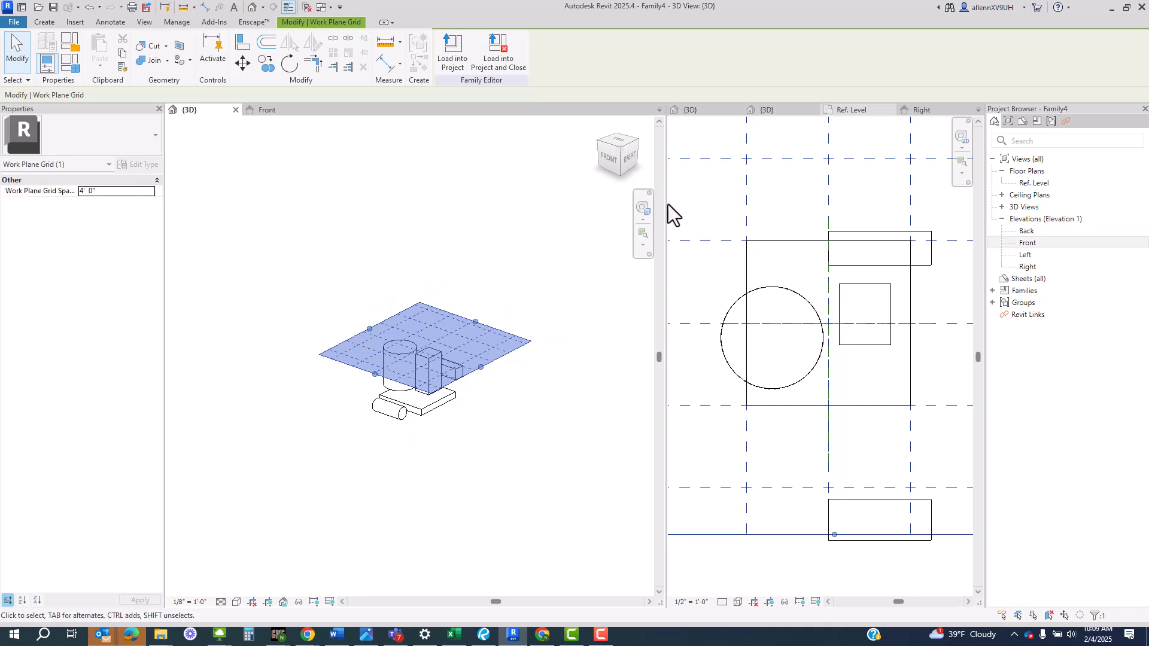
left_click_drag(663, 194, 527, 221)
scroll(730, 322, "down", 3)
left_click(906, 320)
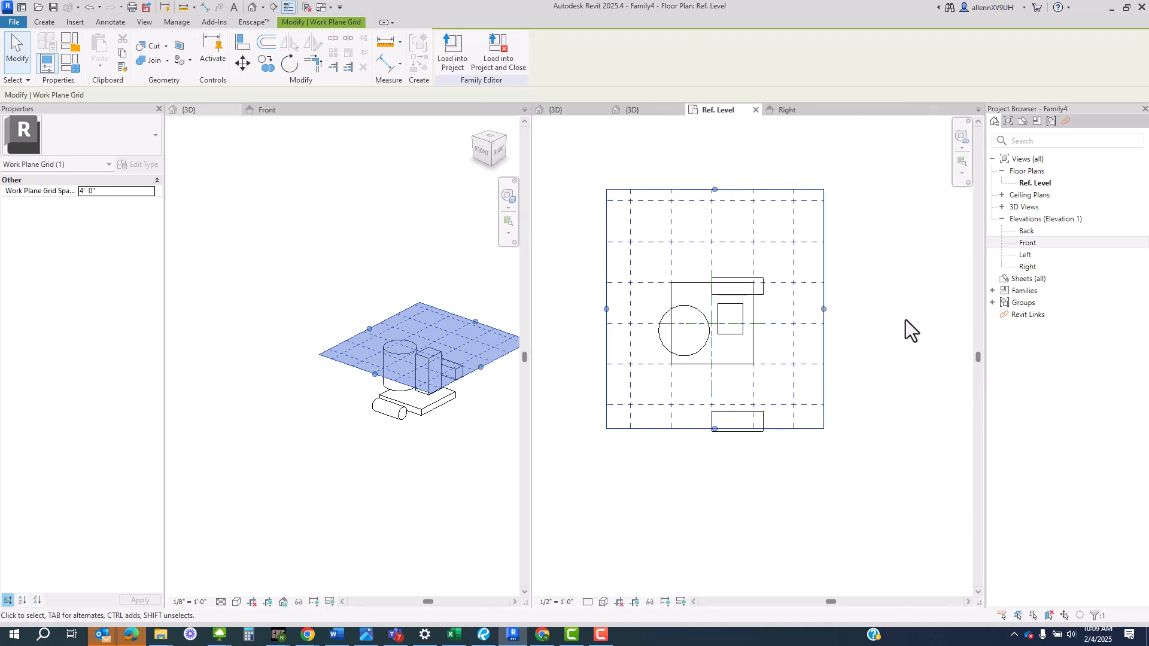
left_click(873, 229)
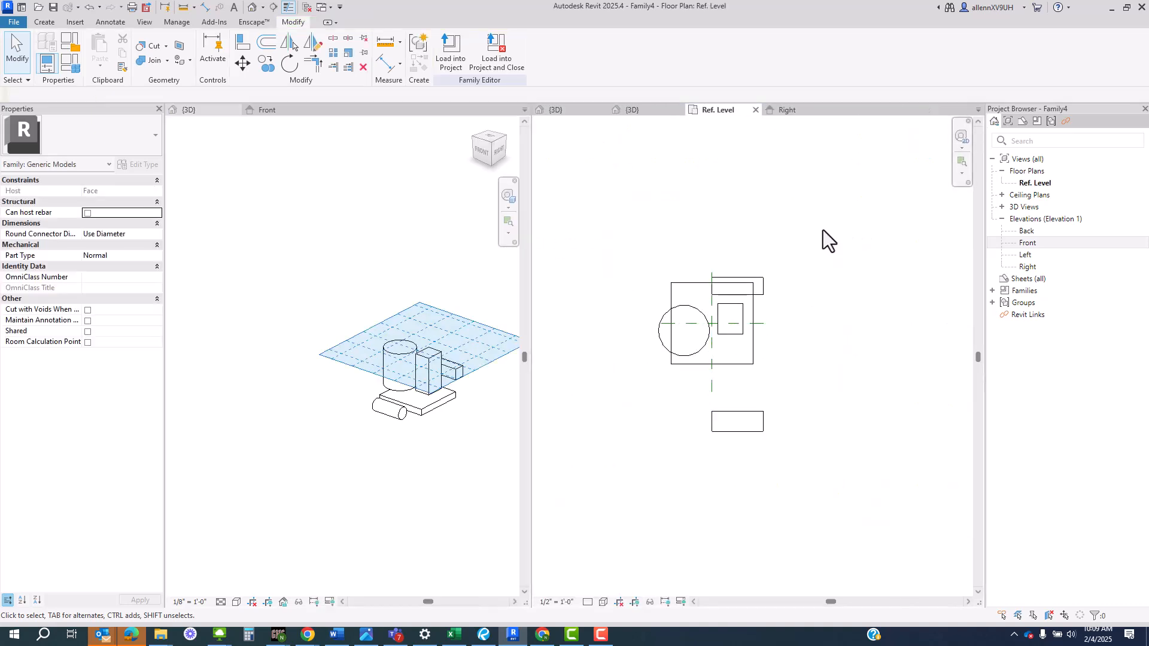
Step: Set the Ref. Level view's work plane by name to Extrusion
left_click(44, 22)
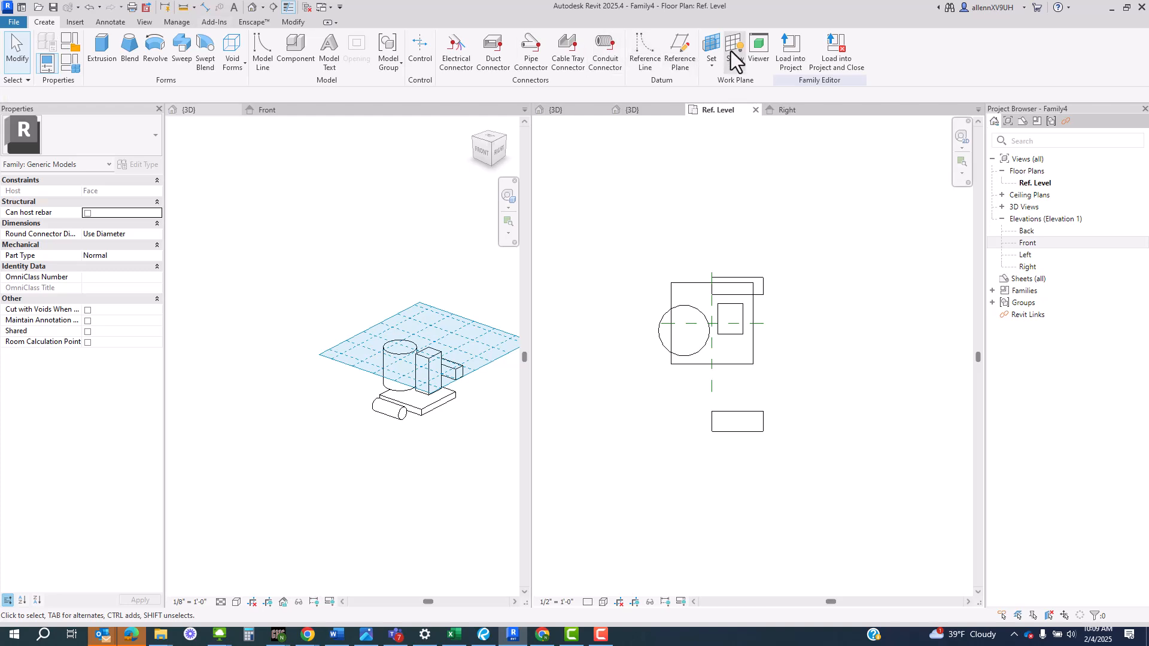
left_click(710, 67)
left_click(733, 91)
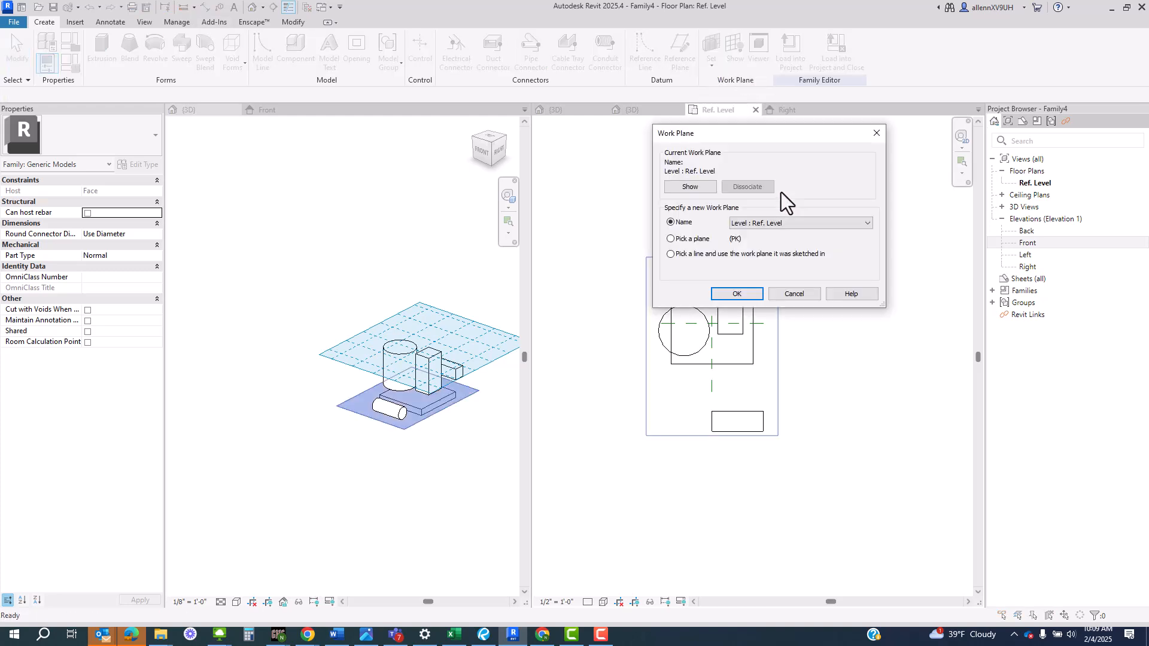
left_click(796, 221)
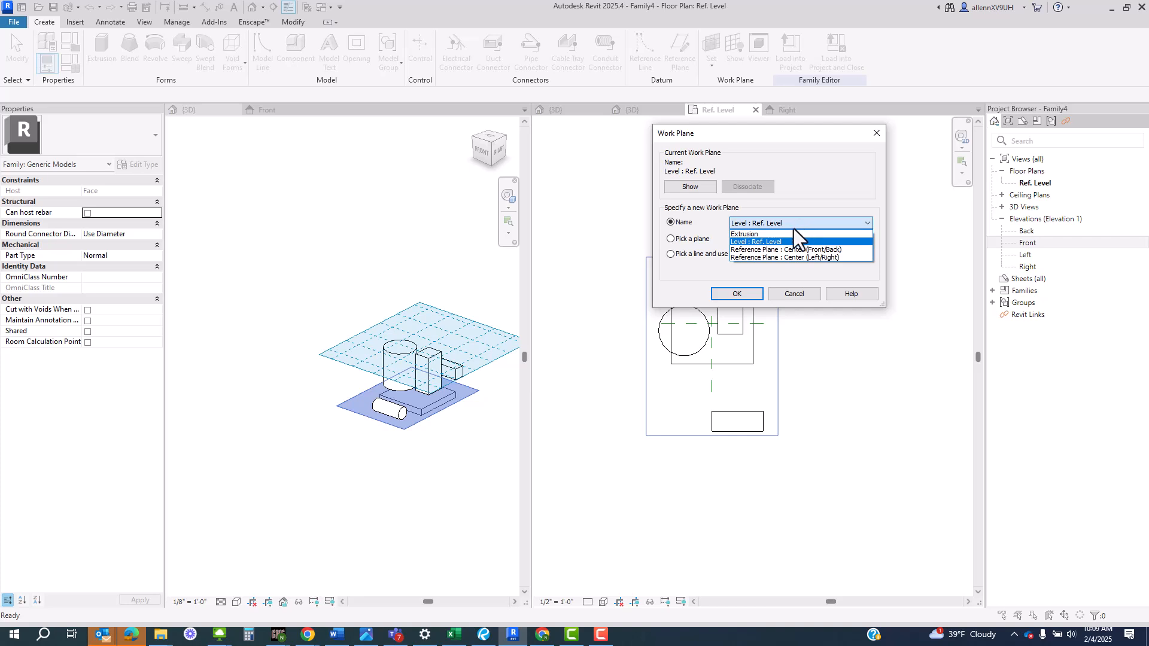
left_click(753, 235)
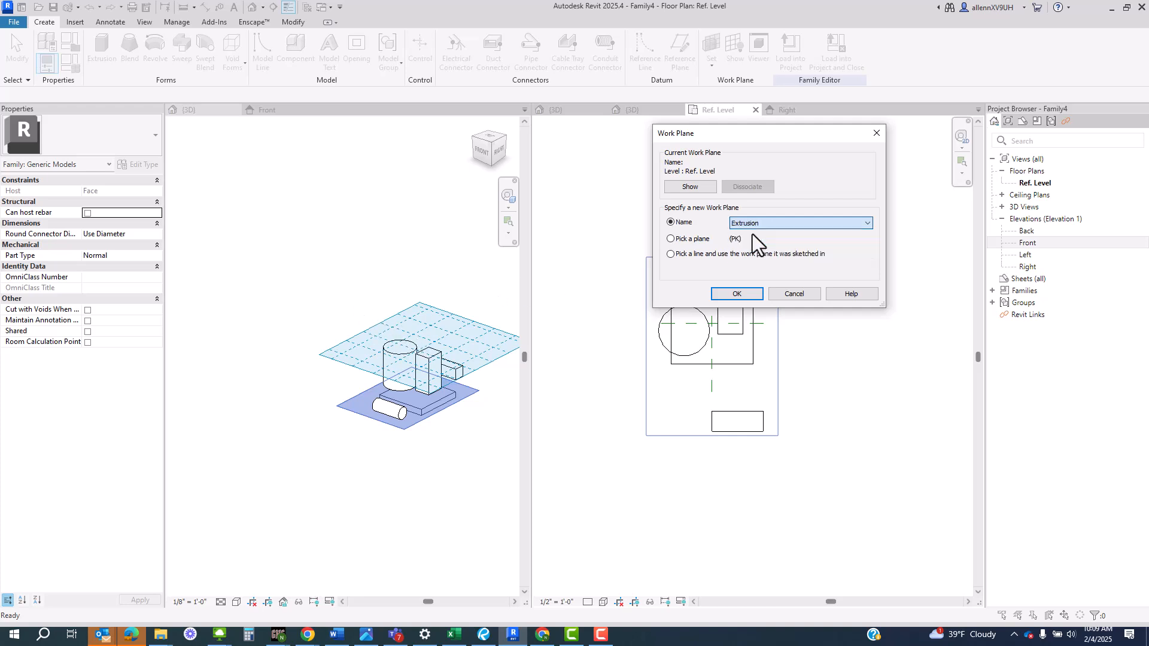
left_click(738, 294)
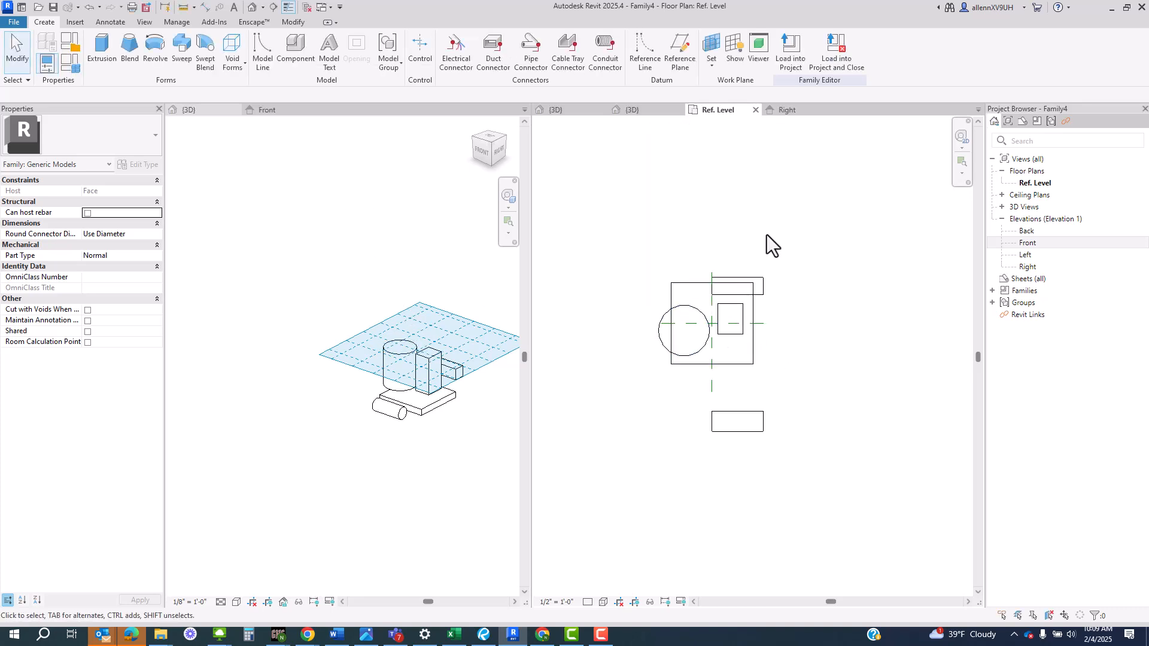
Step: Extrude a circle of about 1' 6" radius to a 5' 0" depth at the front-right corner of the base slab
left_click(98, 49)
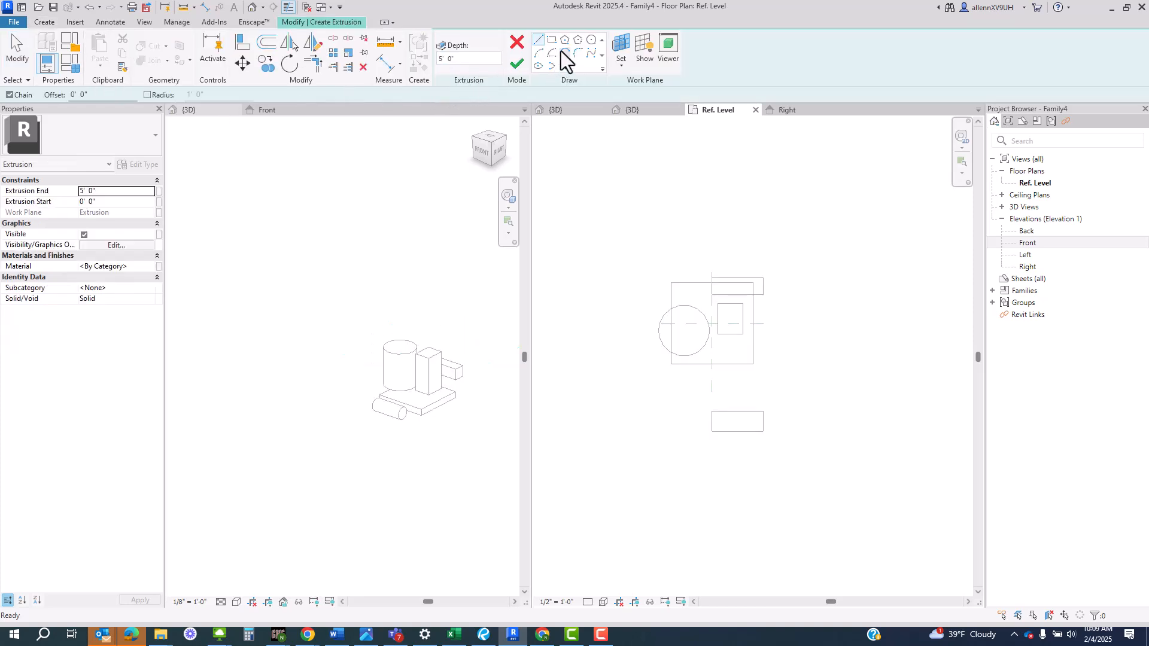
left_click(592, 40)
left_click(769, 356)
left_click(779, 346)
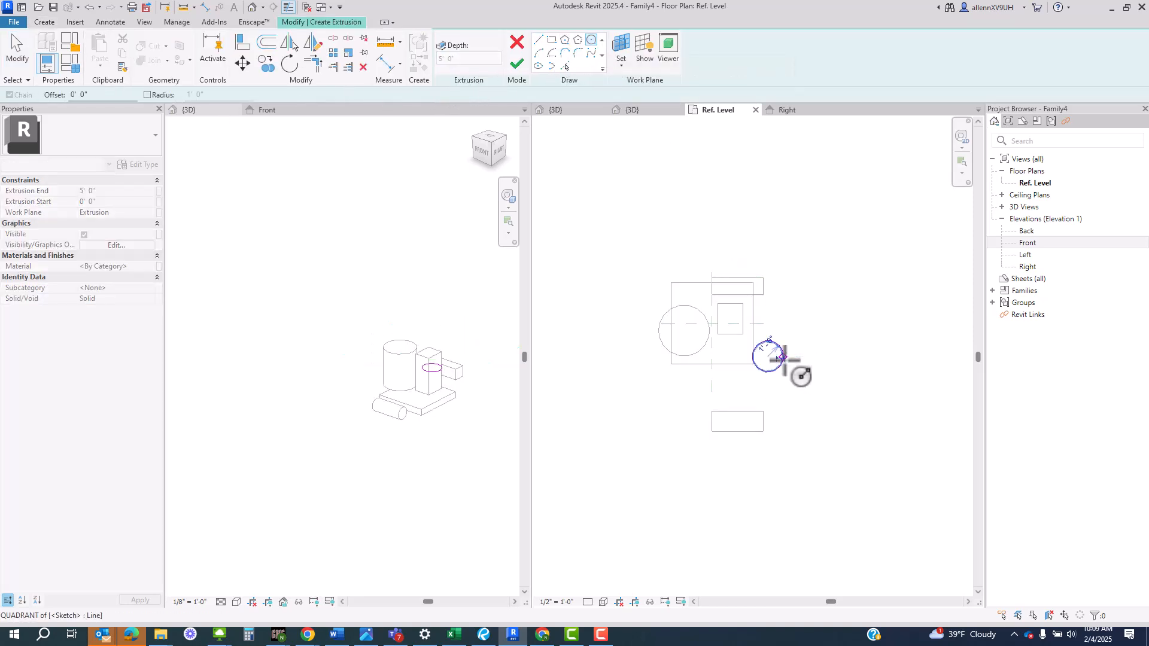
middle_click_drag(441, 397, 440, 363, "shift")
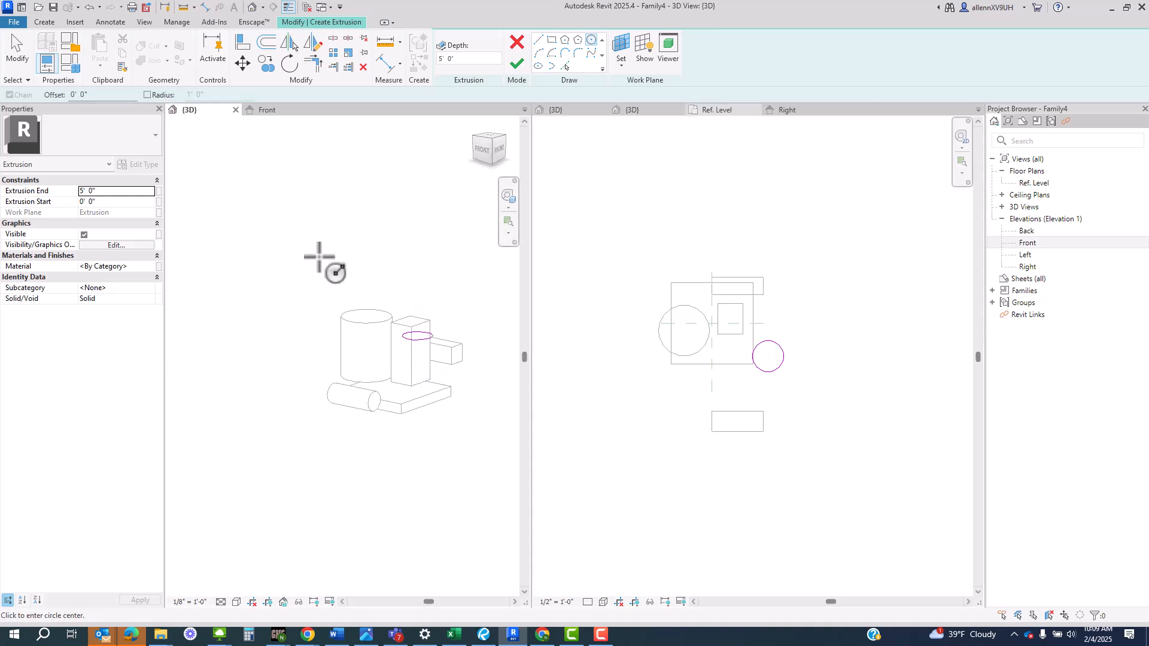
left_click(520, 63)
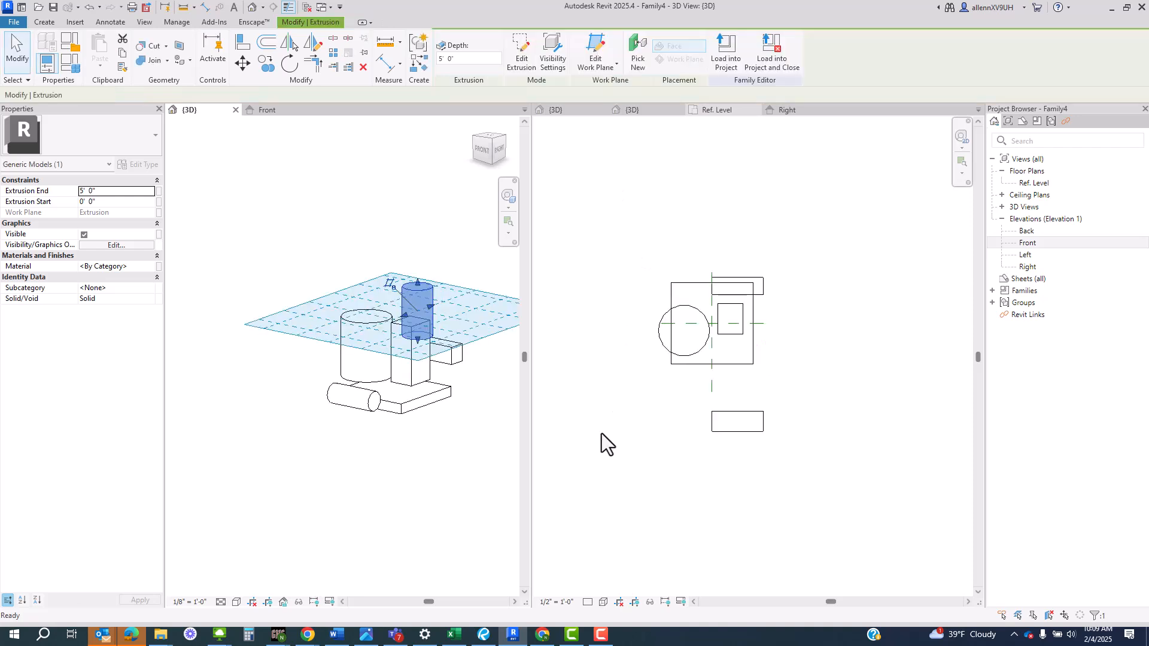
Step: Examine the new small cylinder against the raised work plane in the 3D view from several angles
left_click(612, 230)
left_click(441, 425)
scroll(441, 425, "down", 1)
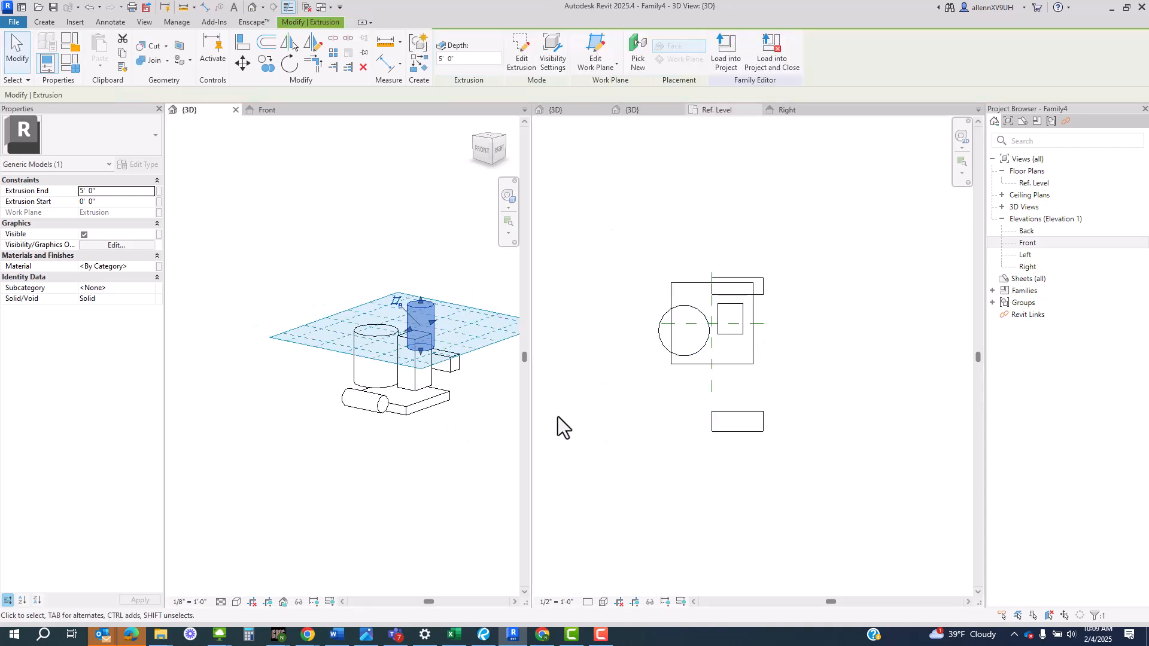
left_click(575, 410)
scroll(724, 349, "up", 2)
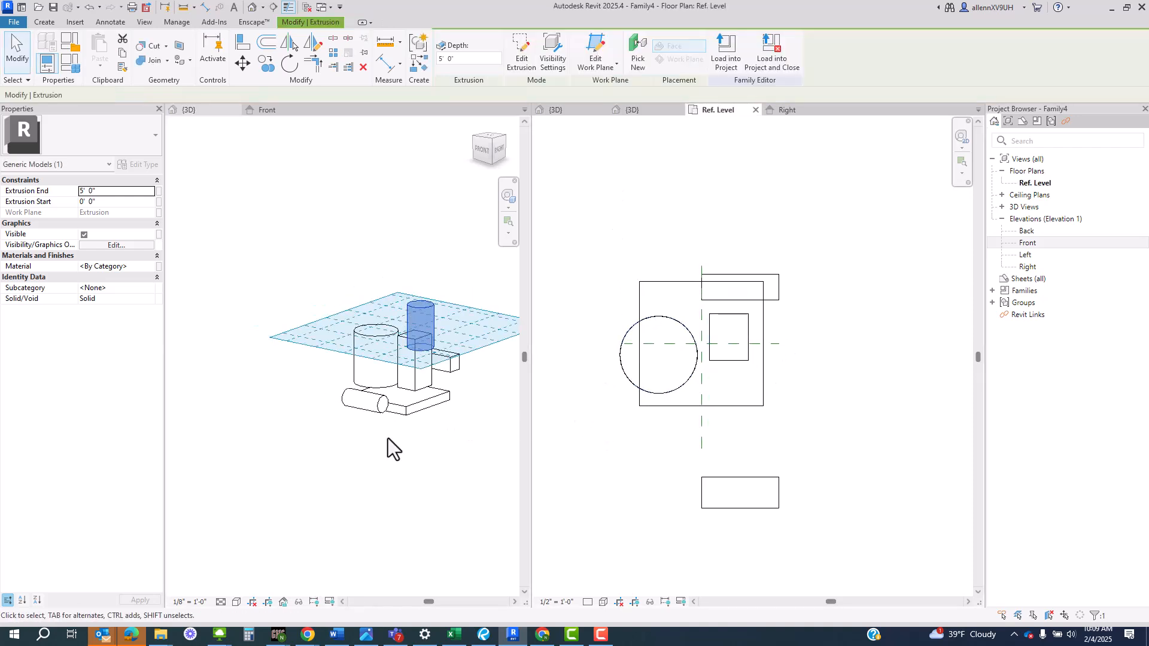
left_click(422, 462)
middle_click_drag(429, 449, 501, 425, "shift")
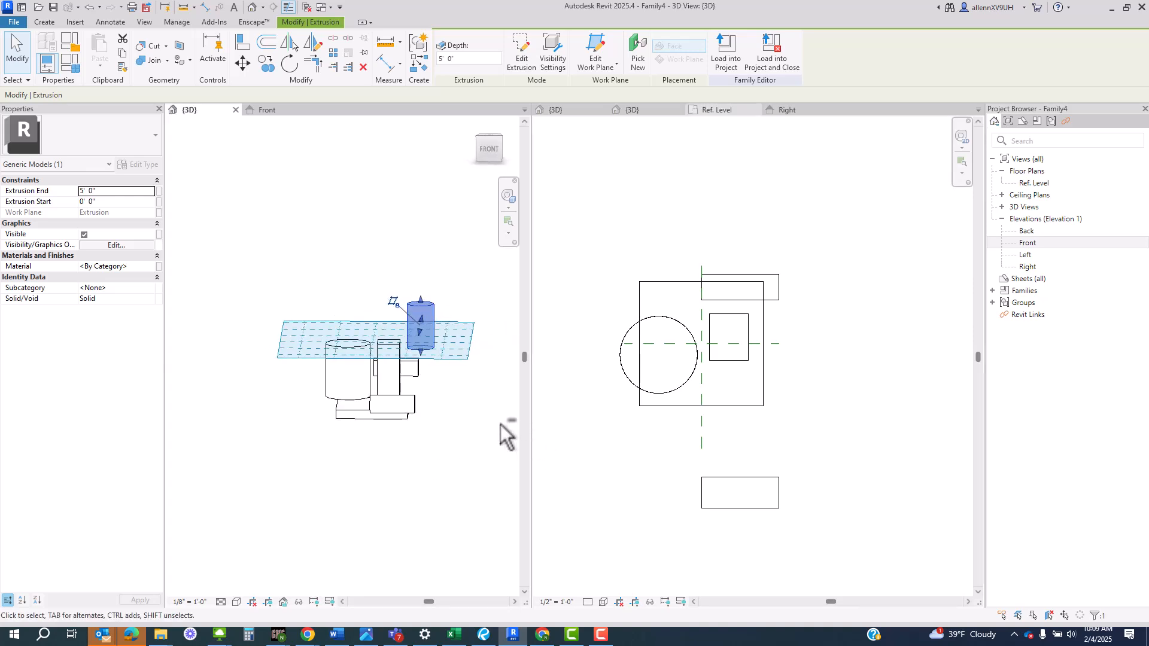
middle_click_drag(370, 333, 439, 397, "shift")
middle_click_drag(447, 466, 429, 495, "shift")
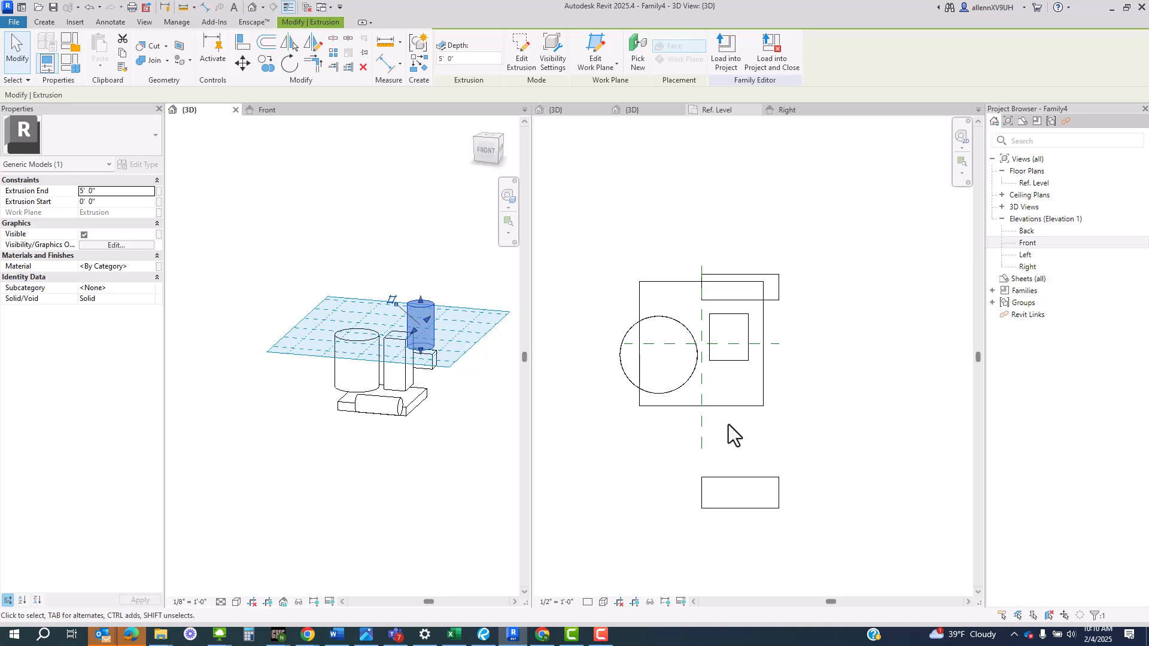
Step: Select the vertical and horizontal reference planes in Ref. Level one after the other to check their names
left_click(698, 449)
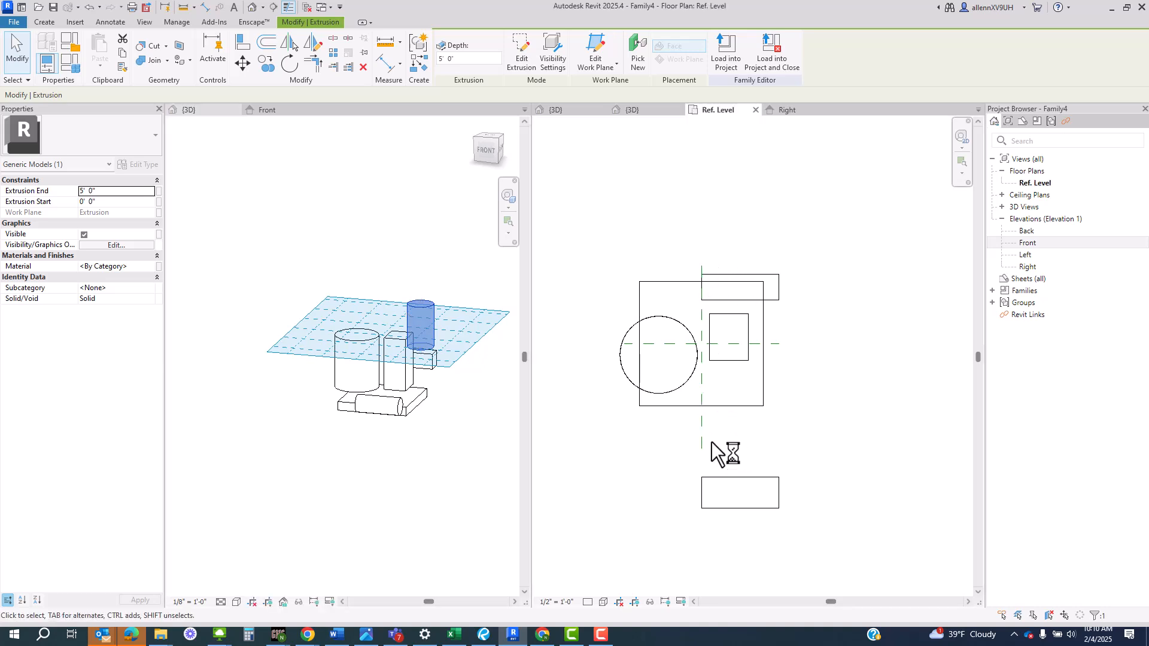
left_click(703, 437)
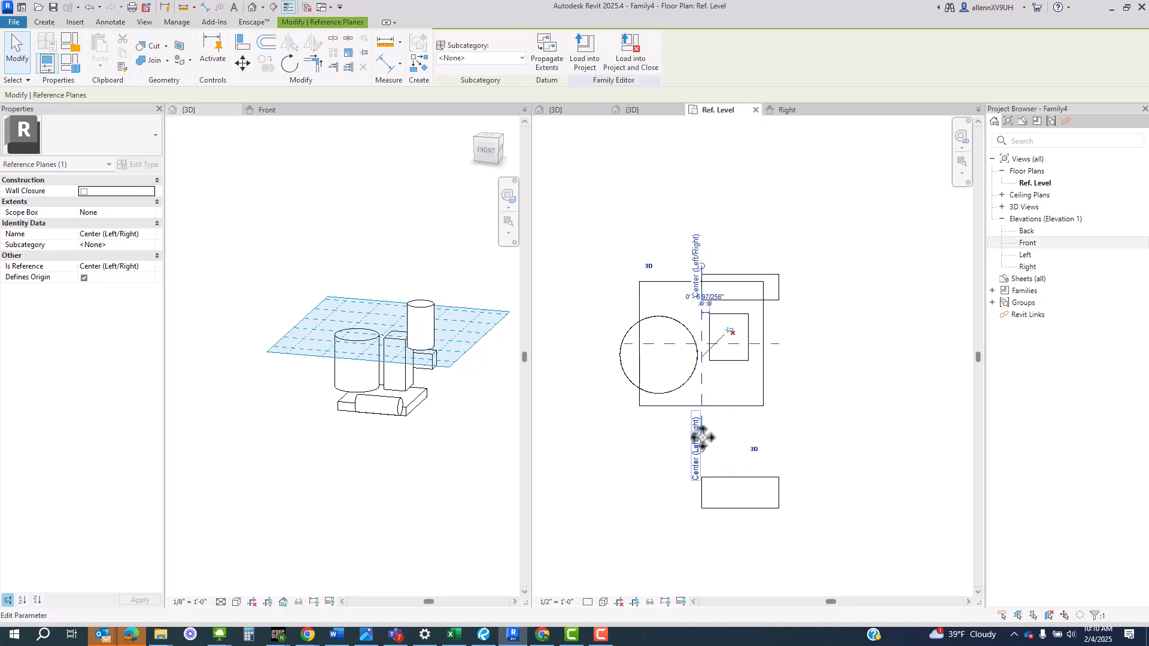
left_click(777, 347)
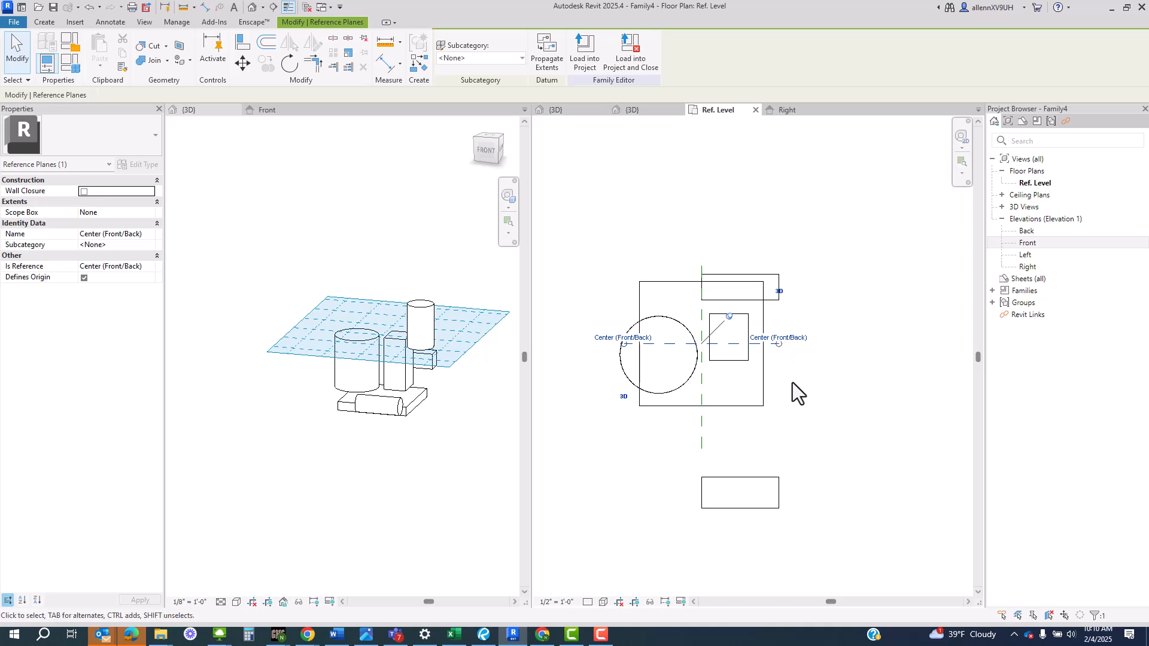
Step: Draw a horizontal reference plane above the highest cylinder in the Right elevation
double_click(1028, 267)
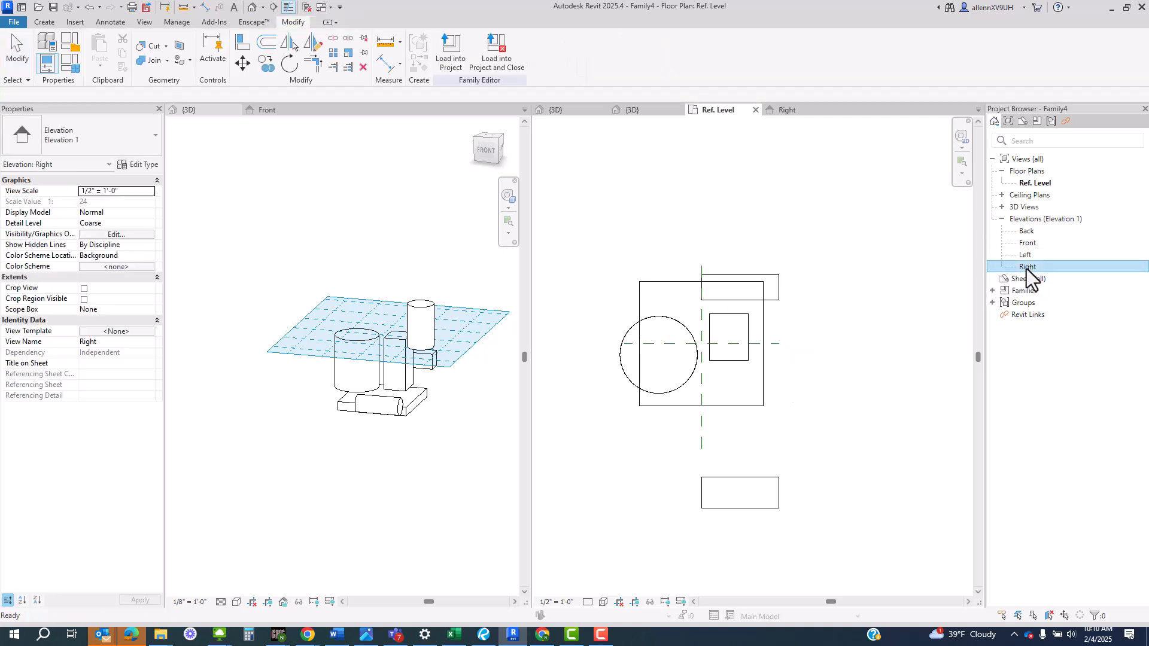
middle_click_drag(787, 304, 783, 311)
left_click(741, 264)
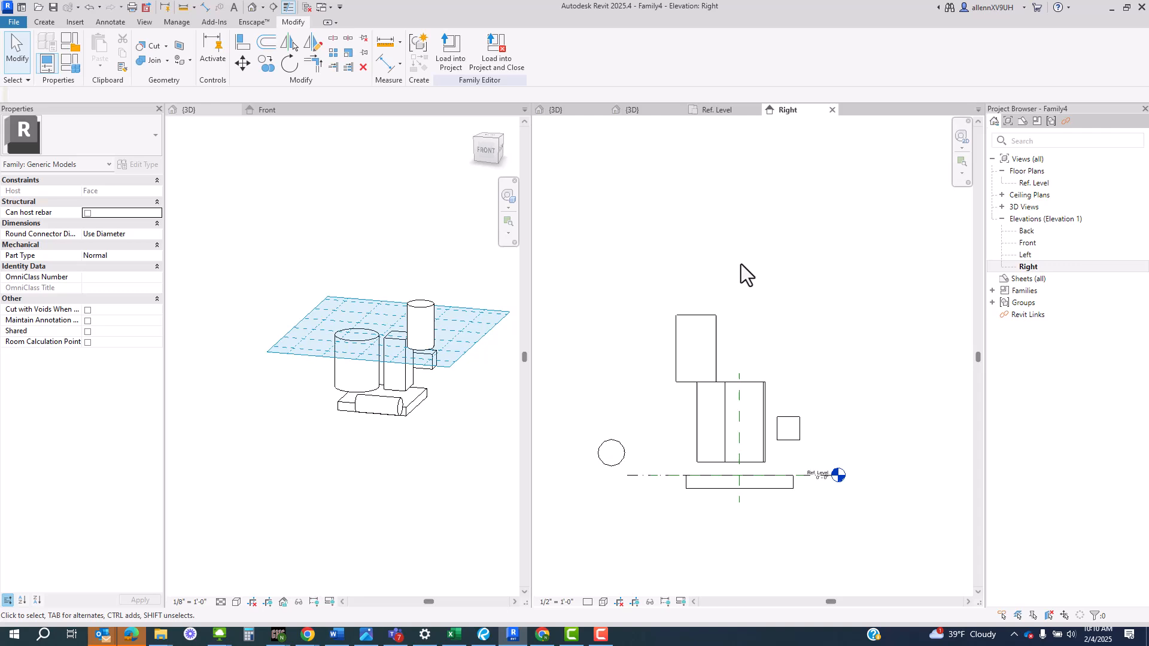
left_click(43, 23)
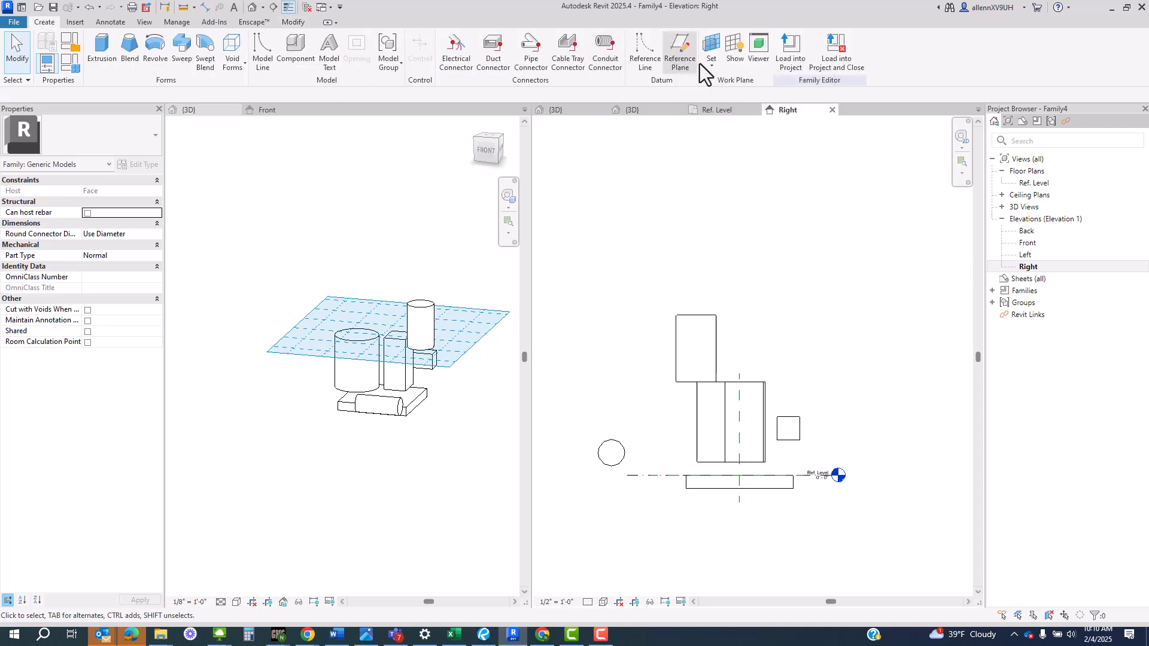
left_click(677, 67)
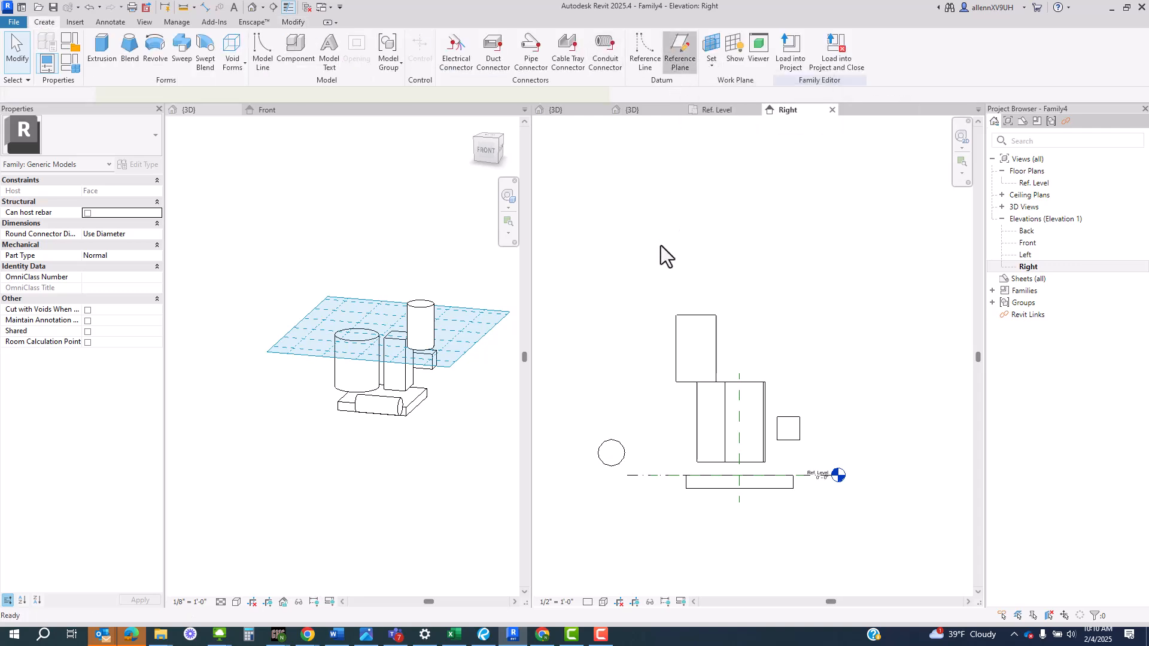
left_click(621, 293)
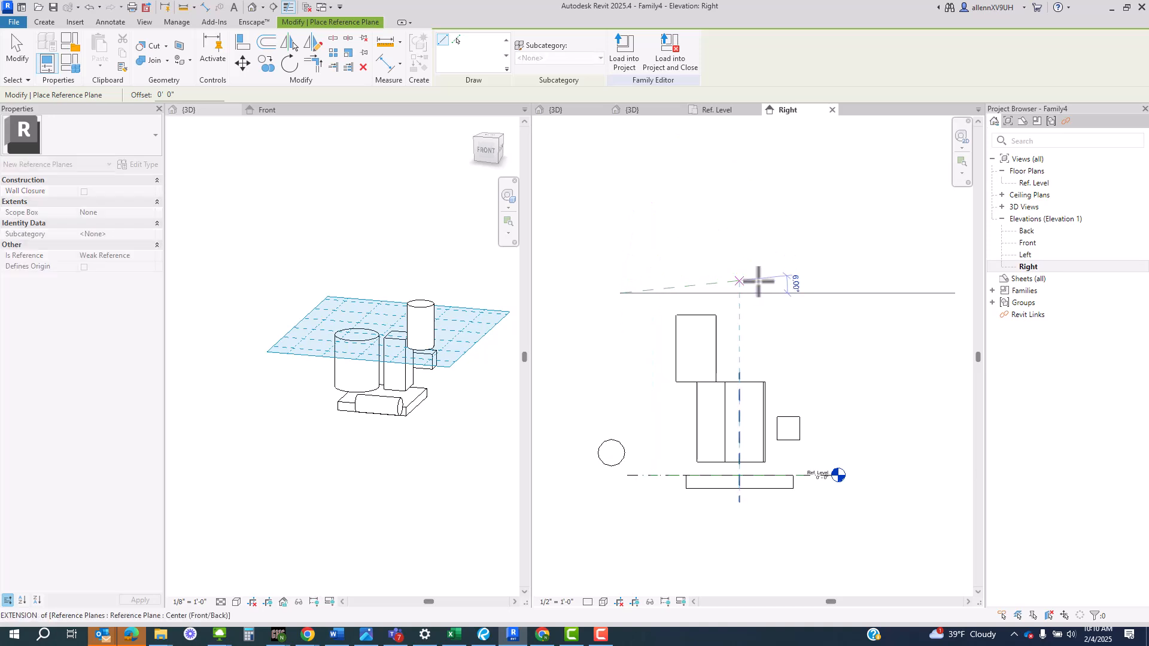
left_click(818, 287)
key("Escape")
key("Escape")
scroll(781, 295, "up", 1)
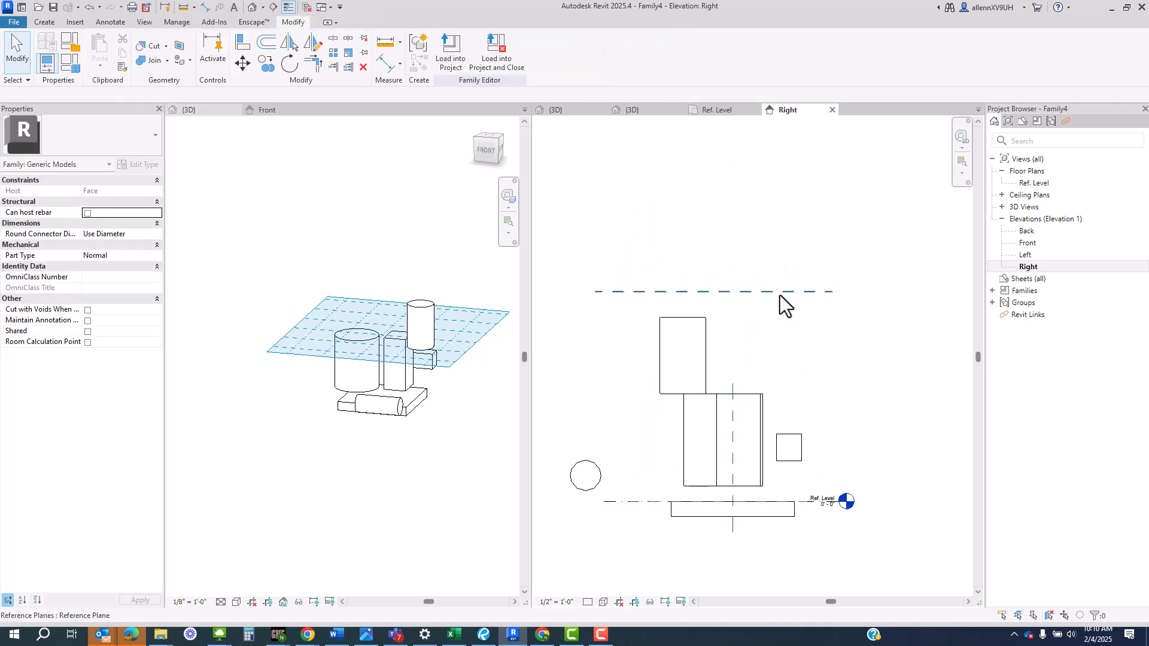
Step: Name the new horizontal reference plane "Way up High"
left_click(780, 293)
scroll(804, 299, "up", 2)
scroll(760, 330, "down", 2)
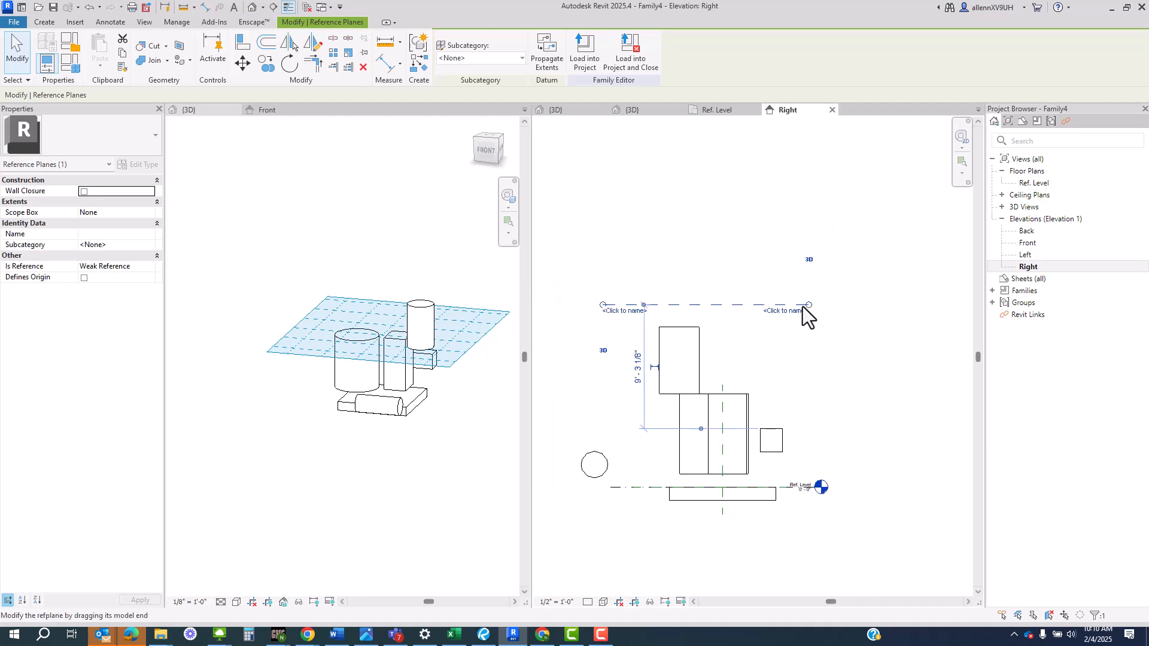
left_click(785, 312)
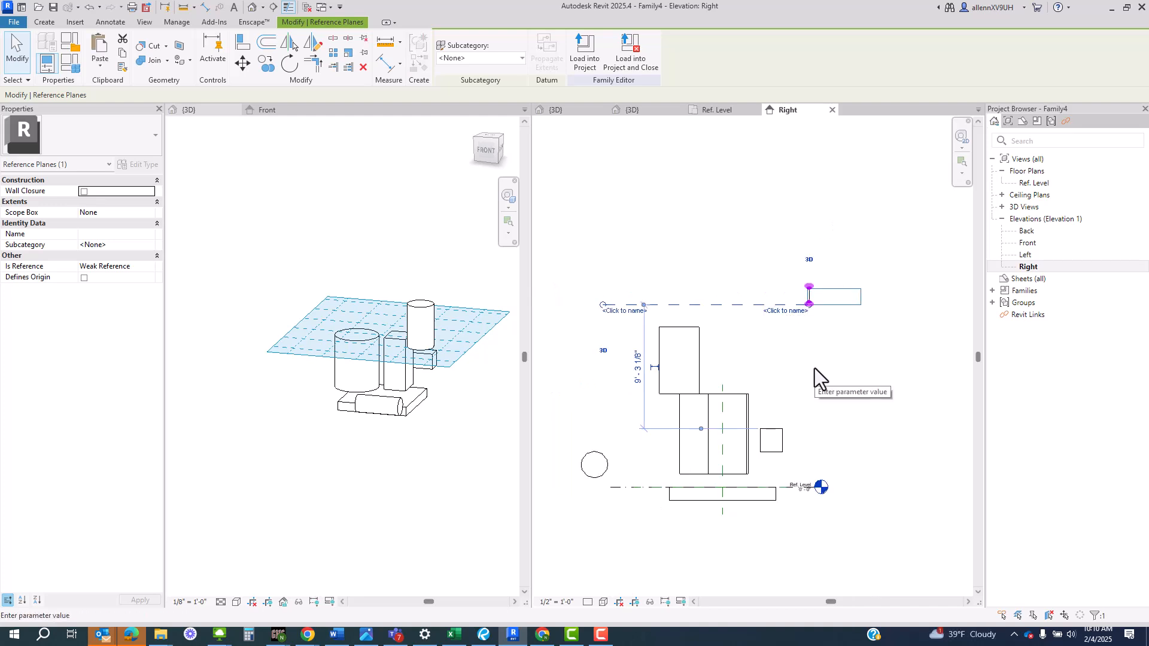
type("Way up H")
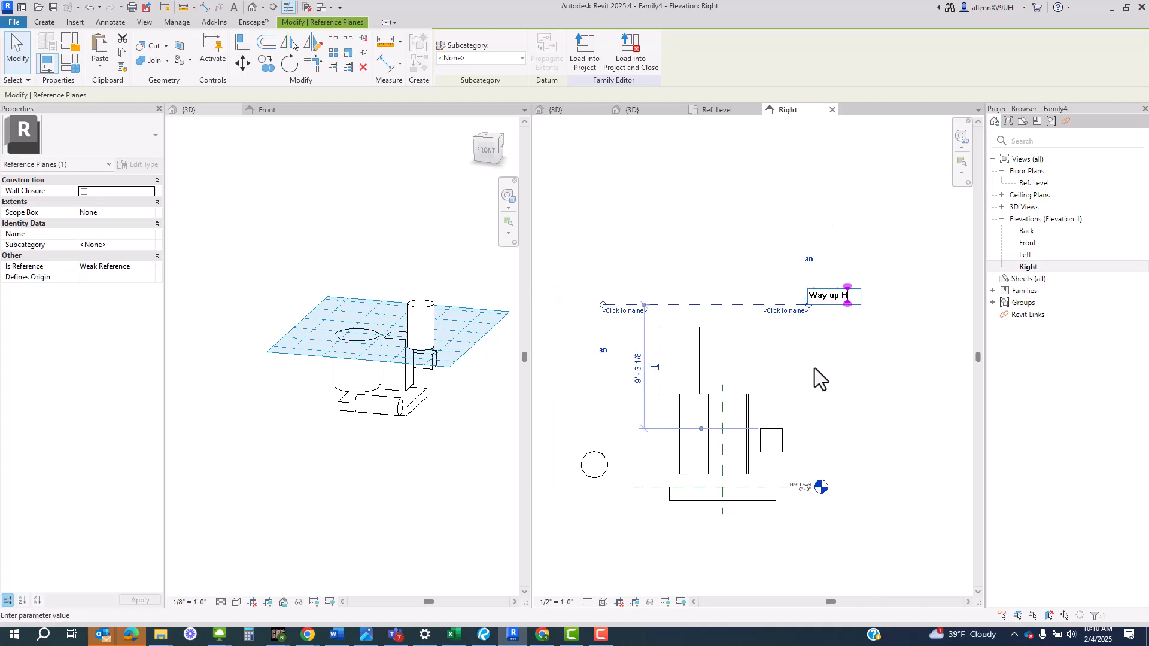
type("igh")
key("Return")
left_click(909, 285)
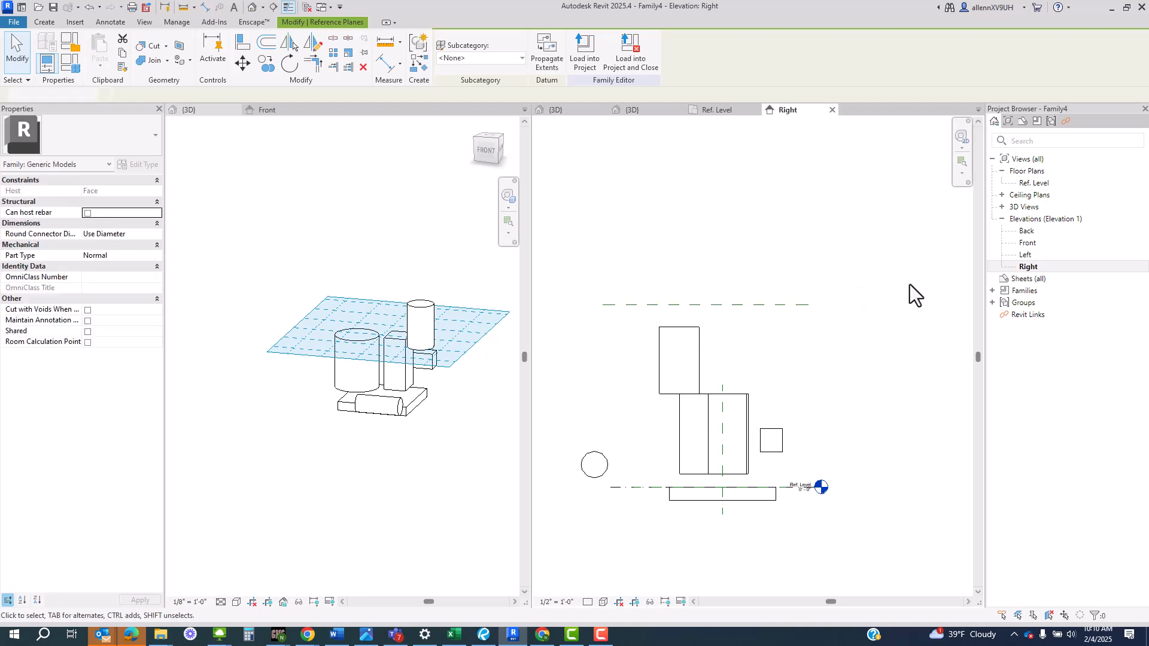
scroll(605, 271, "down", 1)
Step: Set the 3D view's work plane by name to Reference Plane : Way up High and check its position above the extrusions
left_click(476, 360)
middle_click_drag(469, 461, 411, 436)
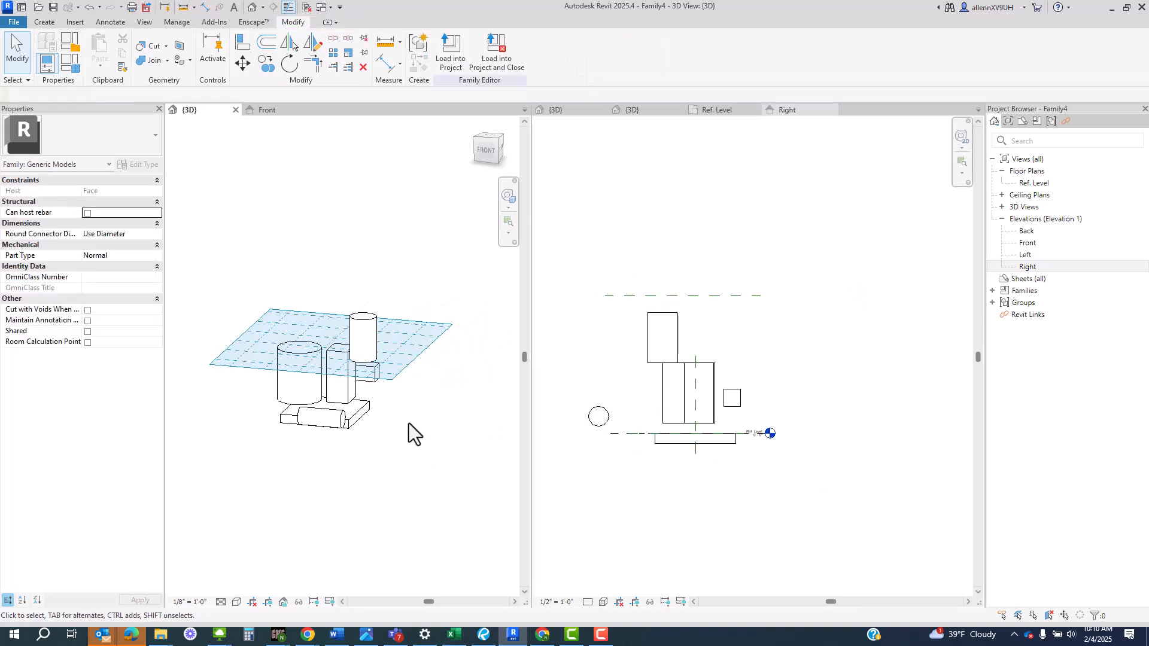
left_click(45, 22)
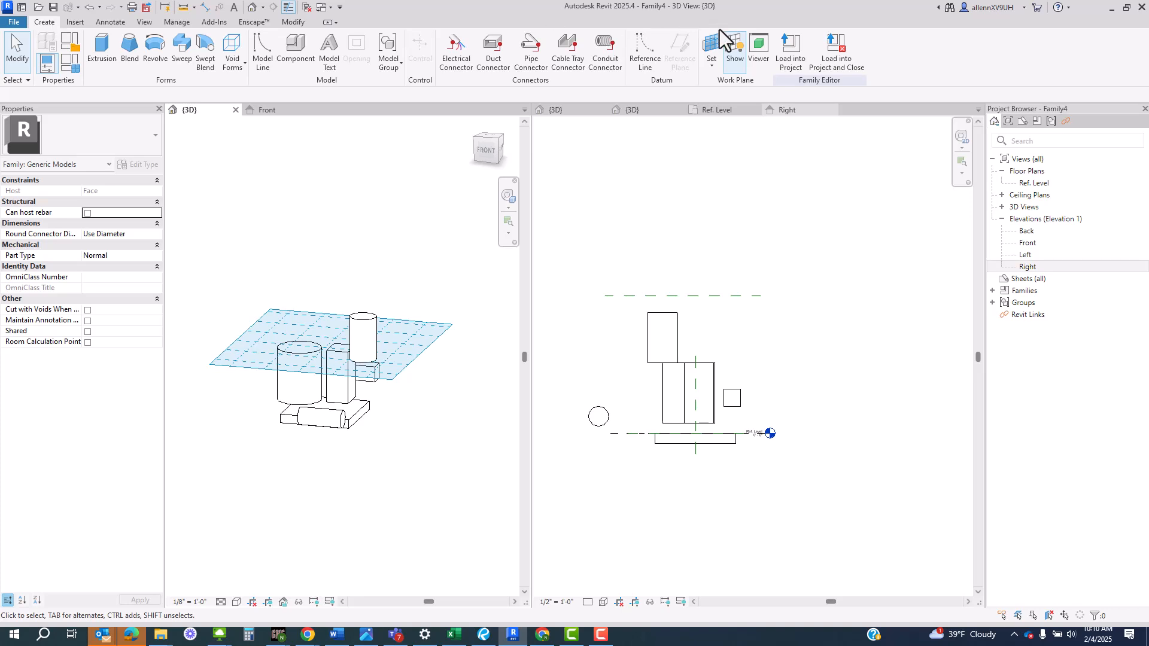
left_click(710, 66)
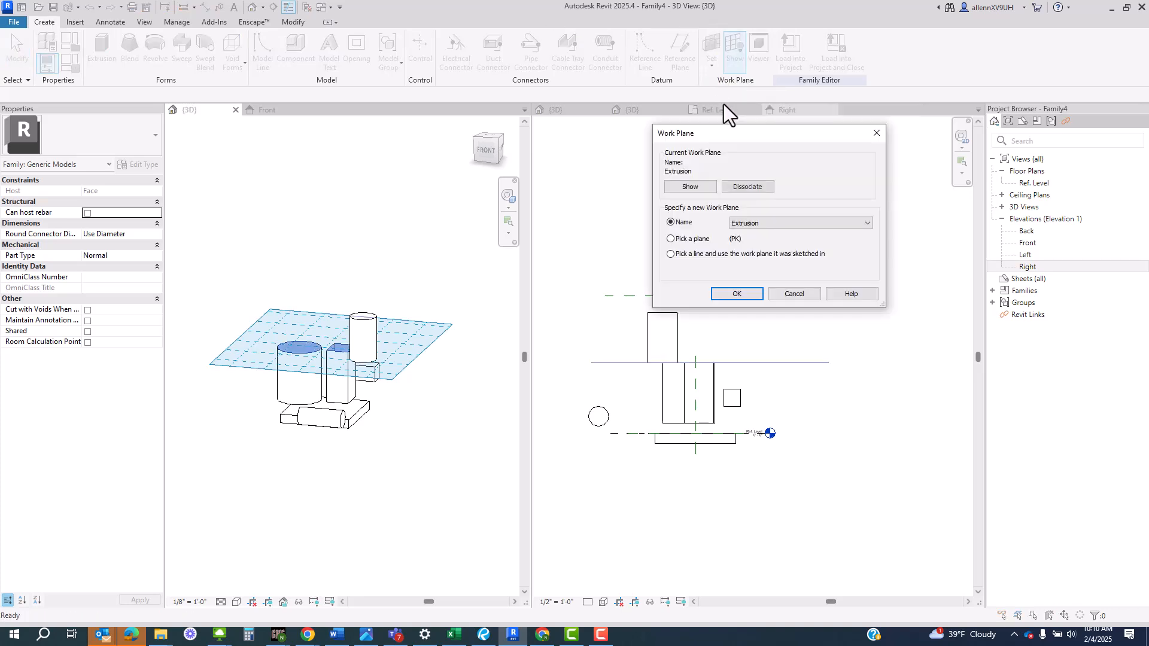
left_click(757, 223)
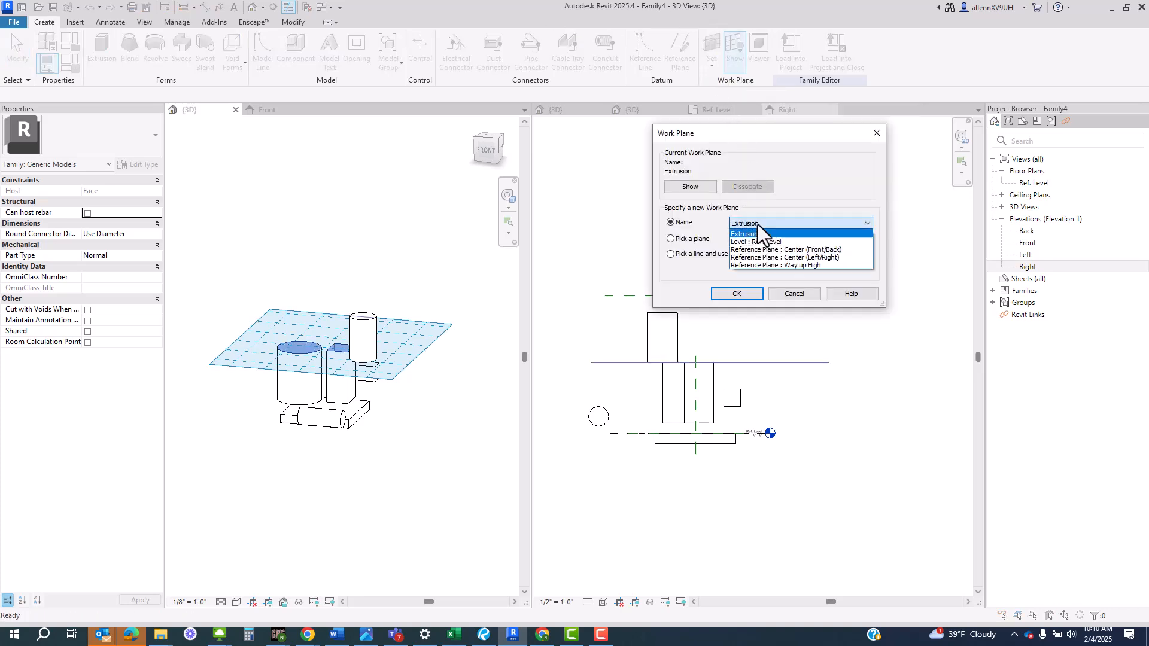
left_click(780, 265)
left_click(744, 299)
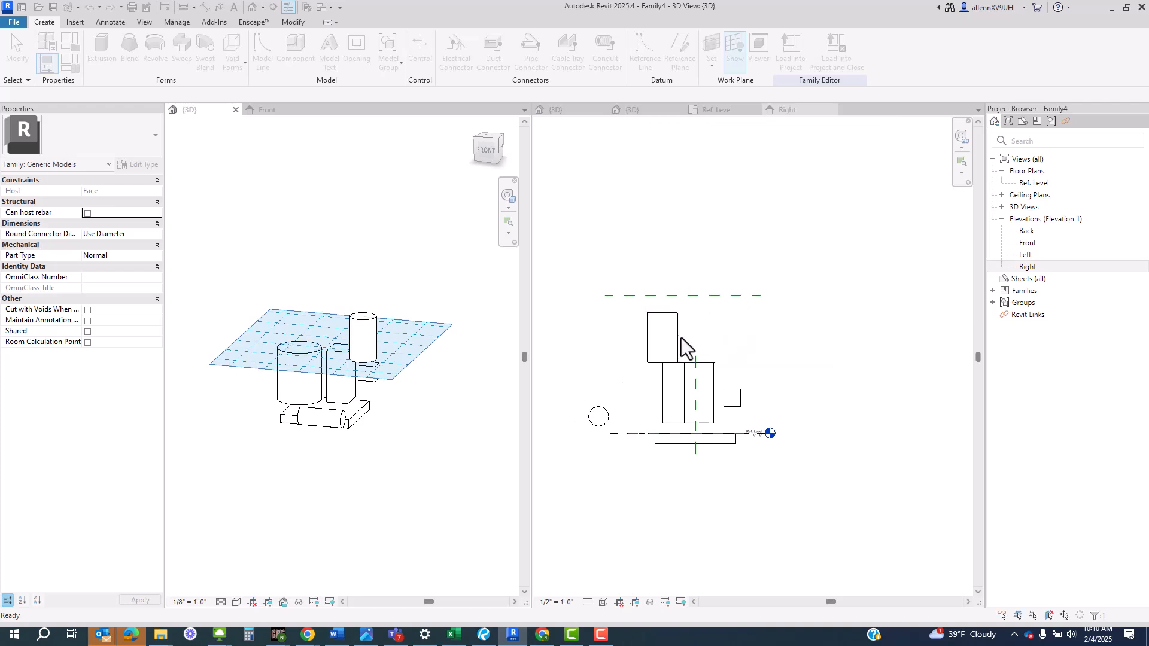
middle_click_drag(448, 450, 443, 408, "shift")
middle_click_drag(436, 408, 425, 444, "shift")
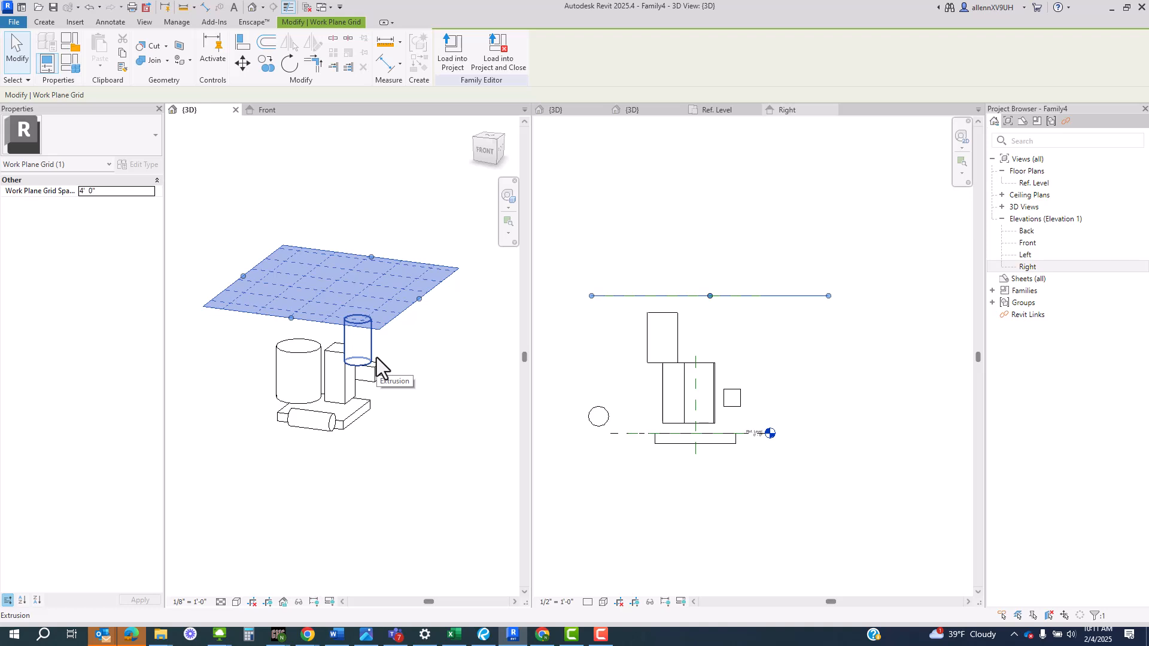
Step: Select the cylinder-and-box extrusion, the small side box and the horizontal cylinder in turn to compare their properties
key("Escape")
key("F10")
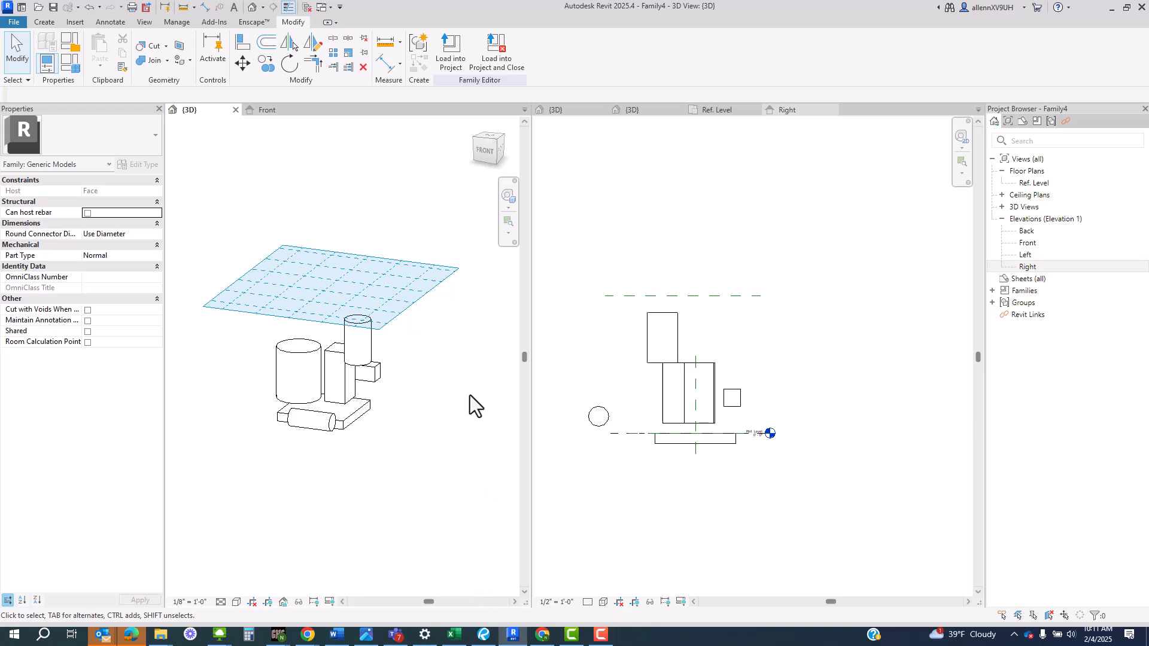
left_click(332, 373)
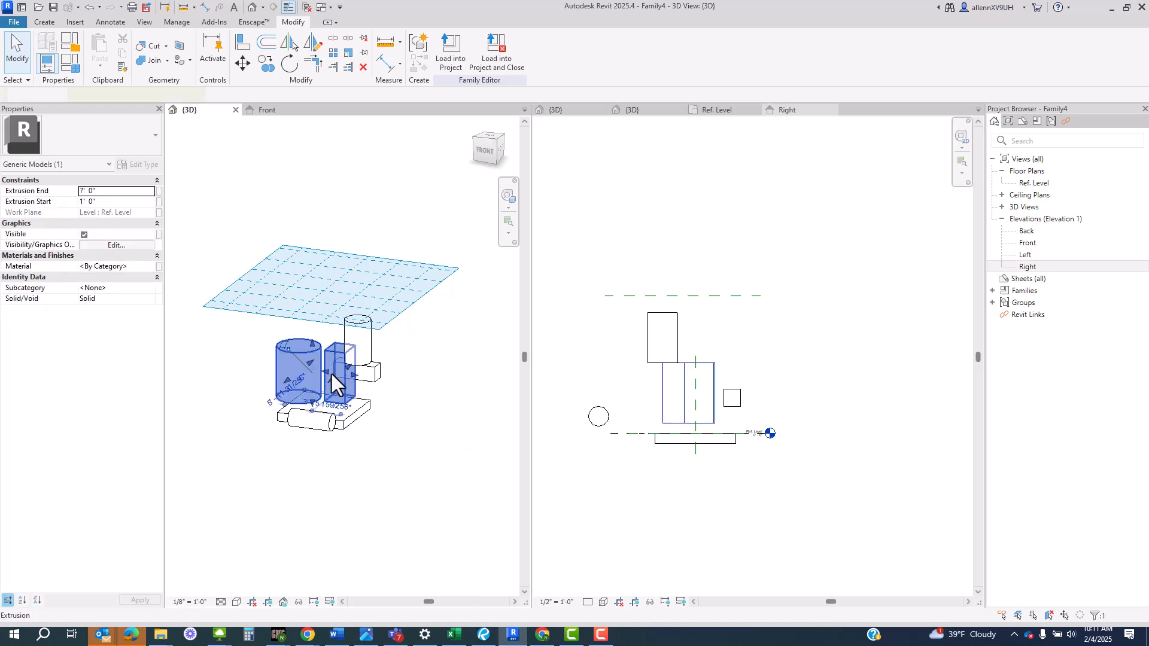
left_click(368, 353)
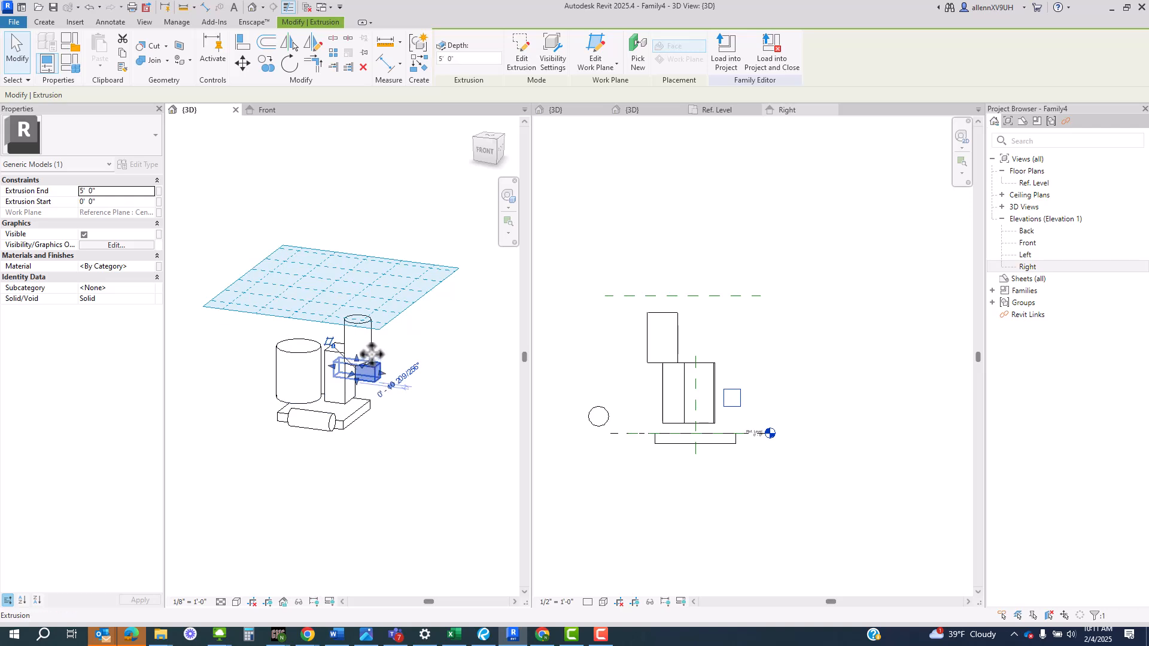
left_click(311, 421)
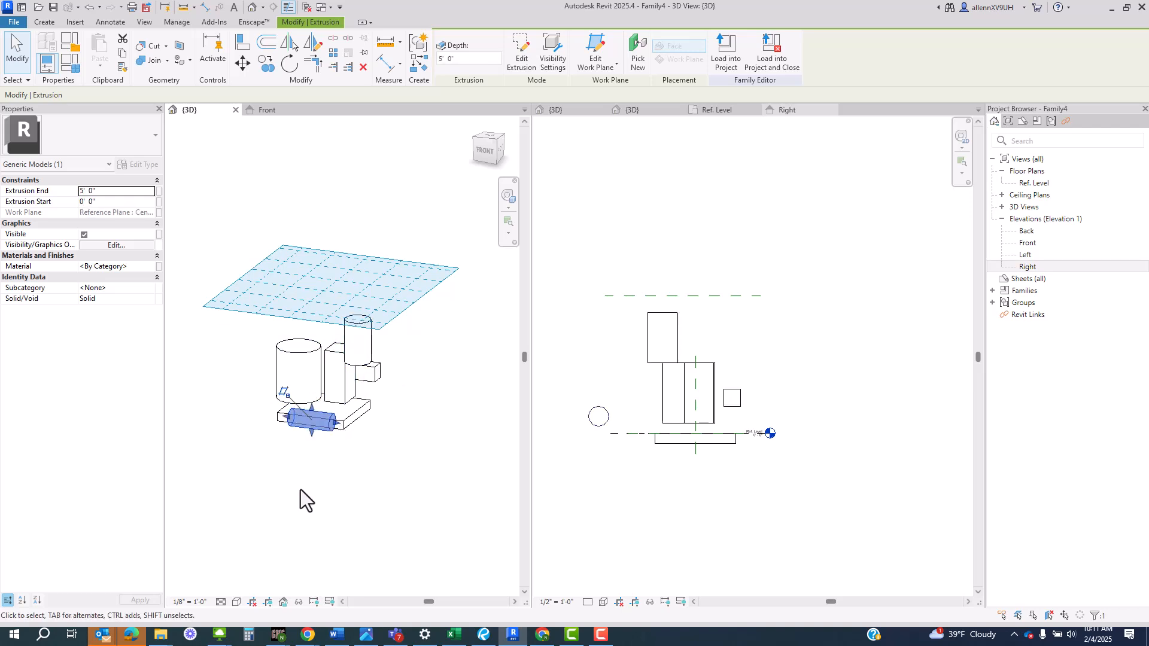
mouse_move(303, 500)
middle_mouse_down("shift")
mouse_move(351, 521)
mouse_move(309, 509)
middle_mouse_up("shift")
Step: Edit the cylinder-and-box extrusion's sketch on Ref. Level, adding two rectangles behind the base slab, one about 2' 5" by 3' 4"
left_click(299, 362)
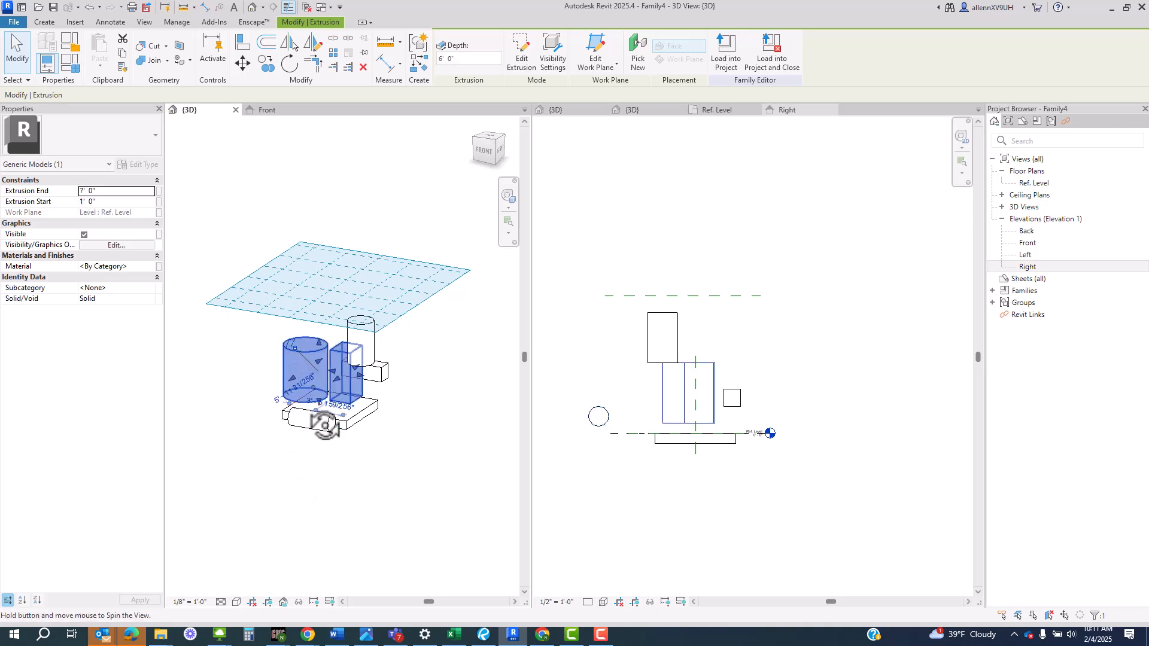
middle_click_drag(323, 427, 314, 368, "shift")
scroll(312, 362, "up", 2)
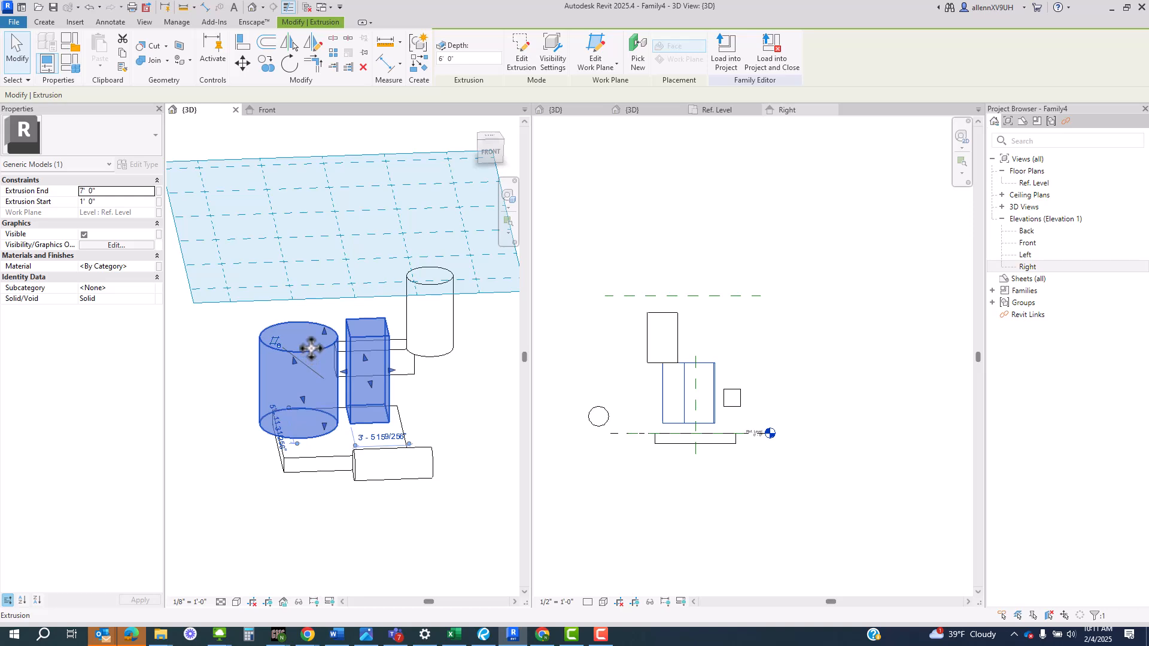
left_click(519, 60)
mouse_move(470, 230)
middle_mouse_down("shift")
mouse_move(321, 441)
mouse_move(372, 480)
mouse_move(373, 546)
mouse_move(316, 390)
middle_mouse_up("shift")
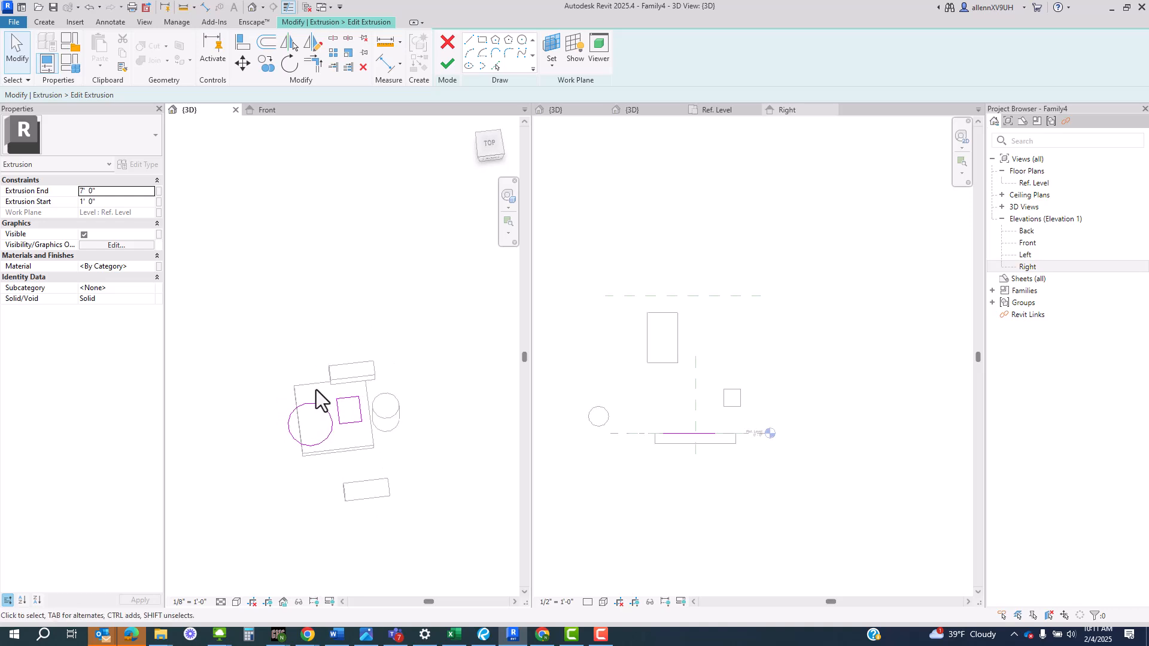
scroll(343, 436, "up", 2)
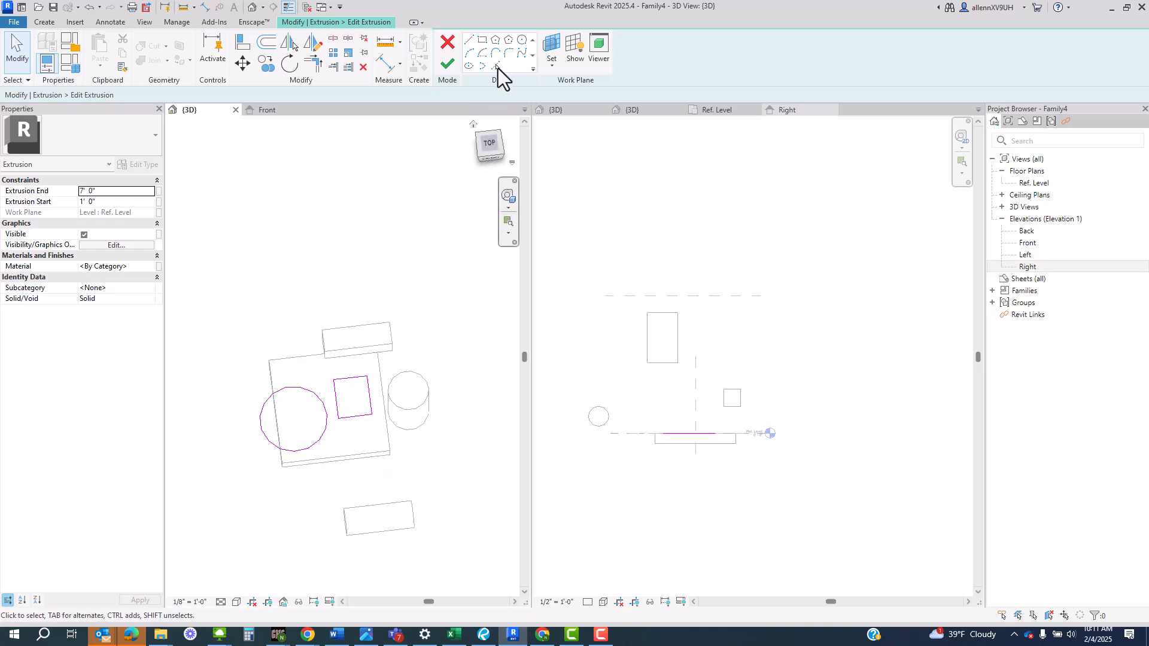
left_click(482, 41)
scroll(384, 449, "down", 1)
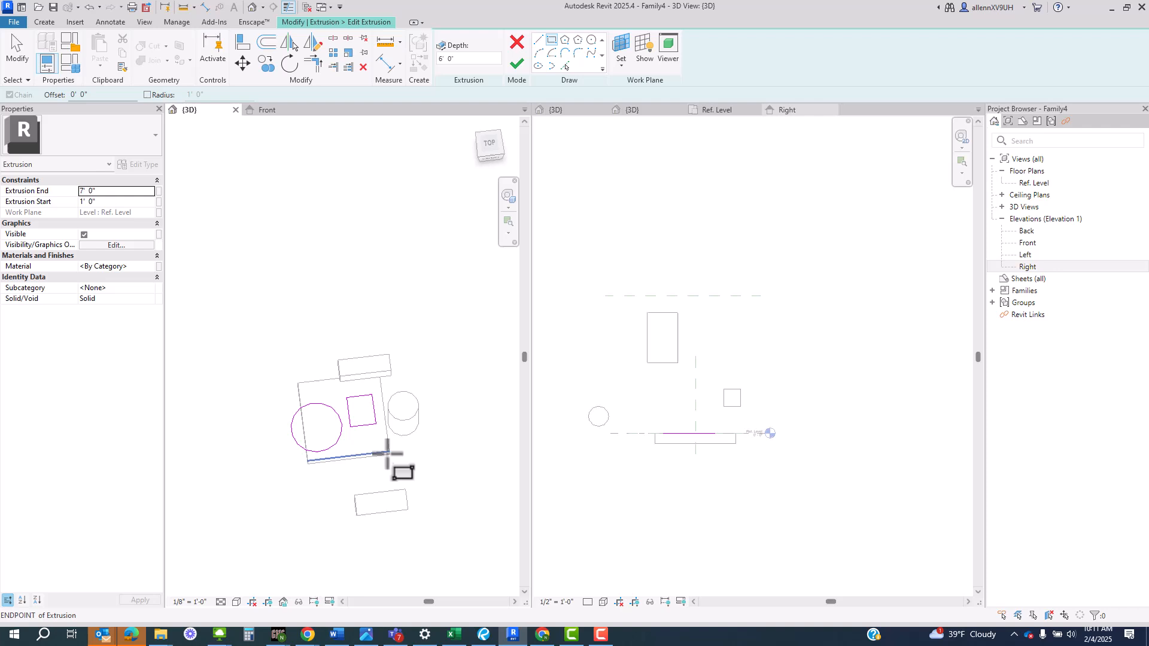
scroll(257, 353, "up", 1)
left_click(262, 358)
left_click(310, 382)
left_click(318, 291)
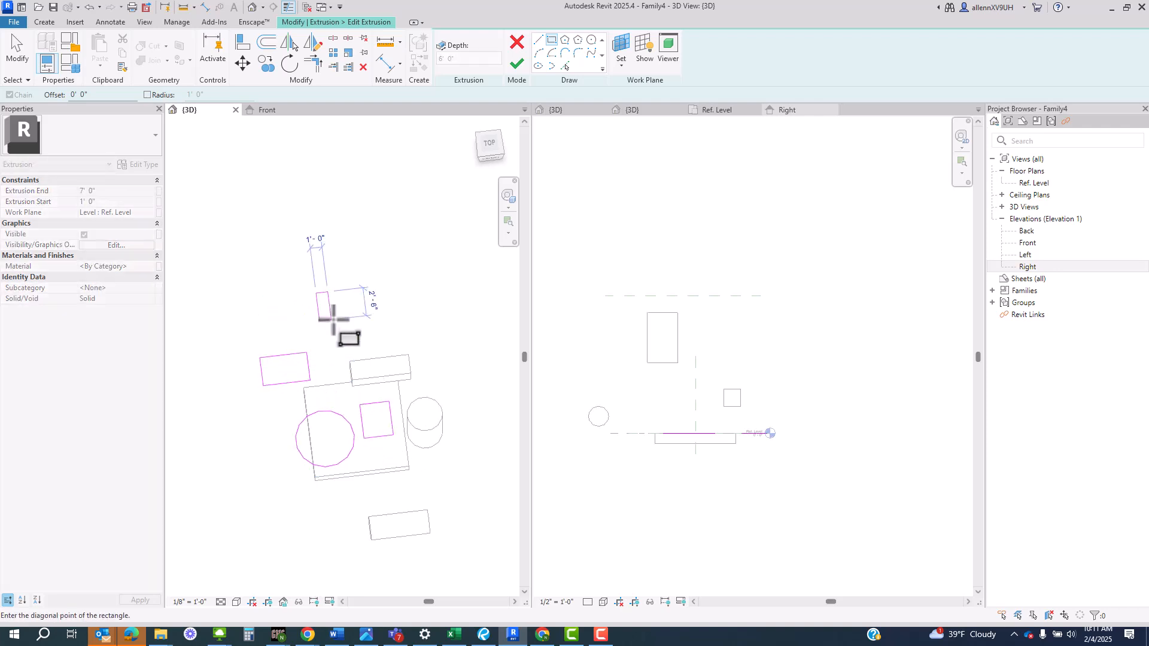
left_click(349, 328)
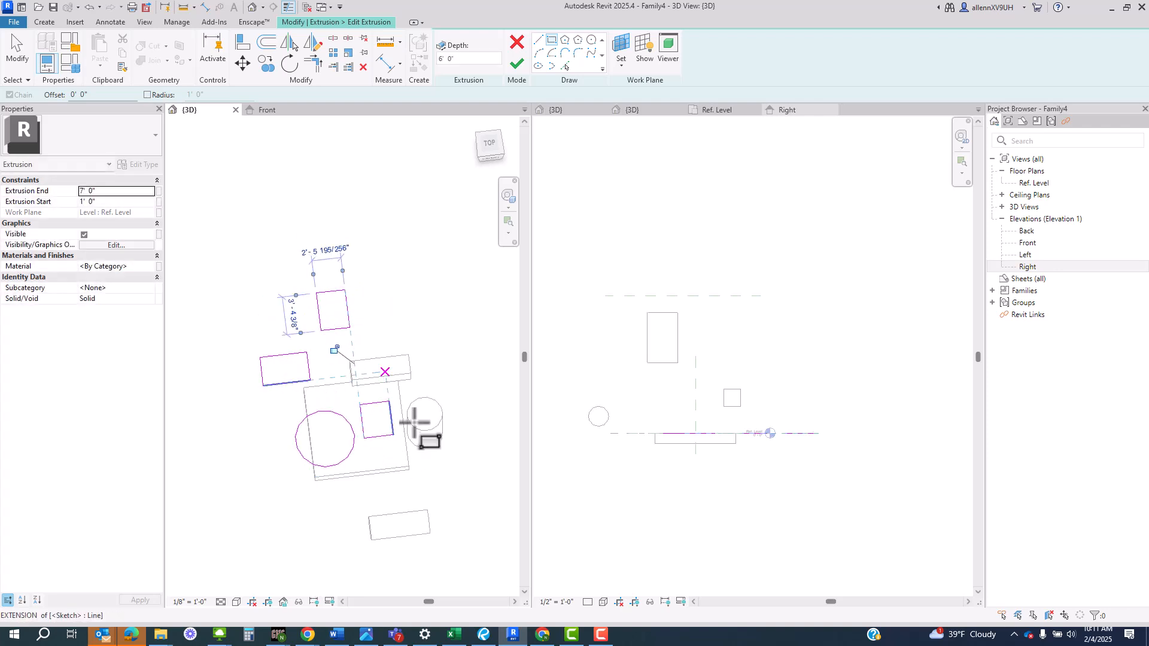
left_click(522, 66)
Step: Stretch the combined extrusion upward to an extrusion end of about 9' 8 55/64"
middle_click_drag(321, 504, 353, 321, "shift")
left_click_drag(327, 323, 326, 300)
middle_click_drag(326, 299, 380, 308, "shift")
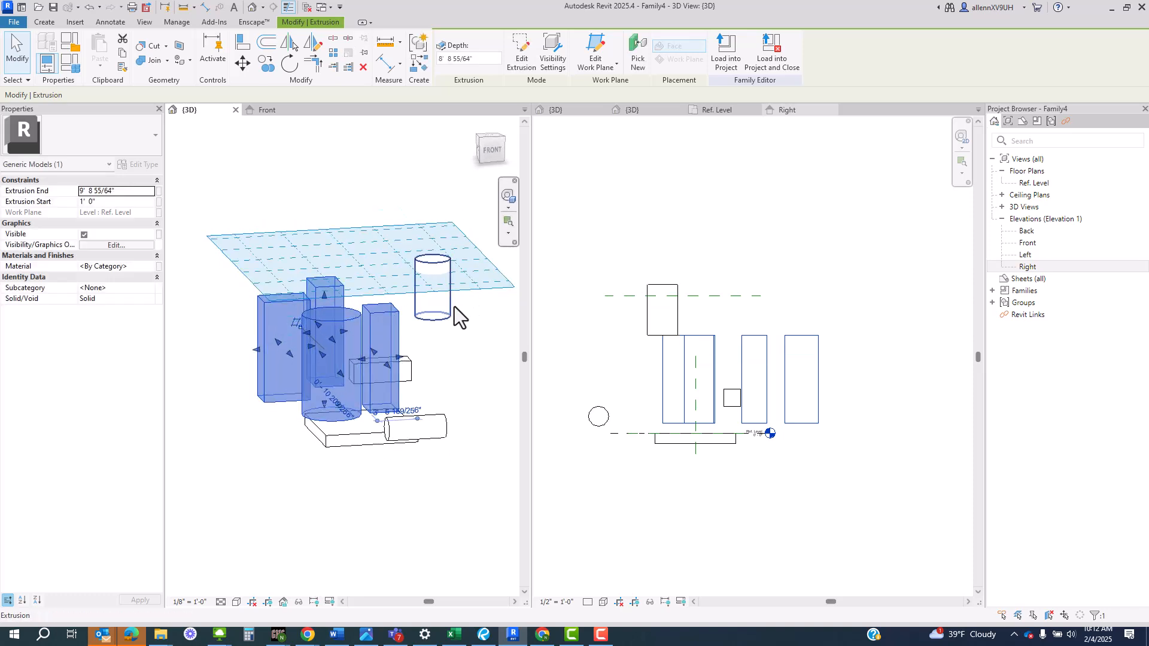
Step: Widen the outermost box of the combined extrusion and lower its extrusion start to about 0' 10 5/128"
middle_click_drag(380, 380, 359, 353, "shift")
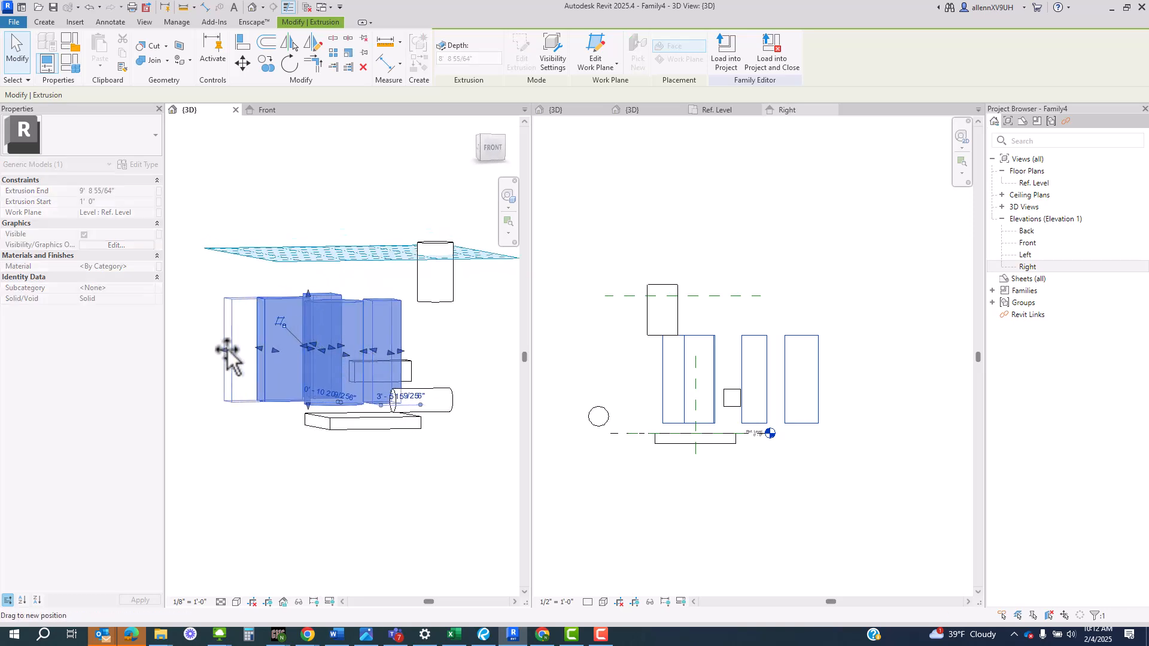
middle_click_drag(352, 411, 291, 399, "shift")
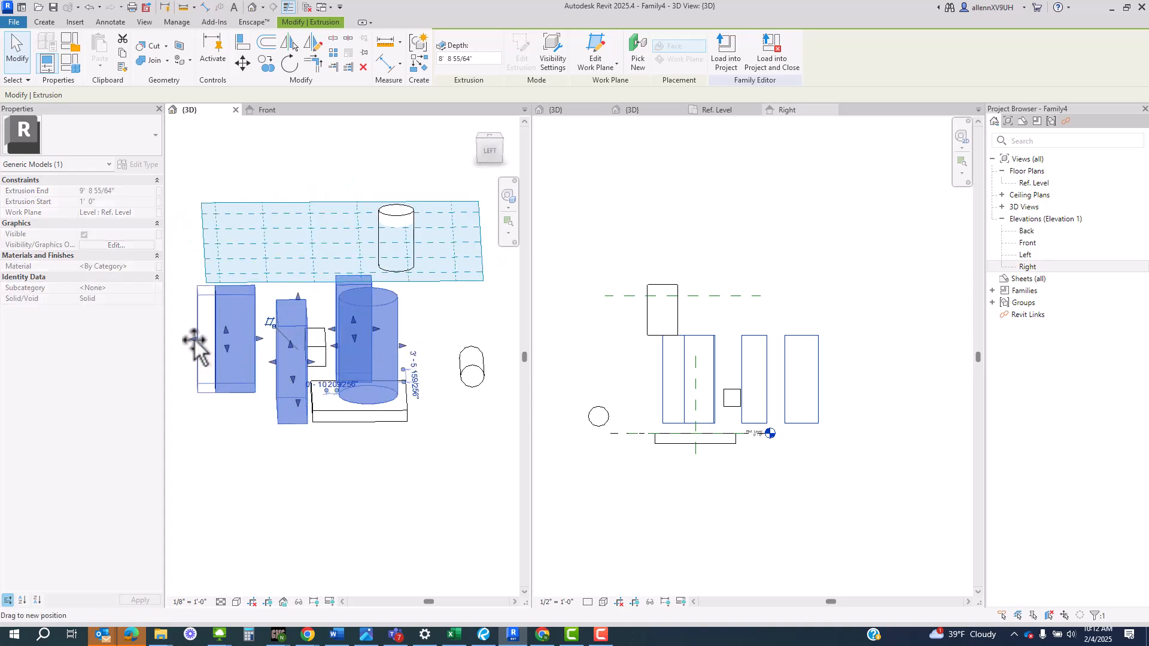
middle_click_drag(200, 329, 303, 398, "shift")
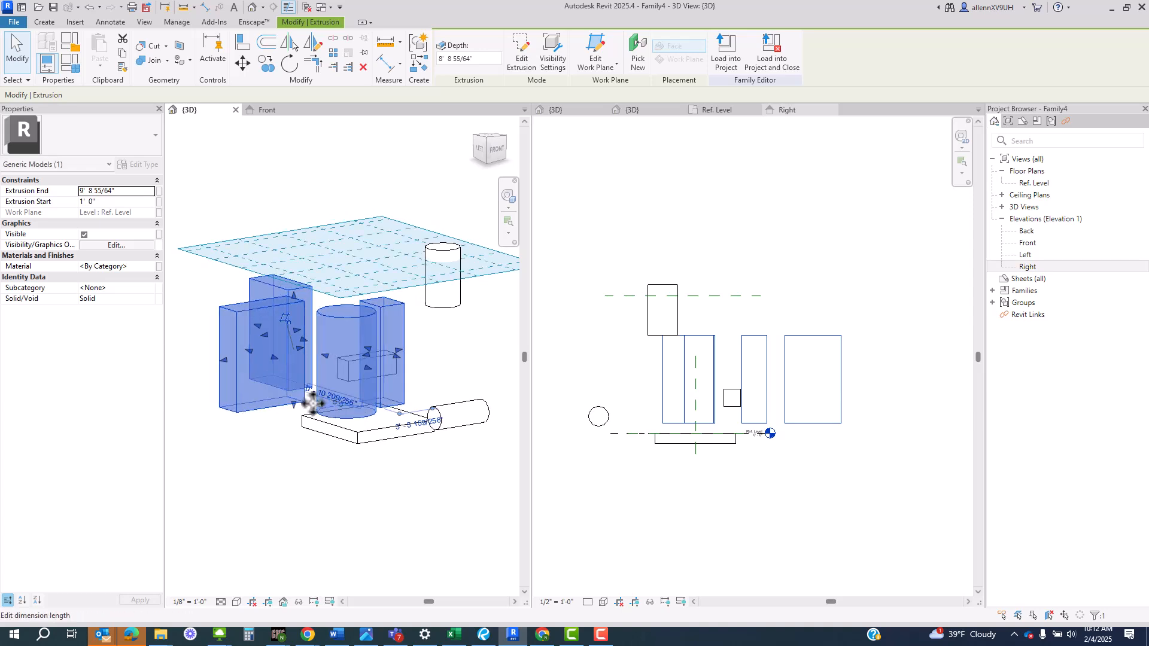
mouse_move(303, 411)
left_mouse_down()
mouse_move(294, 437)
mouse_move(292, 403)
left_mouse_up()
left_click(295, 467)
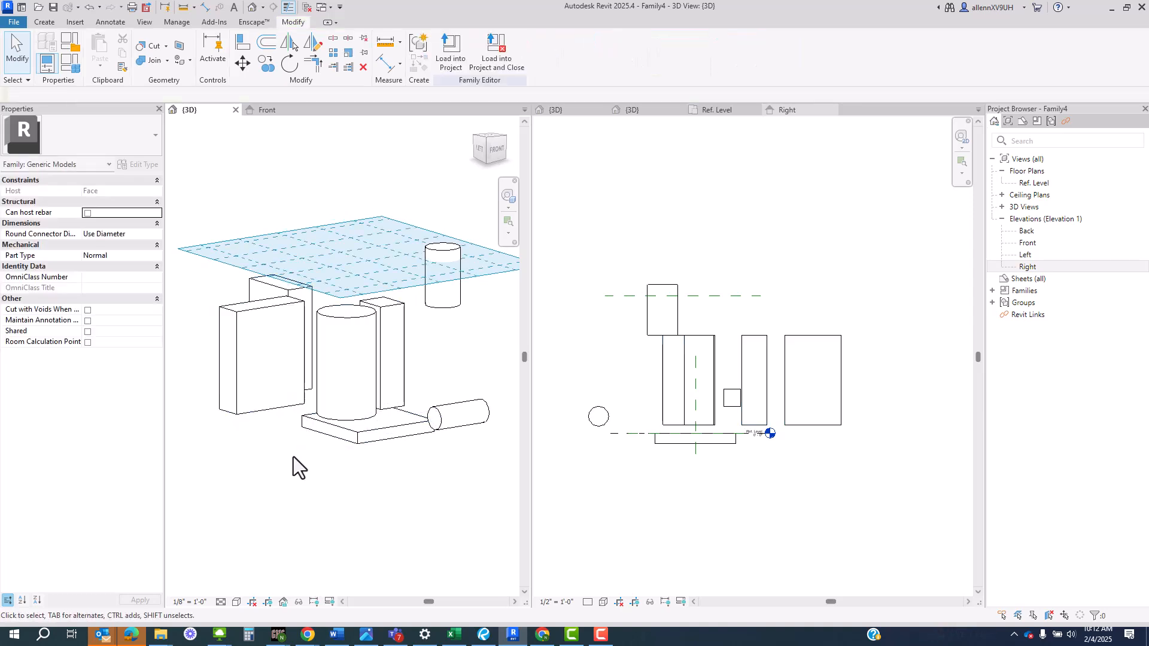
Step: Open the small side box's sketch to examine its profile in the 3D view and Right elevation, and finish it without changes
middle_click_drag(295, 467, 336, 506, "shift")
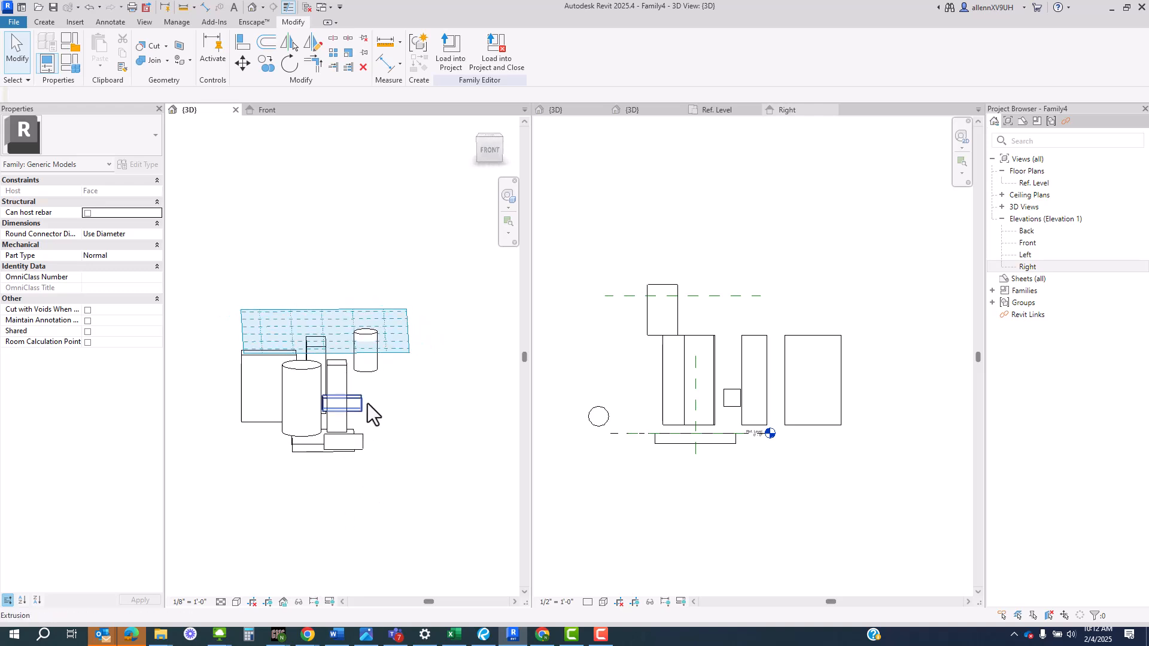
left_click(368, 403)
middle_click_drag(421, 431, 353, 413, "shift")
left_click_drag(349, 406, 353, 403)
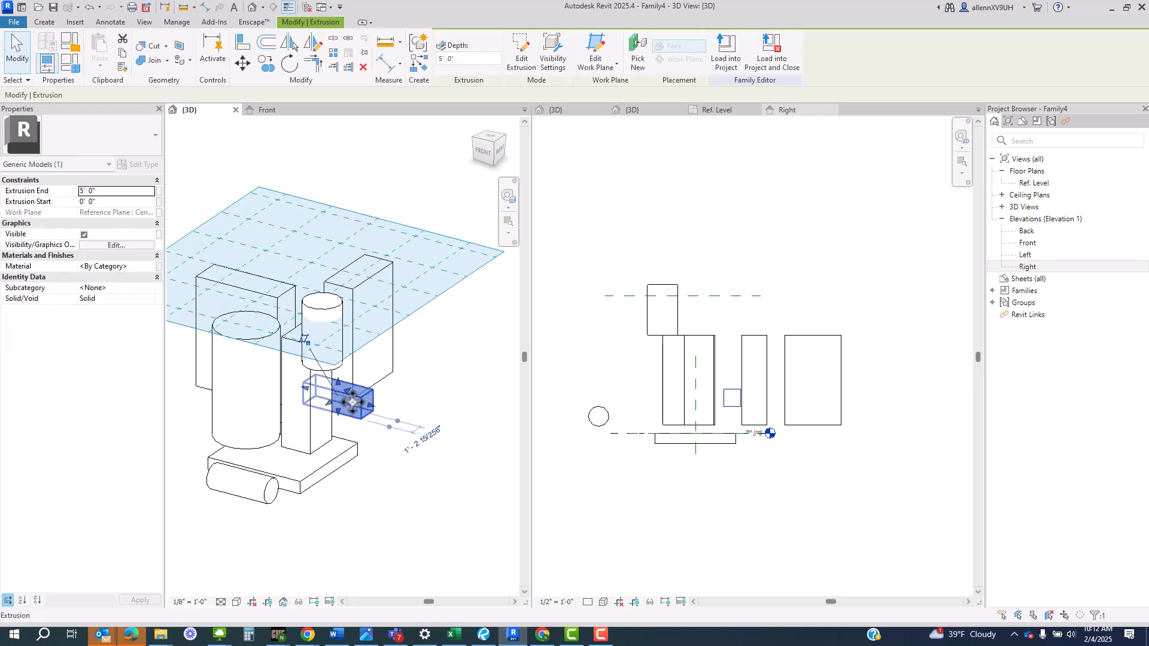
double_click(356, 406)
scroll(748, 395, "up", 6)
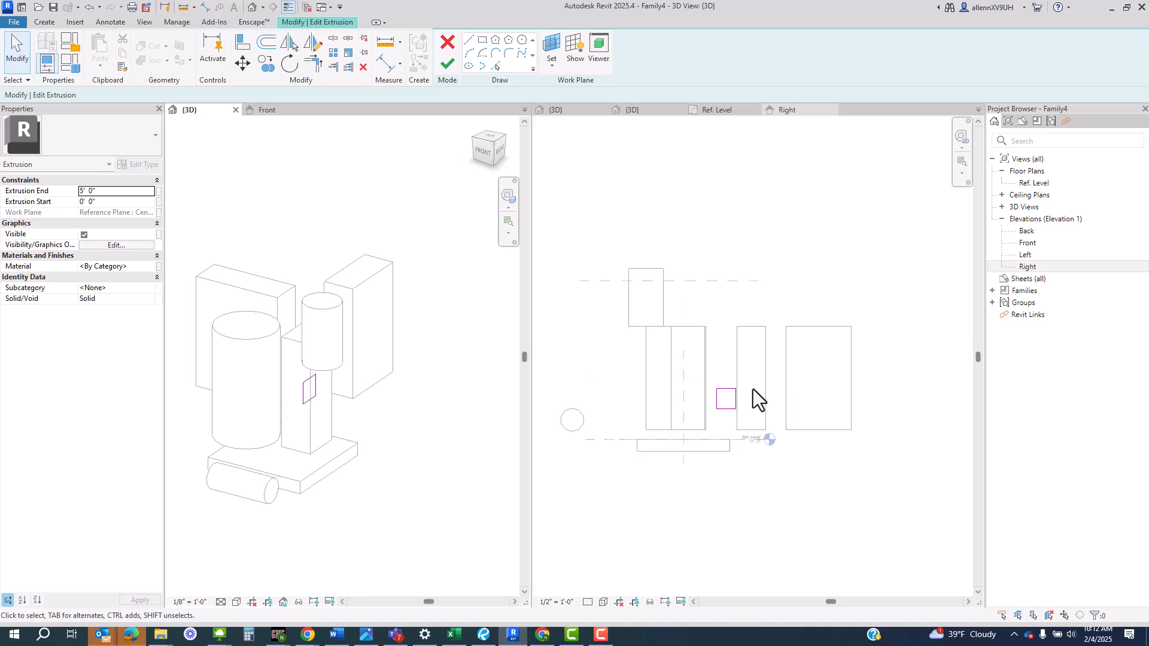
scroll(733, 422, "down", 3)
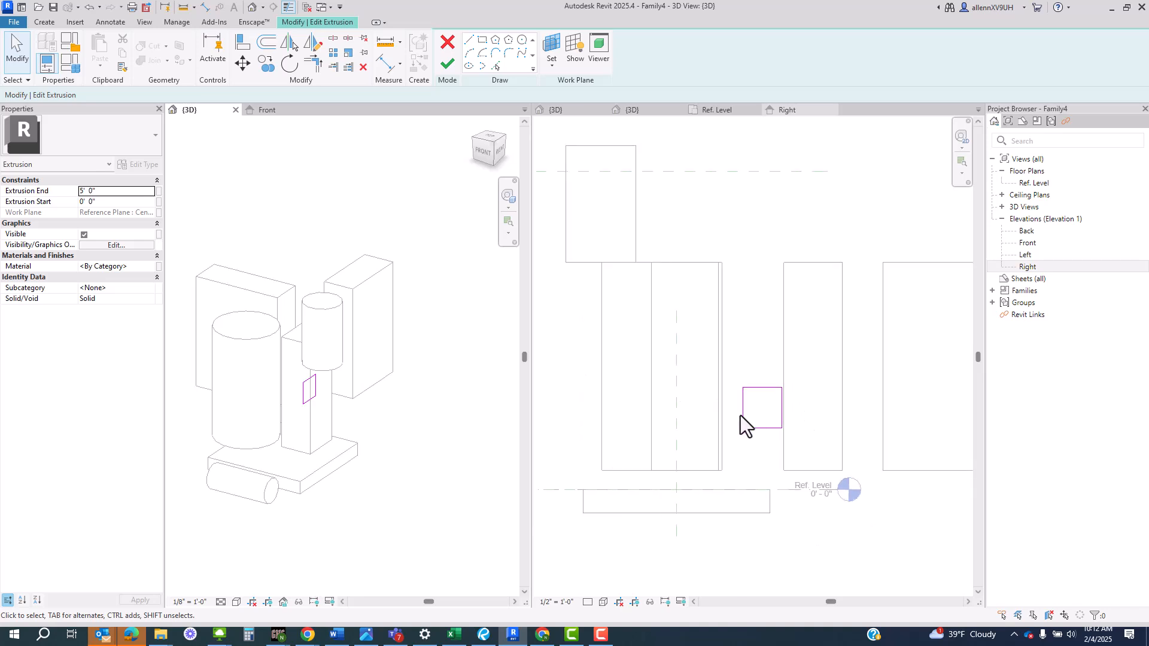
scroll(441, 470, "down", 3)
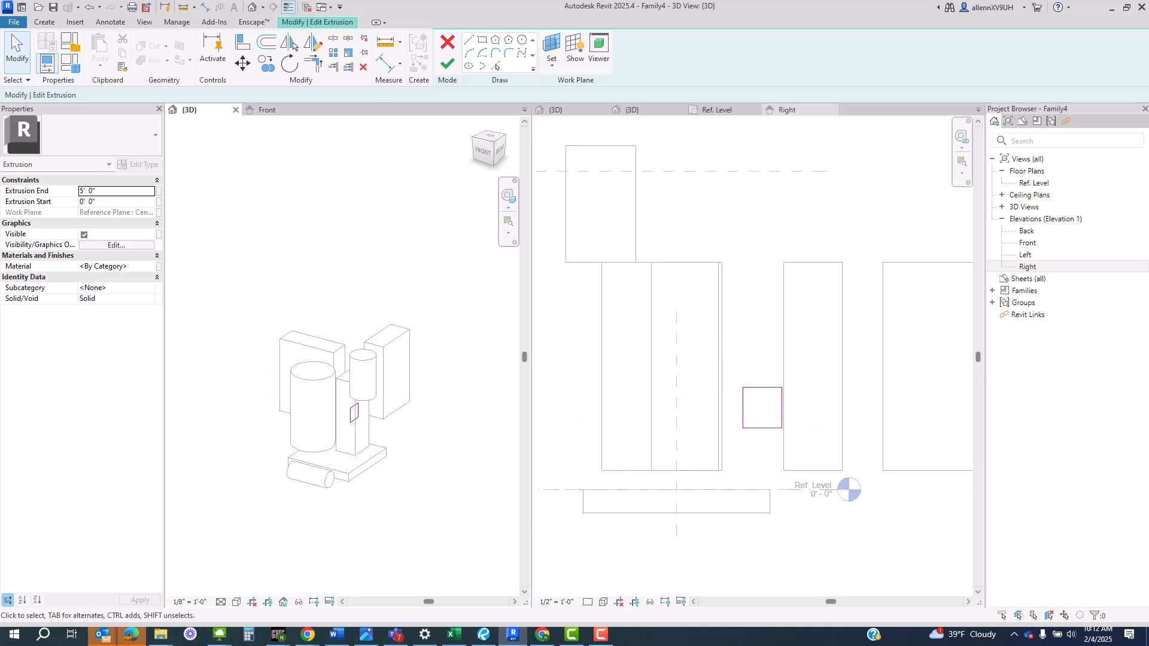
scroll(444, 303, "down", 3)
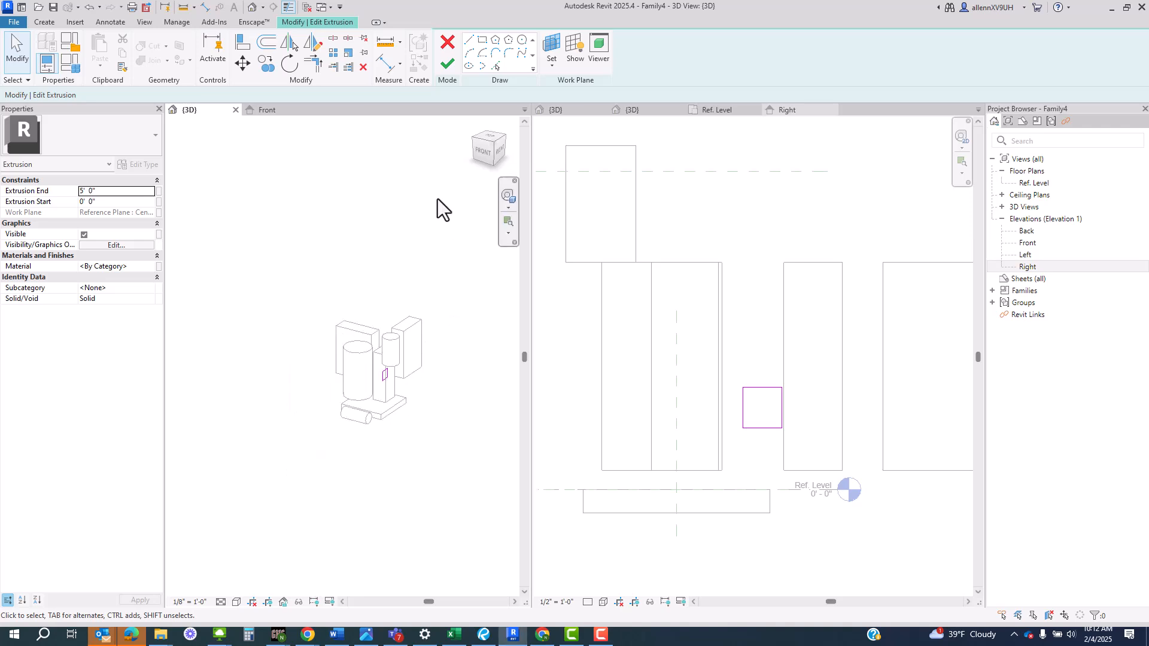
left_click(445, 69)
left_click(368, 207)
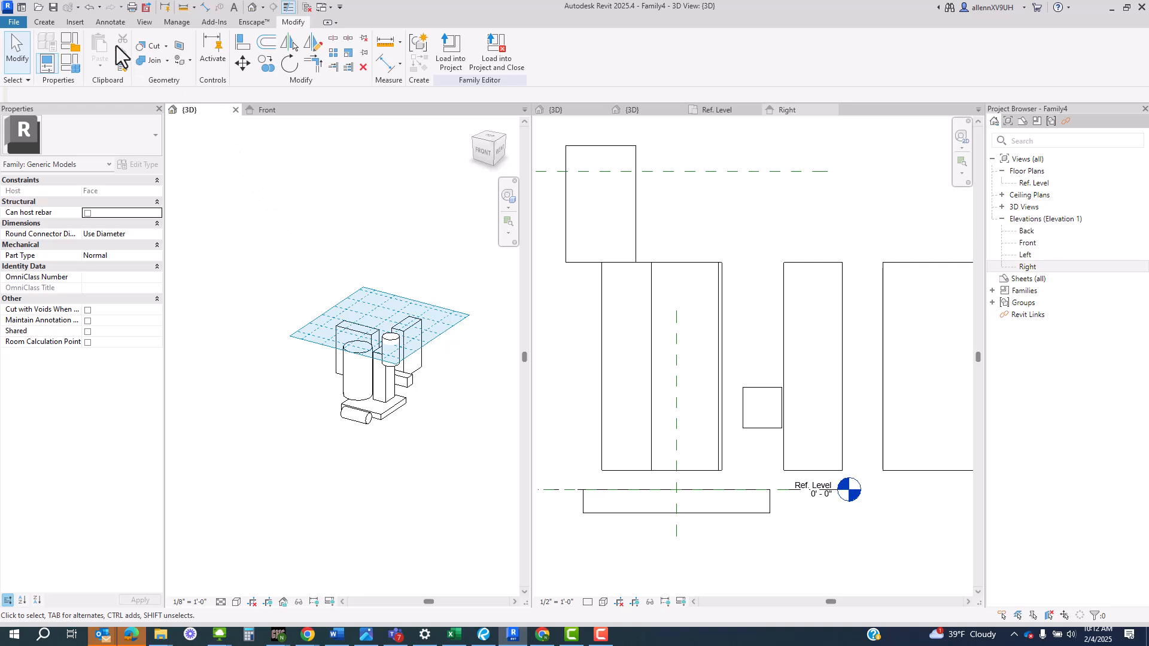
Step: Turn off the work plane display in the 3D view
left_click(45, 23)
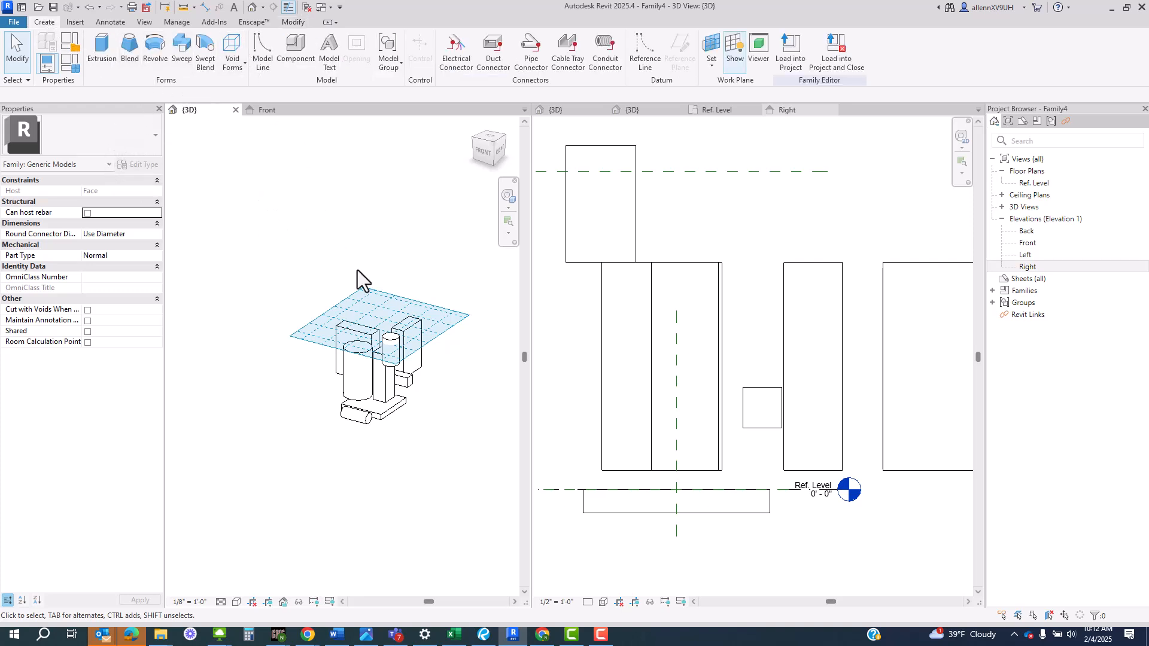
middle_click_drag(436, 403, 392, 426, "shift")
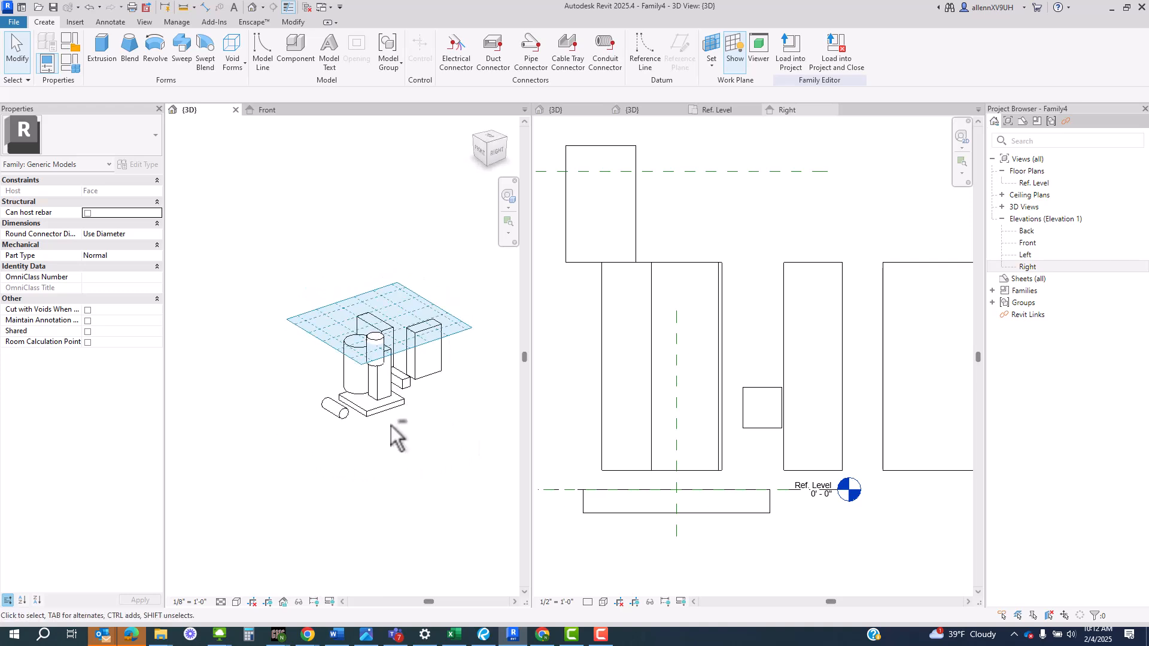
left_click(741, 52)
middle_click_drag(335, 371, 401, 446, "shift")
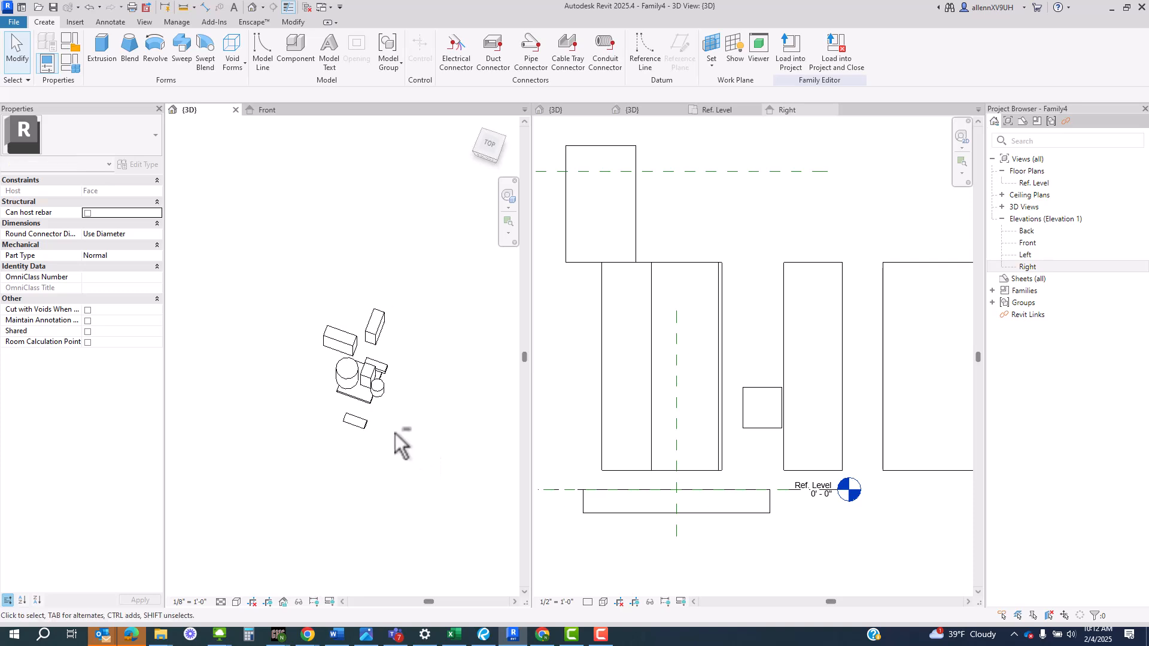
Step: Delete the horizontal cylinder, the combined cylinder-and-box extrusion and the raised vertical cylinder
left_click(359, 422)
key("Delete")
scroll(365, 419, "up", 3)
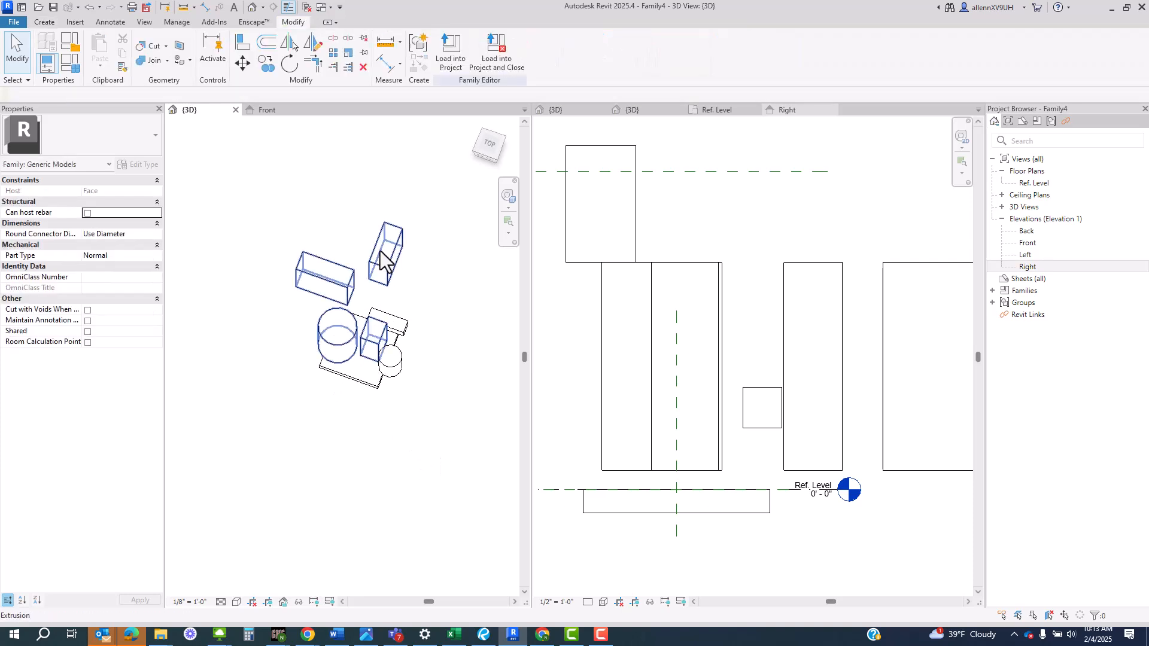
left_click(383, 261)
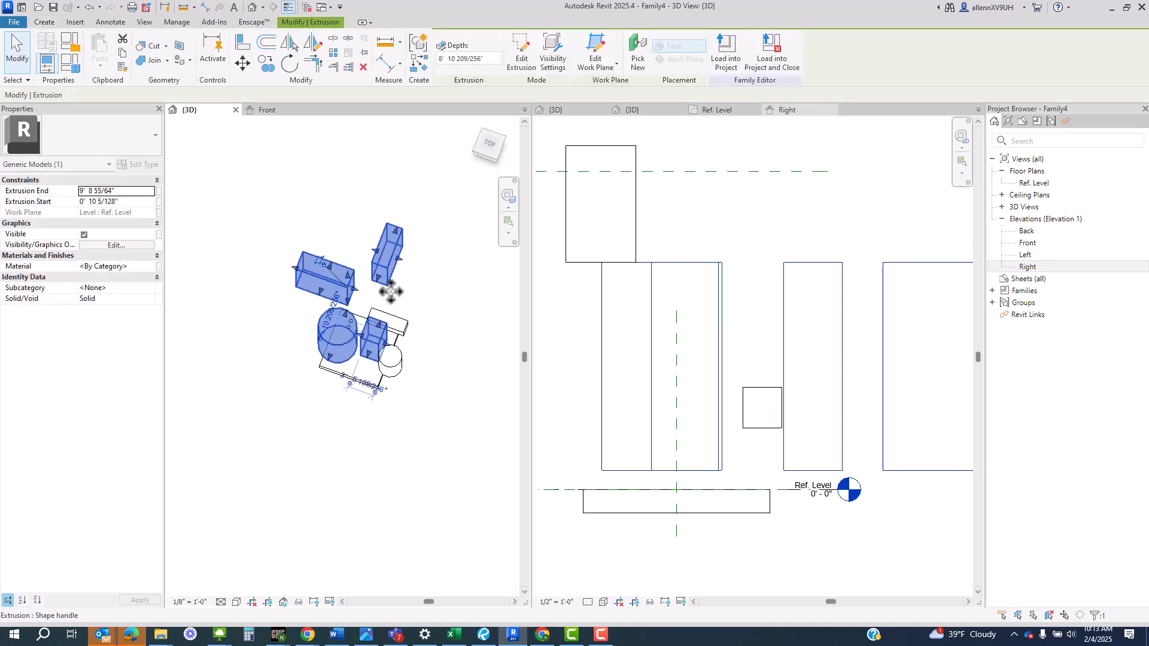
key("Escape")
left_click(395, 358)
middle_click_drag(448, 368, 466, 256, "shift")
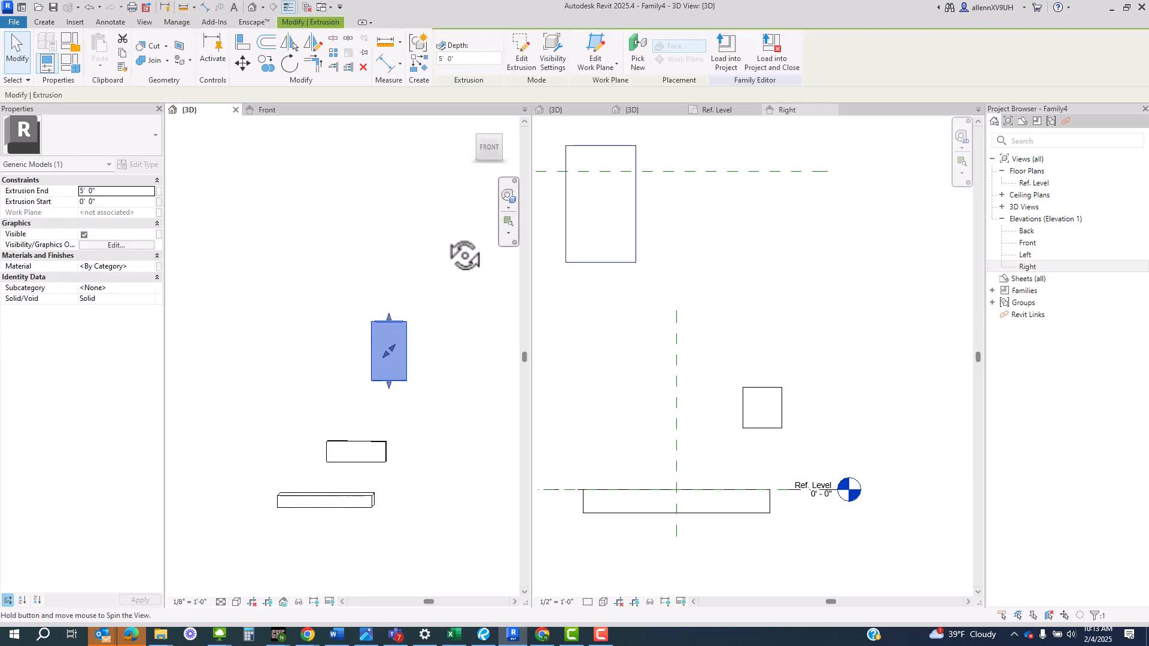
key("Delete")
Step: Stretch the remaining small box downward and across the base slab, and shorten its extrusion end to about 1' 7 3/16"
left_click(367, 457)
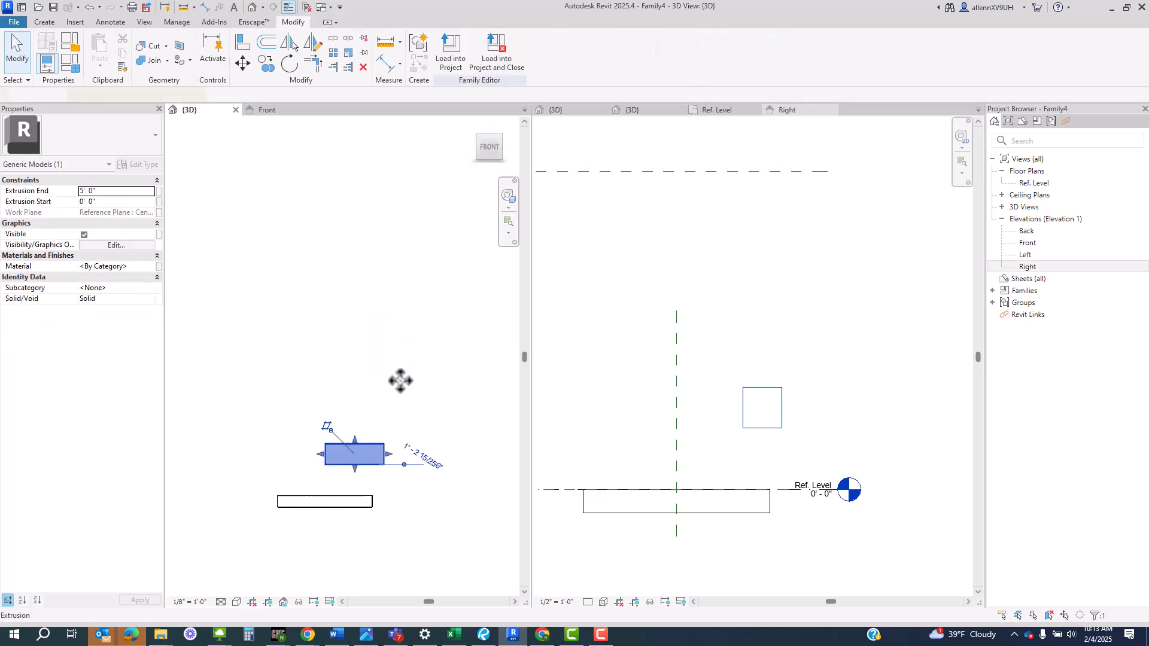
middle_click_drag(400, 381, 382, 417, "shift")
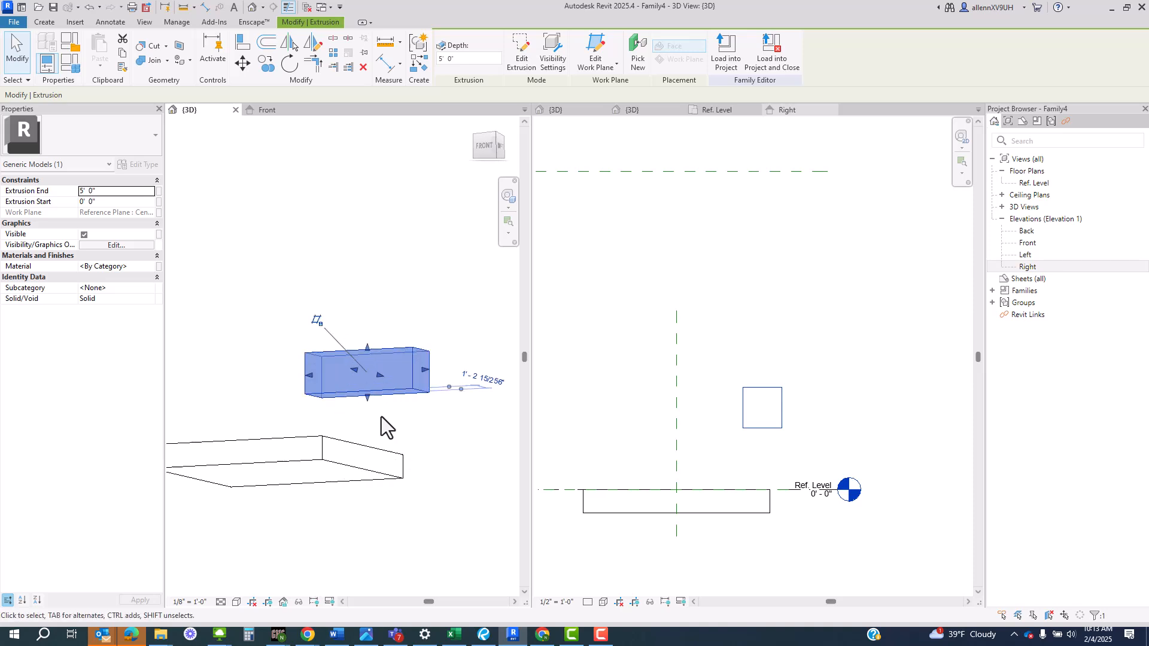
left_click_drag(366, 400, 366, 467)
middle_click_drag(366, 467, 406, 448, "shift")
left_click_drag(401, 439, 351, 435)
mouse_move(351, 435)
middle_mouse_down("shift")
mouse_move(344, 454)
mouse_move(337, 434)
middle_mouse_up("shift")
left_click_drag(337, 433, 352, 505)
middle_click_drag(351, 505, 354, 479, "shift")
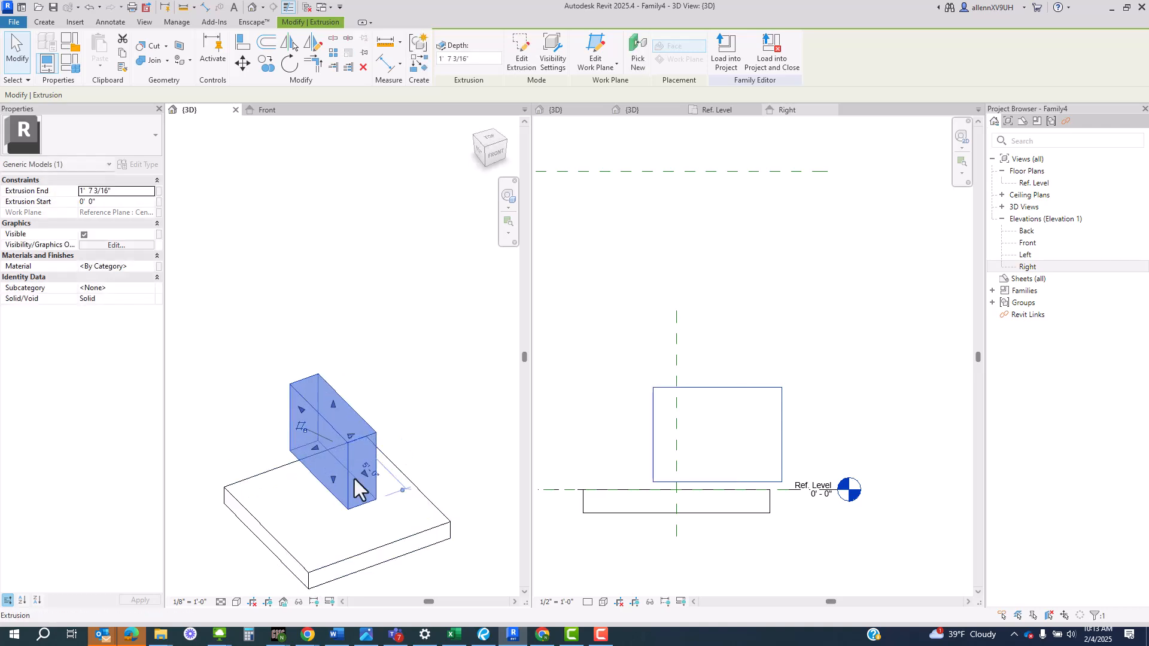
Step: Extend the box's extrusion start to about -1' 7 7/8" and pull in its rear side to roughly centre it over the slab
left_click_drag(319, 452, 270, 483)
middle_click_drag(269, 482, 275, 452, "shift")
left_click_drag(263, 452, 331, 443)
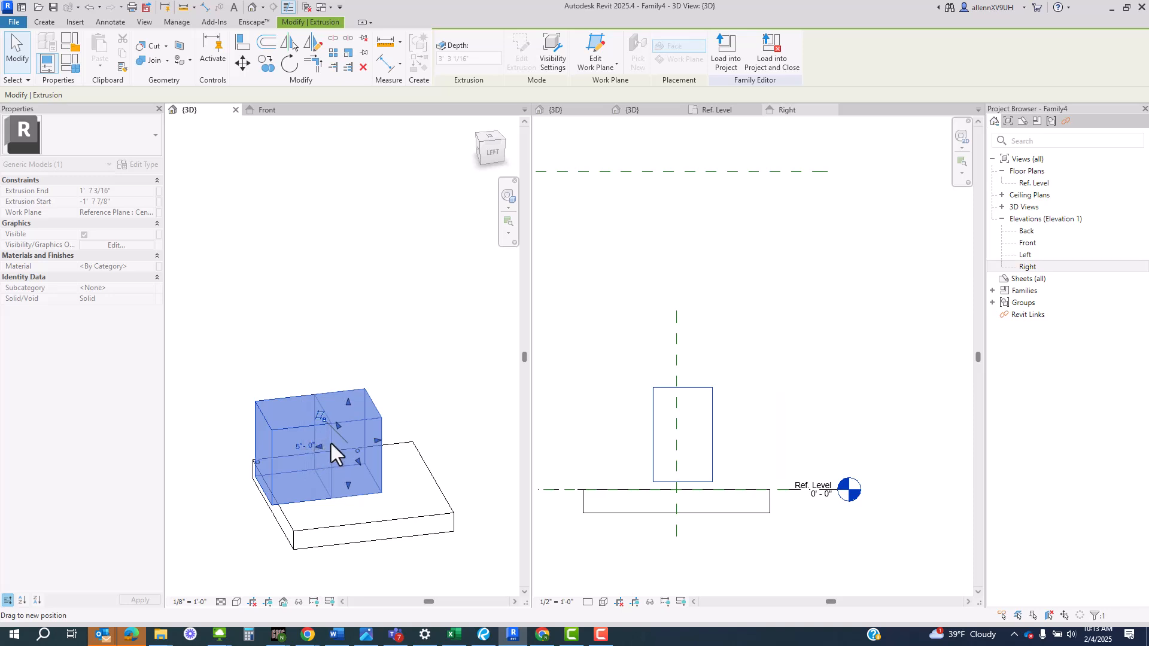
left_click(409, 356)
middle_click_drag(410, 356, 410, 535, "shift")
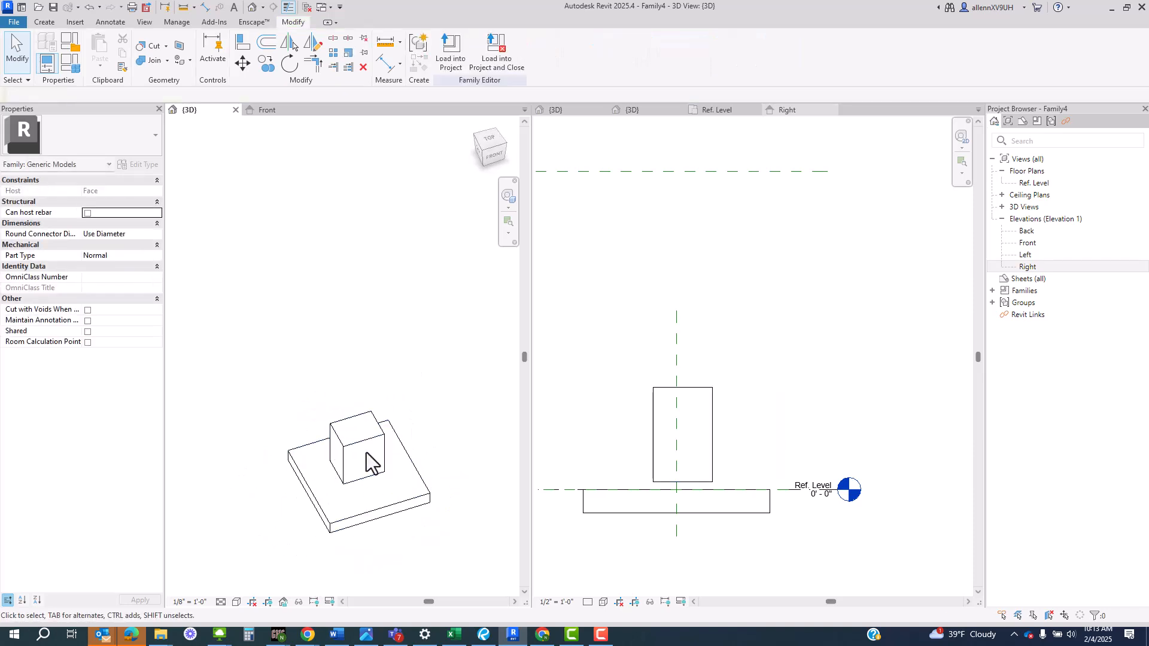
Step: Select the base slab and examine its extrusion start, end and work plane against the box in the 3D view
left_click(372, 516)
middle_click_drag(426, 513, 445, 486, "shift")
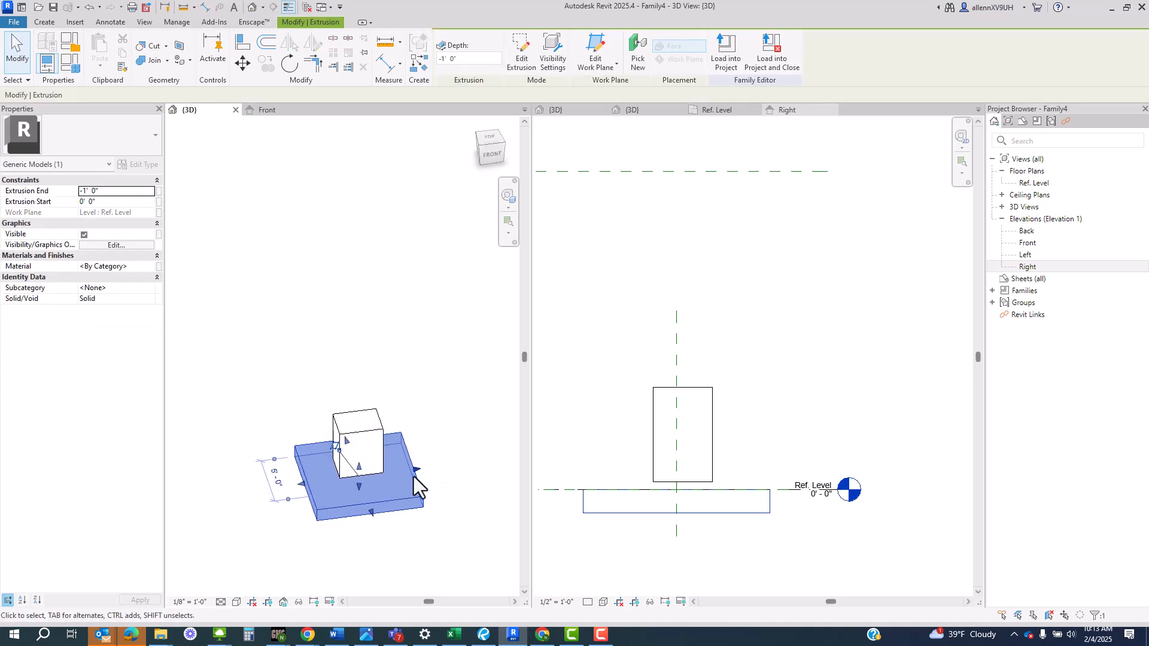
scroll(353, 477, "up", 5)
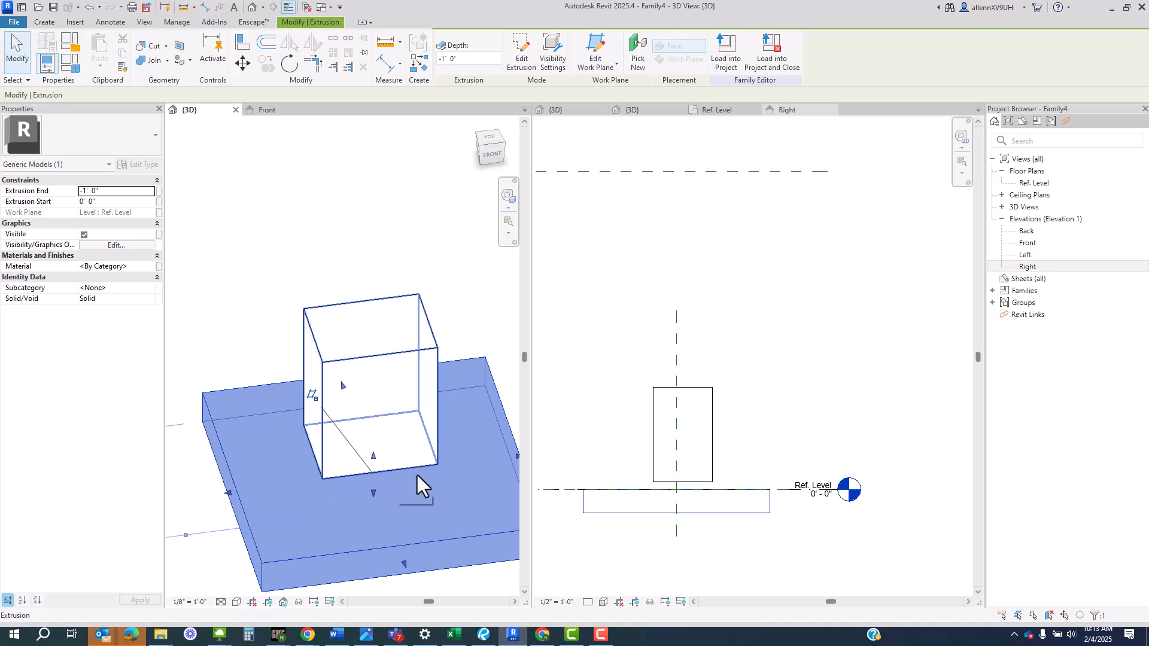
scroll(351, 479, "down", 3)
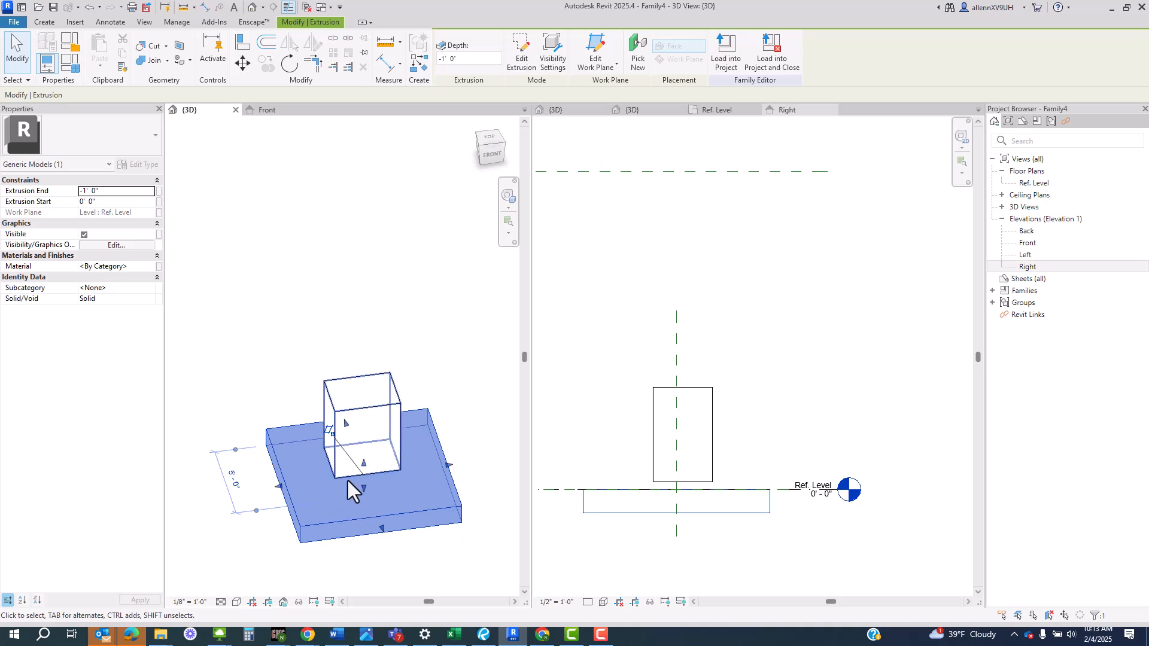
scroll(416, 483, "down", 2)
middle_click_drag(419, 483, 440, 452, "shift")
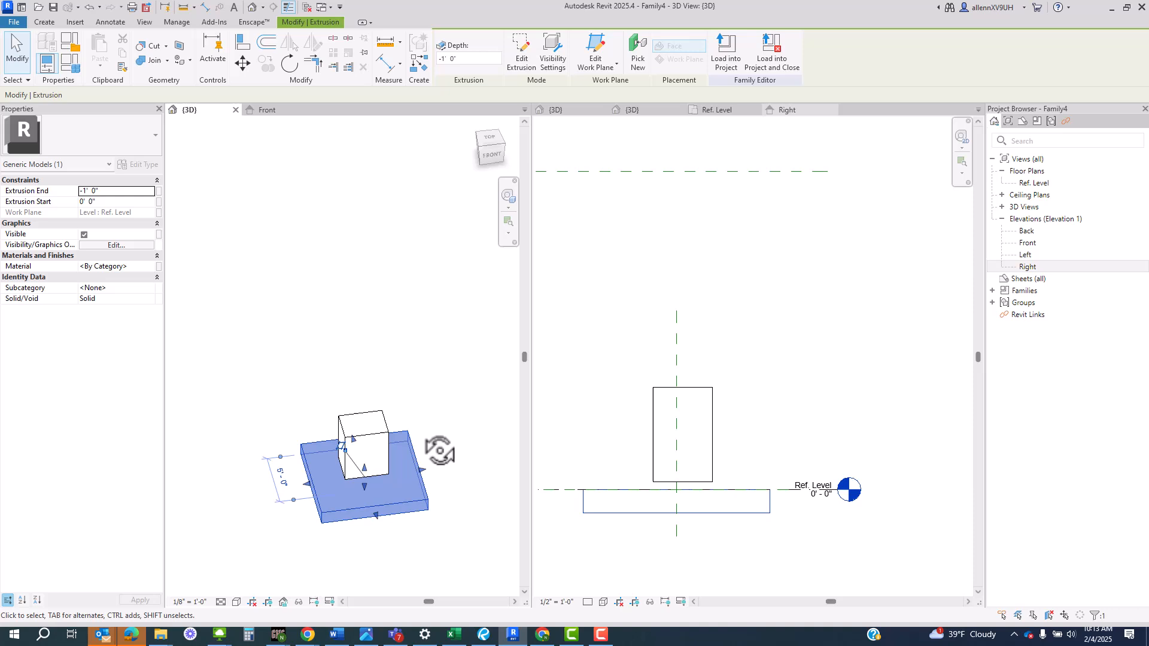
left_click(849, 304)
Step: In the Ref. Level plan, stretch the box past the slab's right edge to an extrusion end of about 4' 3 27/64" and reposition its left side just left of centre
double_click(1037, 183)
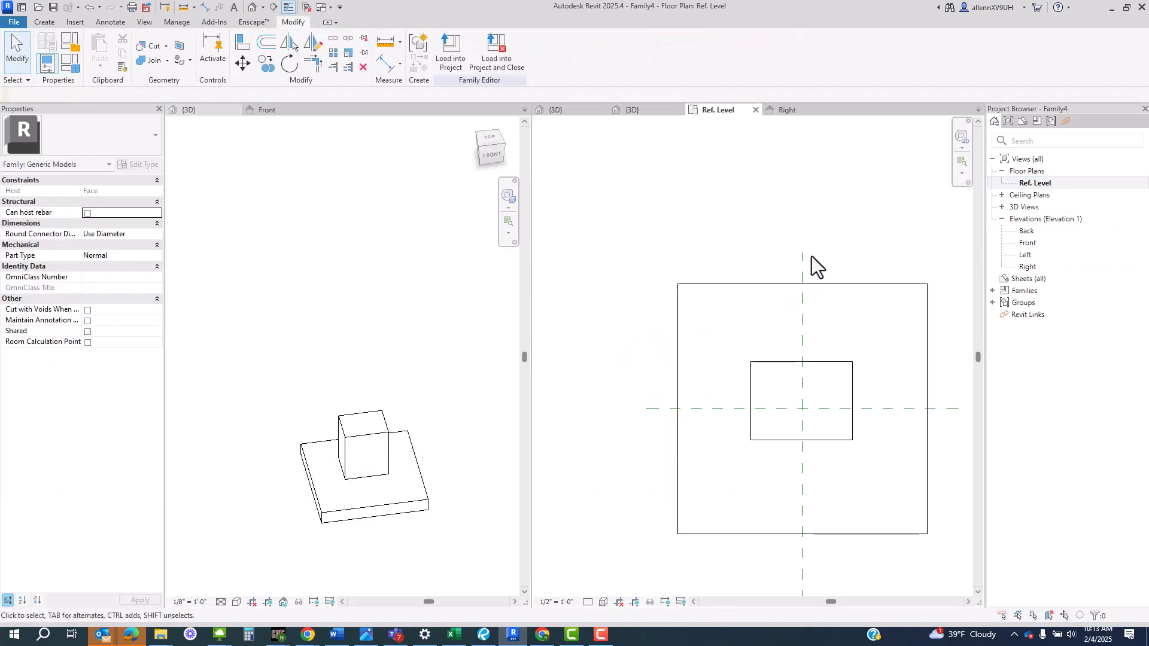
middle_click_drag(633, 452, 616, 465)
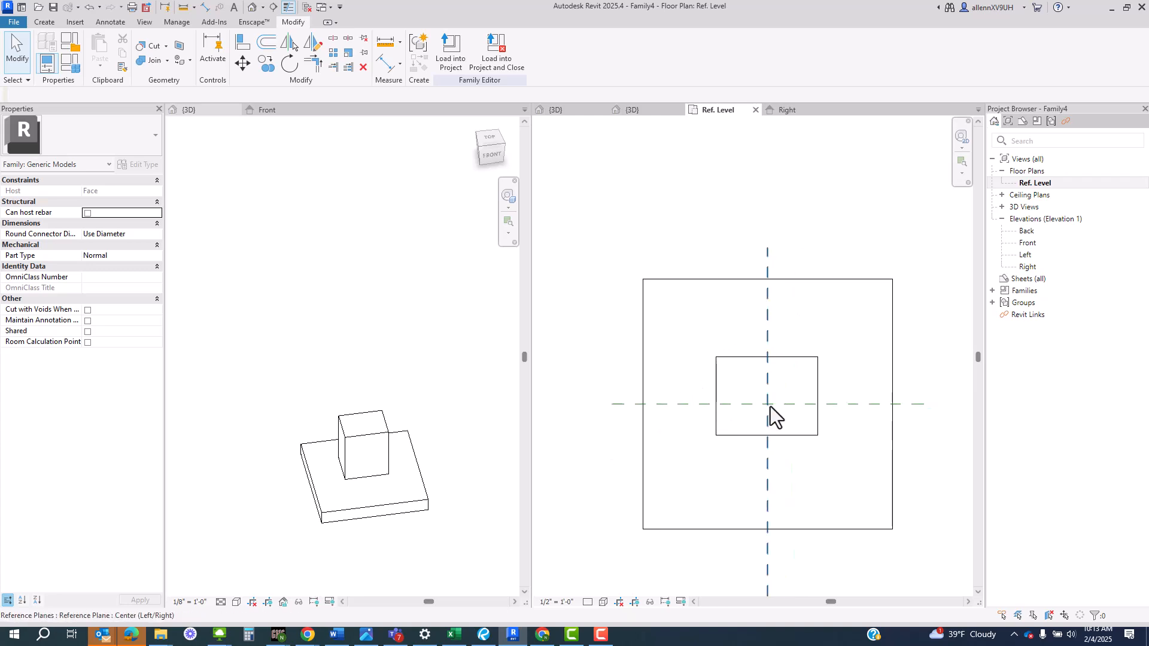
scroll(766, 405, "up", 2)
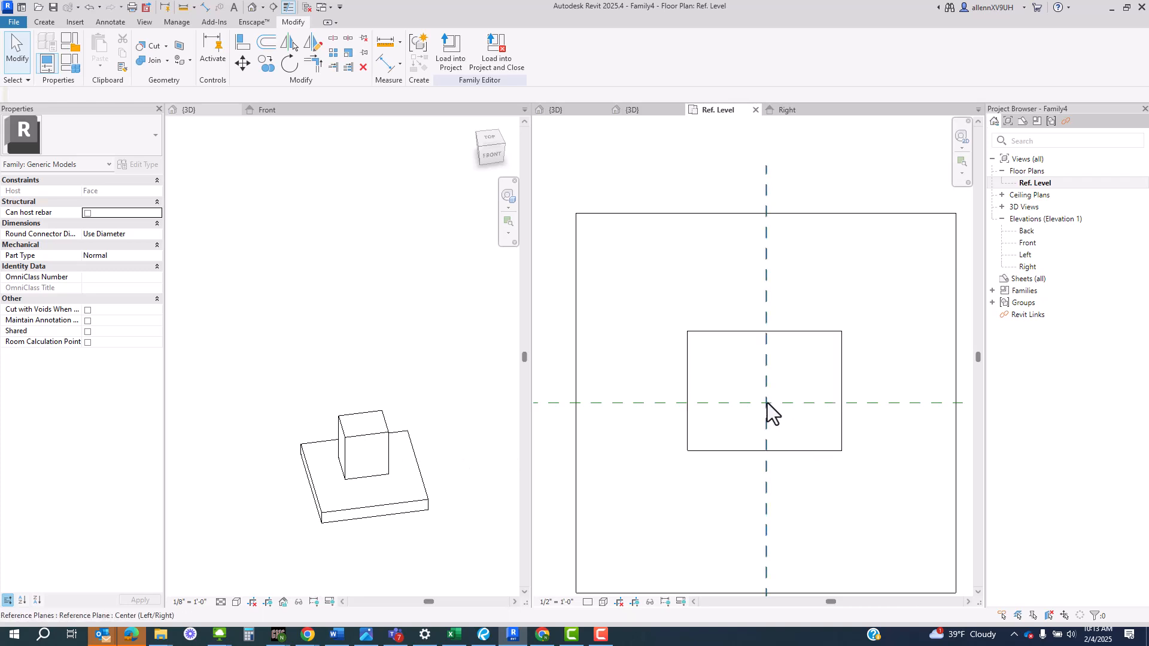
scroll(786, 388, "down", 3)
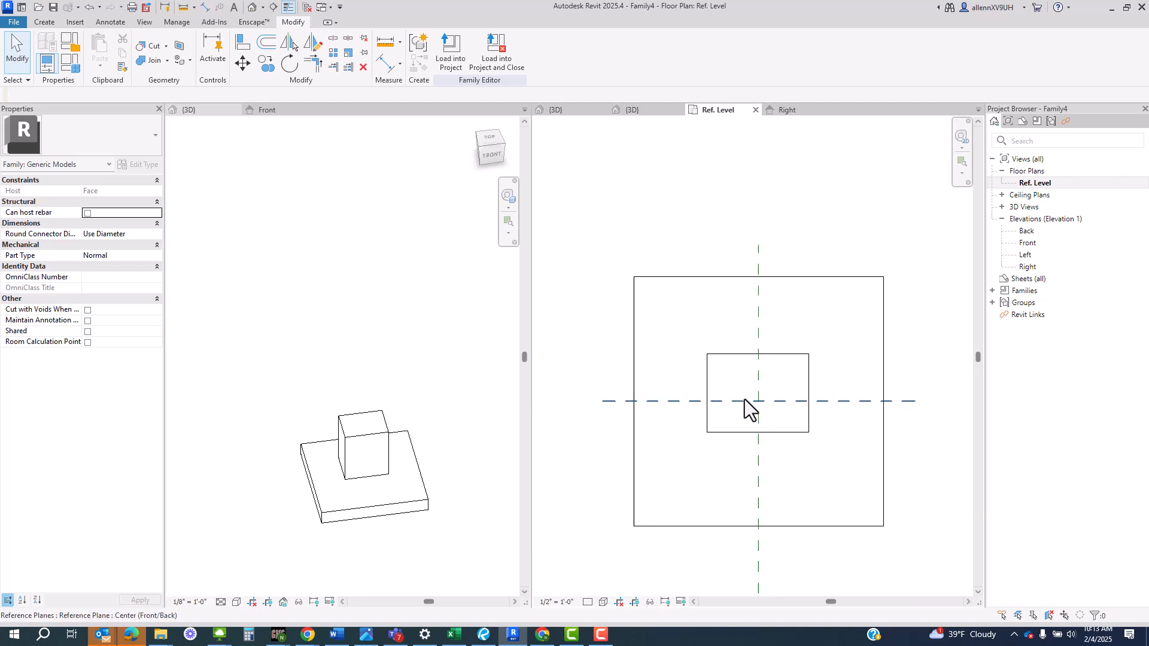
left_click(805, 394)
left_click_drag(806, 396, 873, 395)
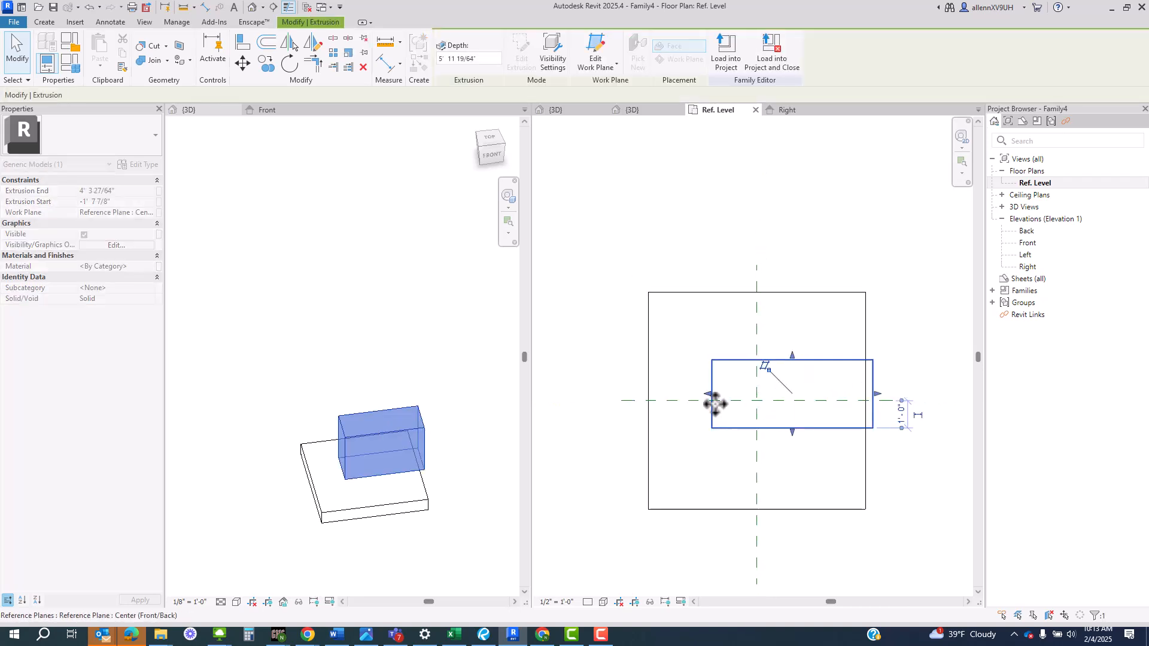
left_click_drag(709, 395, 782, 398)
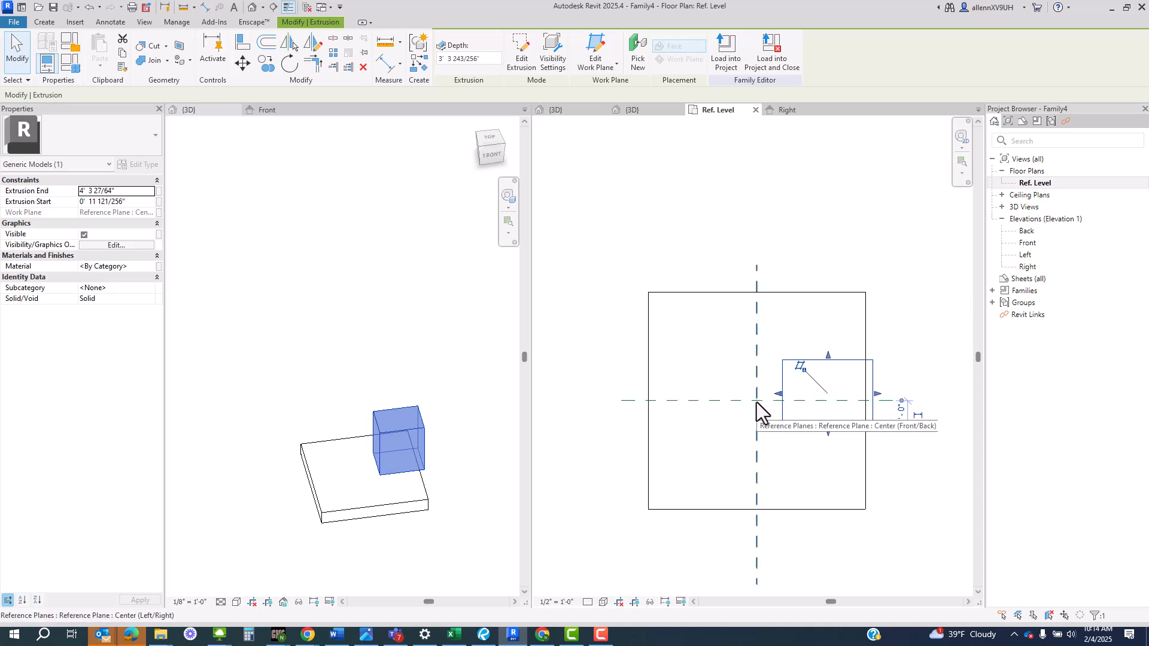
left_click_drag(777, 395, 731, 395)
left_click(704, 263)
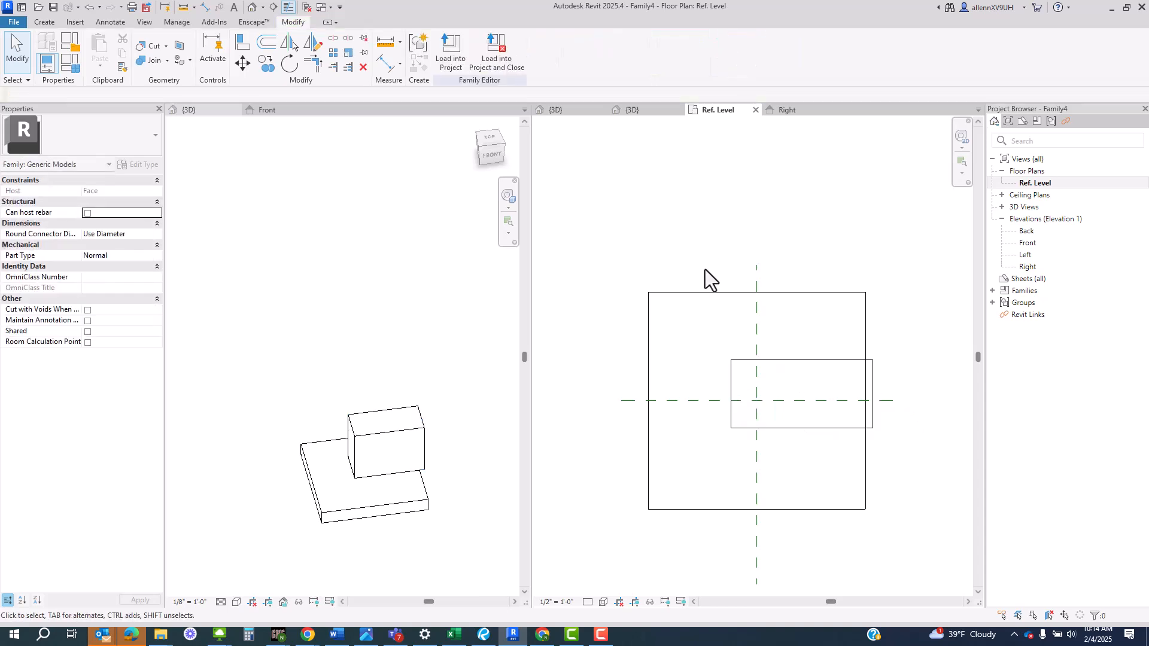
middle_click_drag(719, 290, 653, 236)
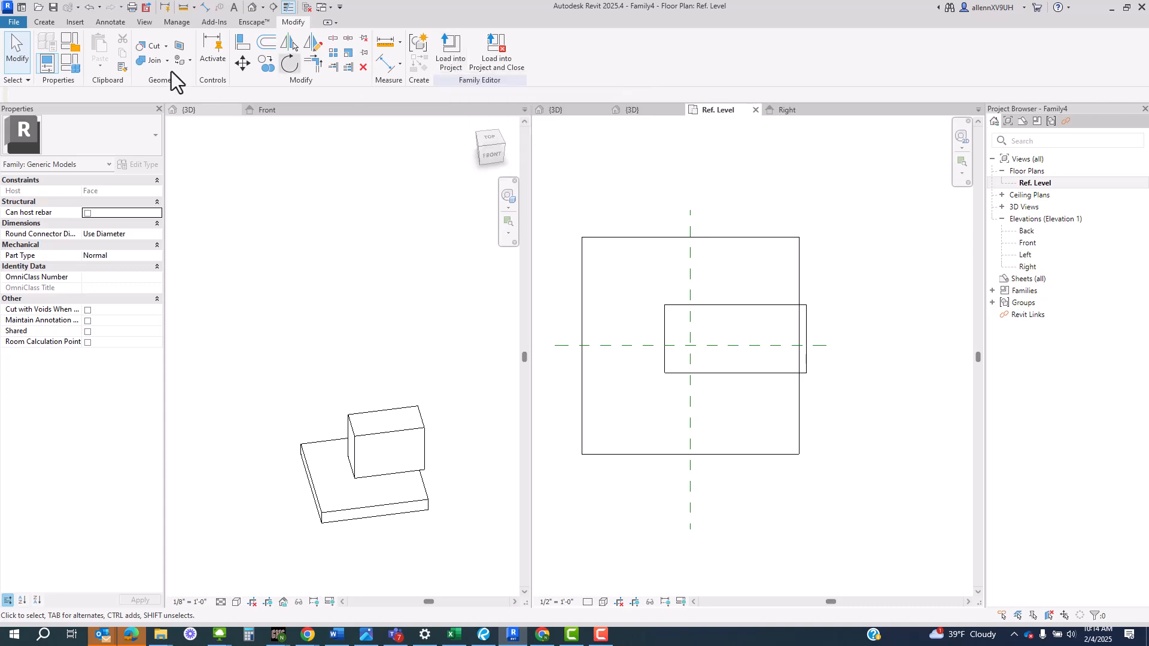
Step: Load the family into the Temple Import 01.rvt project, overwriting the existing version
left_click(446, 62)
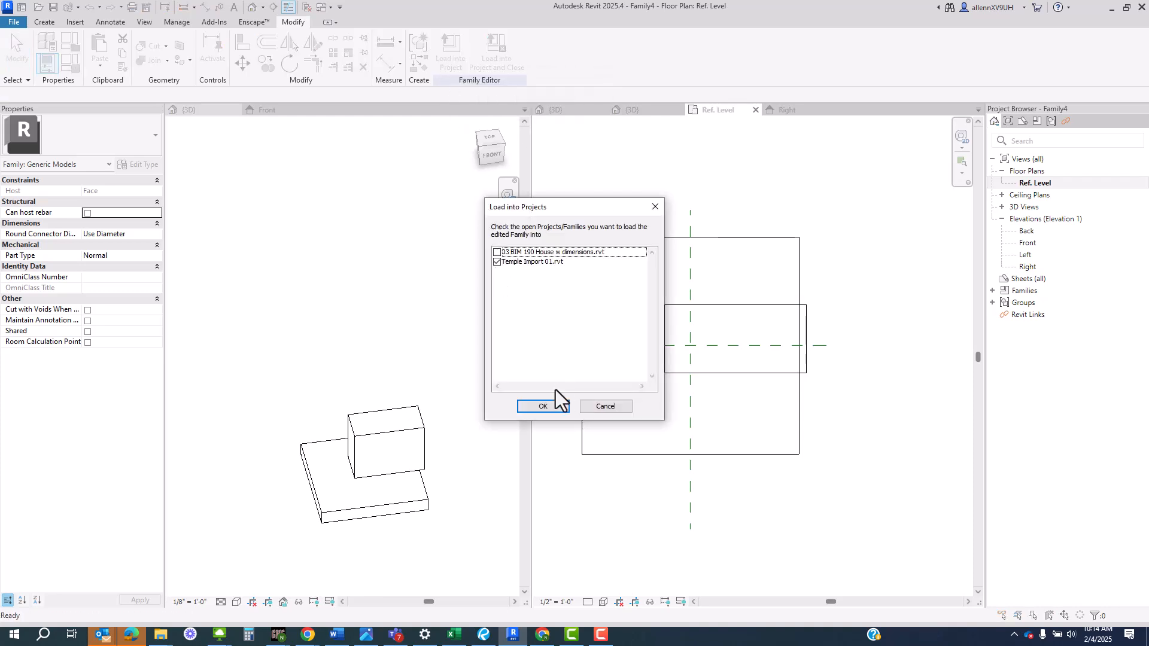
left_click(541, 406)
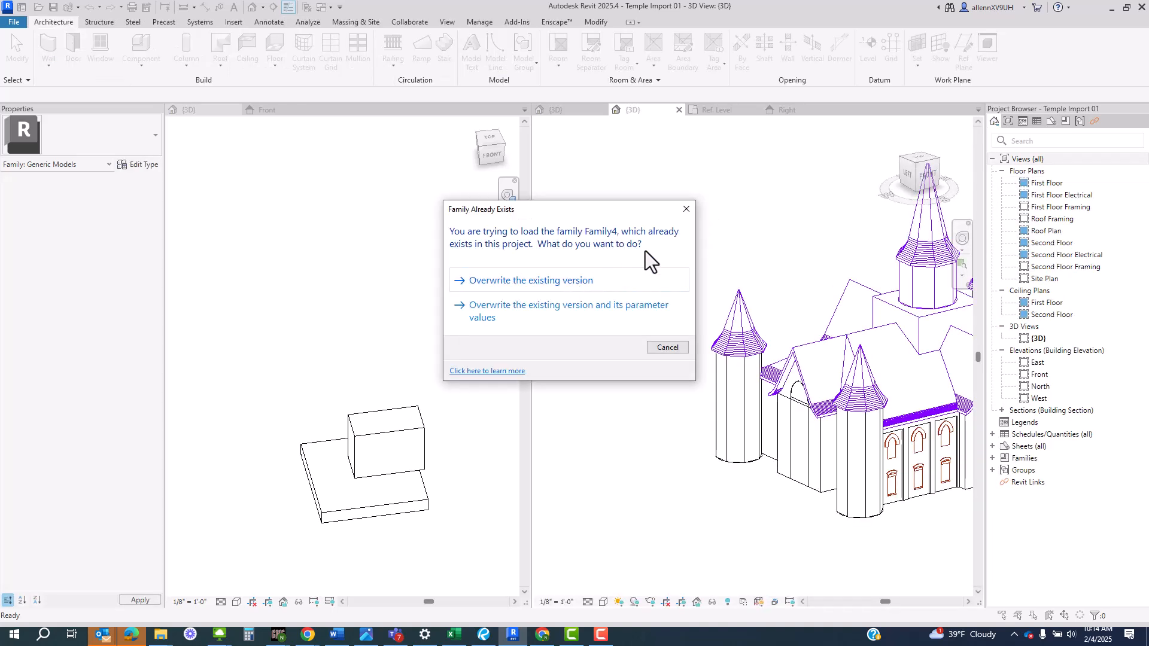
left_click(573, 282)
Step: Place a Family4 component on the top face of the flat slab beside the temple
middle_click_drag(575, 389, 932, 460, "shift")
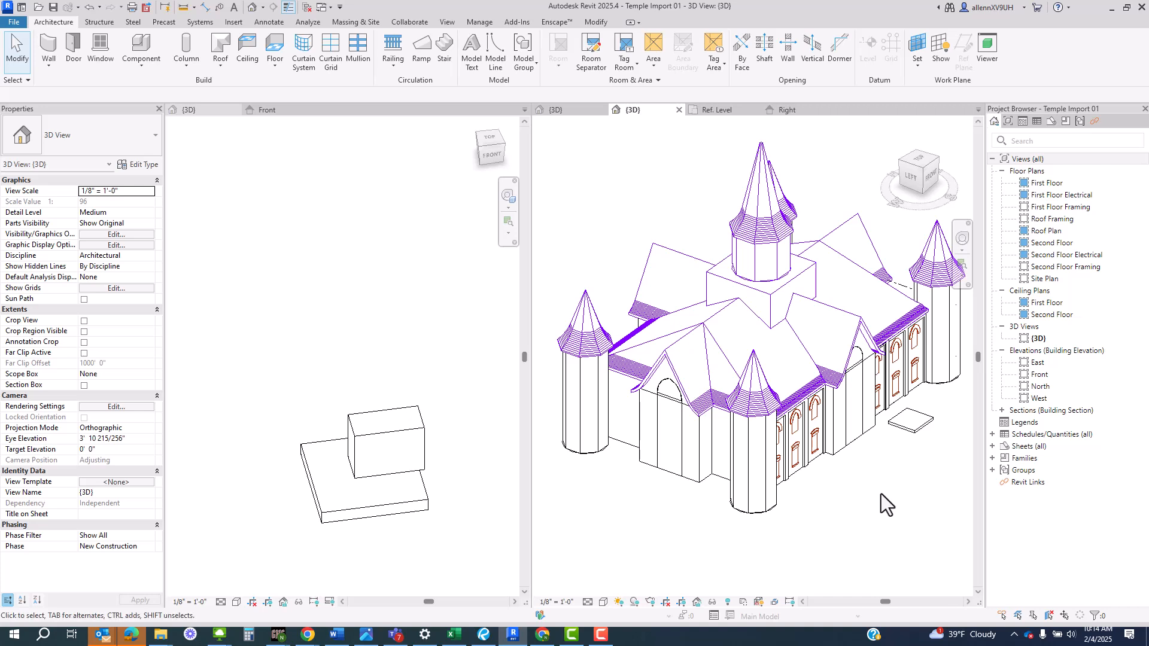
left_click(141, 63)
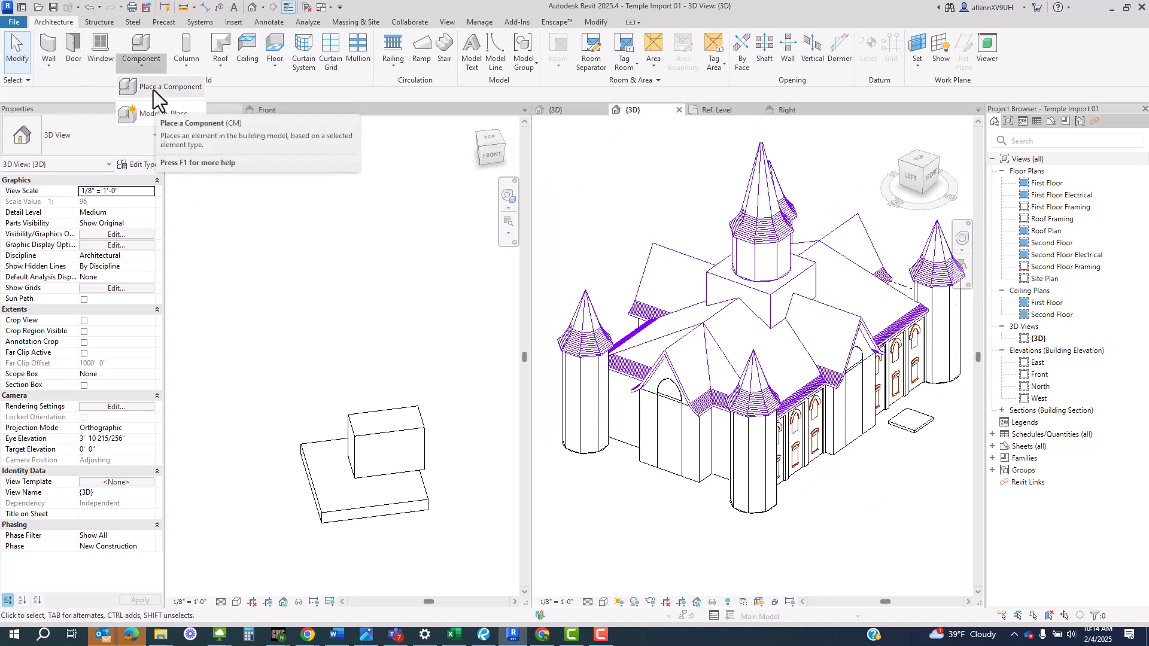
left_click(153, 89)
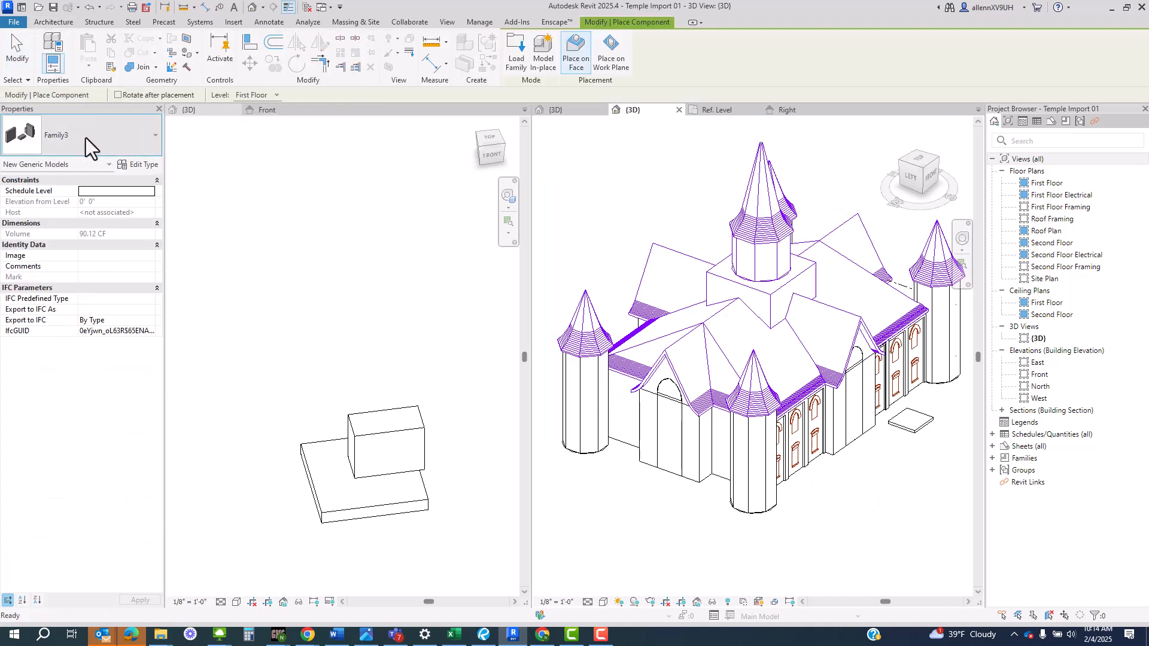
left_click(85, 138)
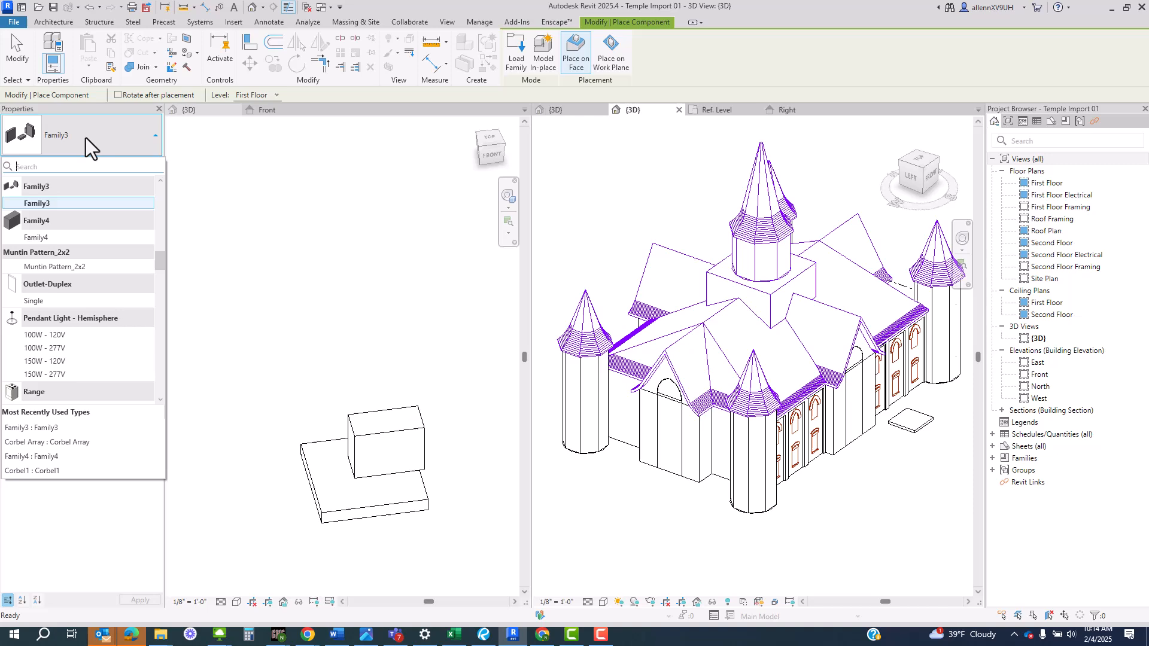
left_click(56, 235)
scroll(696, 461, "up", 3)
scroll(696, 461, "up", 4)
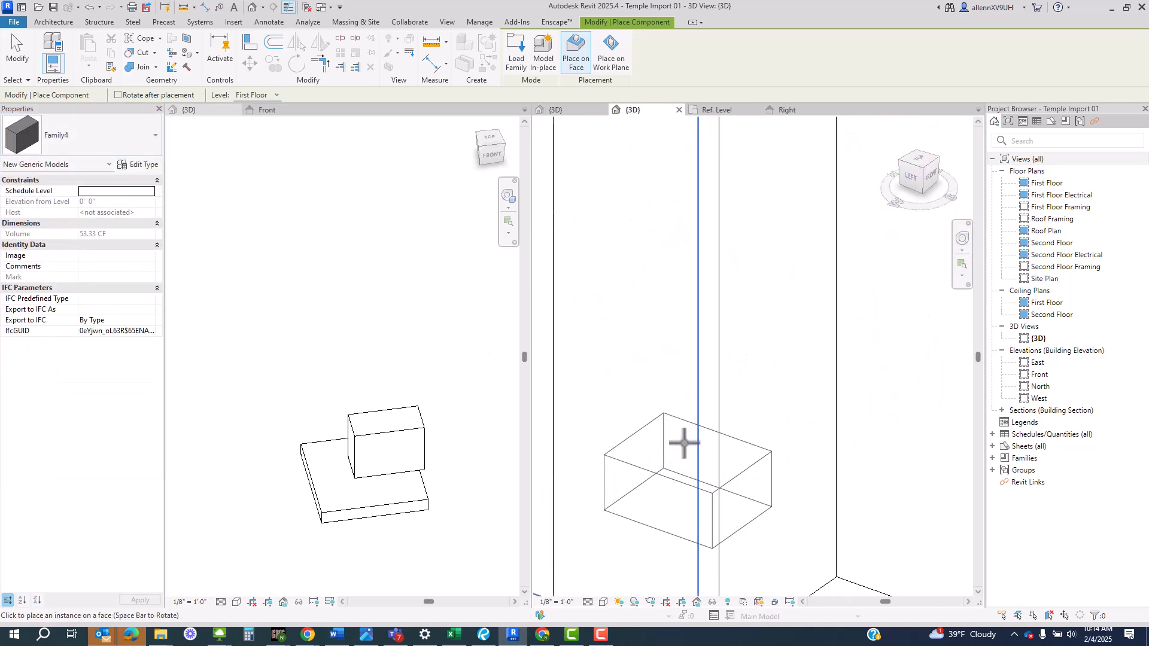
middle_click_drag(641, 356, 747, 476, "shift")
scroll(731, 392, "down", 5)
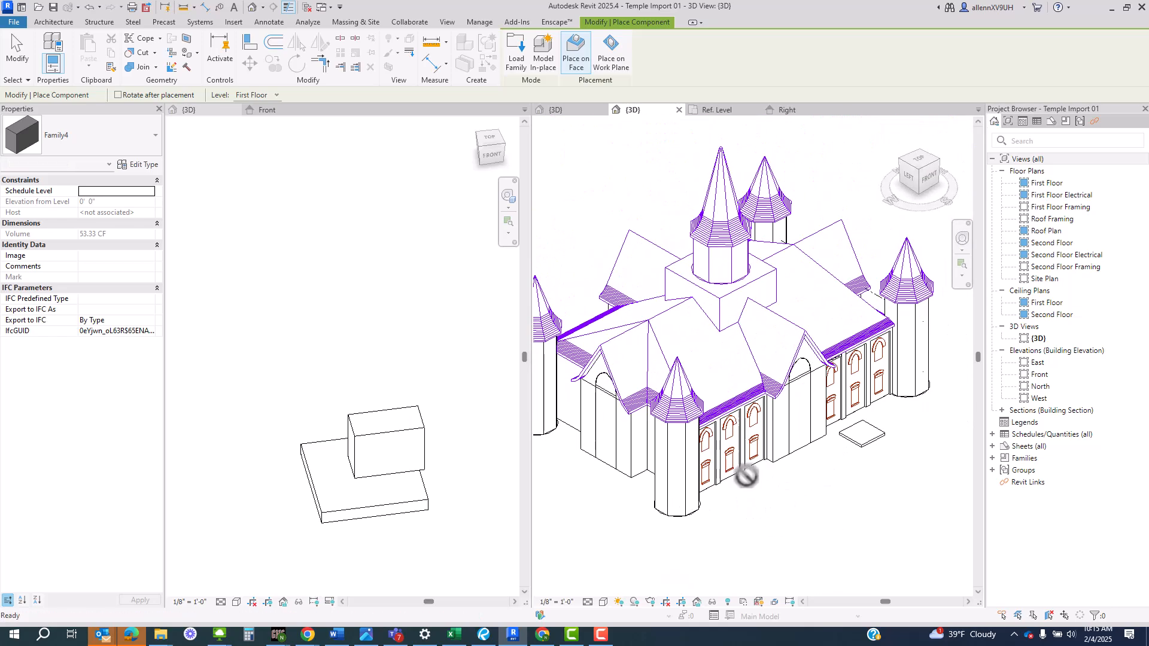
scroll(662, 464, "up", 6)
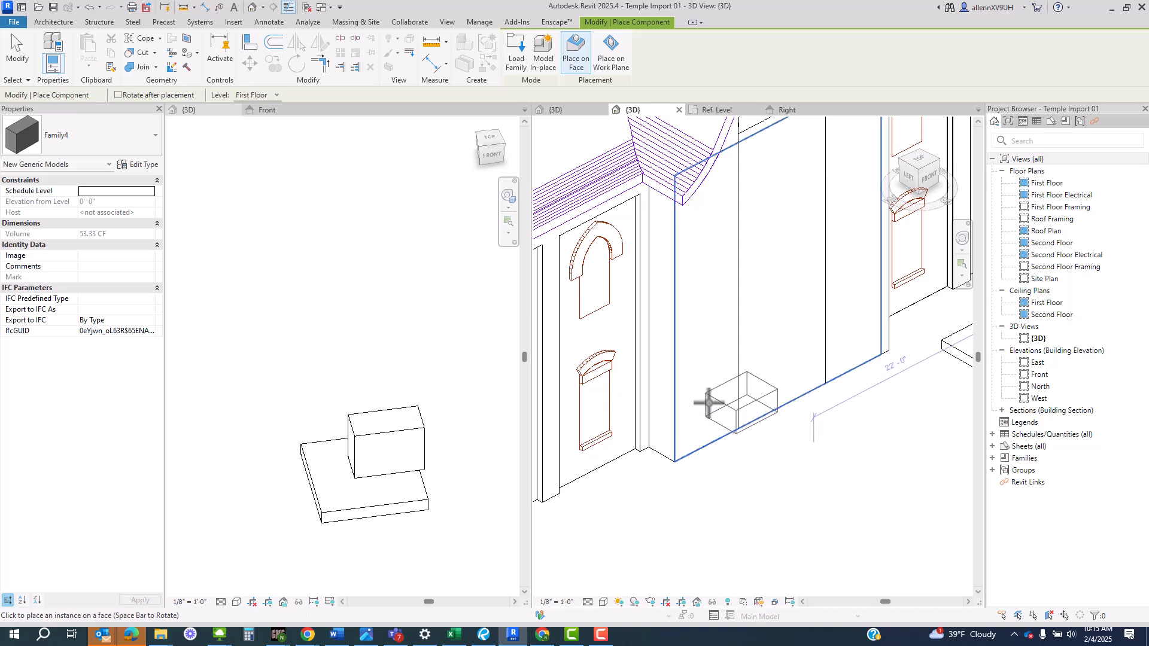
scroll(709, 402, "down", 3)
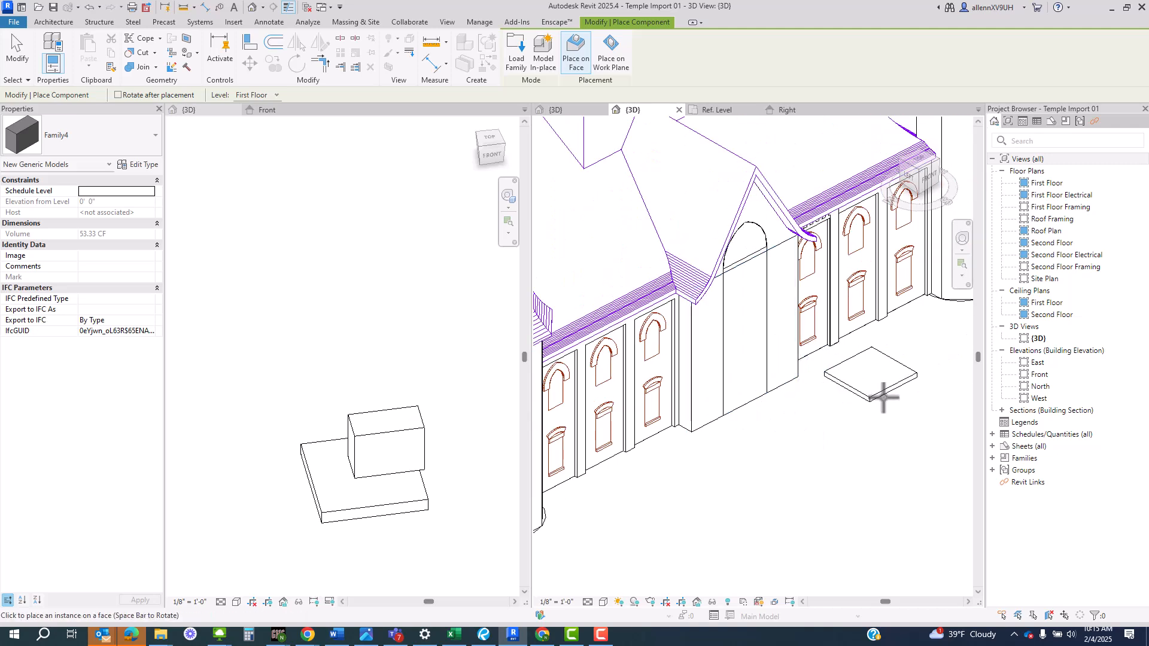
middle_click_drag(874, 372, 692, 431, "shift")
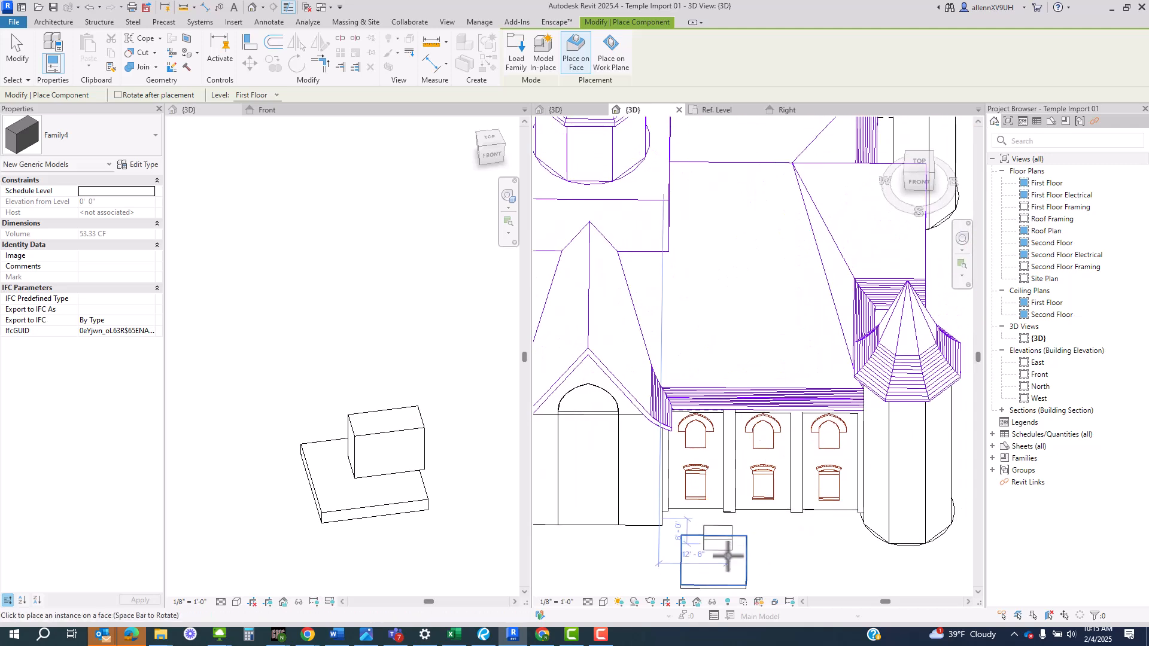
scroll(722, 564, "up", 4)
left_click(722, 559)
Step: Place two more Family4 instances on the temple's windowed wall beside the round tower and inspect them in 3D
middle_click_drag(840, 581, 835, 528, "shift")
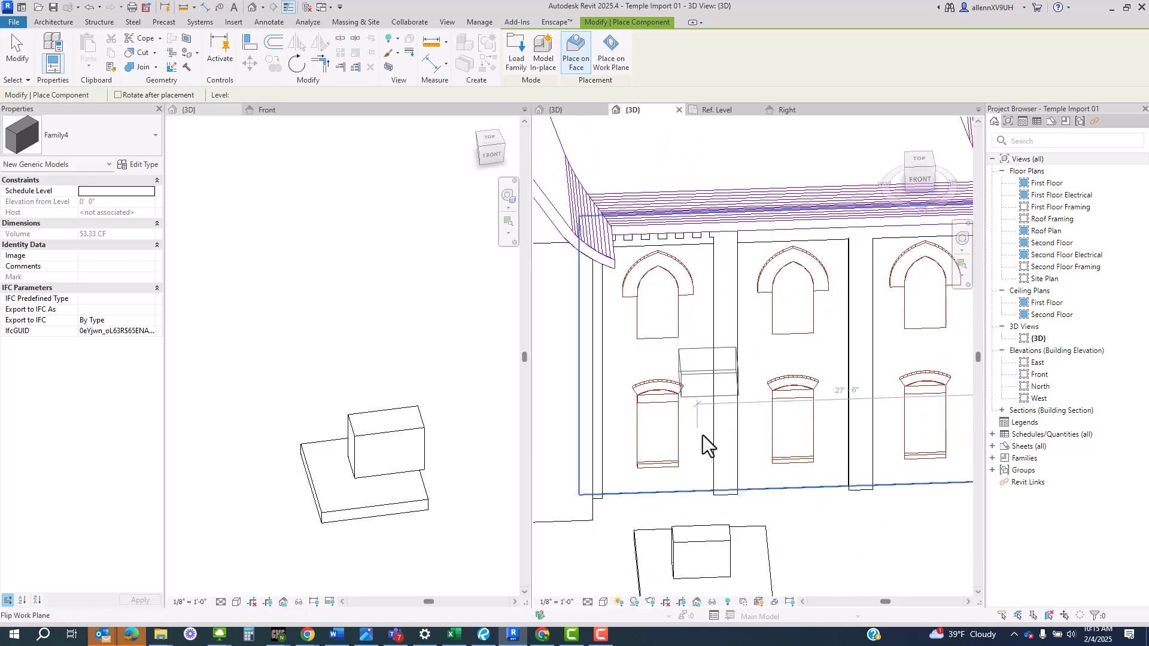
middle_click_drag(736, 491, 852, 508, "shift")
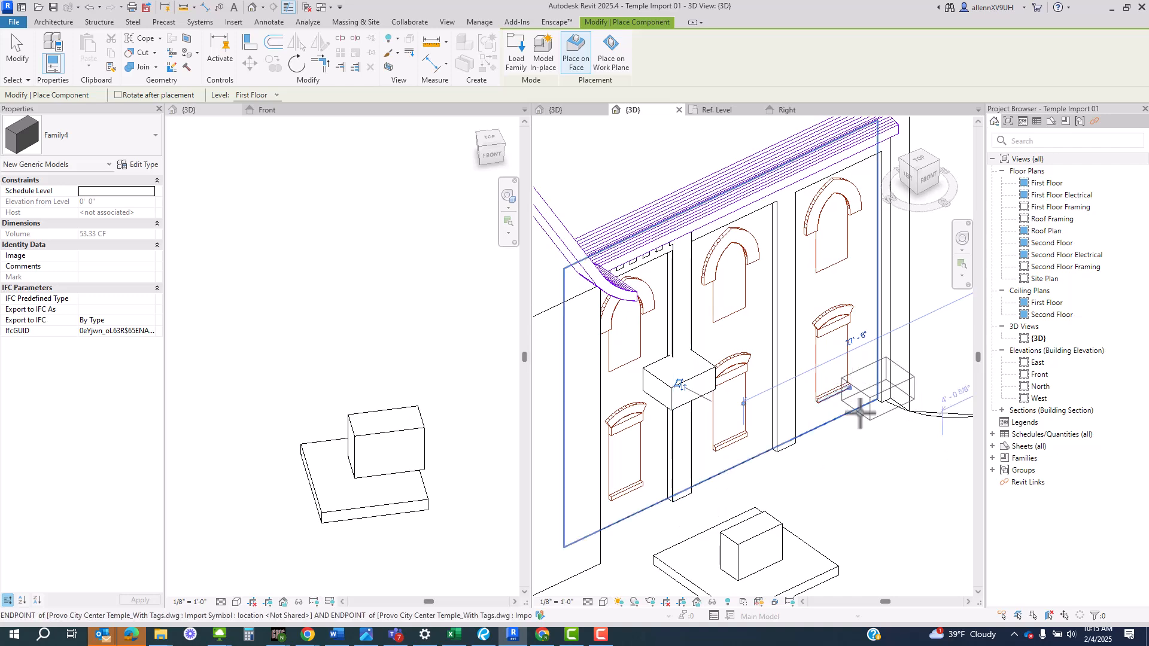
middle_click_drag(886, 514, 770, 517, "shift")
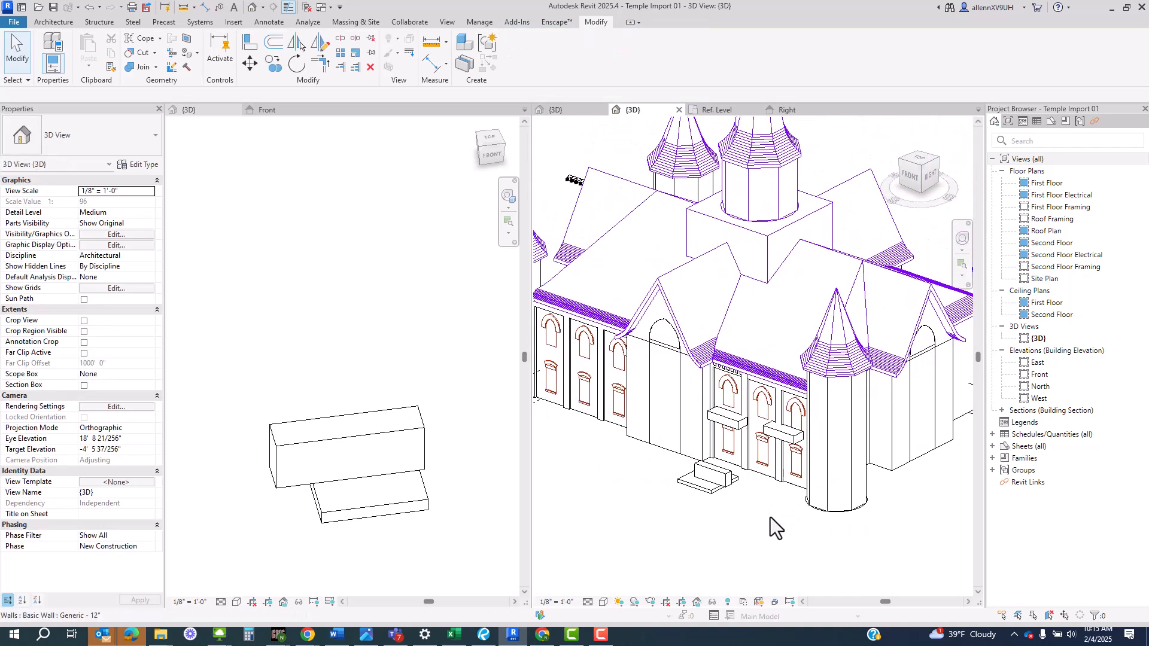
scroll(760, 521, "up", 3)
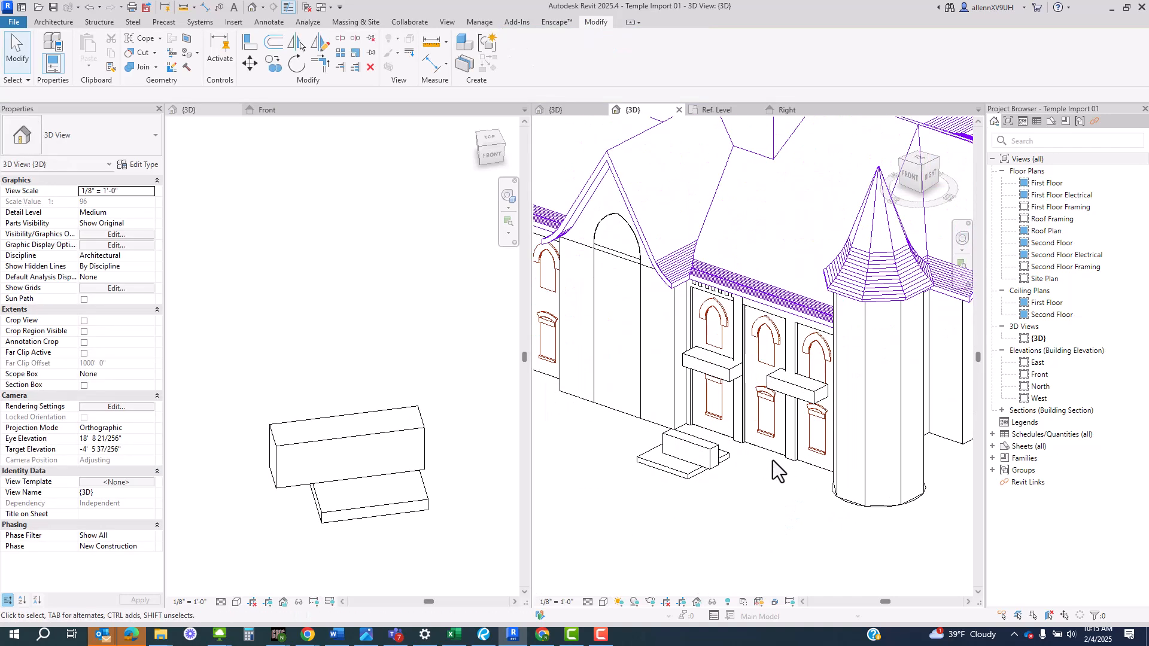